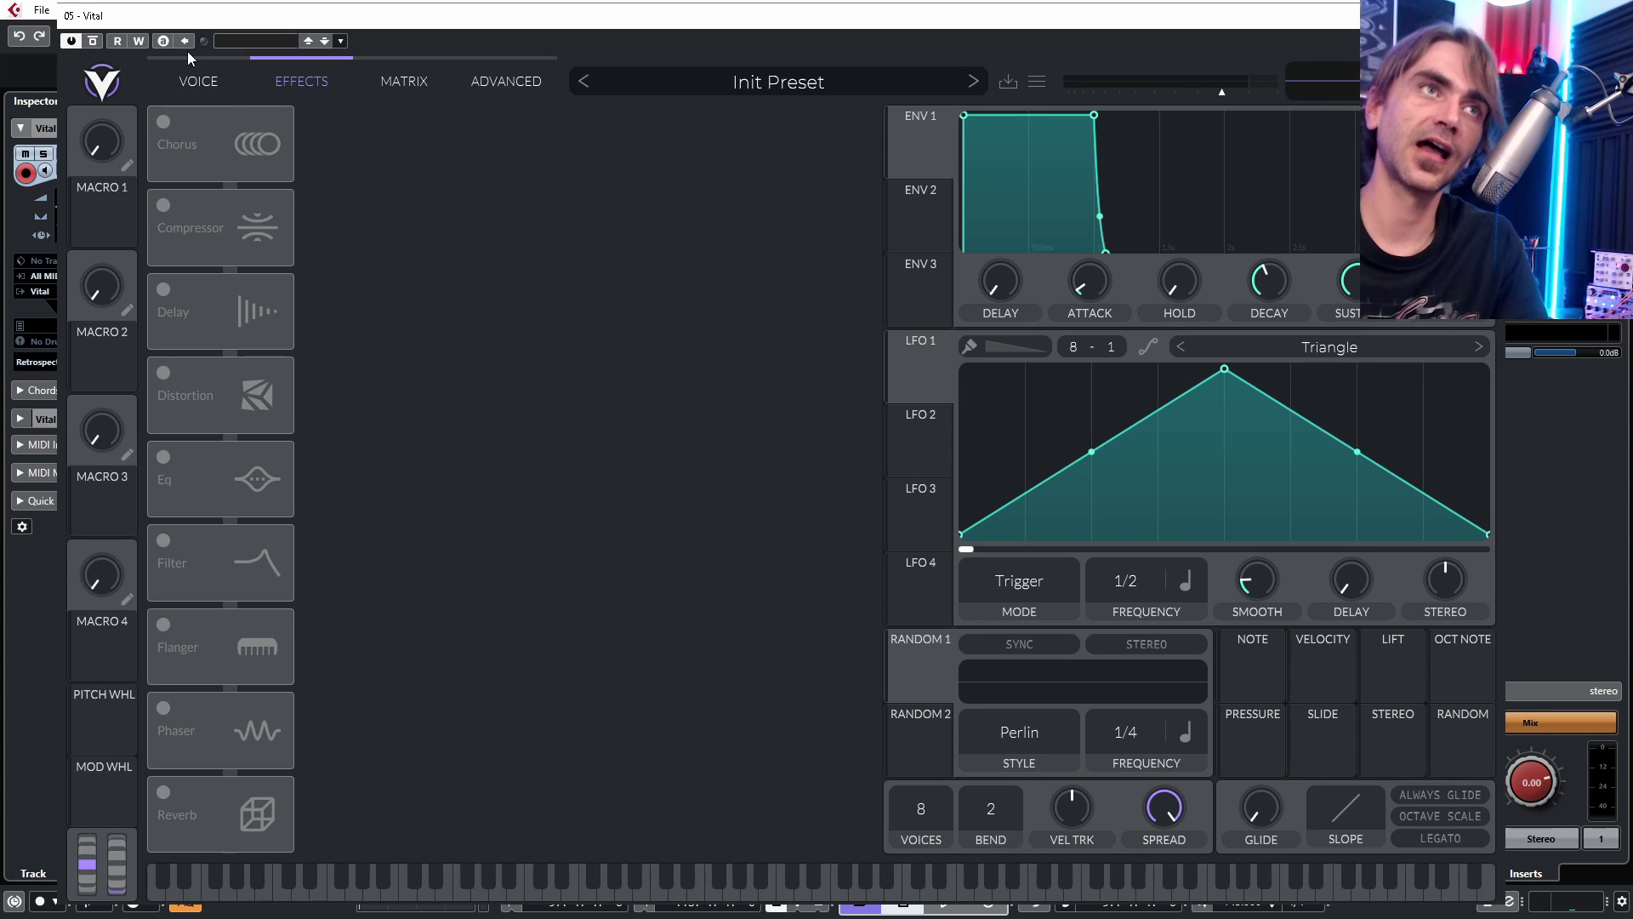
pyautogui.click(176, 89)
pyautogui.click(163, 638)
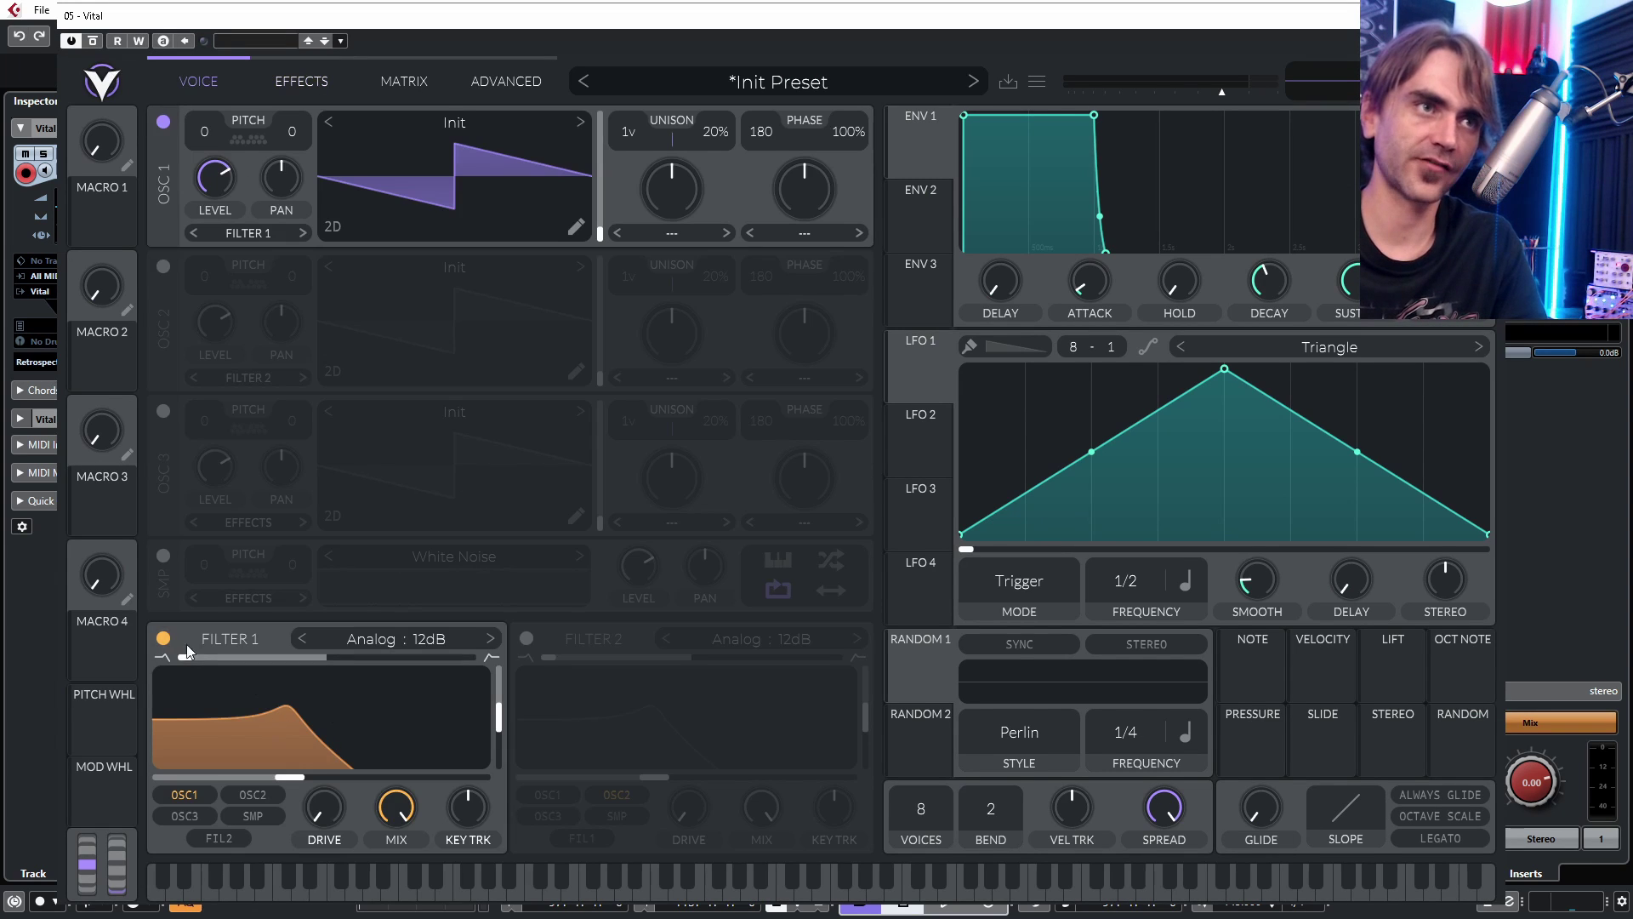
pyautogui.click(162, 638)
# Step: Enable the Distortion effect and set its filter to Pre
pyautogui.click(329, 95)
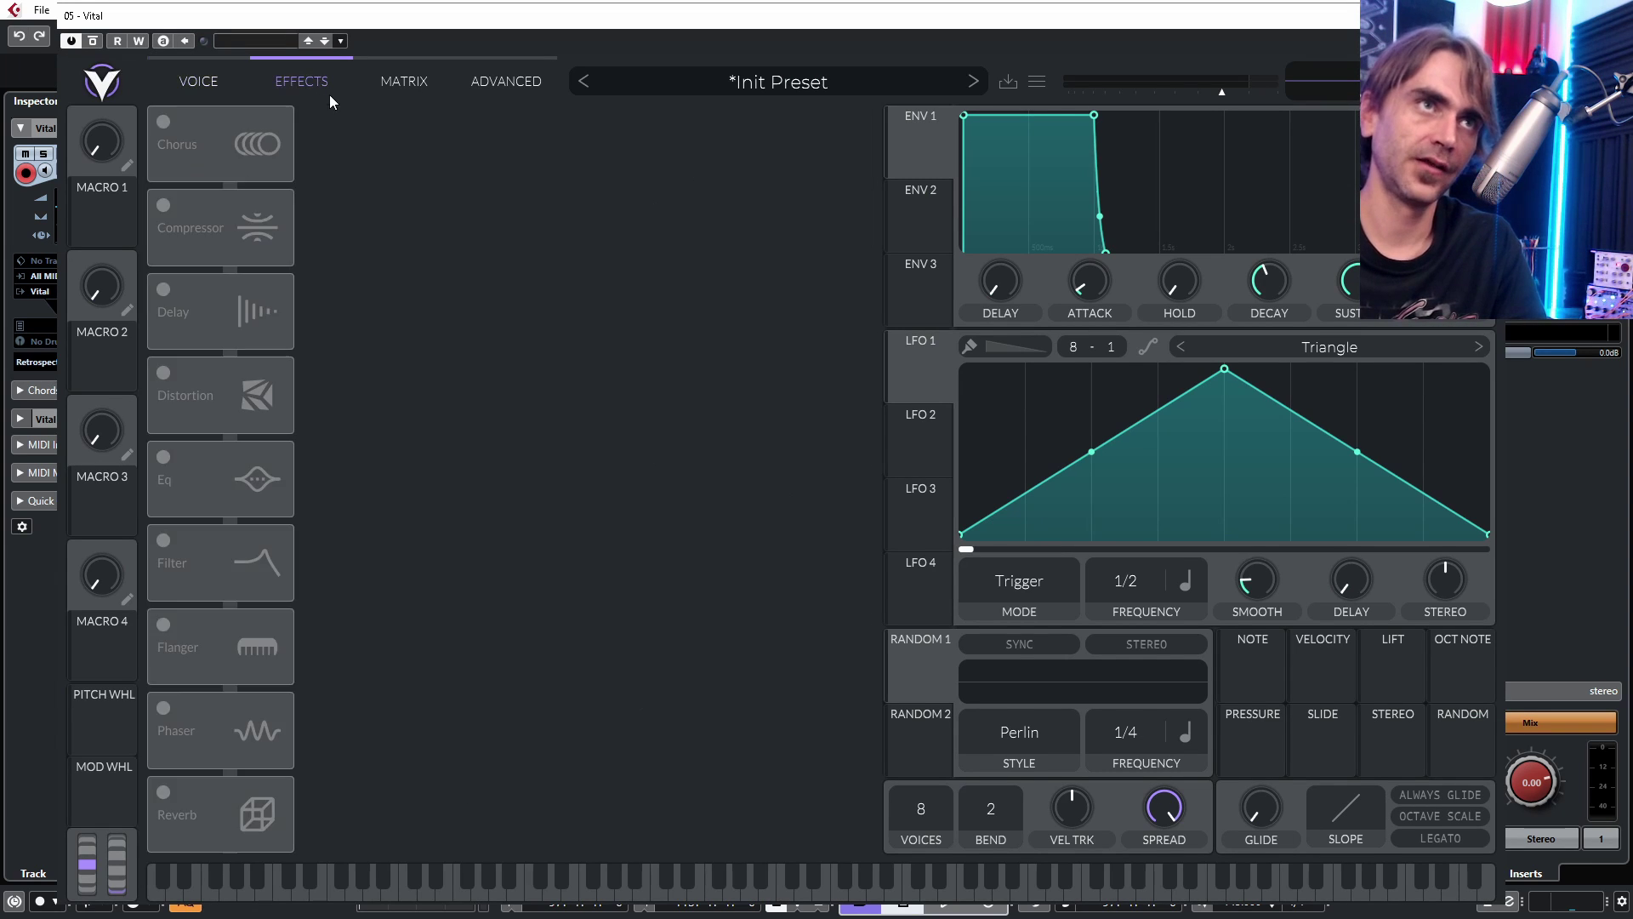
pyautogui.click(159, 378)
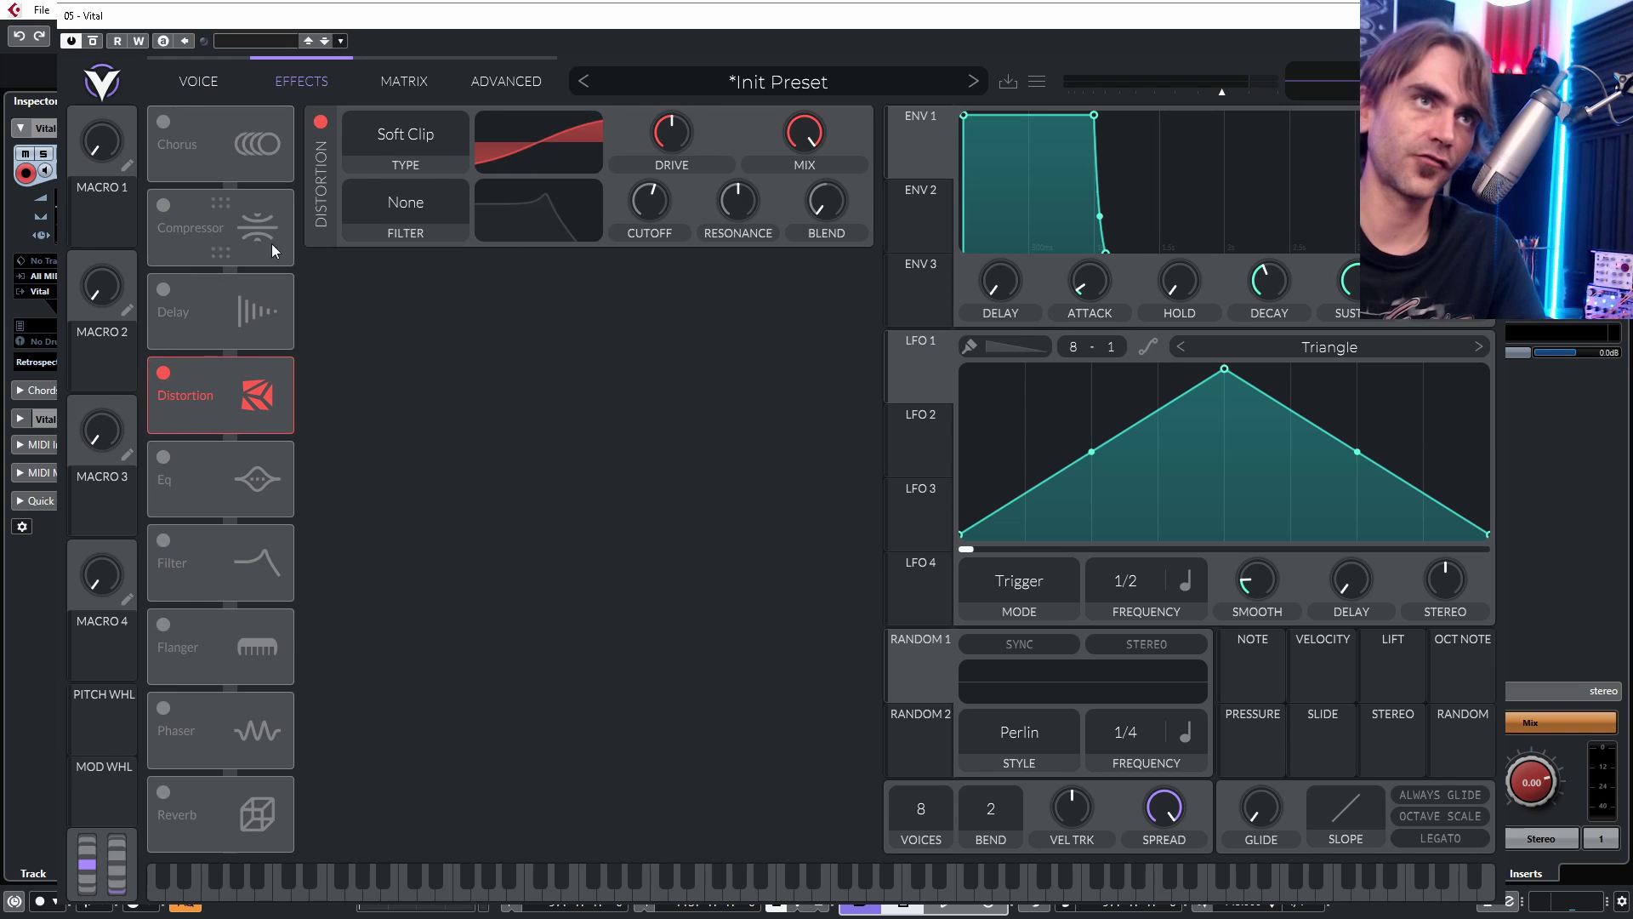
pyautogui.click(381, 217)
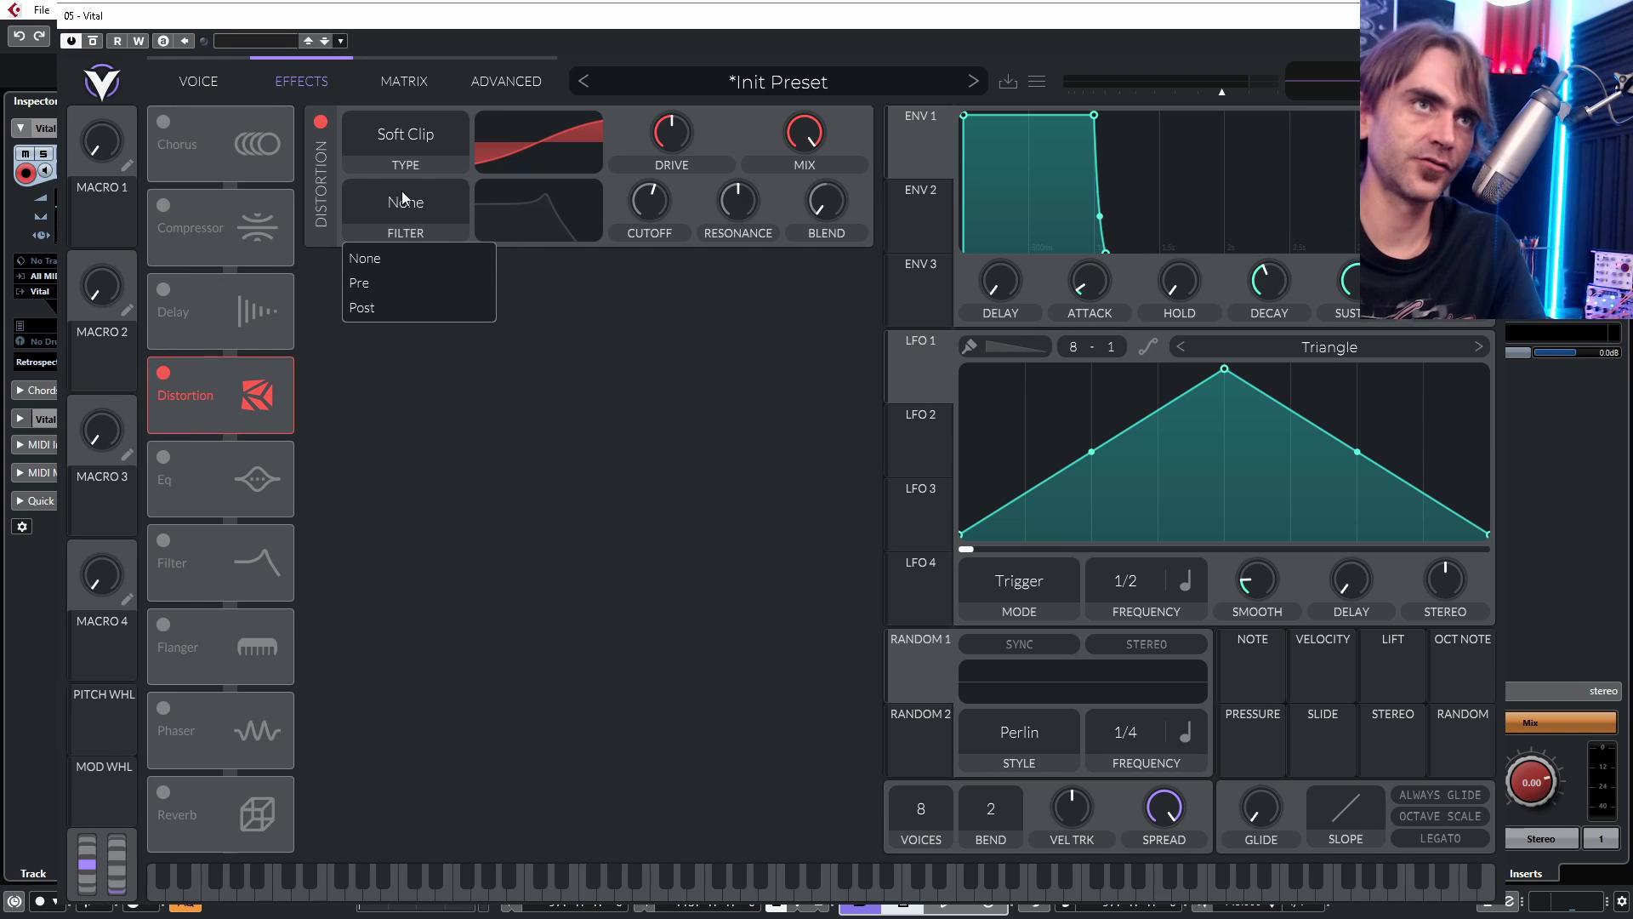
pyautogui.click(373, 283)
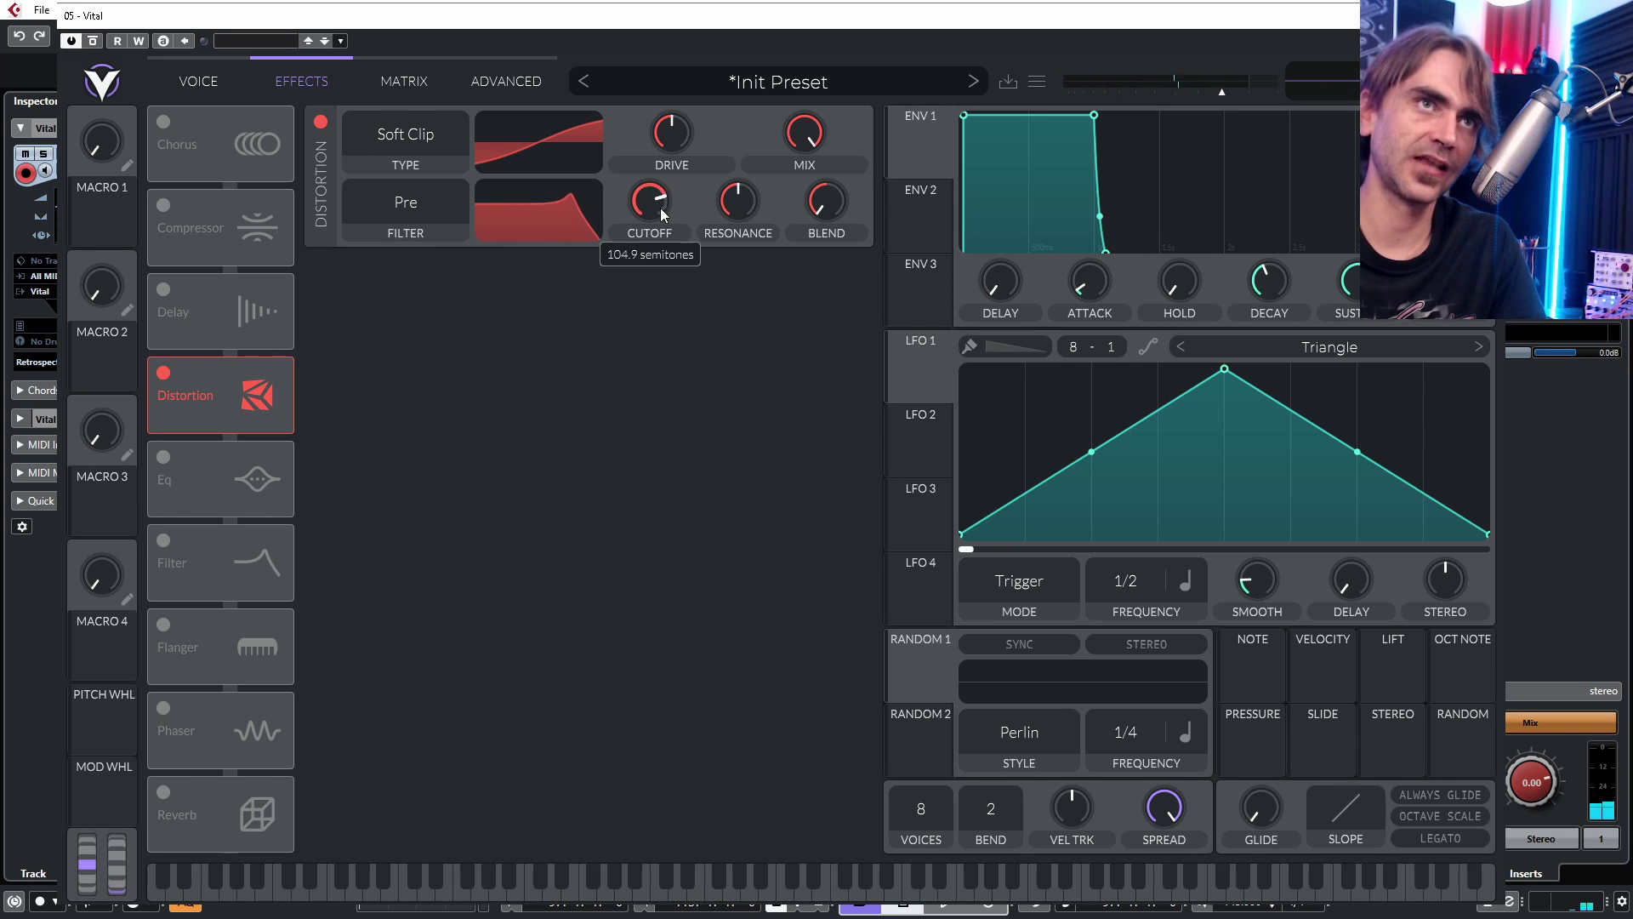
# Step: Set the distortion drive to about 6.6 dB, lower its filter cutoff, and turn the master output volume down slightly
pyautogui.moveTo(657, 200); pyautogui.dragTo(668, 203)
pyautogui.moveTo(676, 146); pyautogui.dragTo(678, 139)
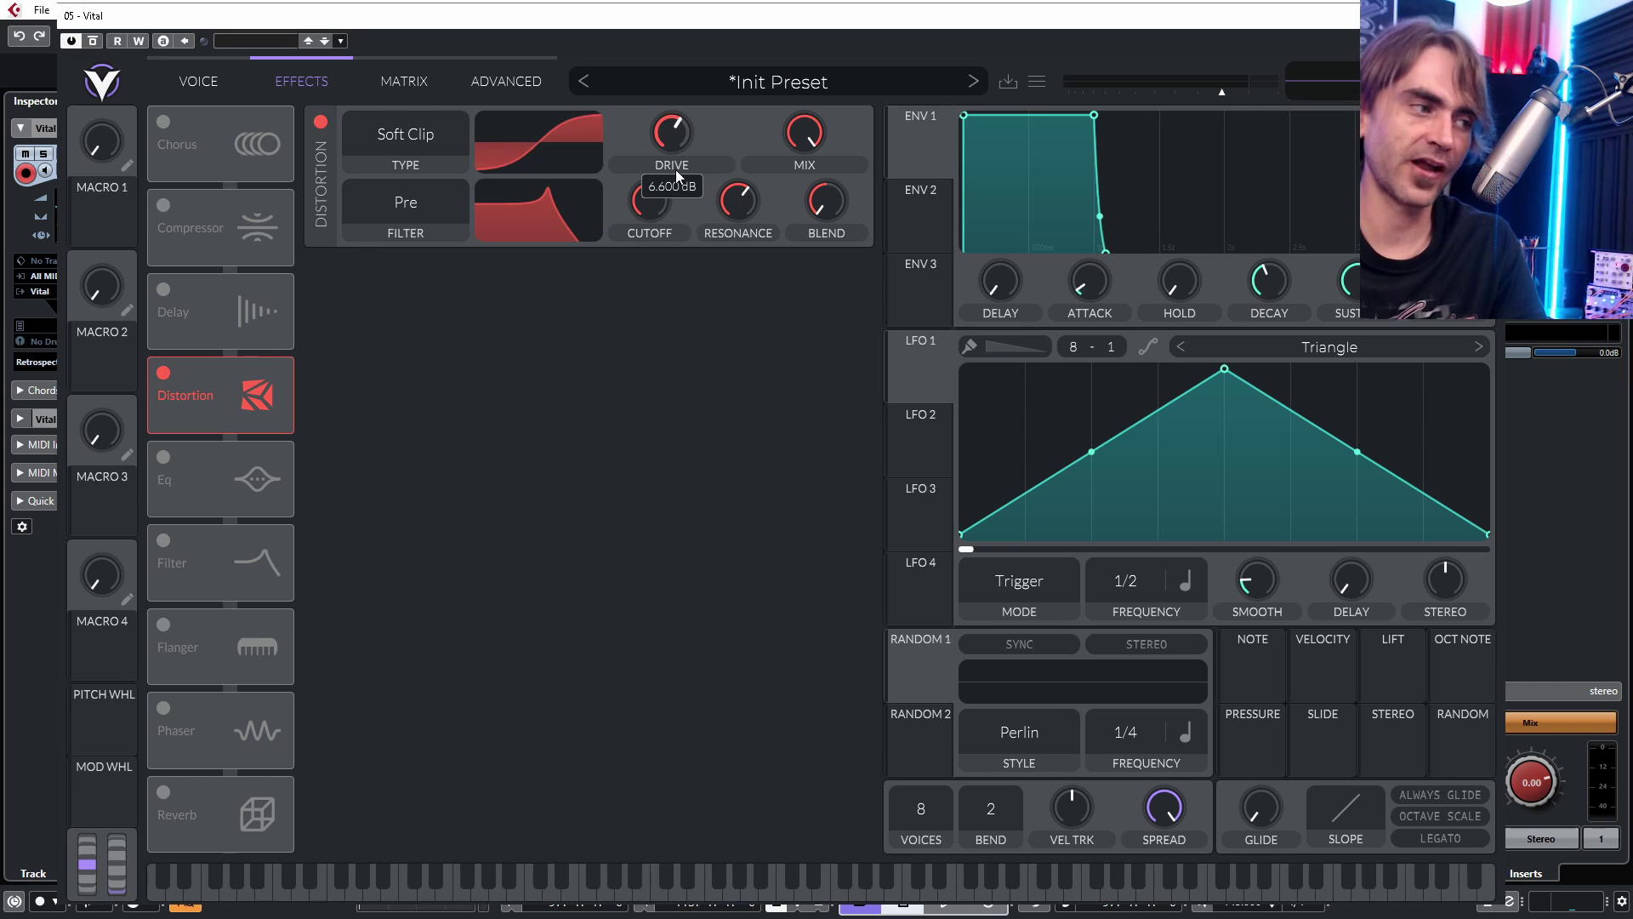
pyautogui.moveTo(1222, 90); pyautogui.dragTo(1192, 95)
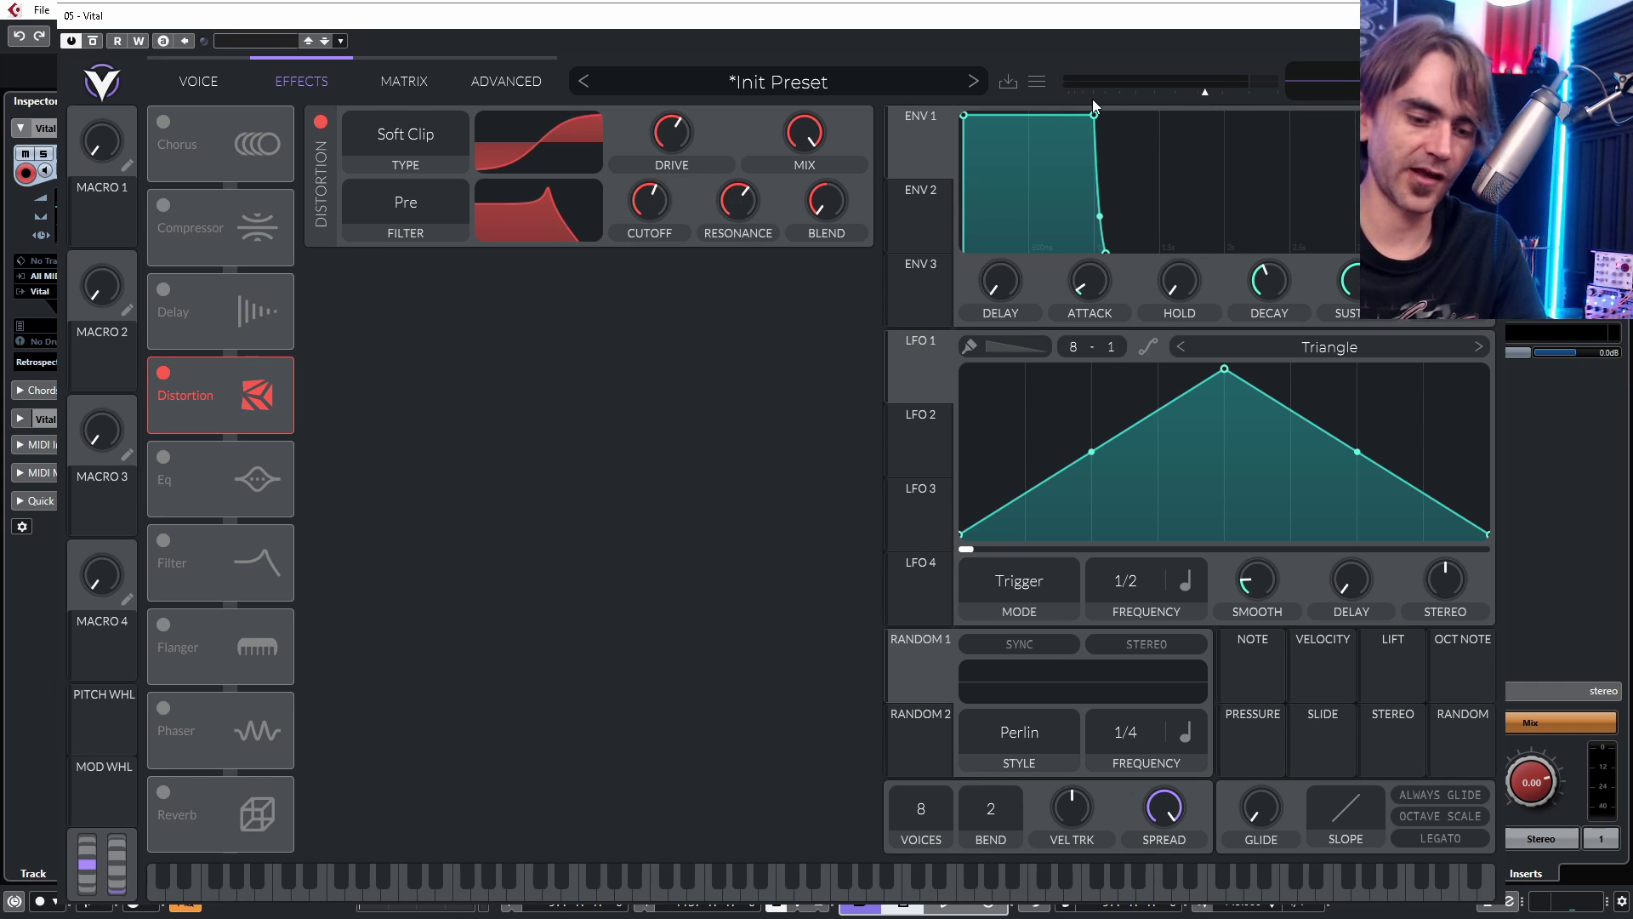
pyautogui.moveTo(651, 194)
pyautogui.mouseDown()
pyautogui.moveTo(667, 182)
pyautogui.moveTo(661, 217)
pyautogui.moveTo(674, 192)
pyautogui.moveTo(650, 209)
pyautogui.mouseUp()
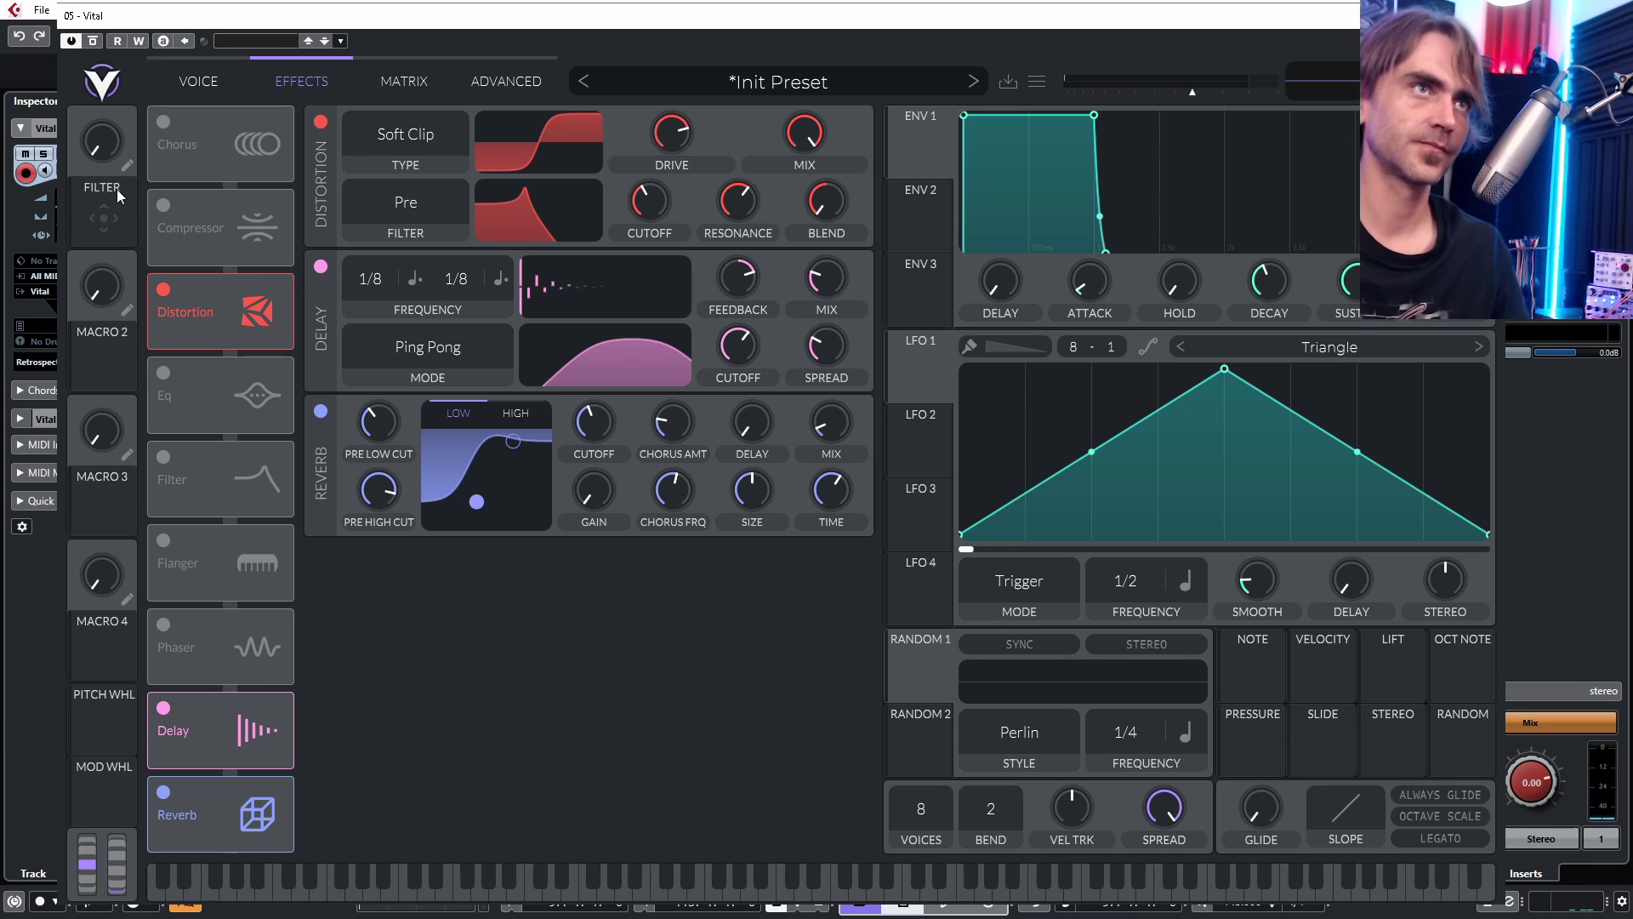
# Step: Assign the FILTER macro to the distortion filter cutoff, set the base cutoff to about 48.6 semitones, and test the macro's sweep
pyautogui.moveTo(103, 216); pyautogui.dragTo(649, 201)
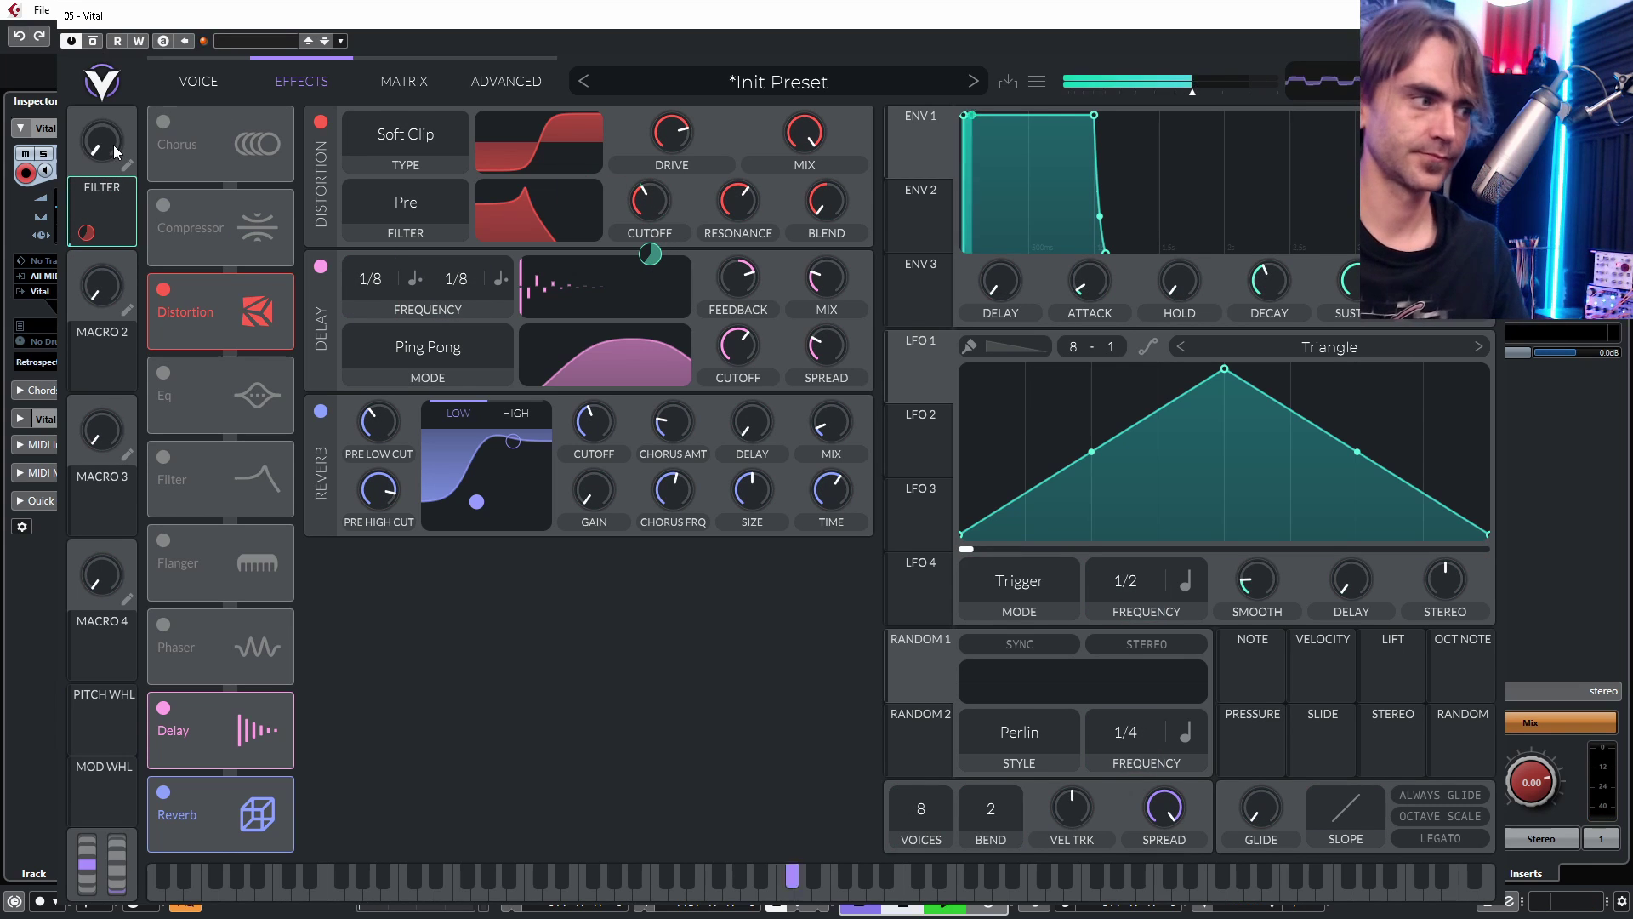
pyautogui.moveTo(114, 144); pyautogui.dragTo(79, 266)
pyautogui.moveTo(641, 206); pyautogui.dragTo(643, 211)
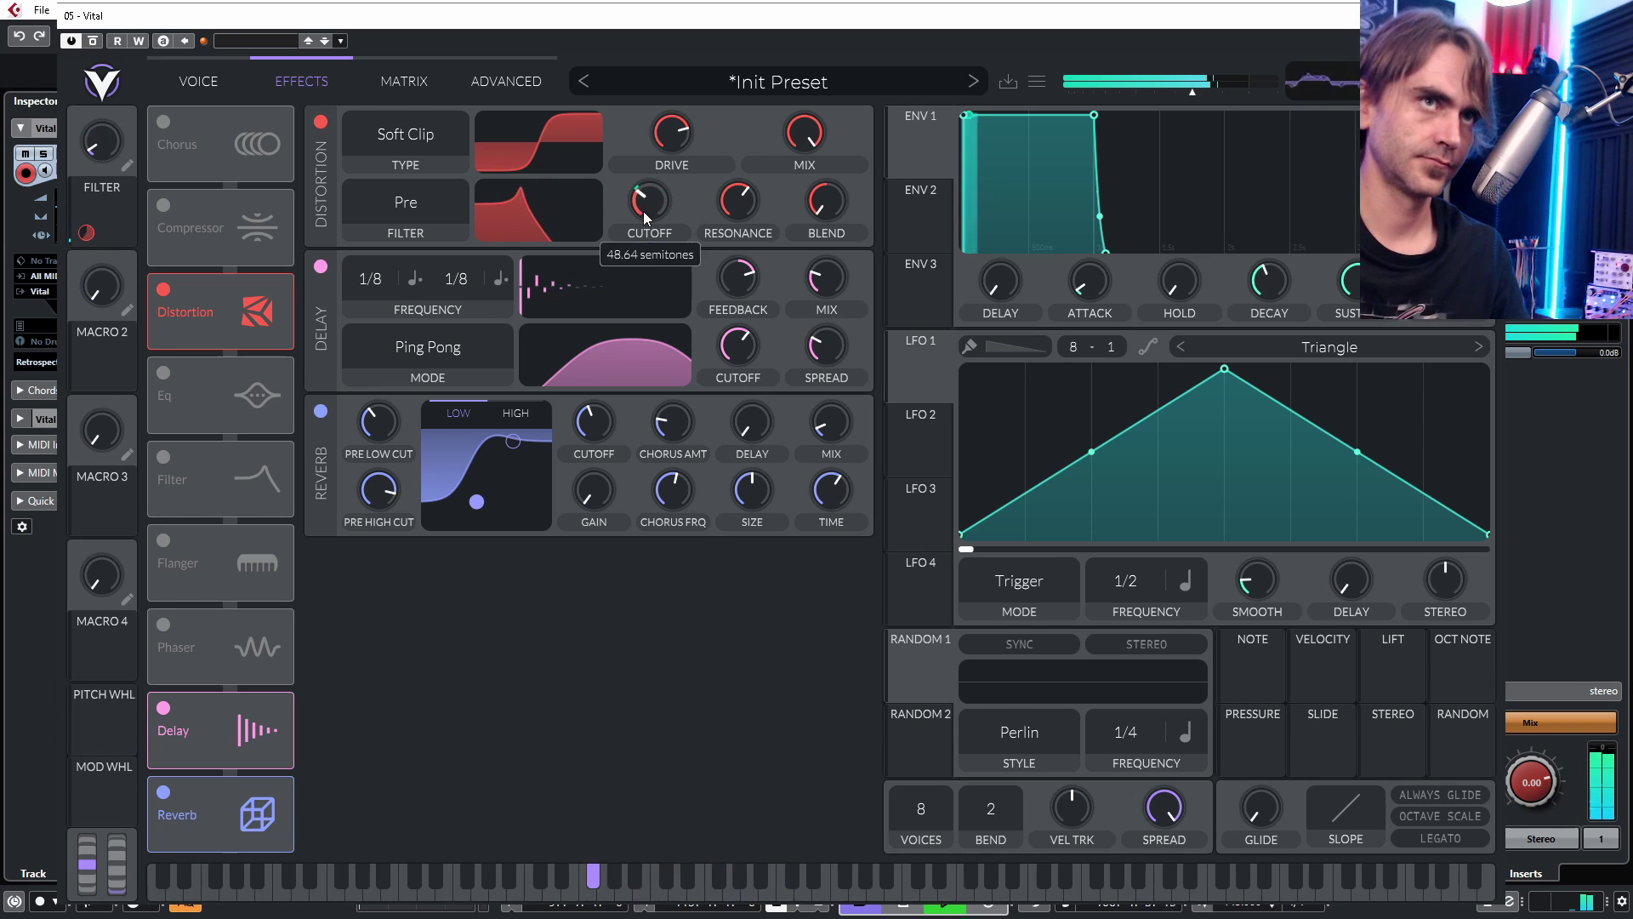
pyautogui.moveTo(95, 150)
pyautogui.mouseDown()
pyautogui.moveTo(167, 60)
pyautogui.moveTo(124, 146)
pyautogui.mouseUp()
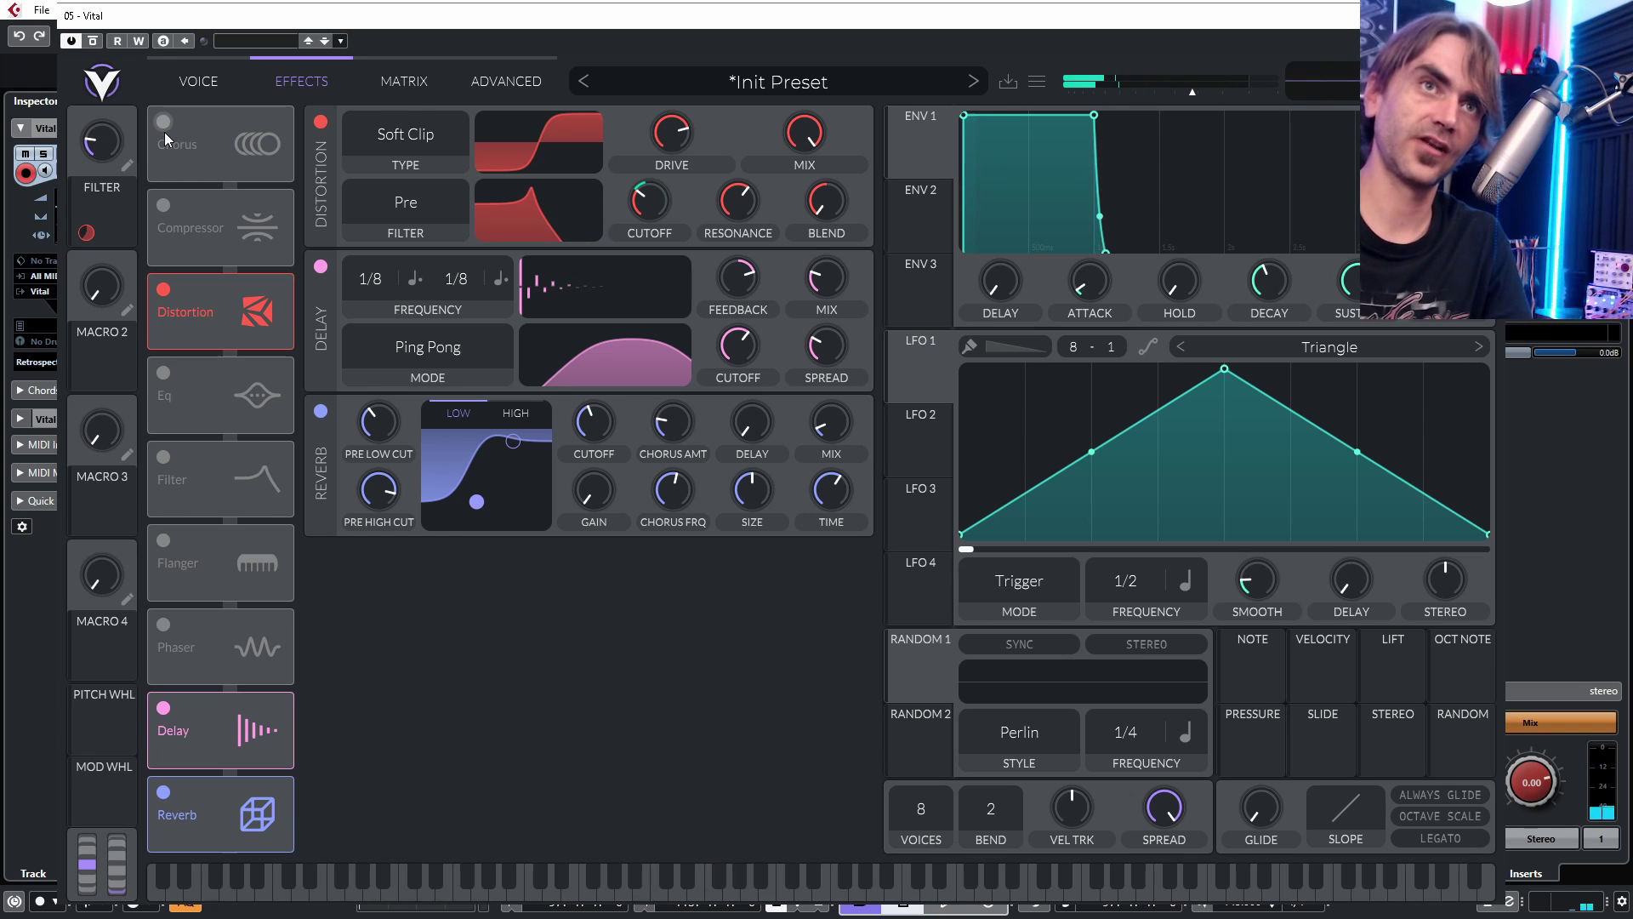
pyautogui.moveTo(104, 143); pyautogui.dragTo(100, 204)
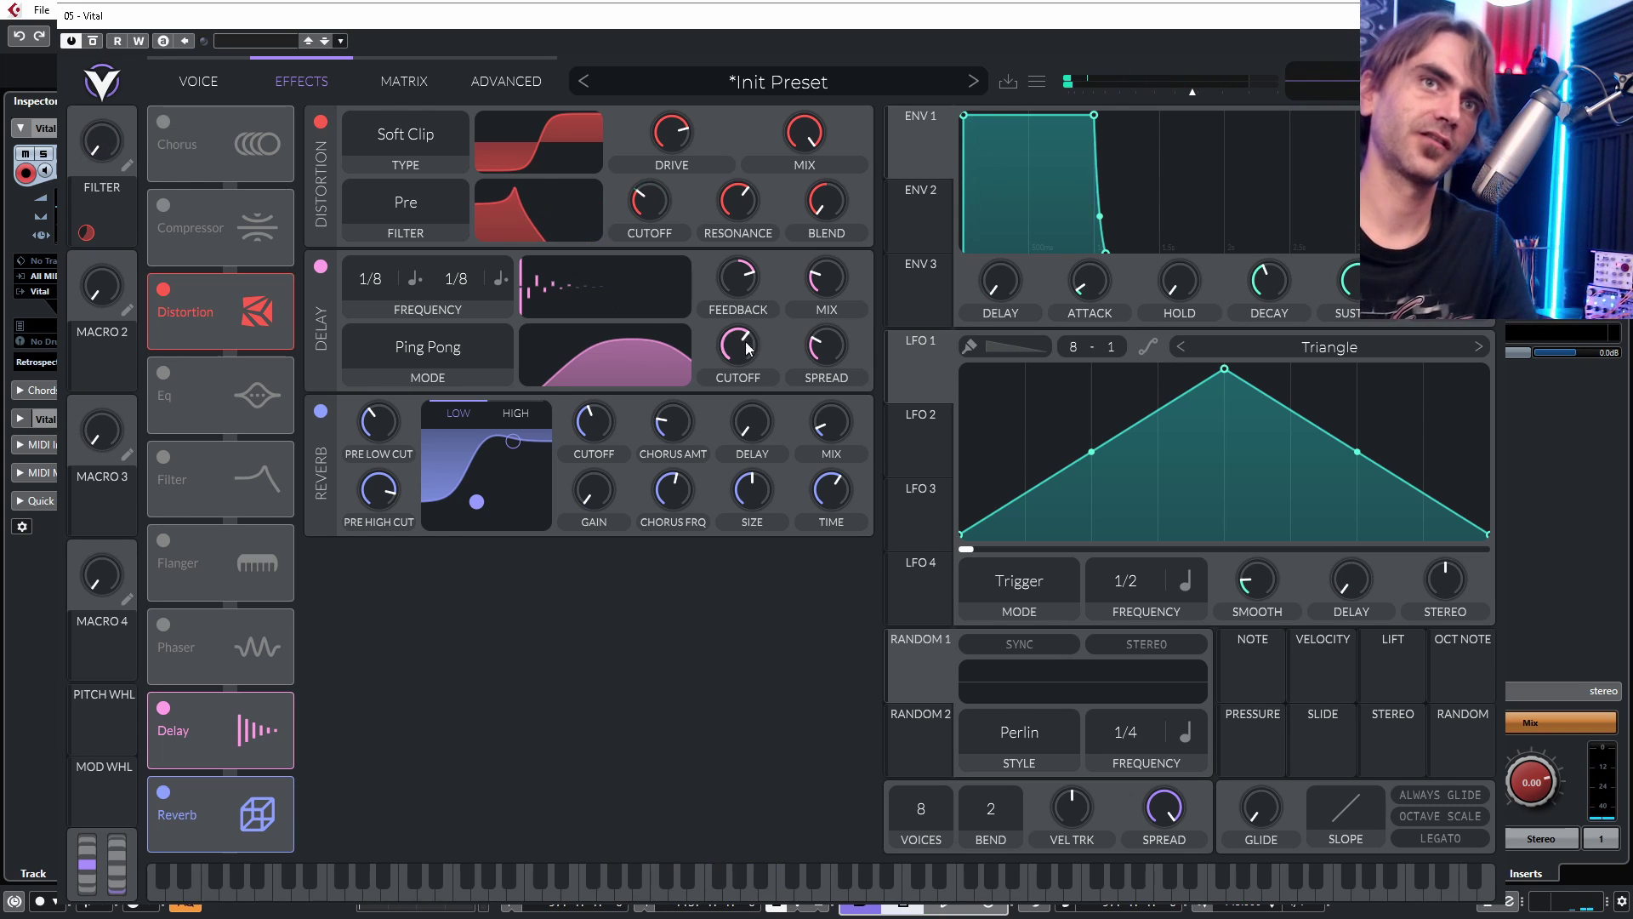
# Step: Assign LFO 1 to the FILTER macro and set the LFO mode to Sync
pyautogui.click(199, 80)
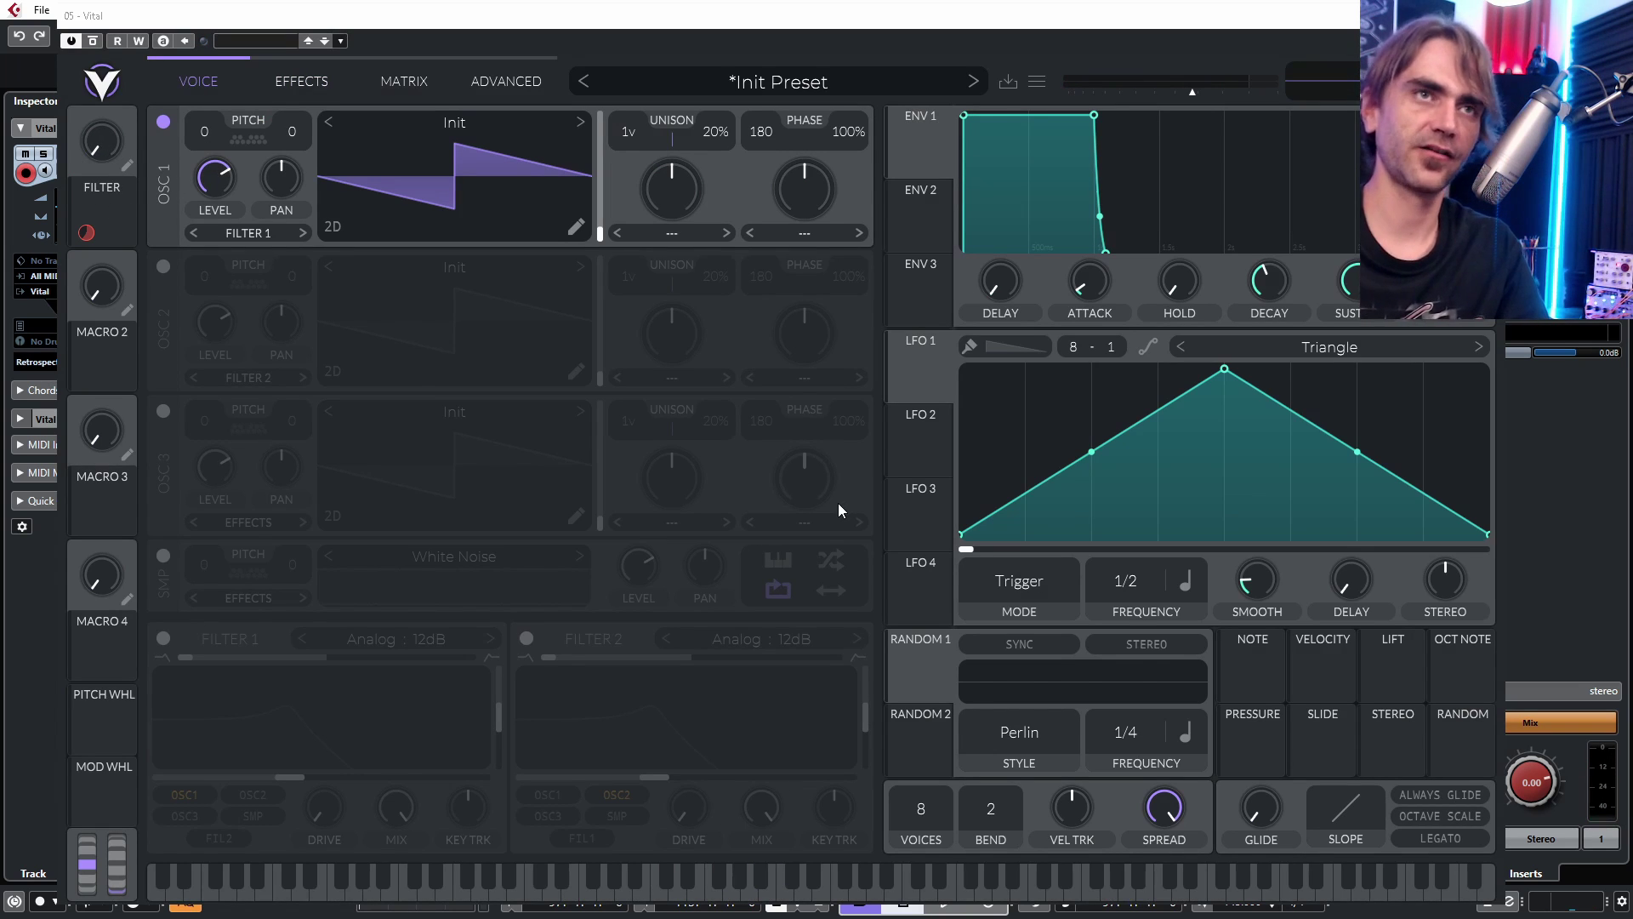
pyautogui.moveTo(917, 366)
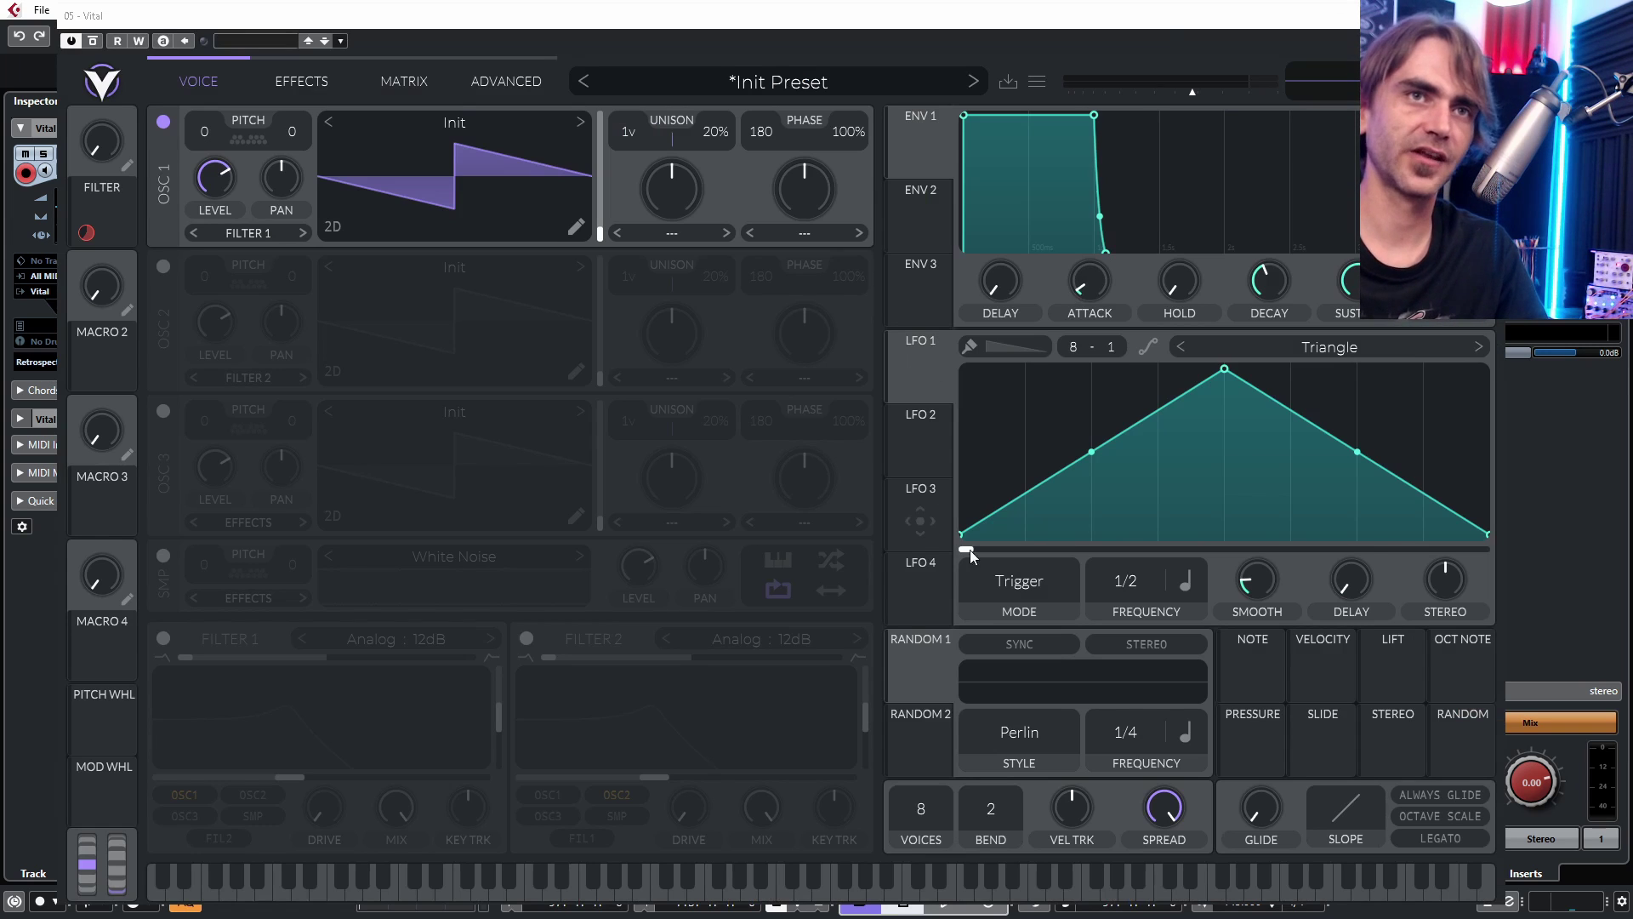
pyautogui.moveTo(939, 356); pyautogui.dragTo(100, 141)
pyautogui.click(1049, 580)
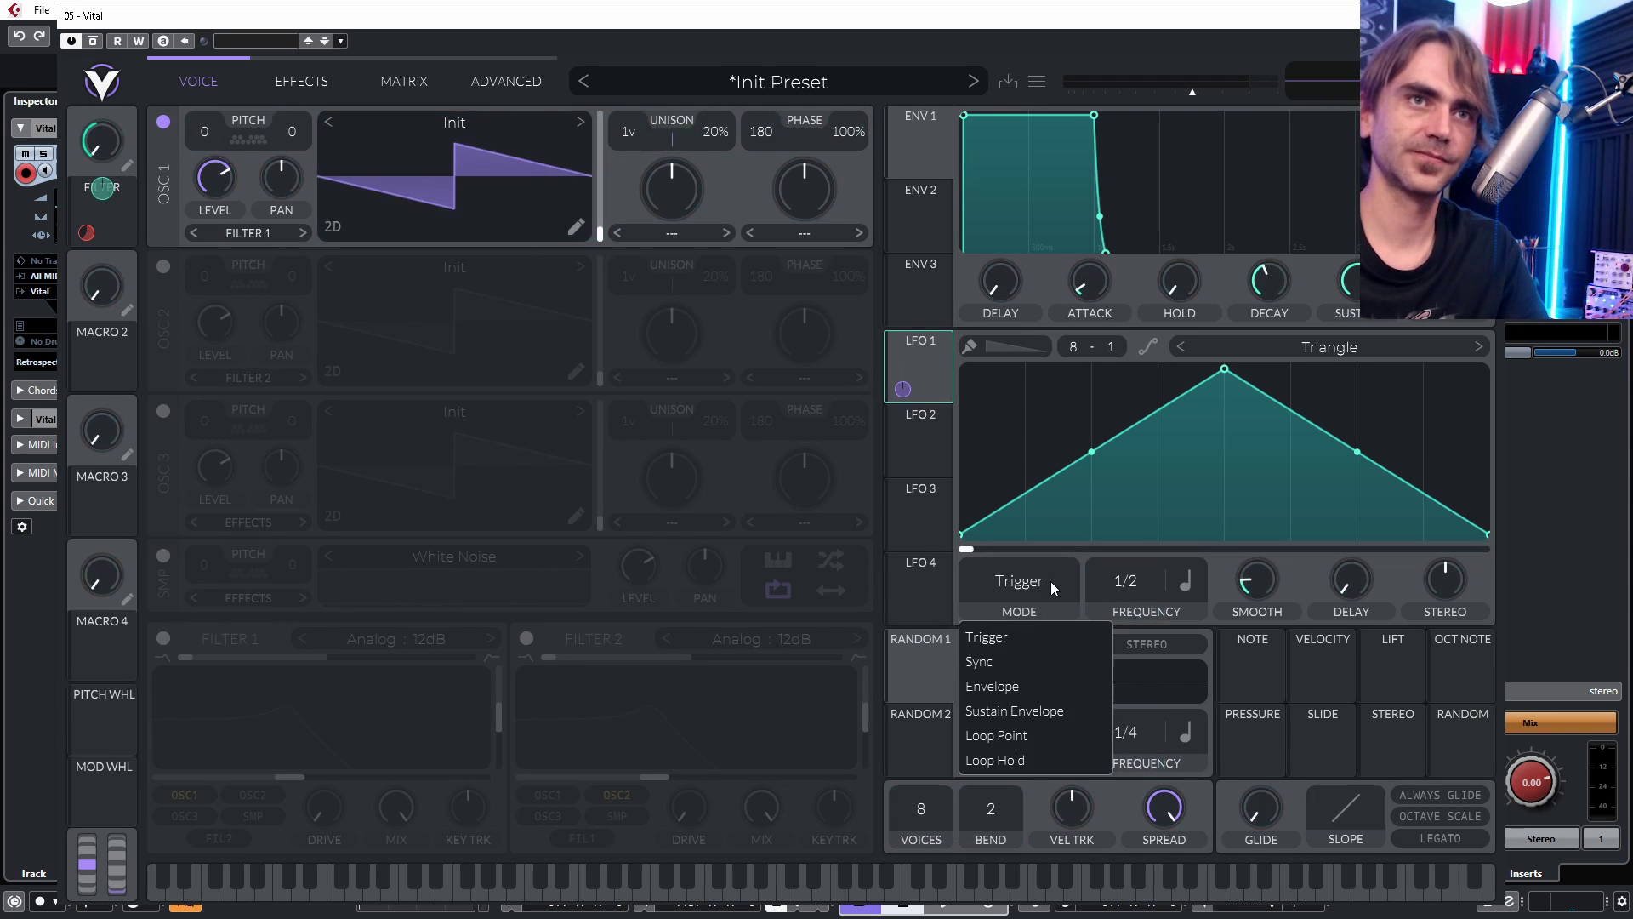
pyautogui.click(998, 658)
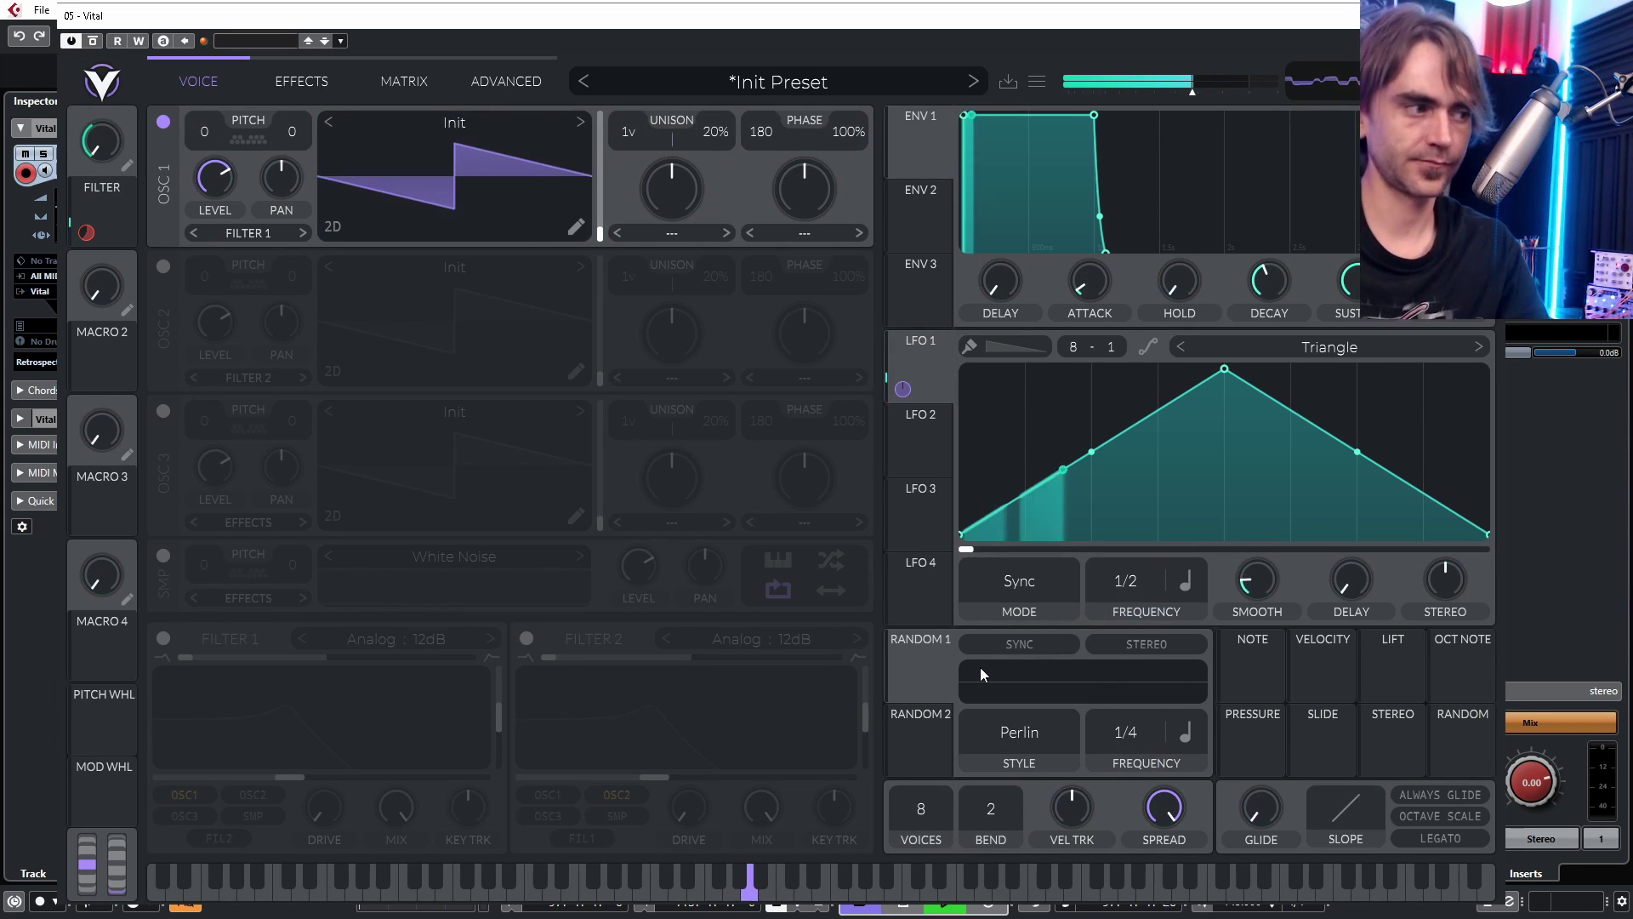
# Step: Set LFO 1's tempo frequency to 2/1 and try different heights for its triangle peak, finishing at full height
pyautogui.moveTo(1122, 574); pyautogui.dragTo(1118, 596)
pyautogui.moveTo(1224, 369); pyautogui.dragTo(1221, 430)
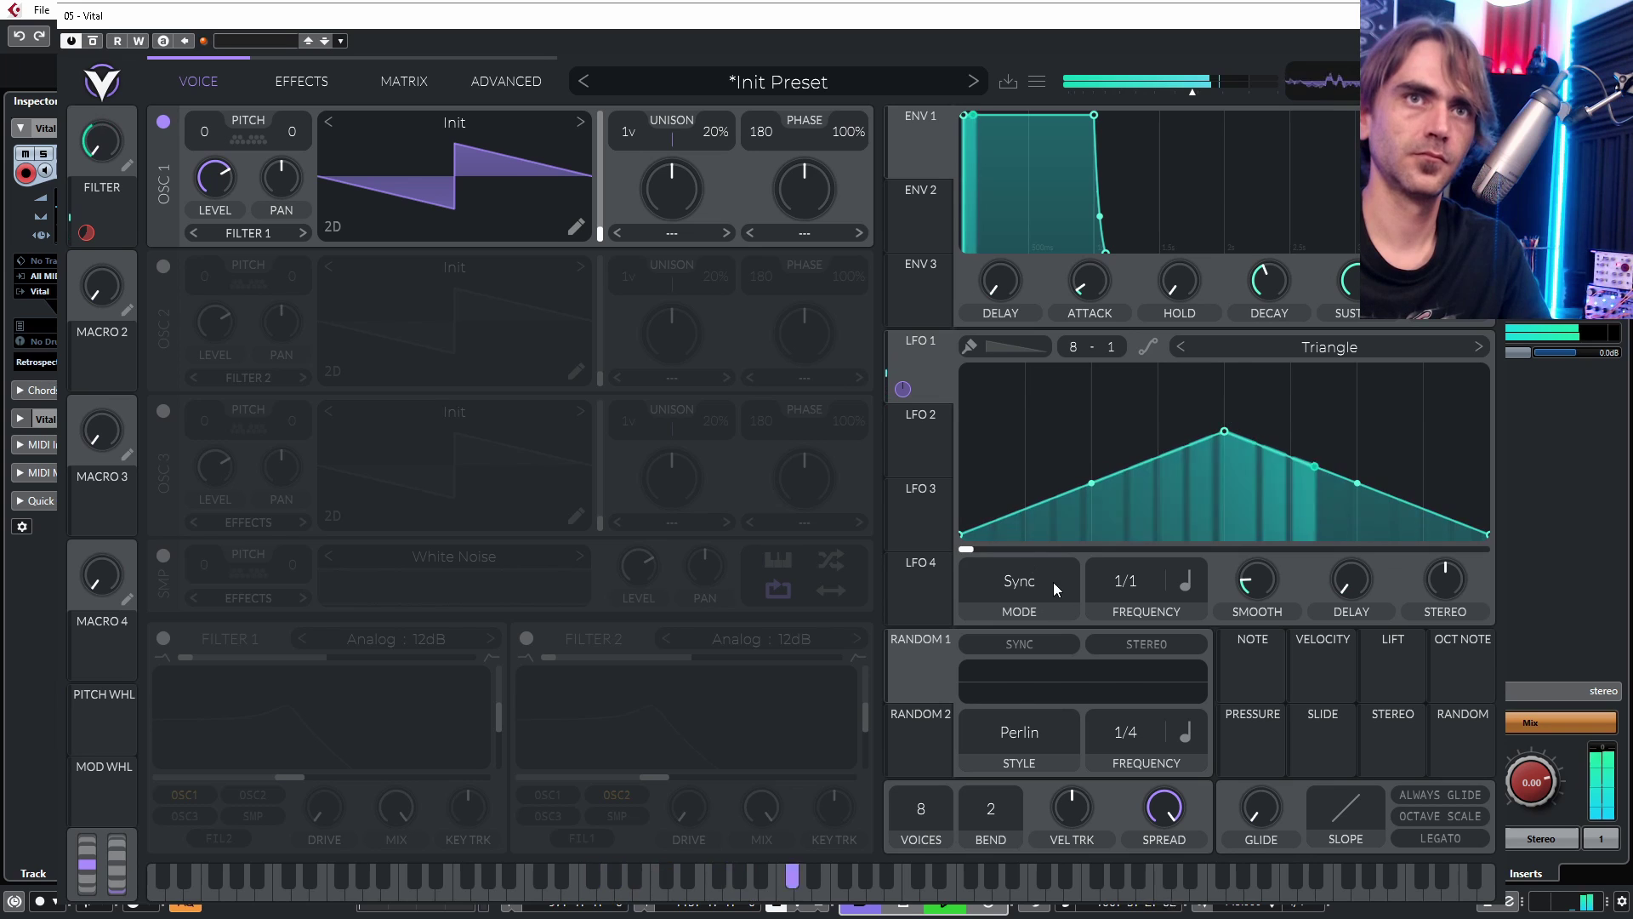
pyautogui.scroll(-1, 1134, 591)
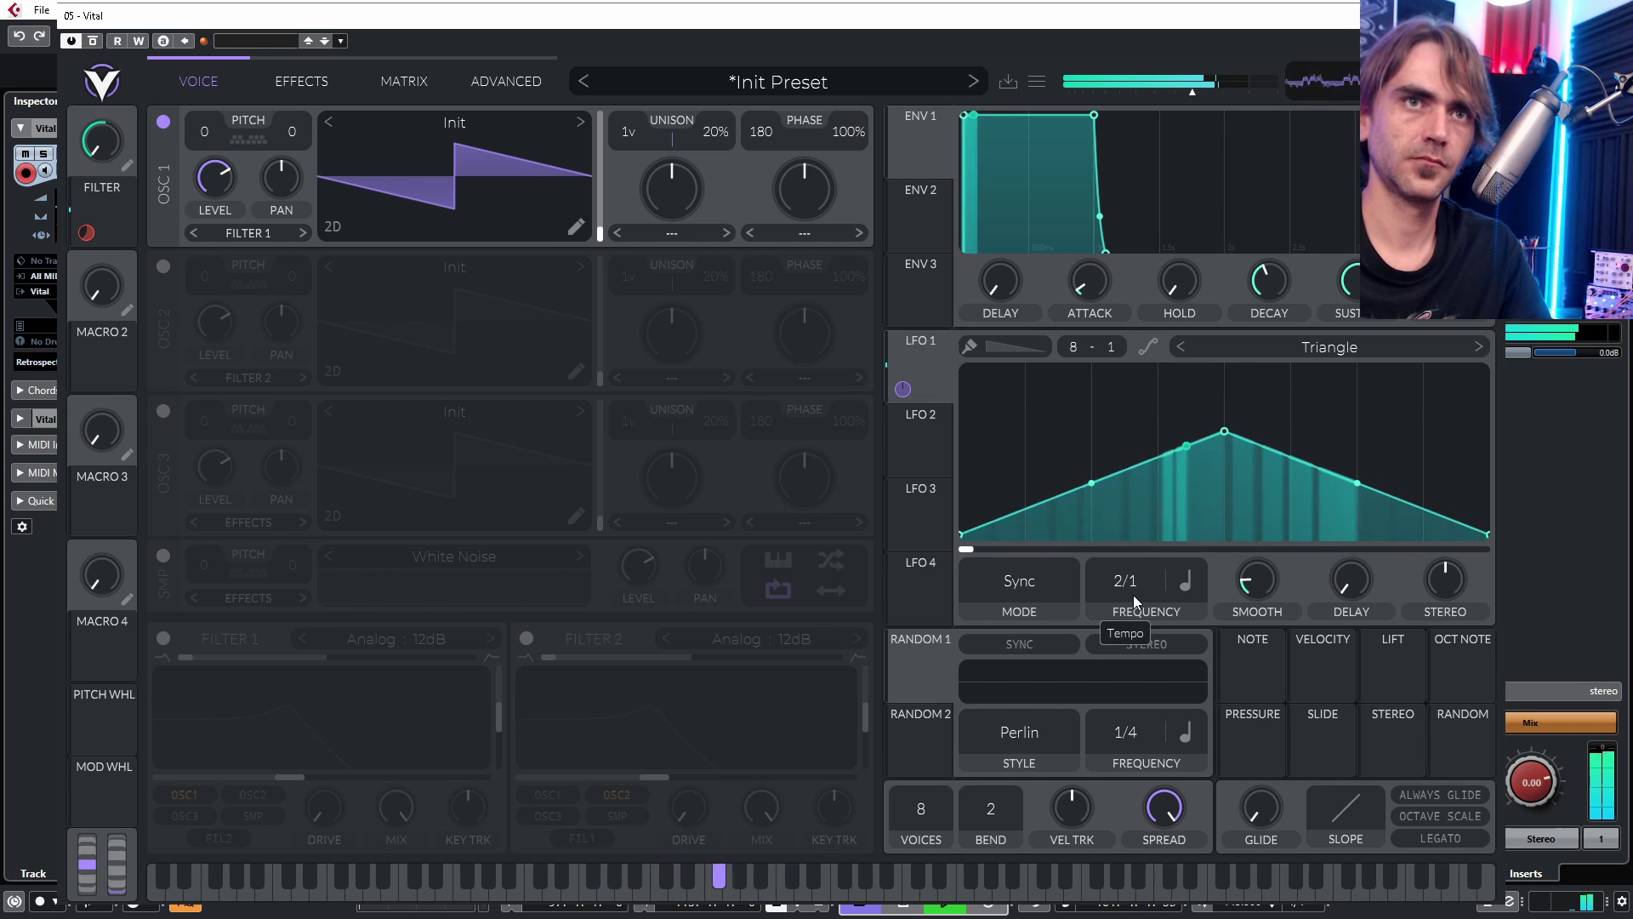
pyautogui.moveTo(1223, 431); pyautogui.dragTo(1224, 401)
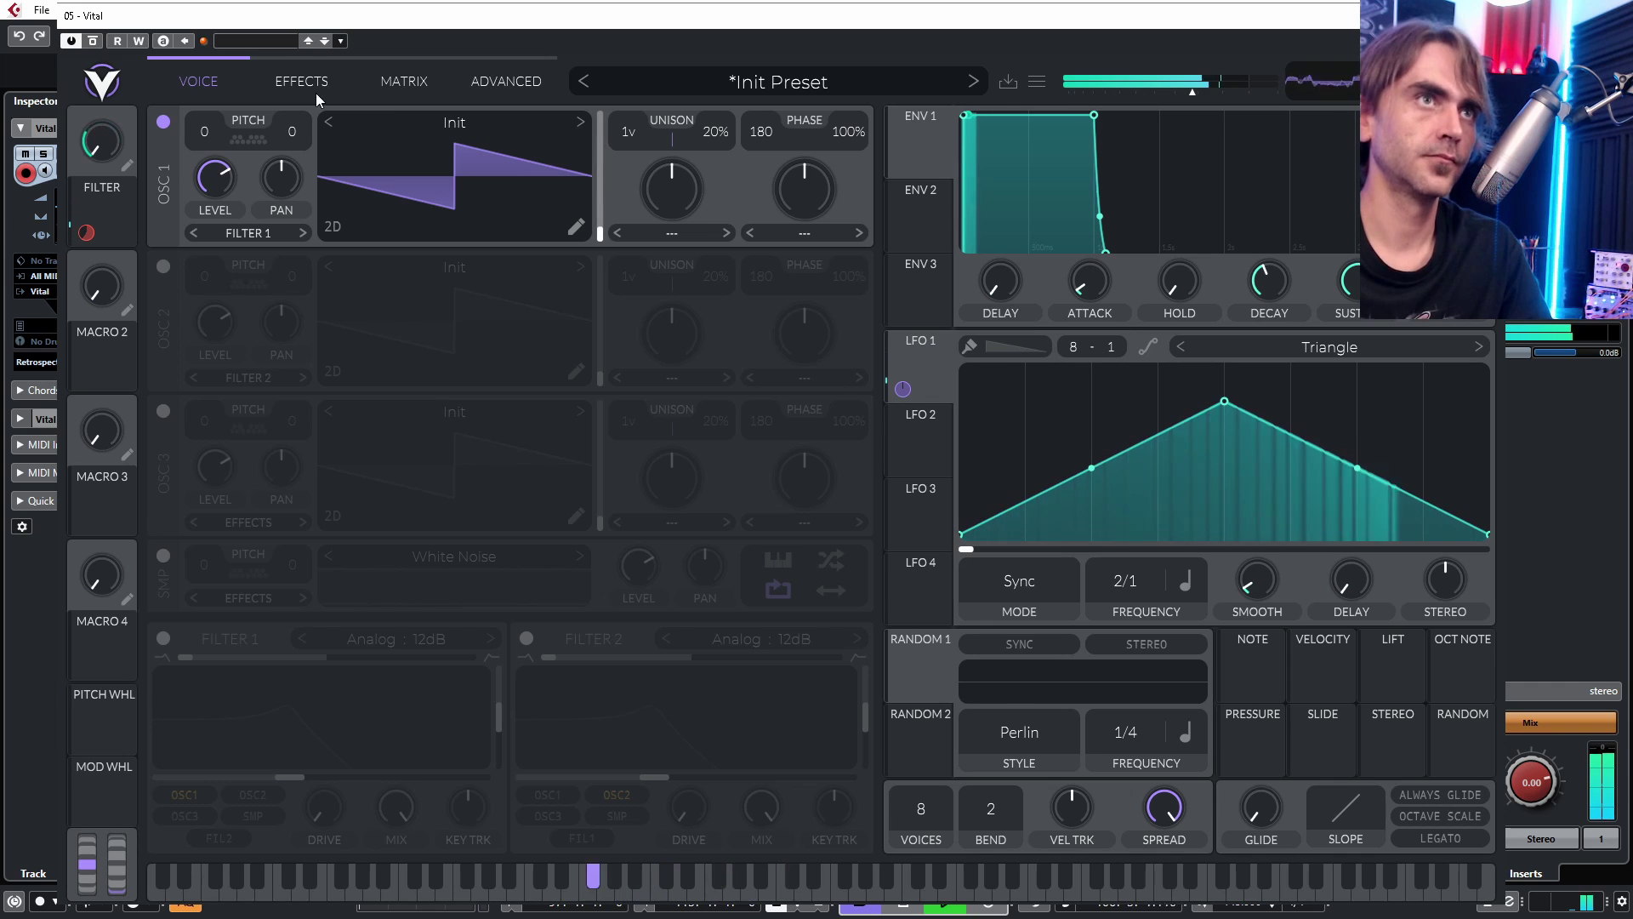
pyautogui.moveTo(1224, 400); pyautogui.dragTo(1226, 357)
pyautogui.moveTo(109, 162)
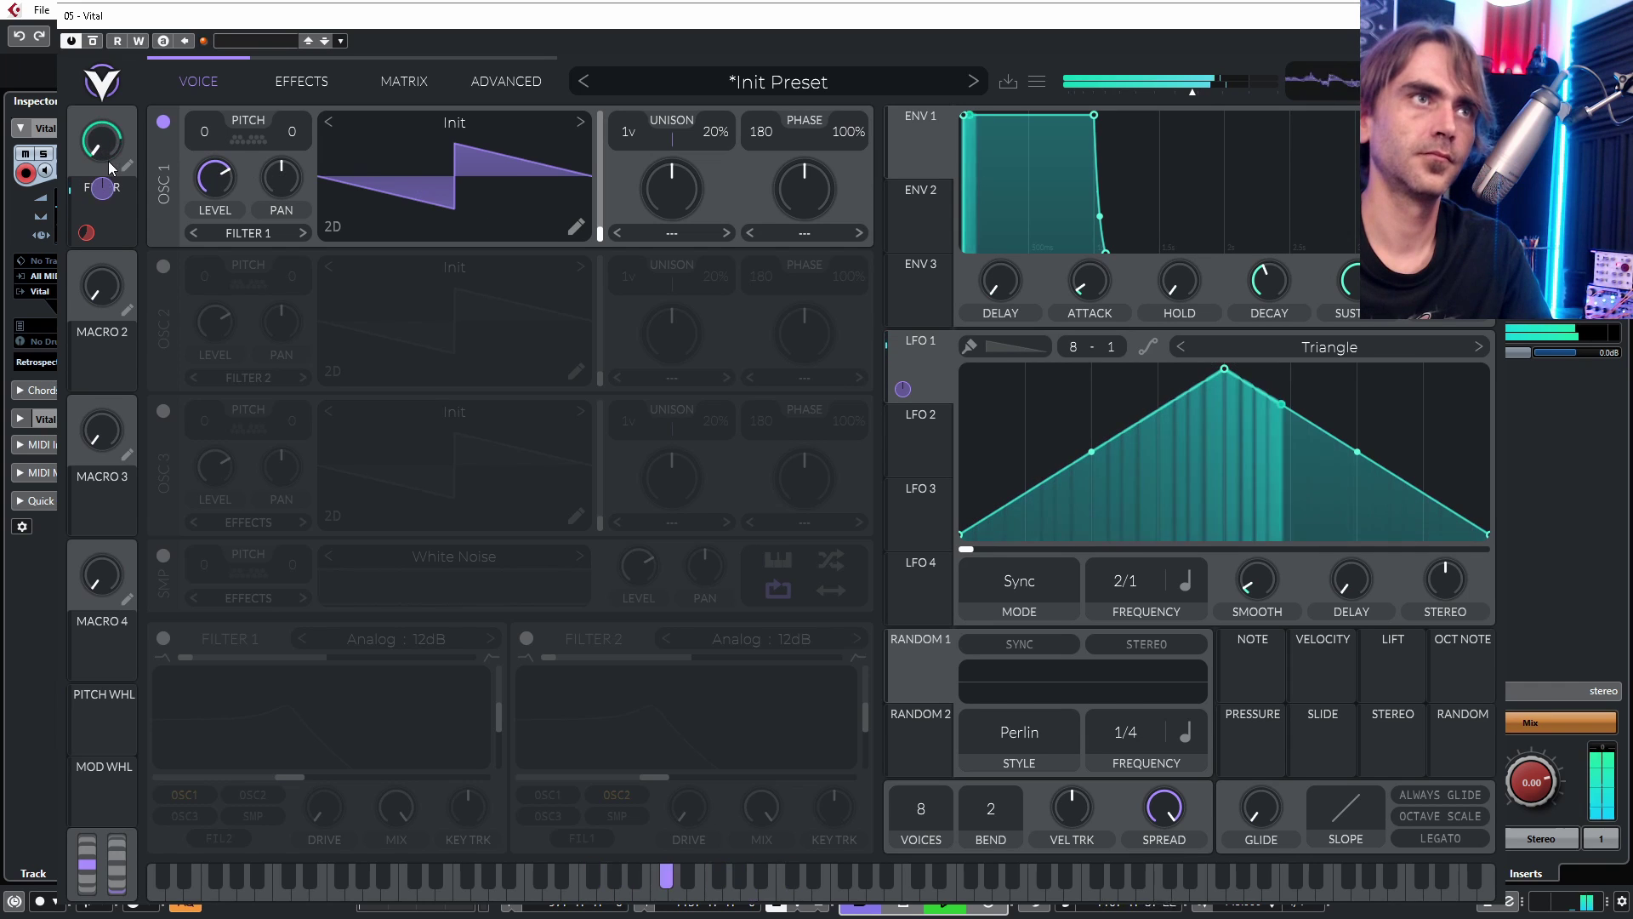
# Step: Assign the FILTER macro to the distortion filter resonance with a modulation amount of about 0.53
pyautogui.click(289, 93)
pyautogui.click(386, 80)
pyautogui.click(313, 81)
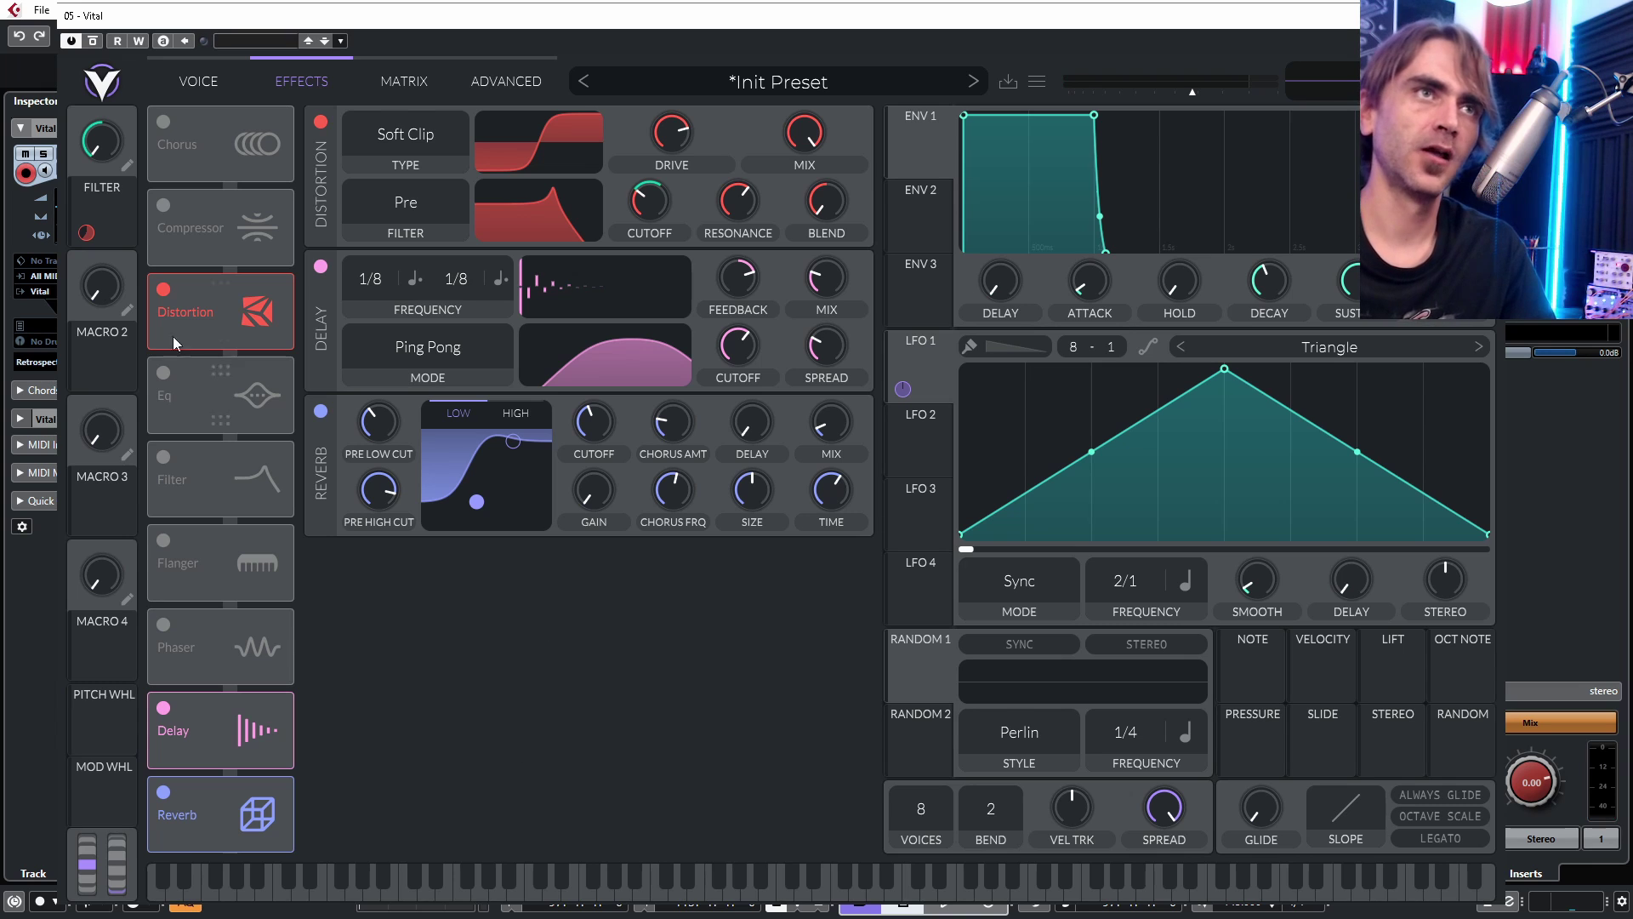
pyautogui.moveTo(86, 232); pyautogui.dragTo(736, 208)
pyautogui.moveTo(737, 239)
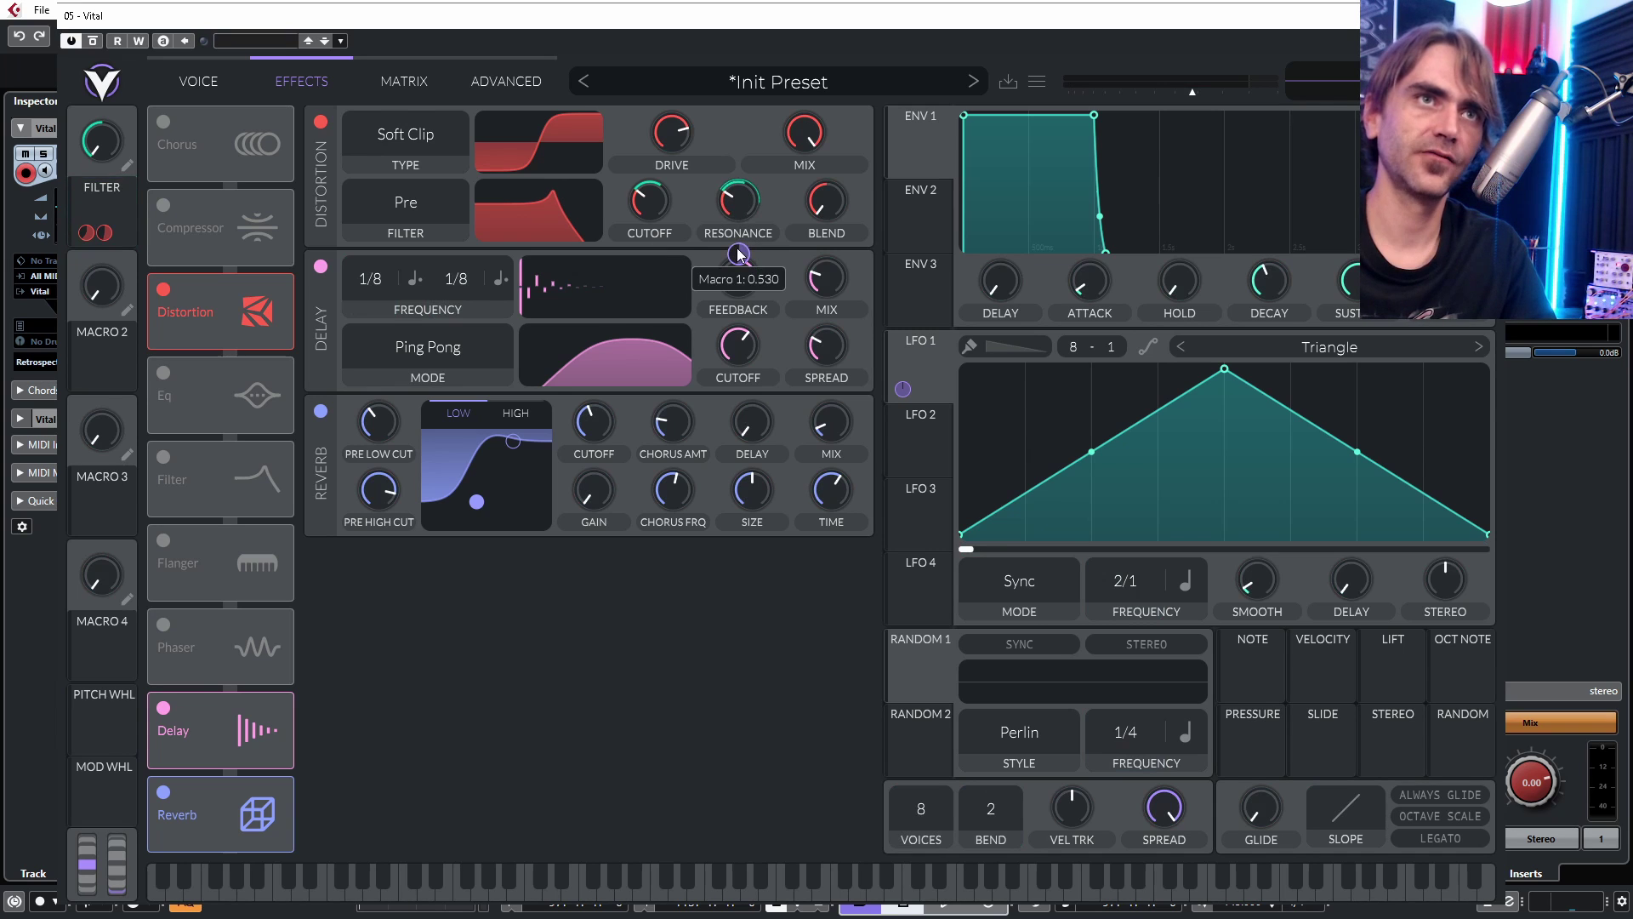
# Step: Reshape the resonance modulation's remap curve into a triangle with a high midpoint and both ends at zero
pyautogui.click(406, 83)
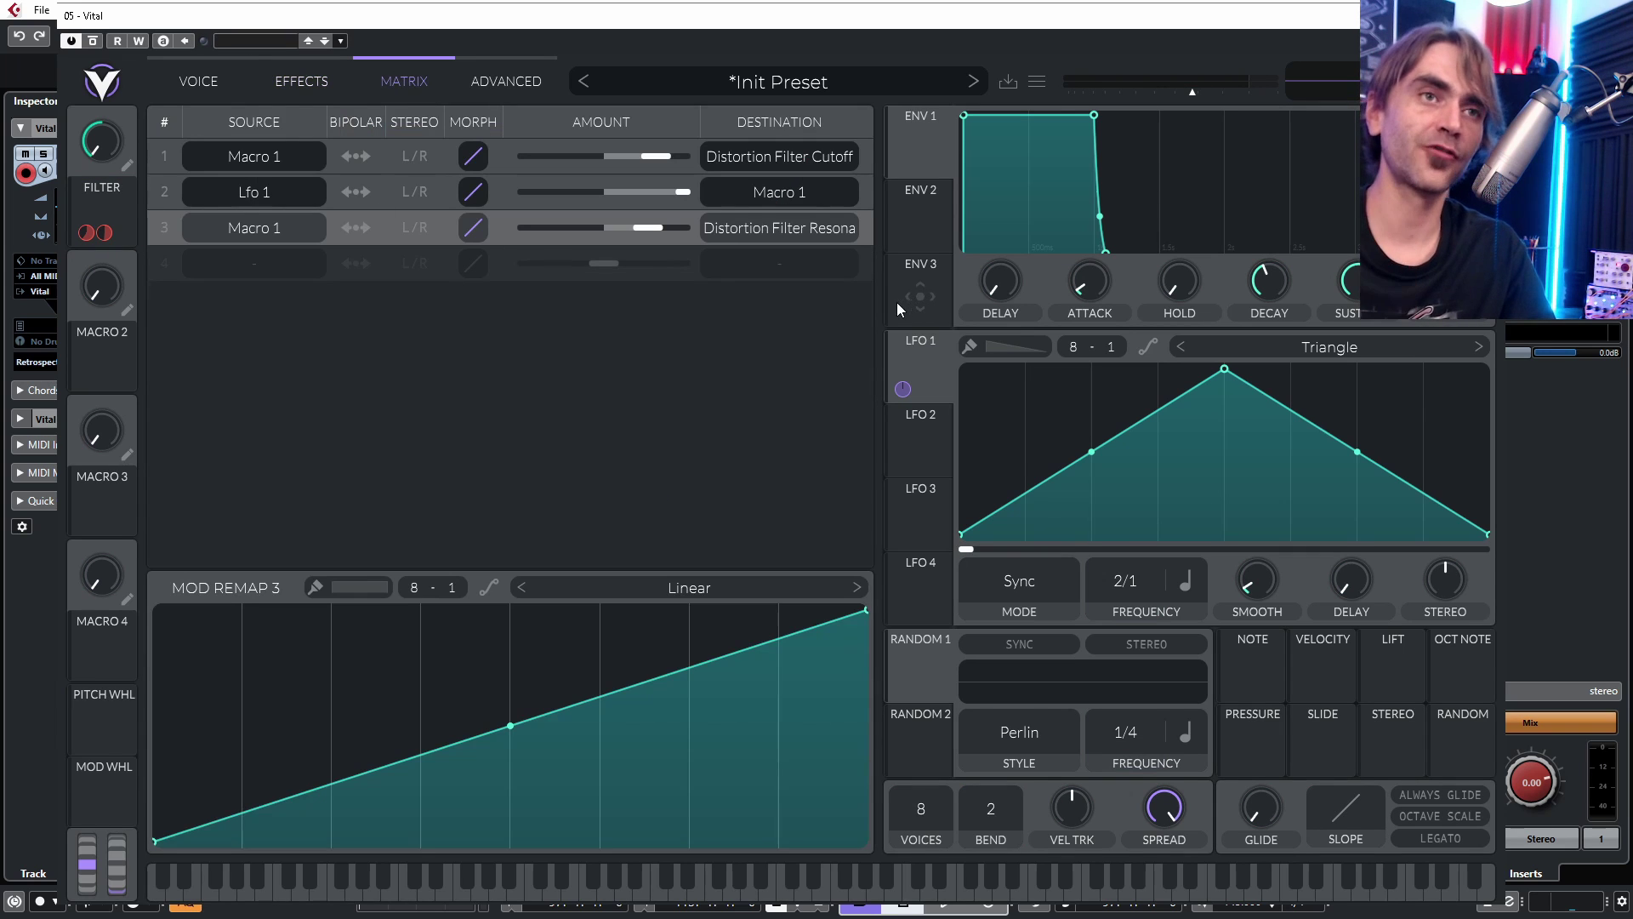
pyautogui.doubleClick(656, 678)
pyautogui.moveTo(656, 677); pyautogui.dragTo(778, 675)
pyautogui.doubleClick(587, 641)
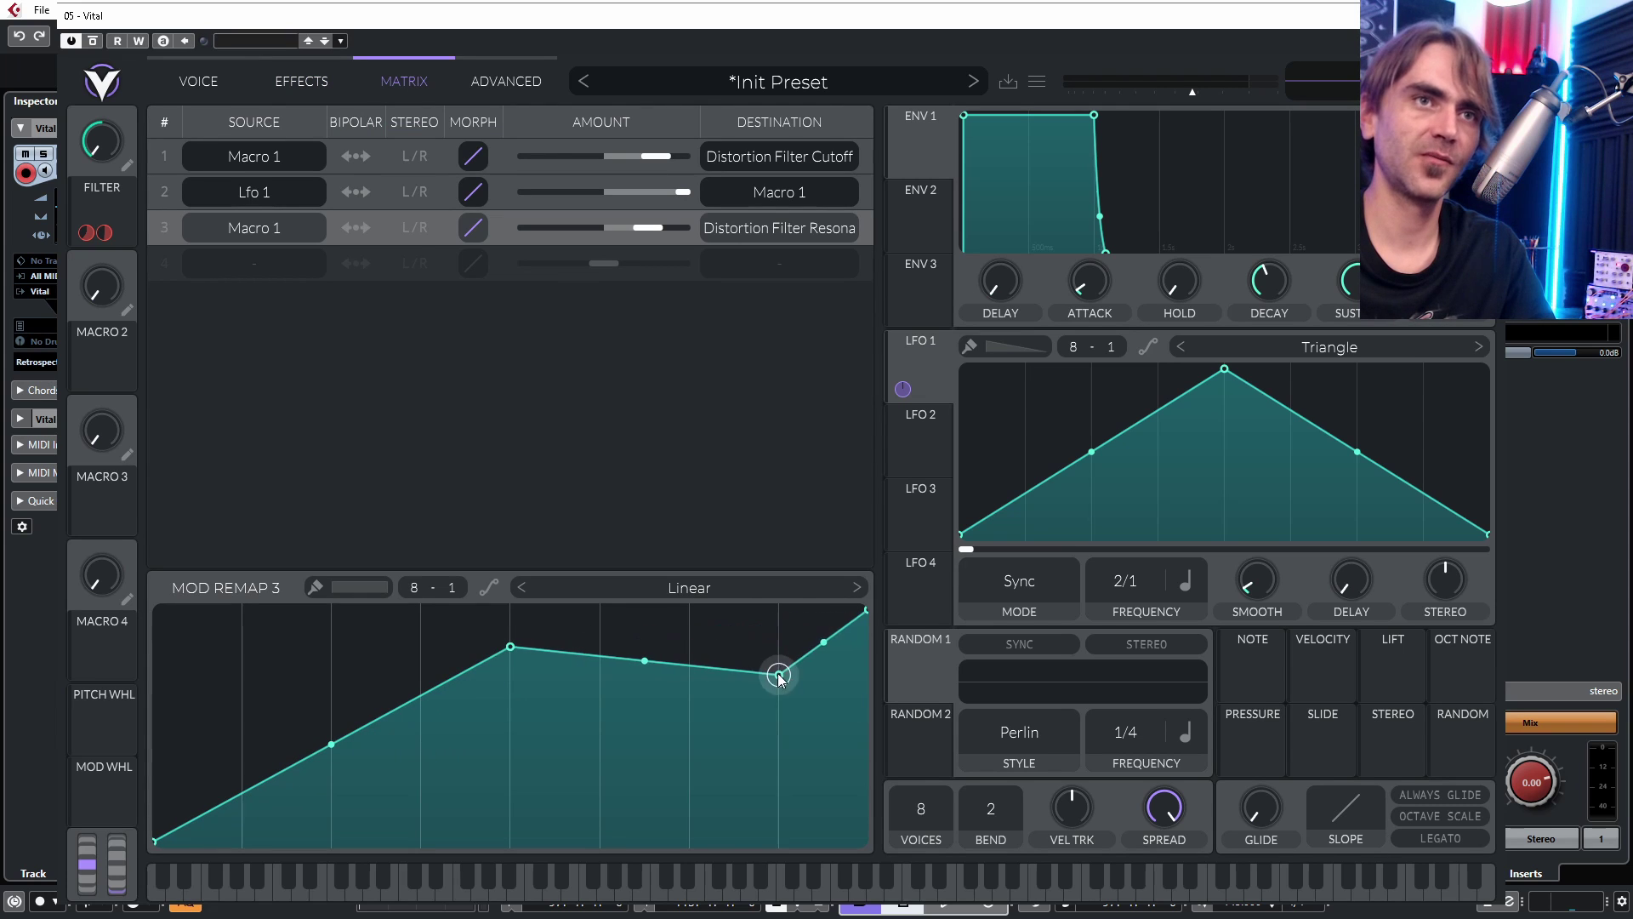
pyautogui.moveTo(867, 612); pyautogui.dragTo(867, 842)
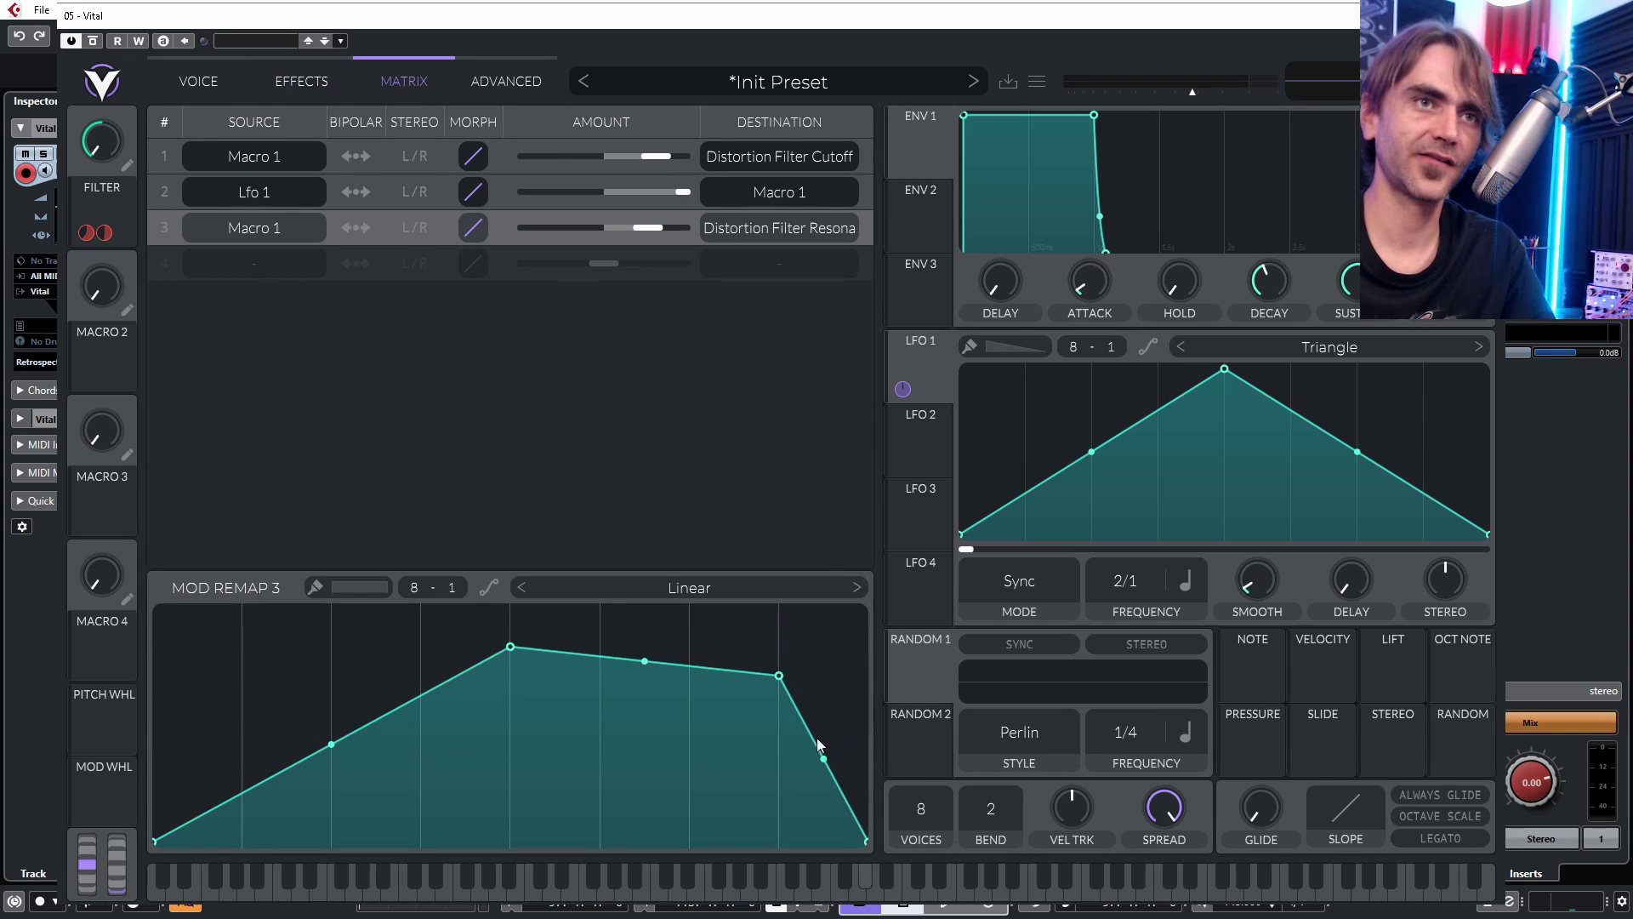
pyautogui.doubleClick(778, 677)
pyautogui.moveTo(508, 653); pyautogui.dragTo(510, 674)
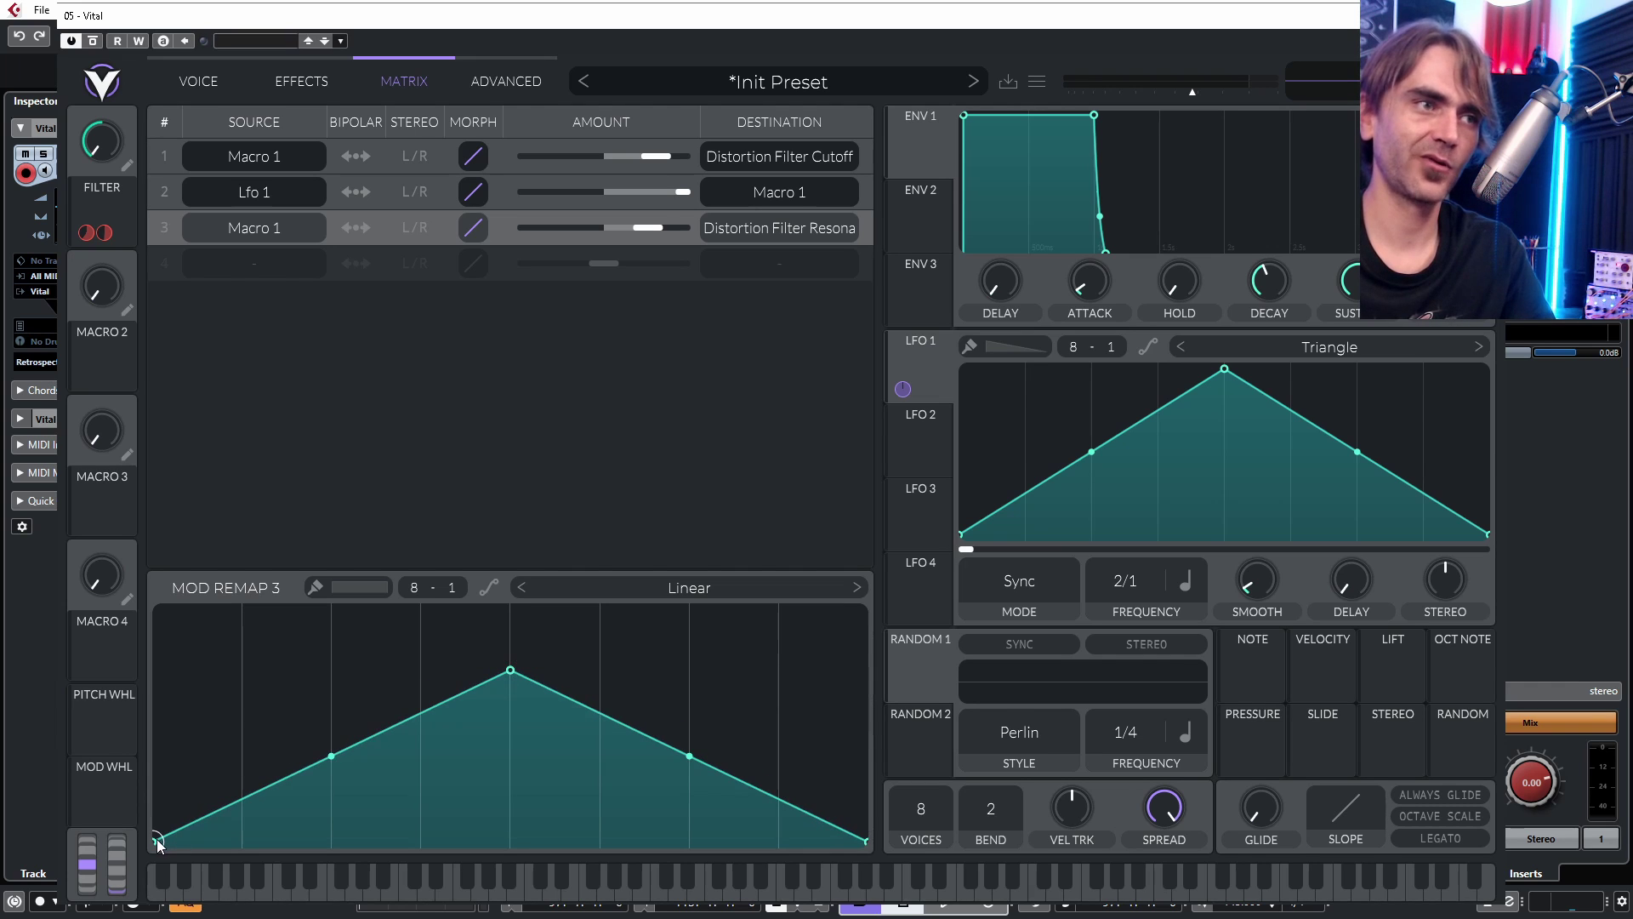
pyautogui.moveTo(502, 677); pyautogui.dragTo(509, 640)
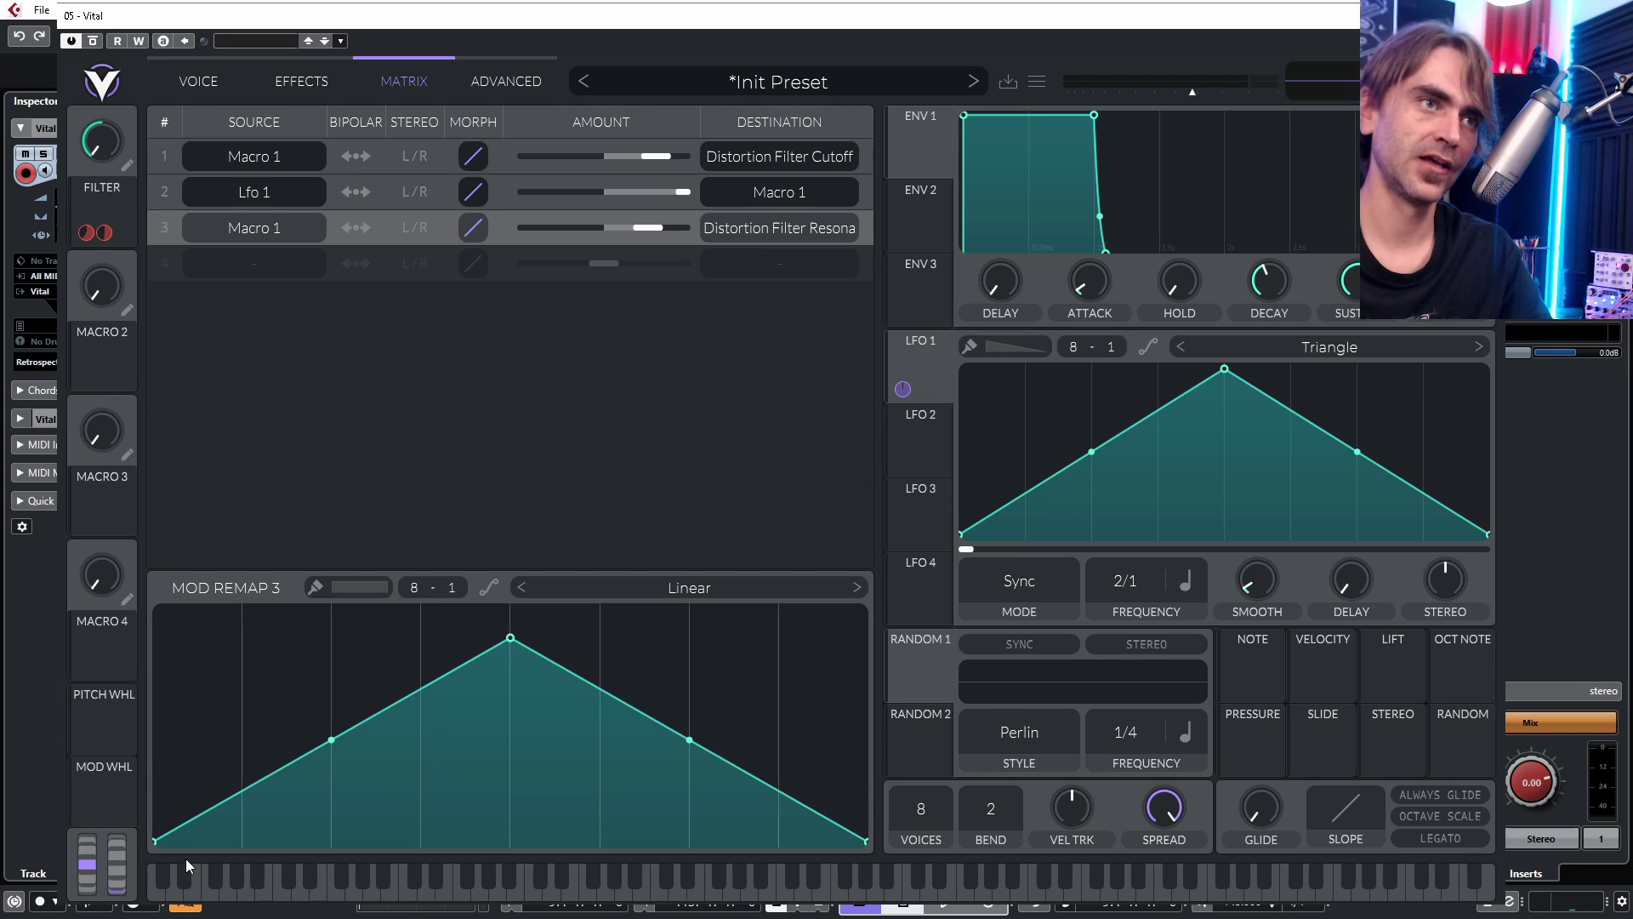
# Step: Invert the resonance remap curve into a V with high ends and a low midpoint, and start playback
pyautogui.moveTo(160, 842); pyautogui.dragTo(157, 658)
pyautogui.moveTo(511, 639); pyautogui.dragTo(510, 792)
pyautogui.moveTo(867, 842); pyautogui.dragTo(865, 639)
pyautogui.press('space')
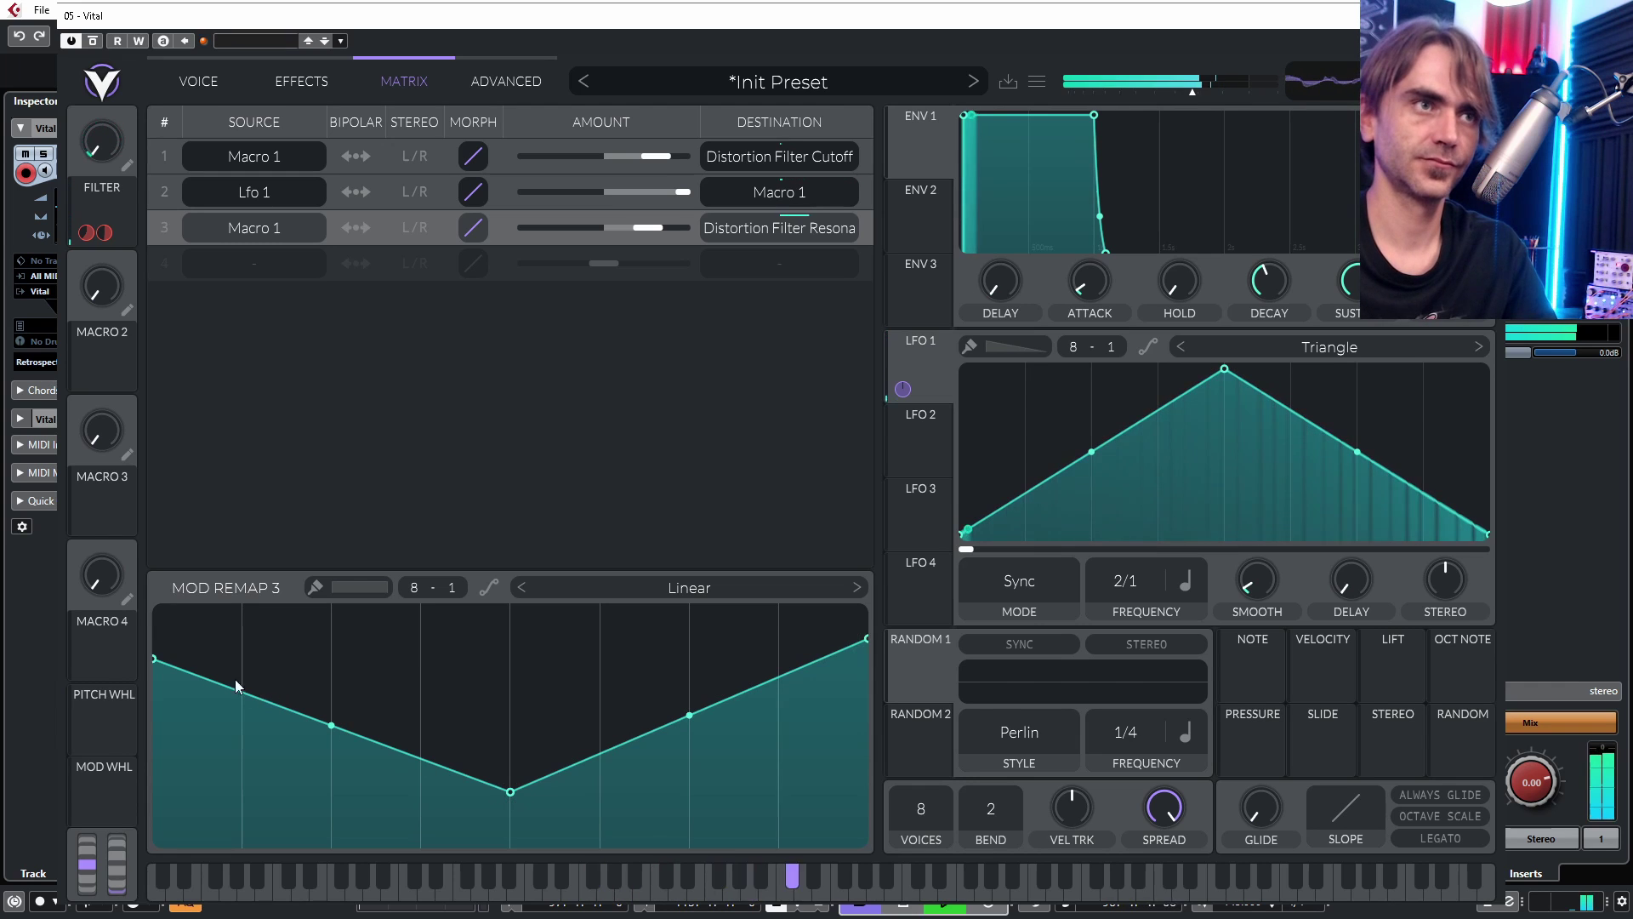
# Step: Raise the start of the resonance remap curve, bow its falling half upward, lower its end slightly and bow its rising half downward
pyautogui.moveTo(154, 657); pyautogui.dragTo(158, 626)
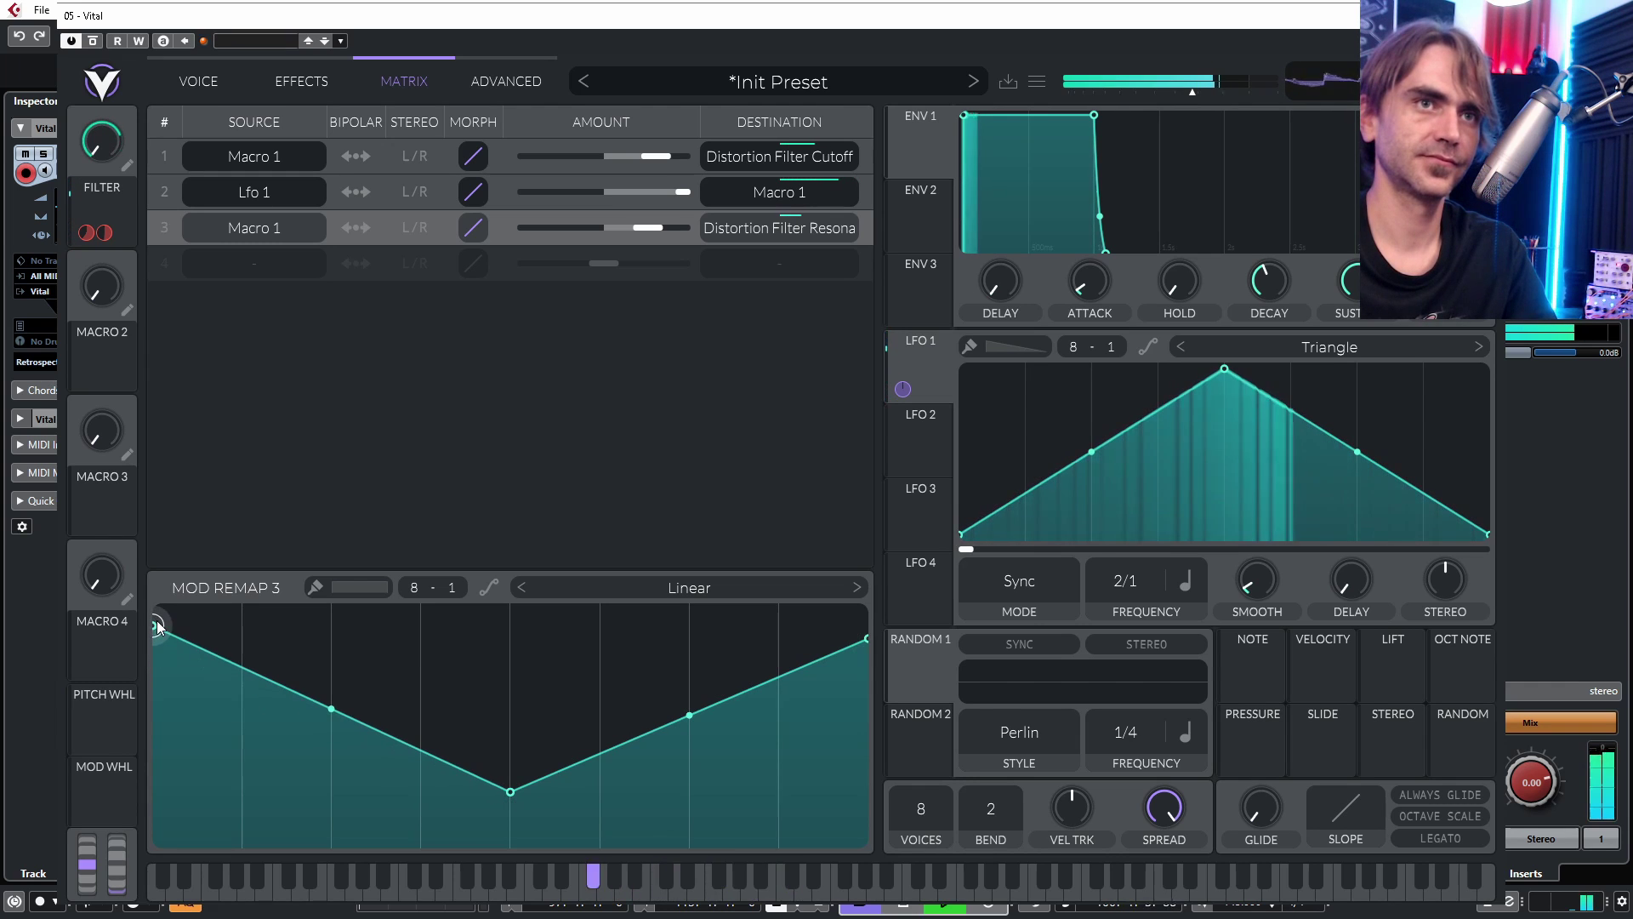
pyautogui.moveTo(331, 708); pyautogui.dragTo(331, 683)
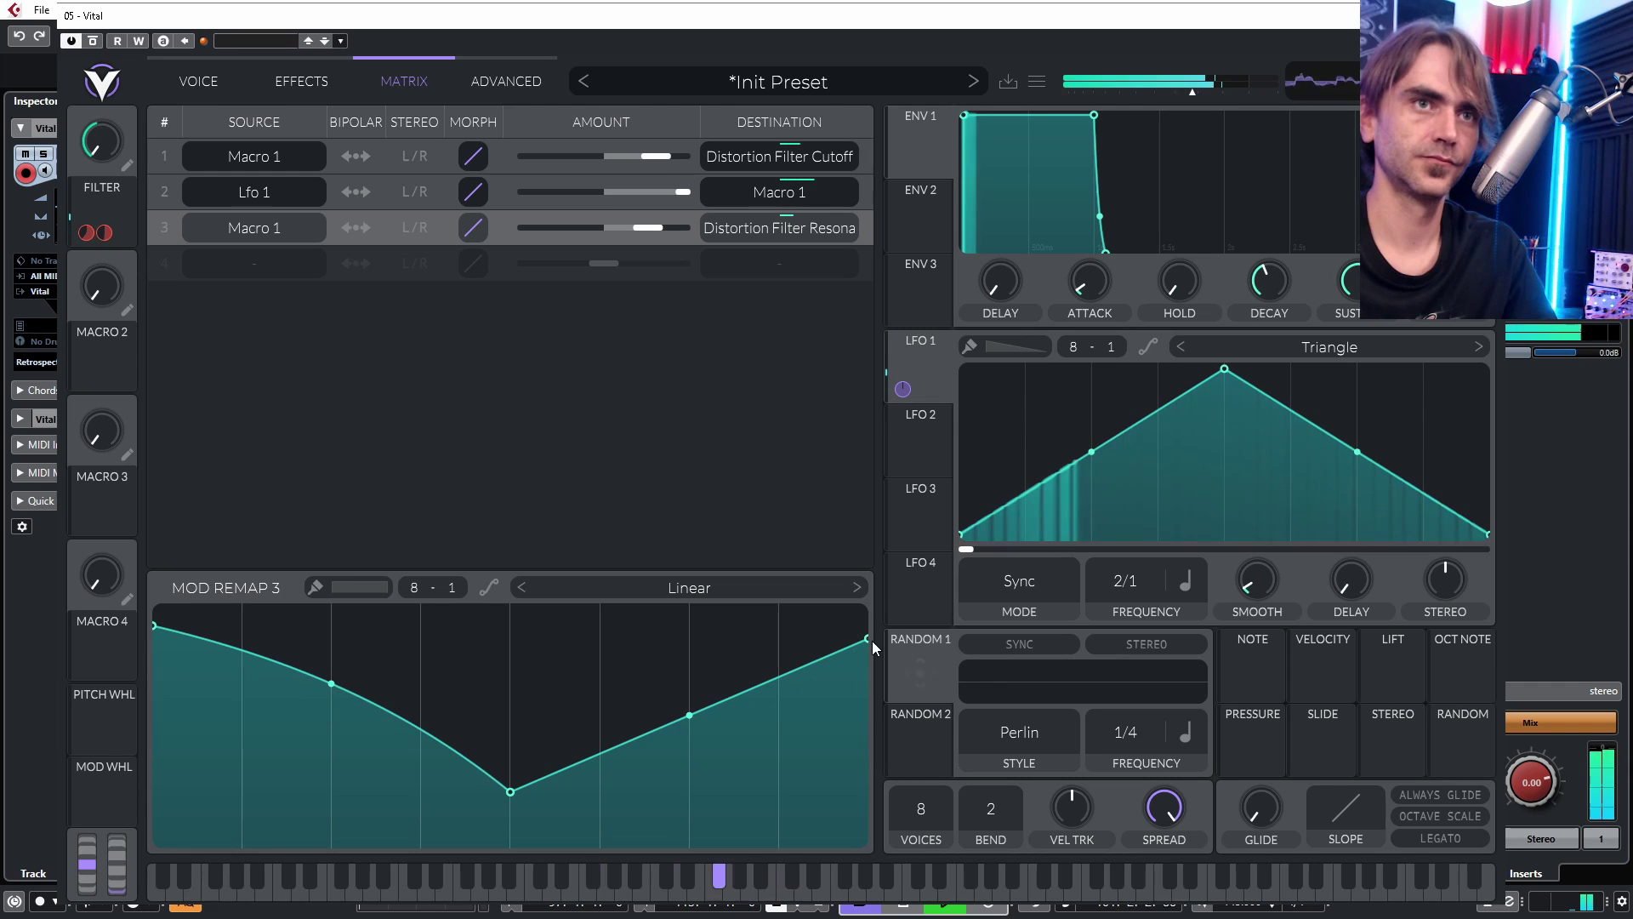
pyautogui.moveTo(867, 638); pyautogui.dragTo(866, 621)
pyautogui.moveTo(689, 714); pyautogui.dragTo(689, 683)
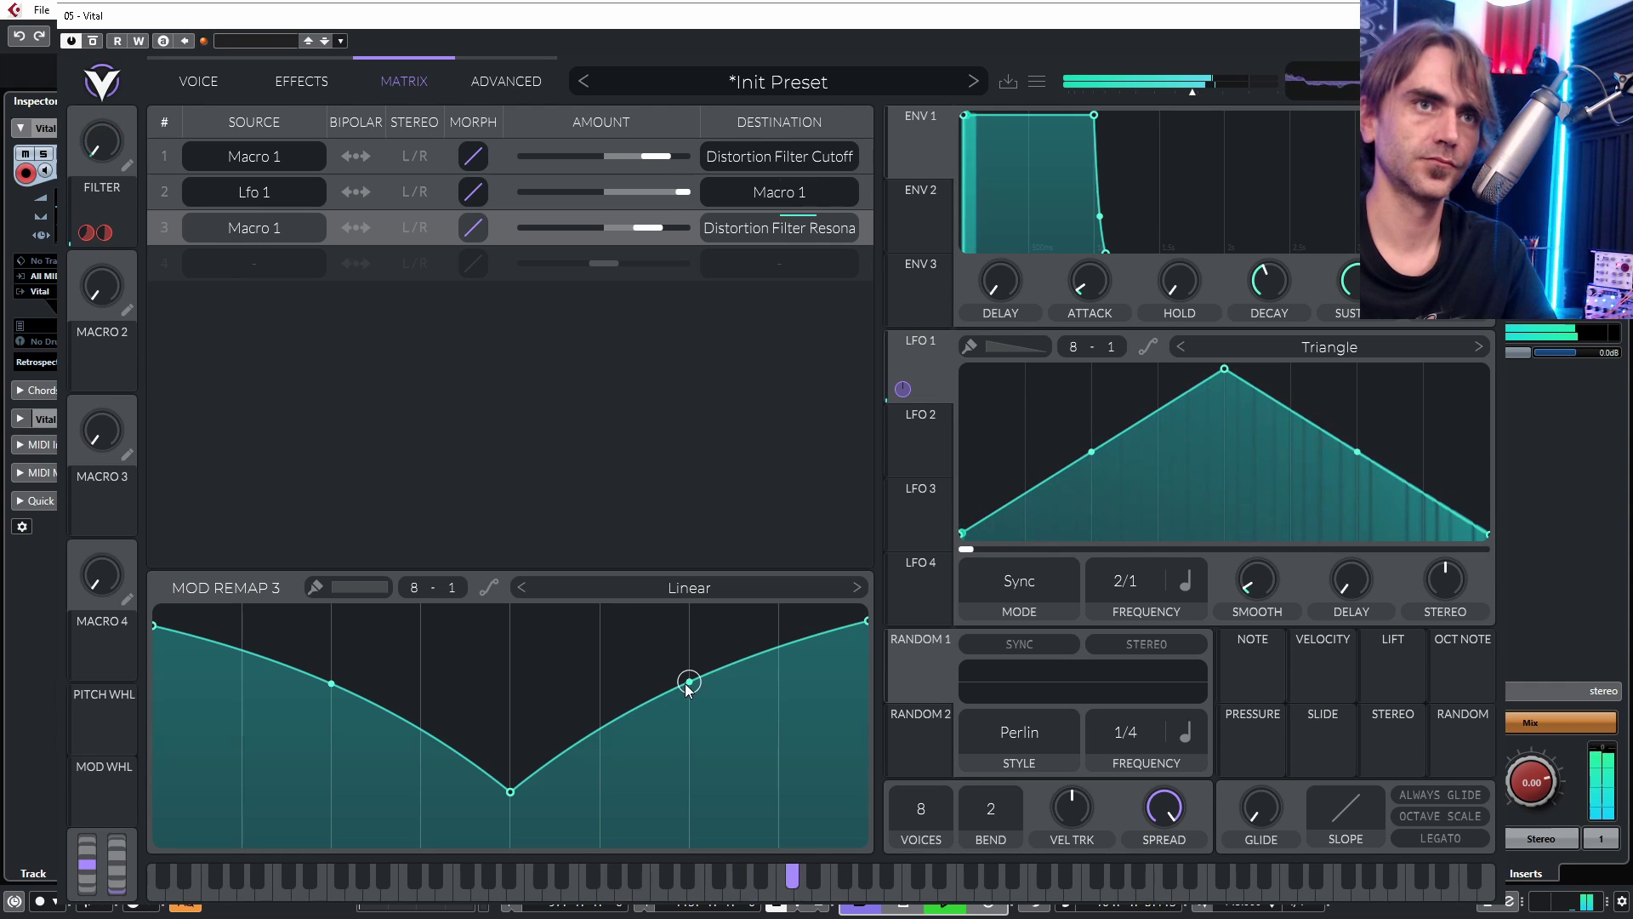
pyautogui.moveTo(689, 683); pyautogui.dragTo(688, 731)
pyautogui.moveTo(869, 620); pyautogui.dragTo(869, 654)
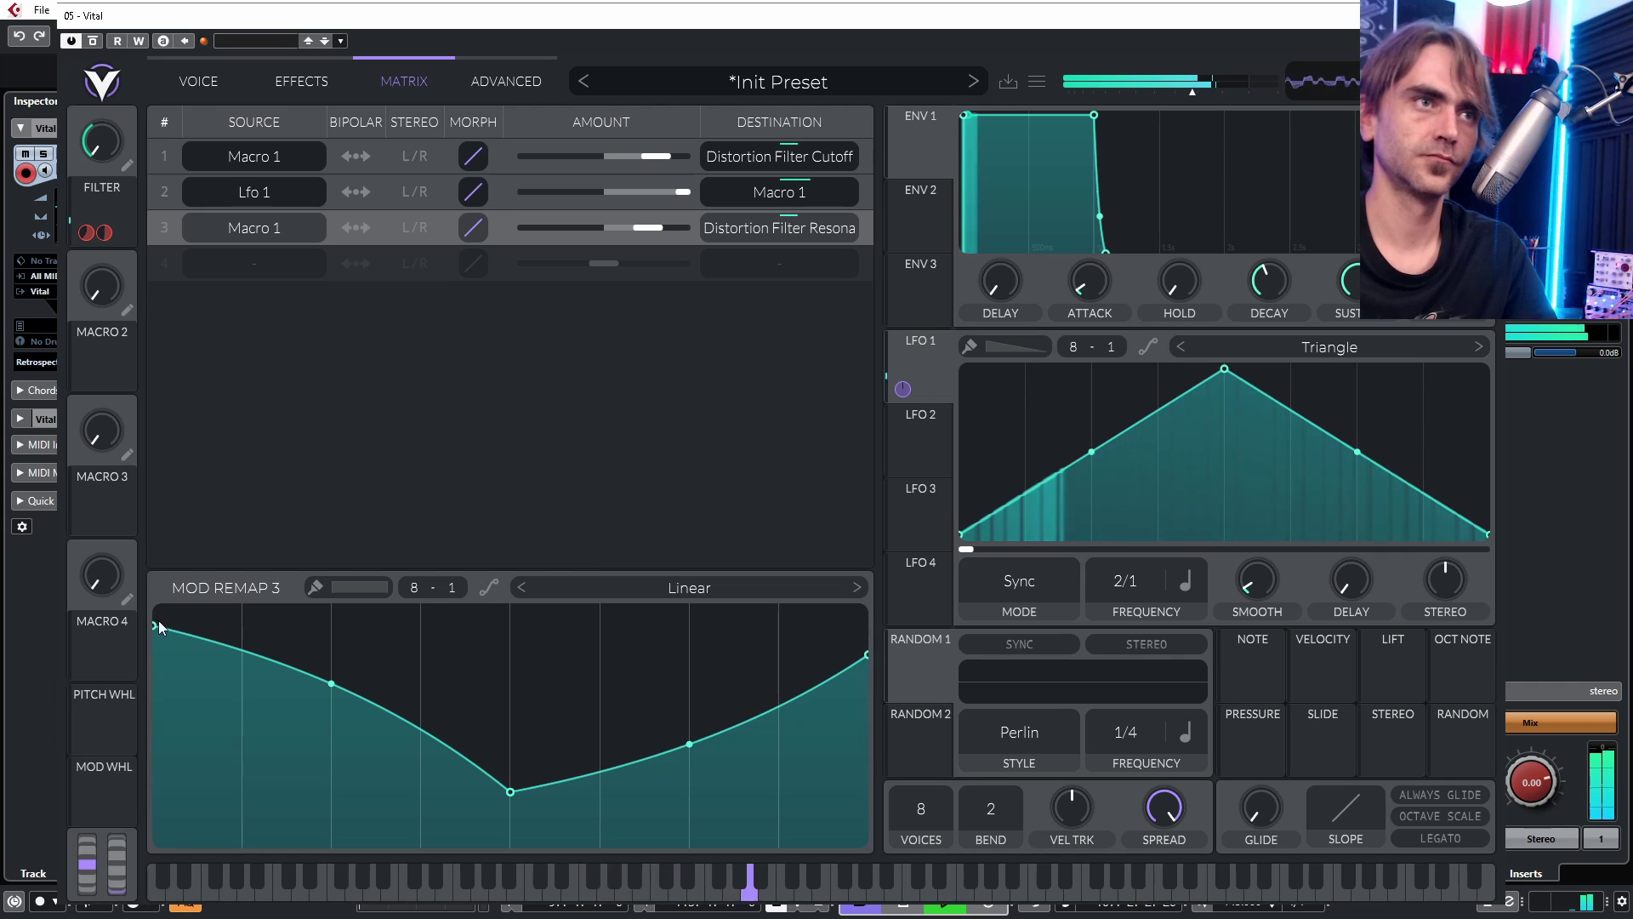
# Step: Raise the remap curve's start to maximum, hold it flat to the first quarter with a new point, and bow the drop upward
pyautogui.moveTo(158, 624); pyautogui.dragTo(165, 593)
pyautogui.moveTo(331, 673); pyautogui.dragTo(351, 630)
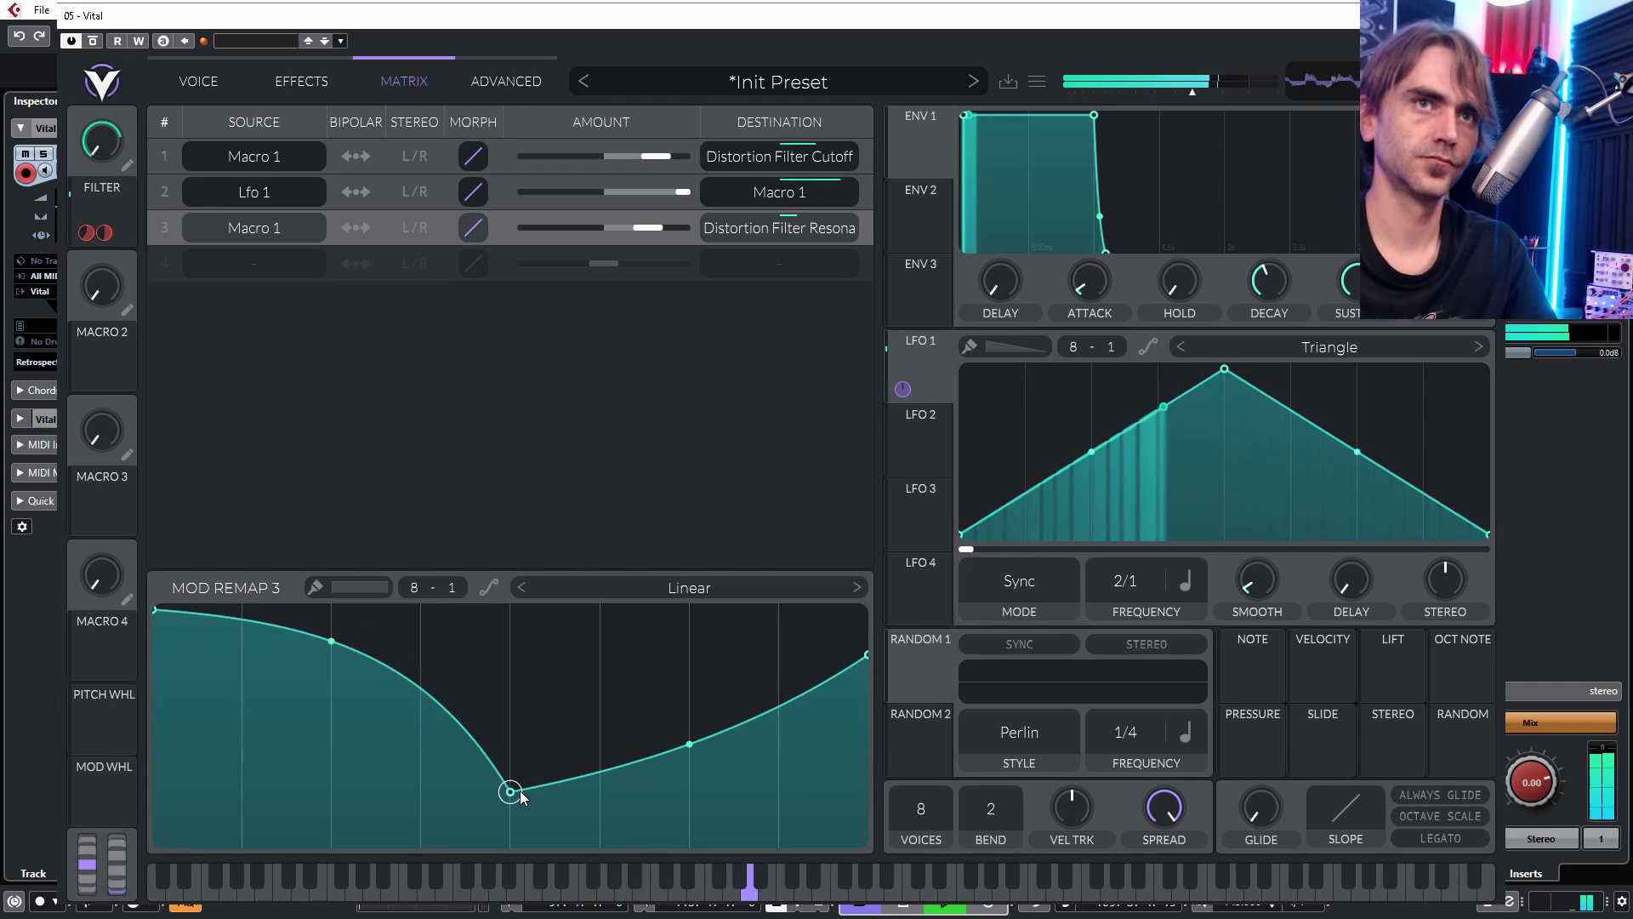
pyautogui.doubleClick(213, 626)
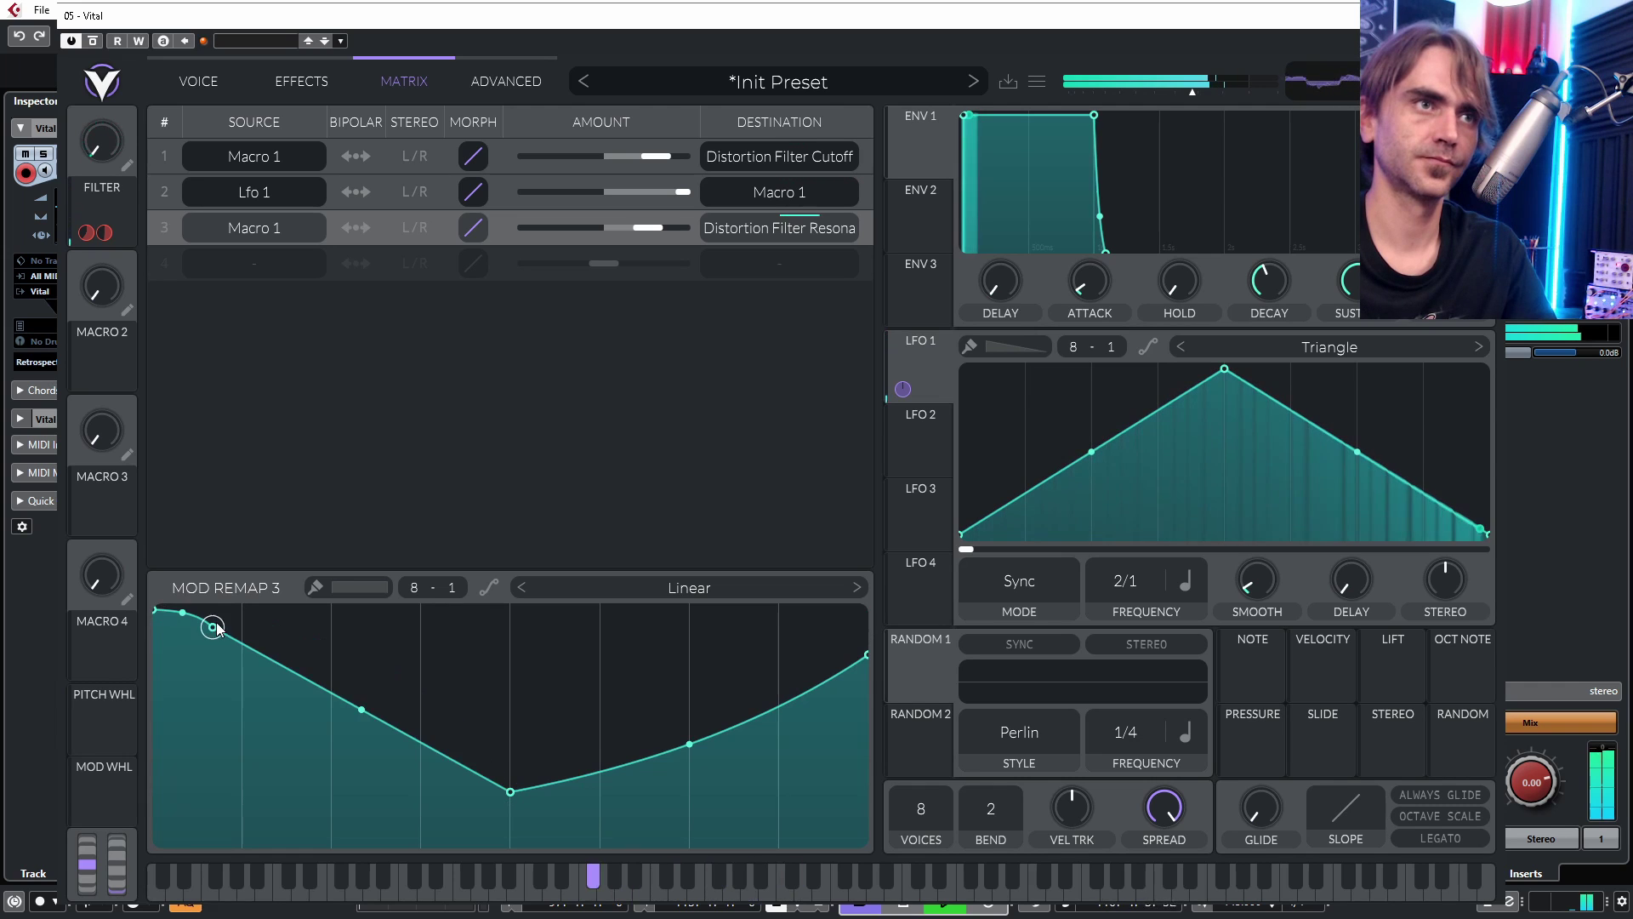
pyautogui.moveTo(213, 626); pyautogui.dragTo(331, 609)
pyautogui.moveTo(420, 700); pyautogui.dragTo(420, 644)
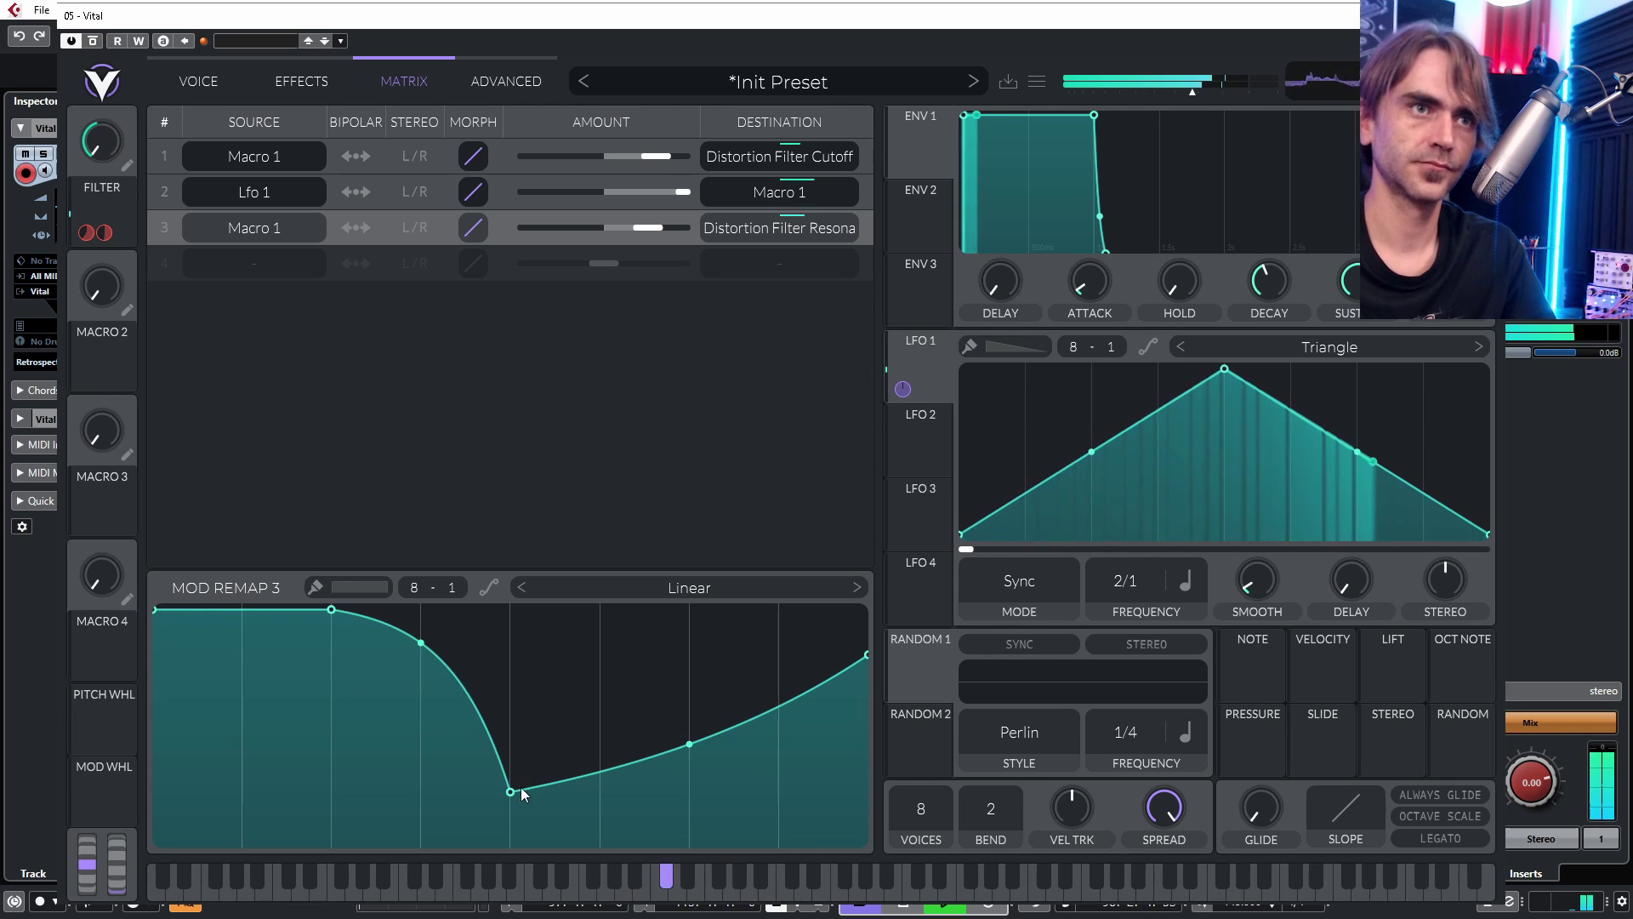
# Step: Raise the low midpoint of the resonance modulation's remap curve to nearly half height, and bring up the effects settings
pyautogui.moveTo(510, 793); pyautogui.dragTo(508, 797)
pyautogui.moveTo(508, 829); pyautogui.dragTo(518, 744)
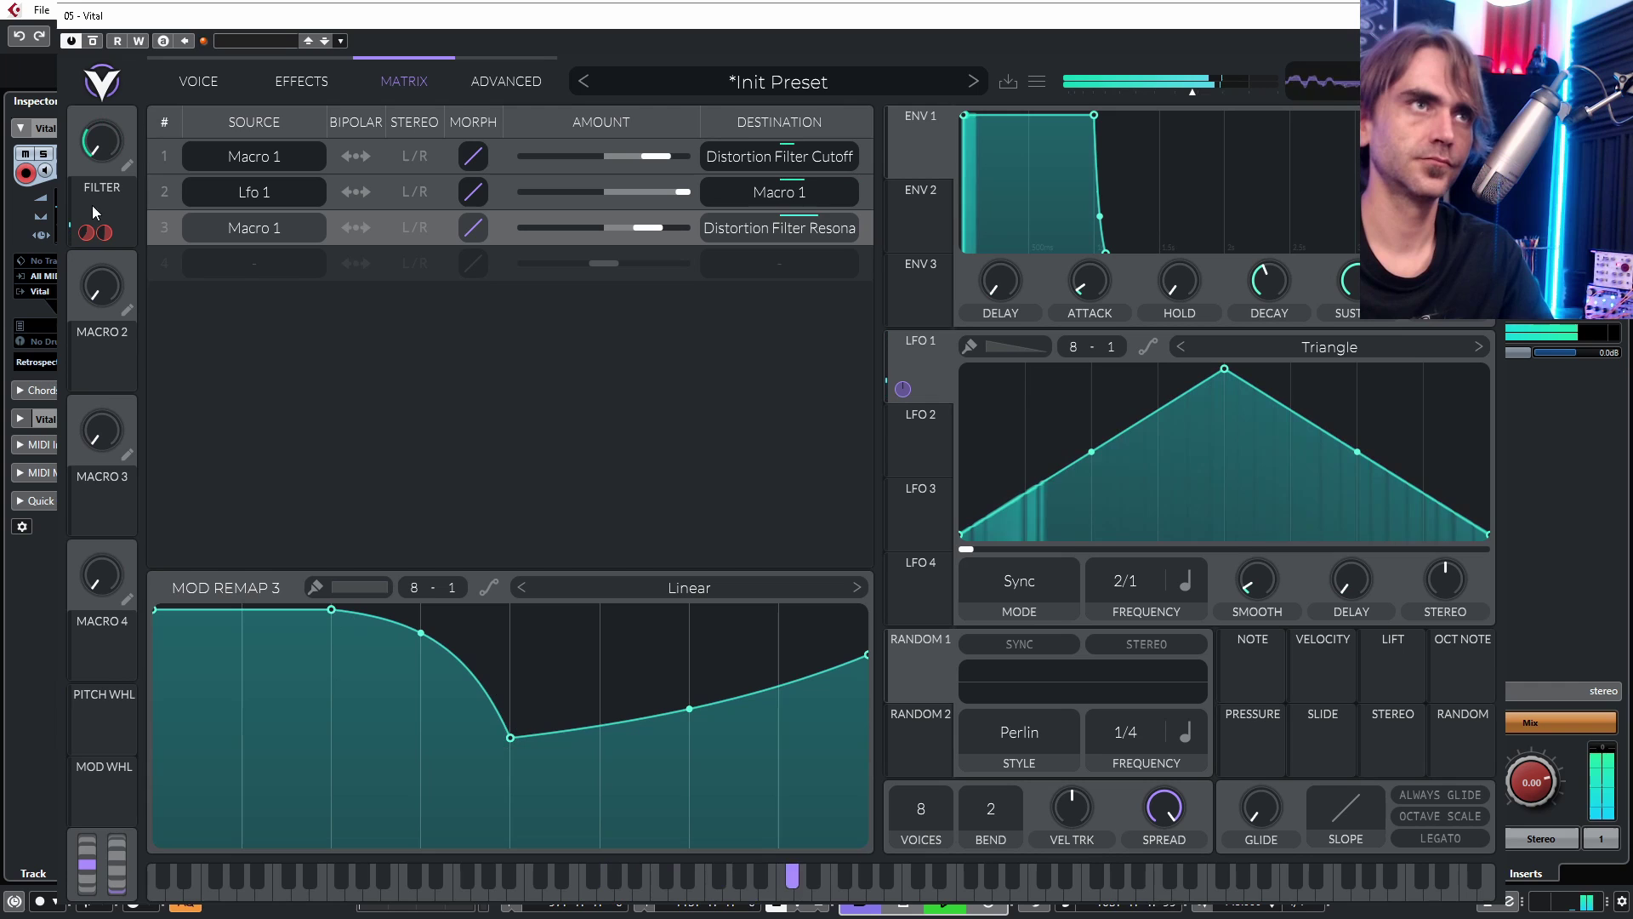
pyautogui.click(223, 84)
pyautogui.click(260, 85)
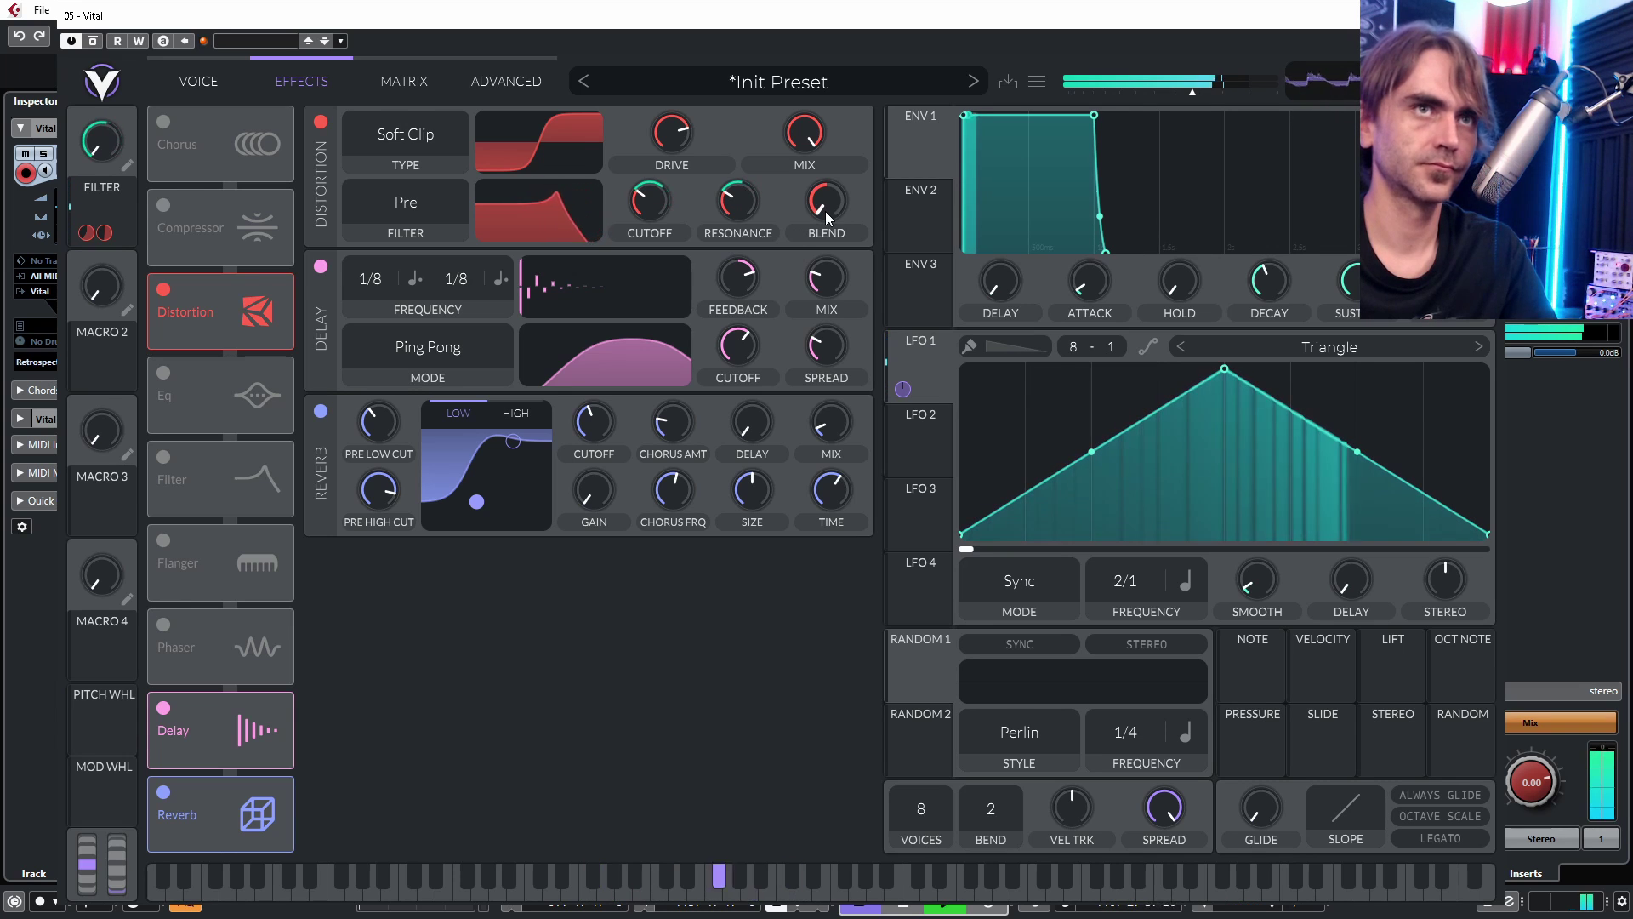
# Step: Try the distortion filter's blend, return it to minimum, and modulate it with the filter macro at full amount
pyautogui.moveTo(825, 211)
pyautogui.mouseDown()
pyautogui.moveTo(829, 160)
pyautogui.moveTo(856, 129)
pyautogui.moveTo(825, 174)
pyautogui.moveTo(833, 216)
pyautogui.moveTo(810, 226)
pyautogui.mouseUp()
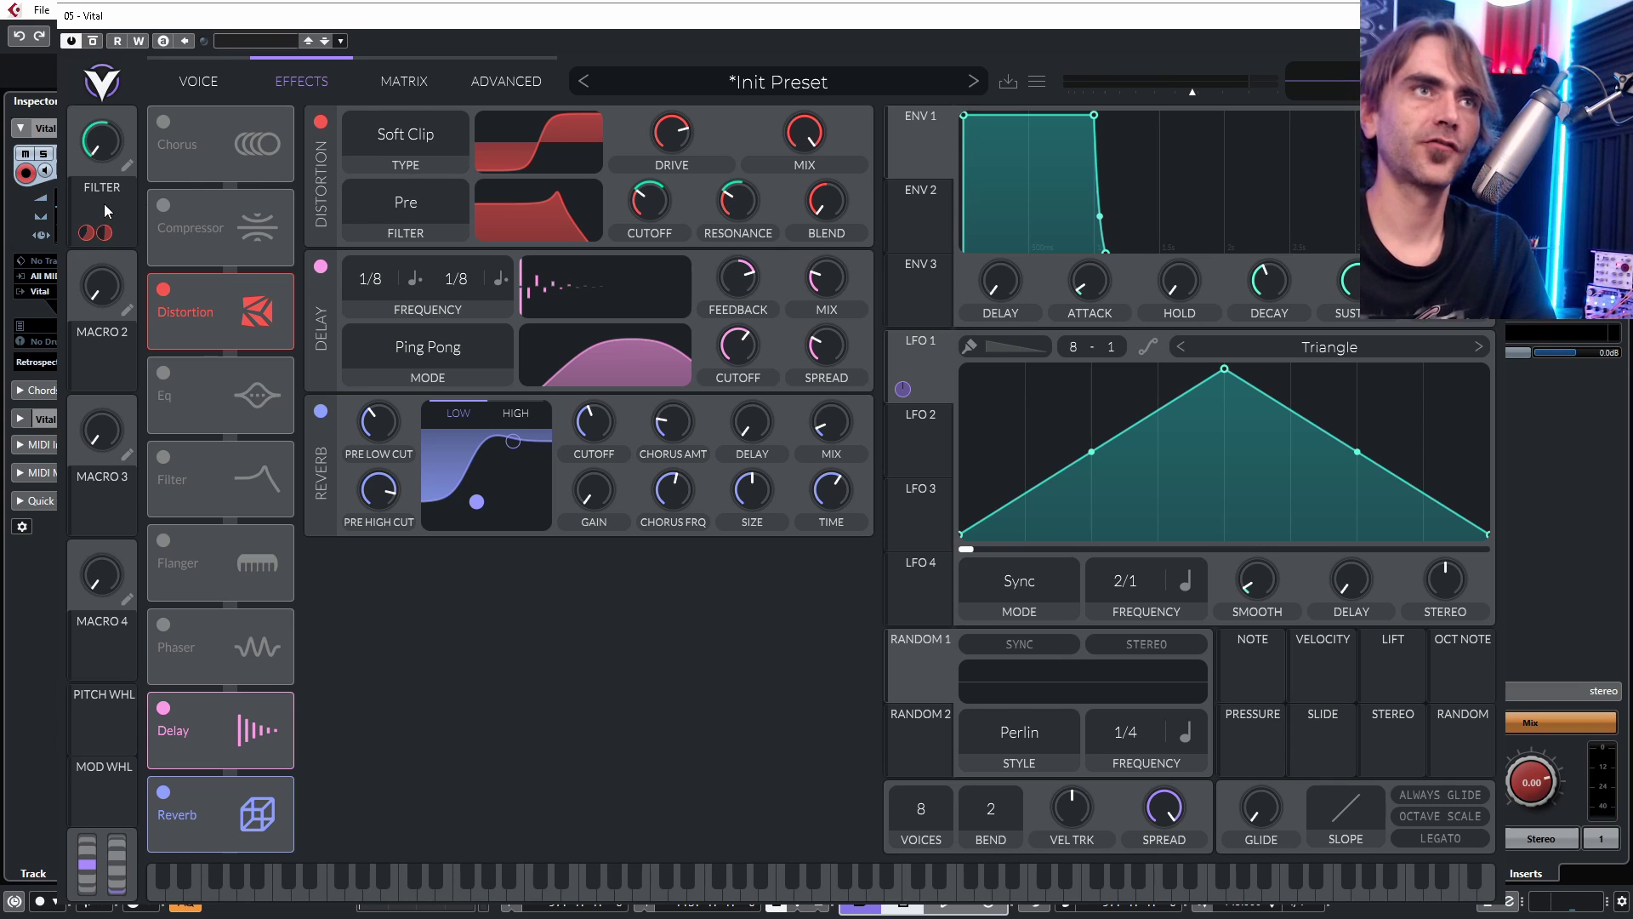
pyautogui.moveTo(96, 232); pyautogui.dragTo(824, 206)
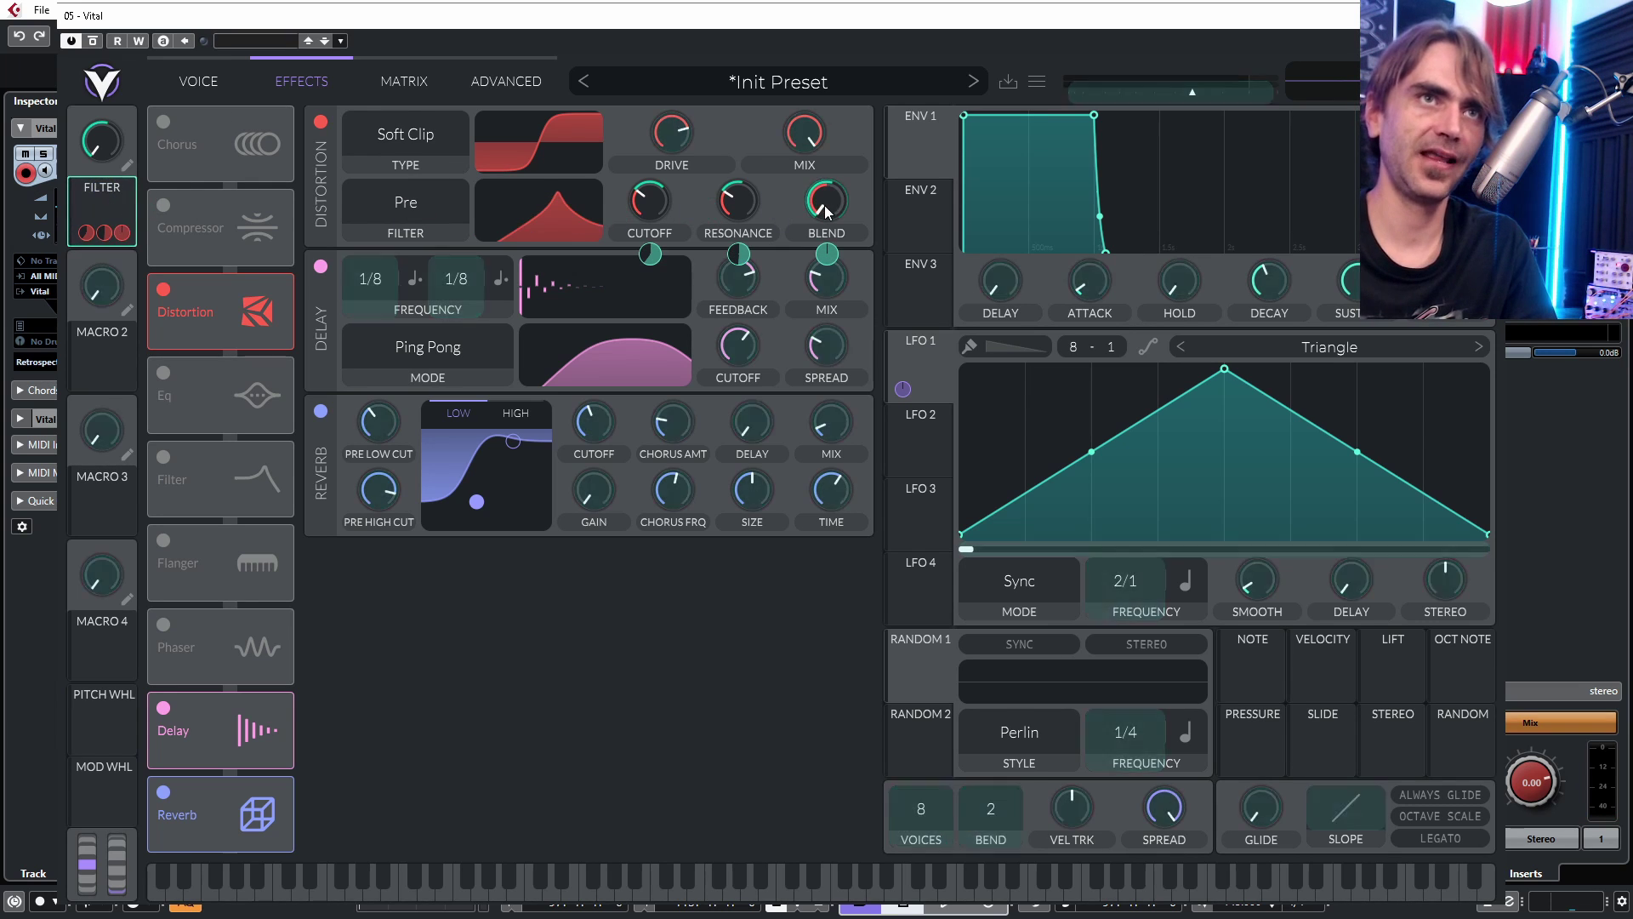
pyautogui.click(403, 83)
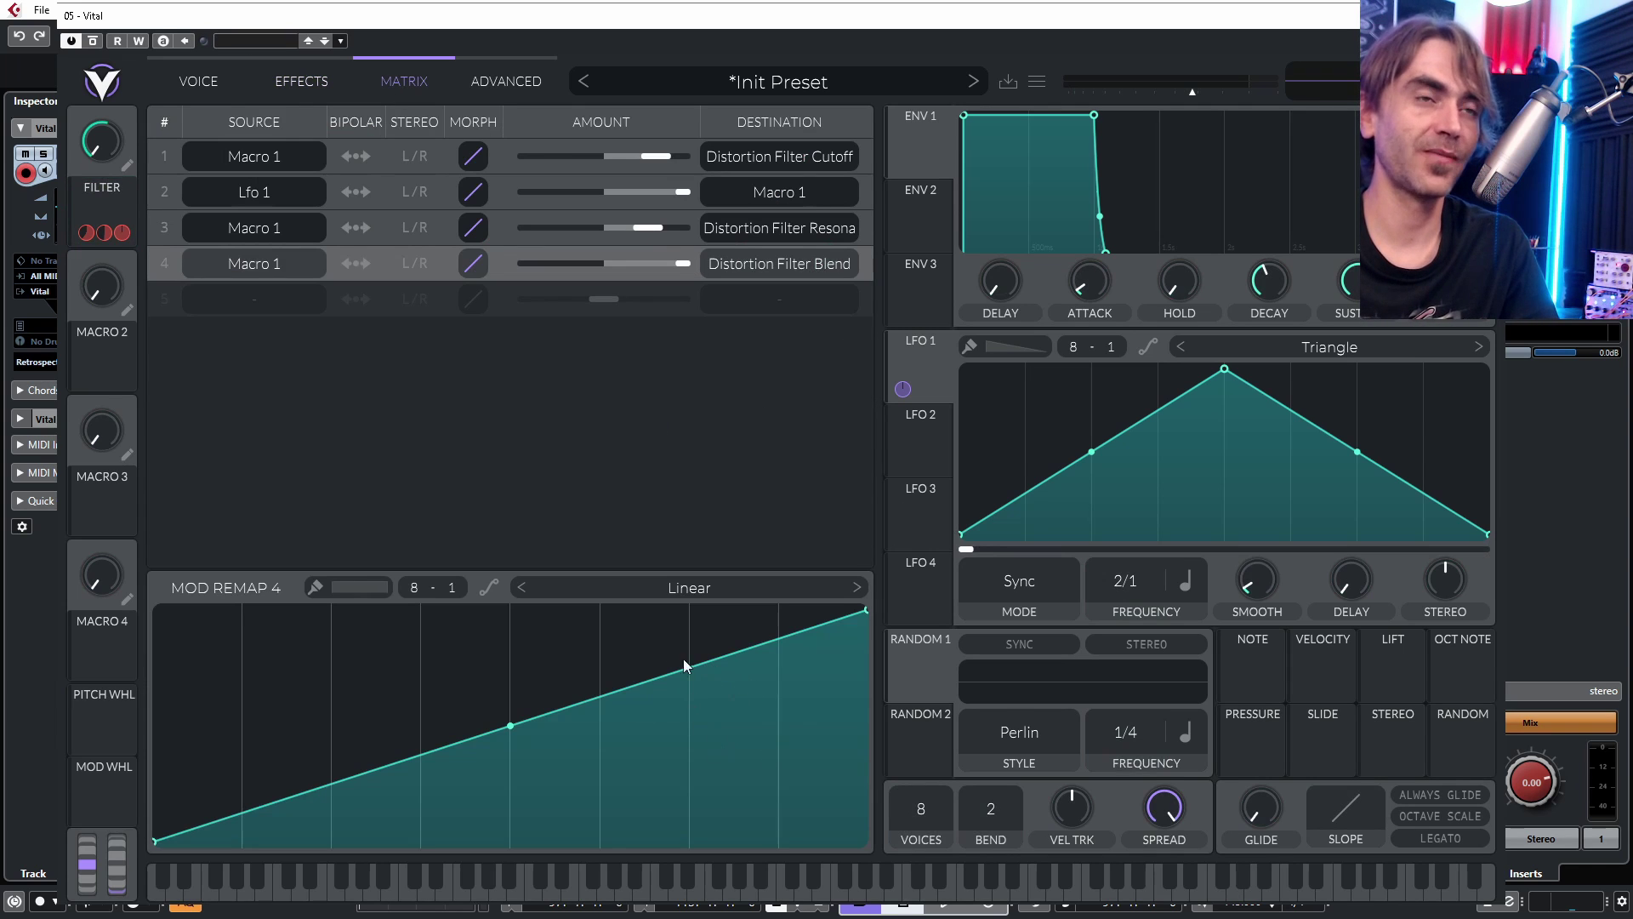
# Step: Reshape the blend modulation's remap curve to stay at zero until the midpoint, rise to maximum by five eighths, and hold flat
pyautogui.moveTo(108, 145)
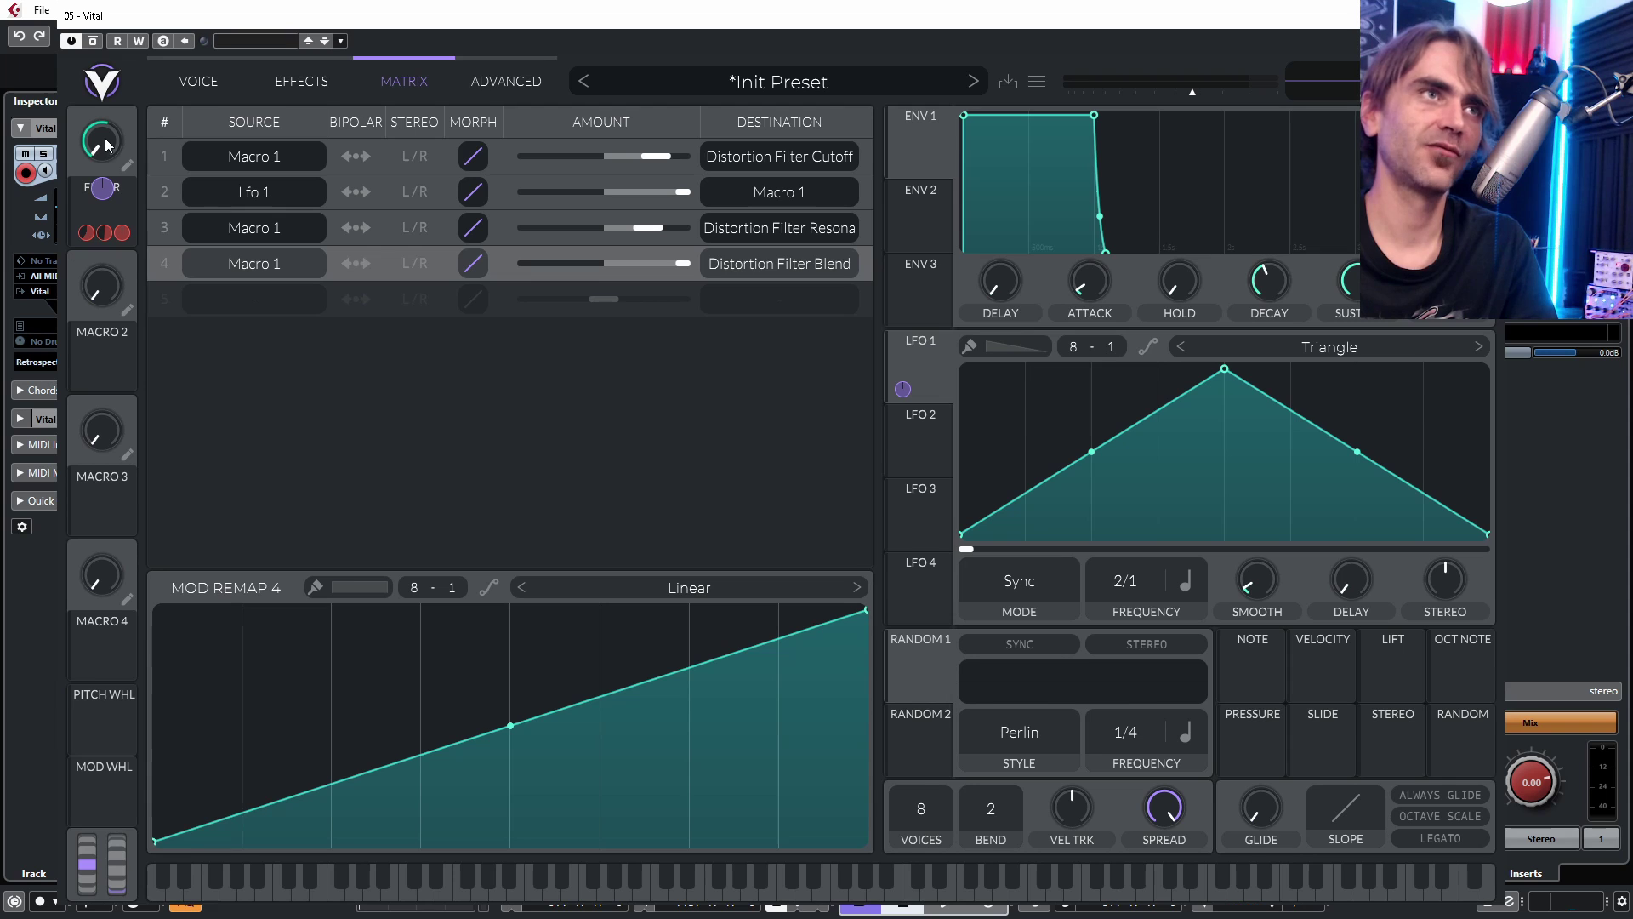
pyautogui.doubleClick(589, 711)
pyautogui.moveTo(588, 711); pyautogui.dragTo(605, 561)
pyautogui.doubleClick(549, 840)
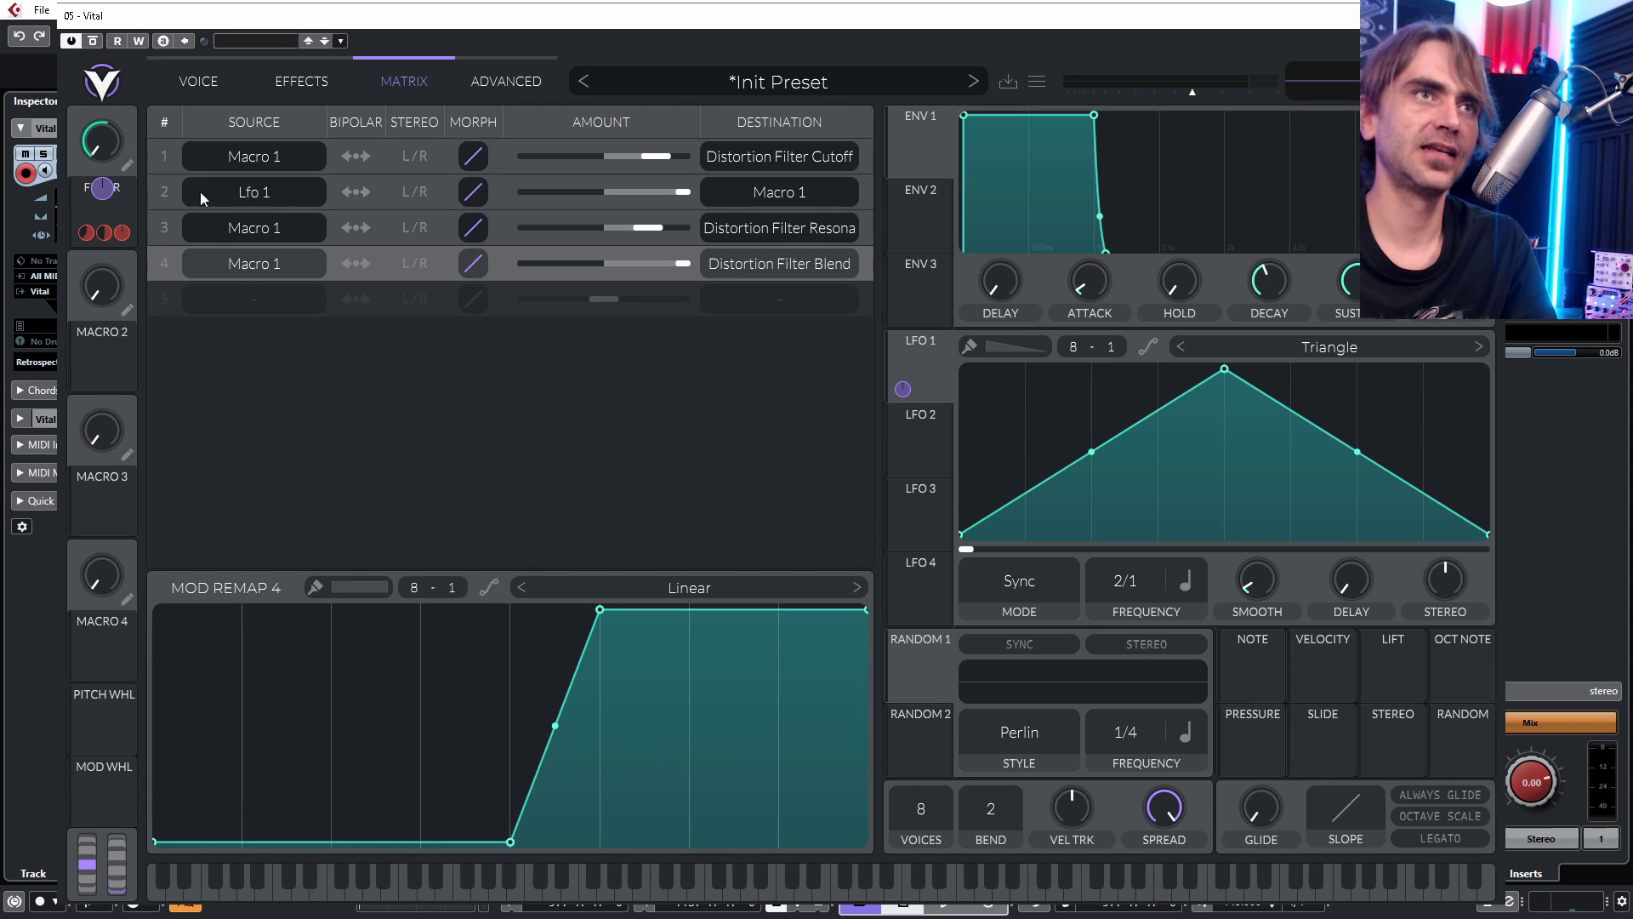
# Step: Add a point to the cutoff modulation's remap curve so it reaches maximum at five eighths and stays flat
pyautogui.click(865, 160)
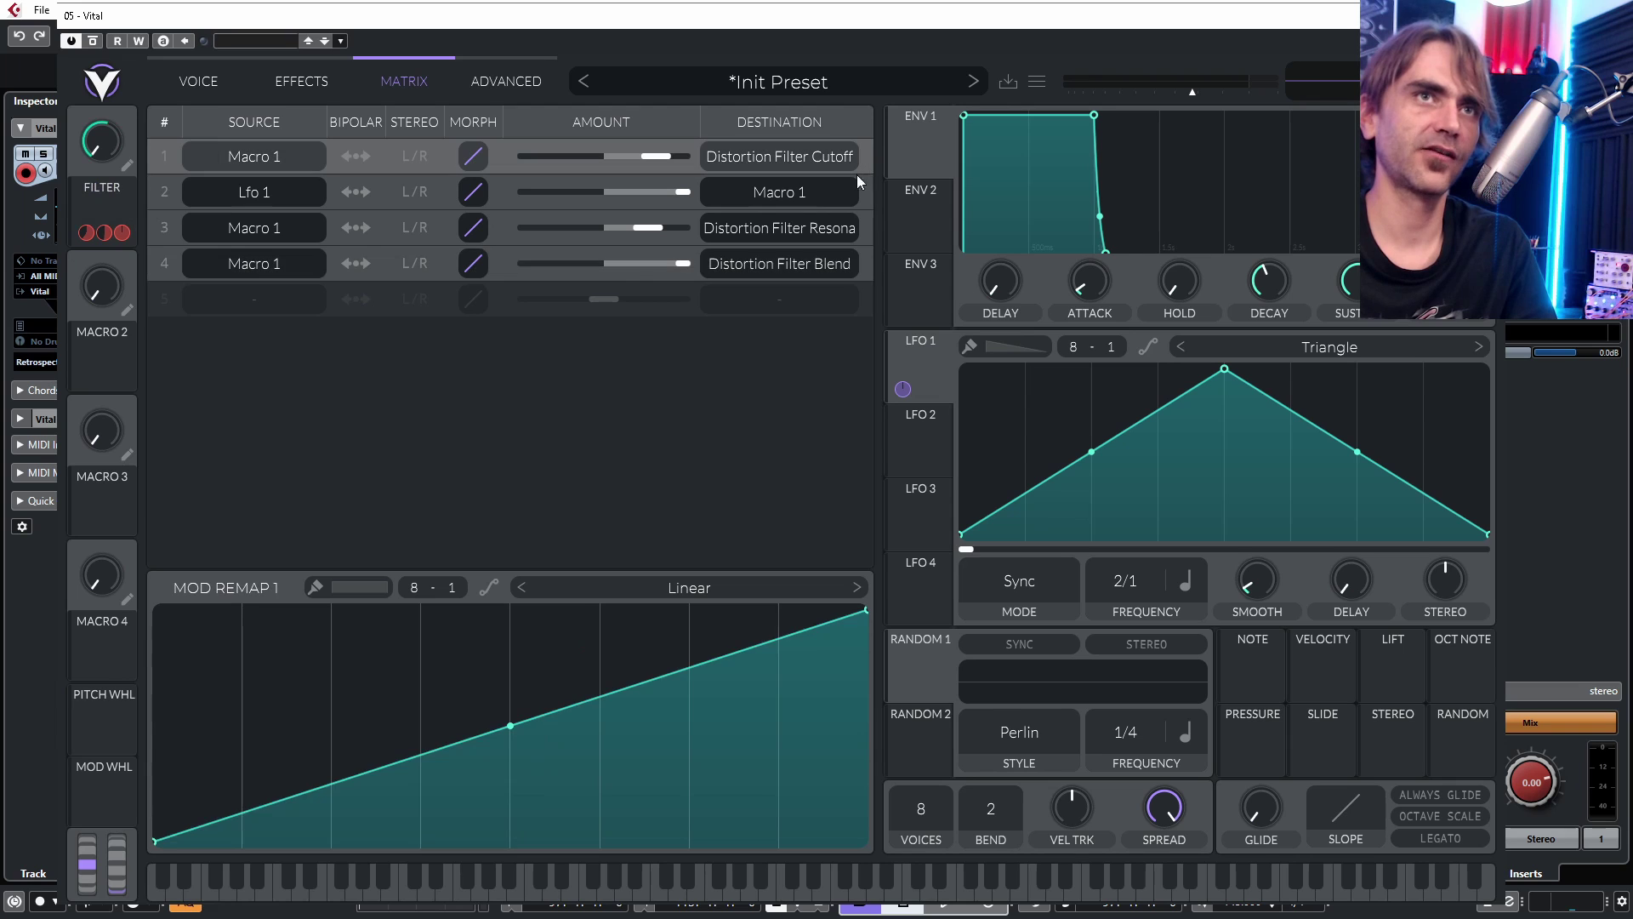
pyautogui.doubleClick(754, 647)
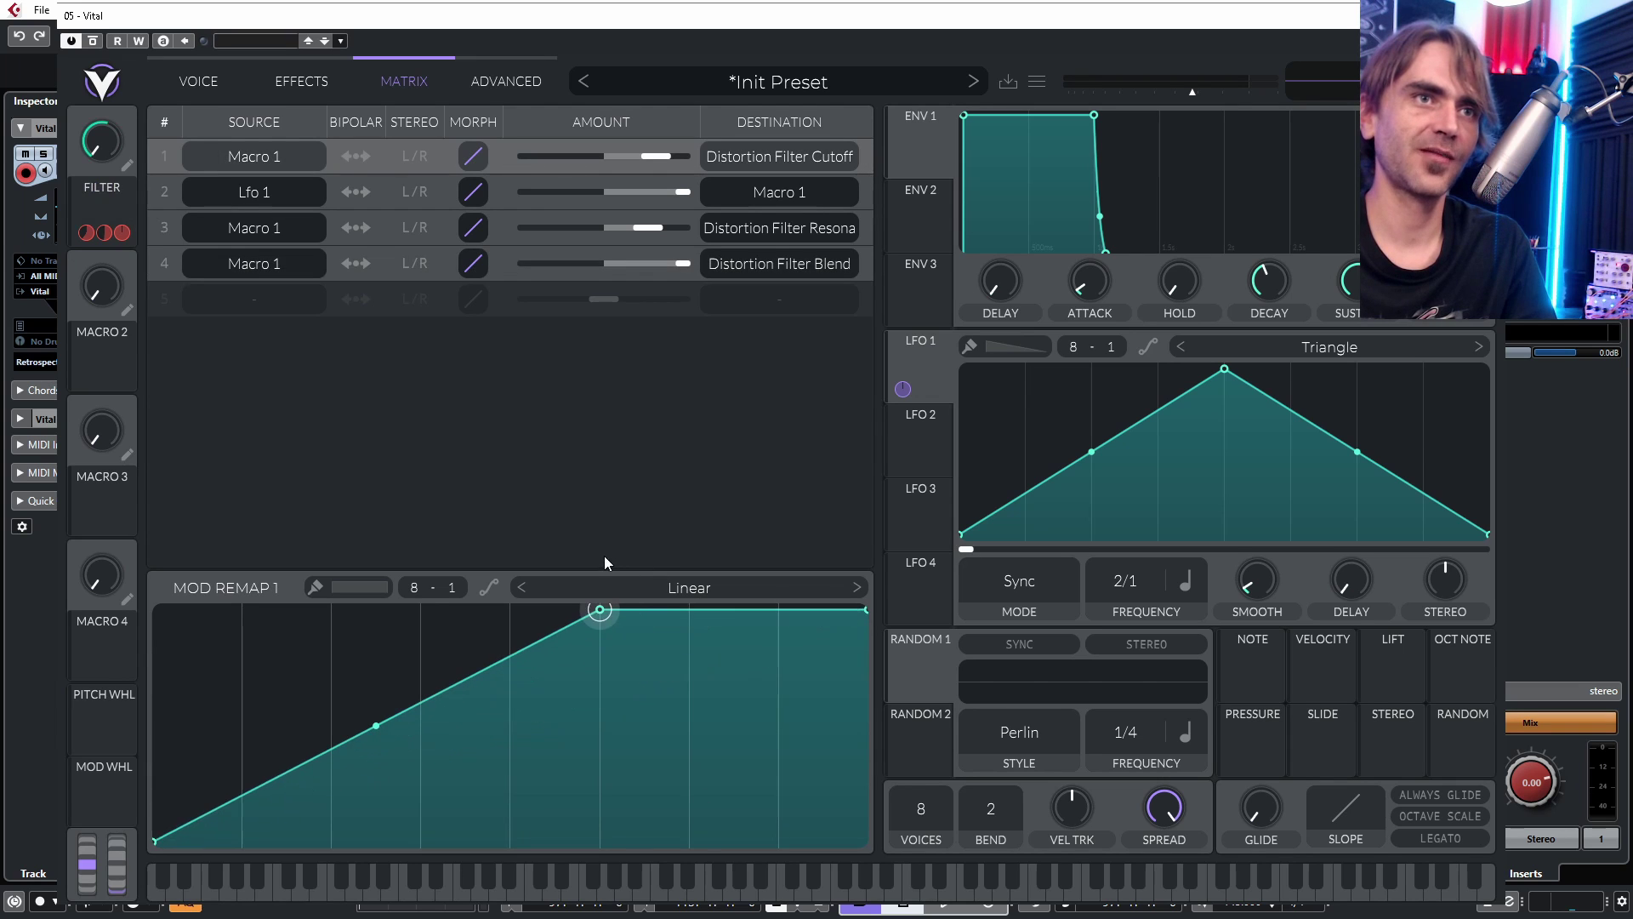
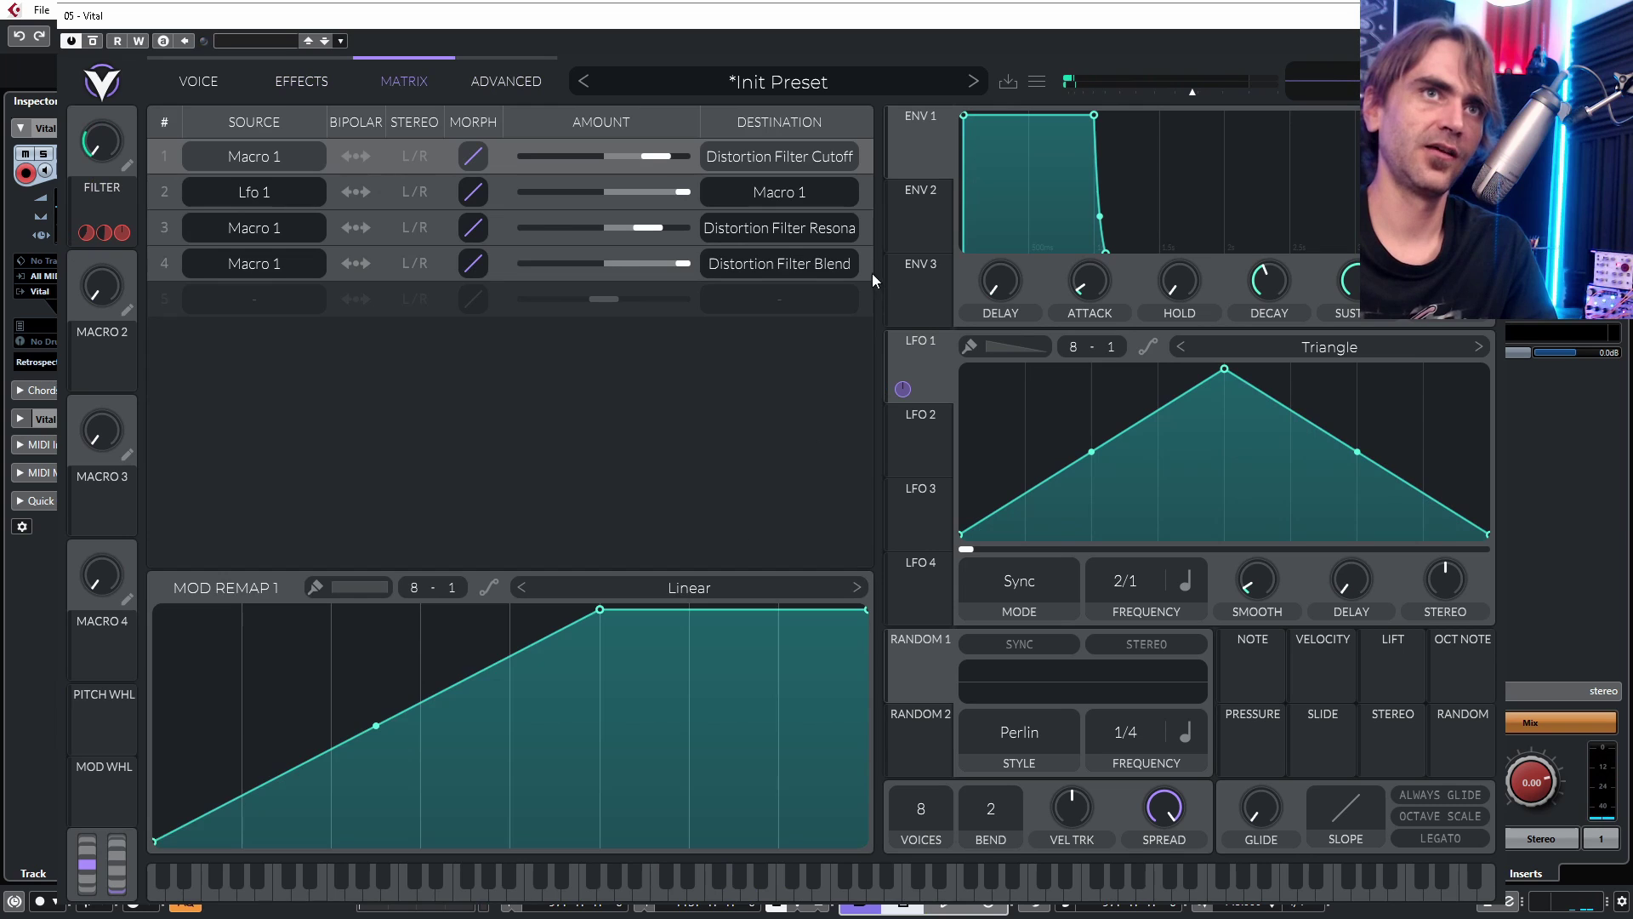
# Step: Set the remap grid to 8 by 2 and lower the blend curve's plateau and end to half height
pyautogui.scroll(1, 454, 596)
pyautogui.moveTo(601, 612); pyautogui.dragTo(601, 725)
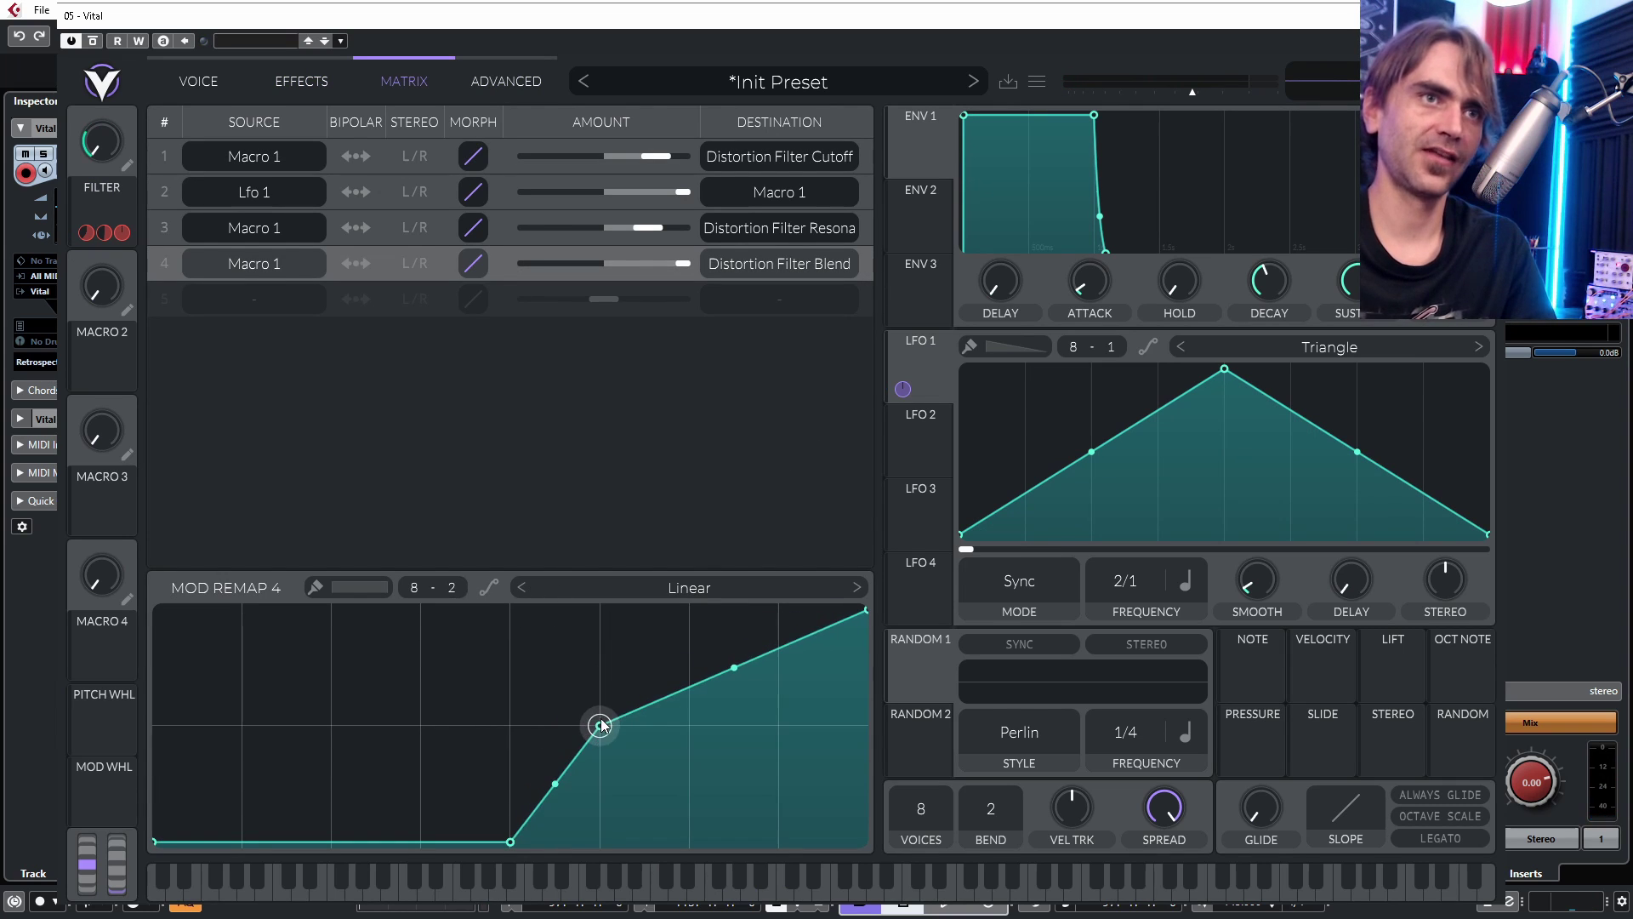
pyautogui.moveTo(869, 610); pyautogui.dragTo(868, 726)
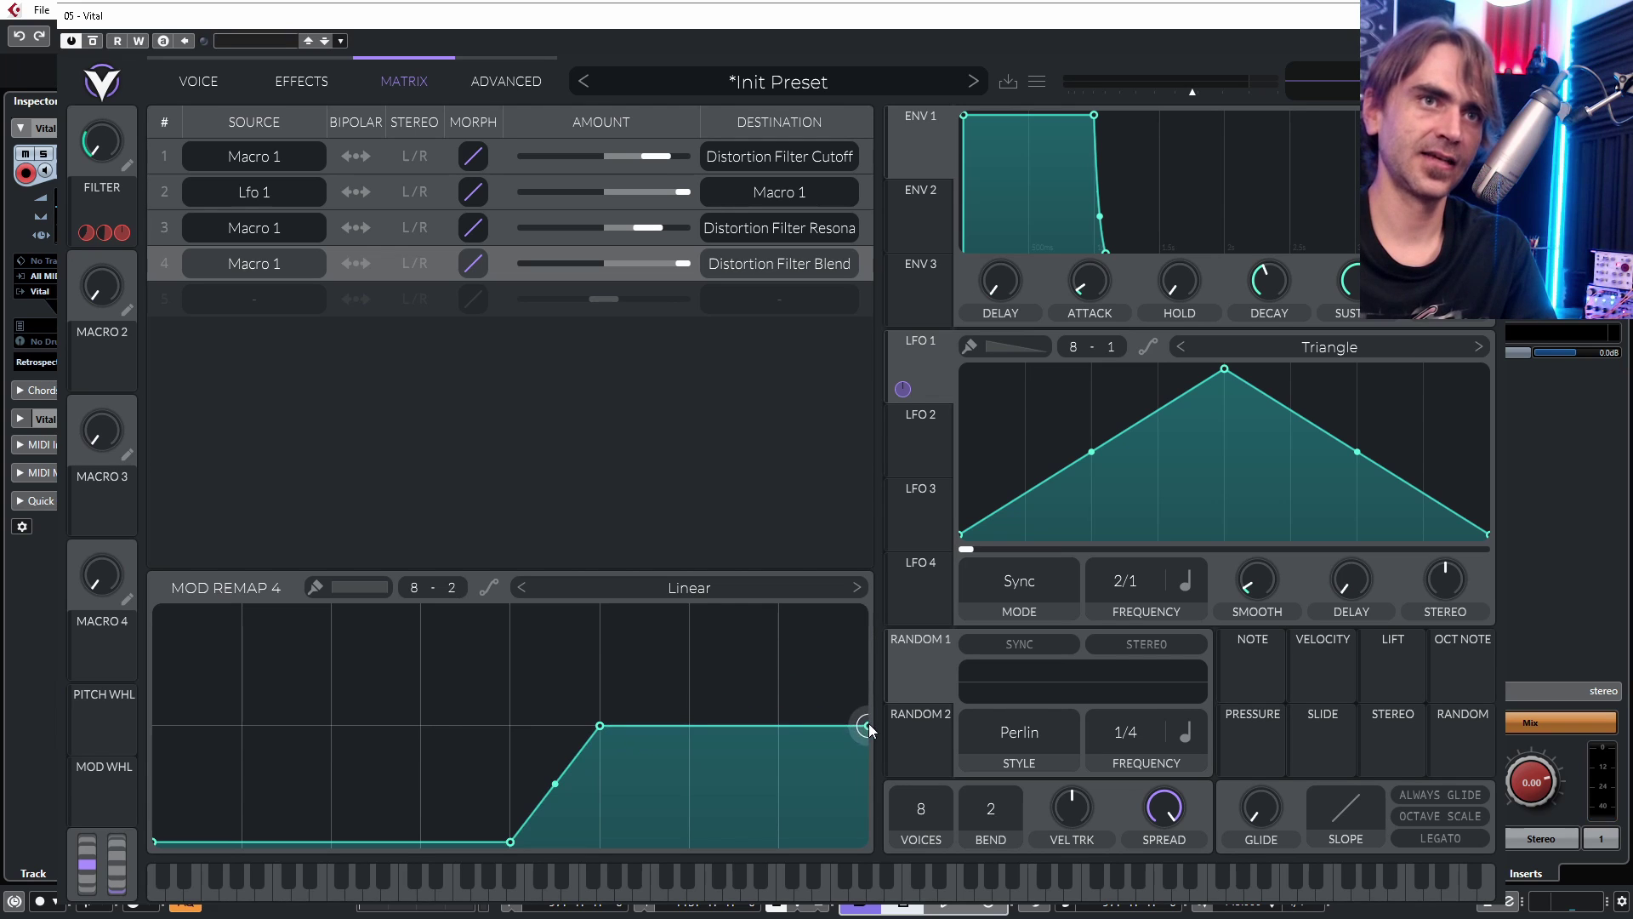
# Step: Lower the end of the cutoff modulation's remap curve to zero and start playback
pyautogui.click(867, 170)
pyautogui.moveTo(867, 611); pyautogui.dragTo(906, 887)
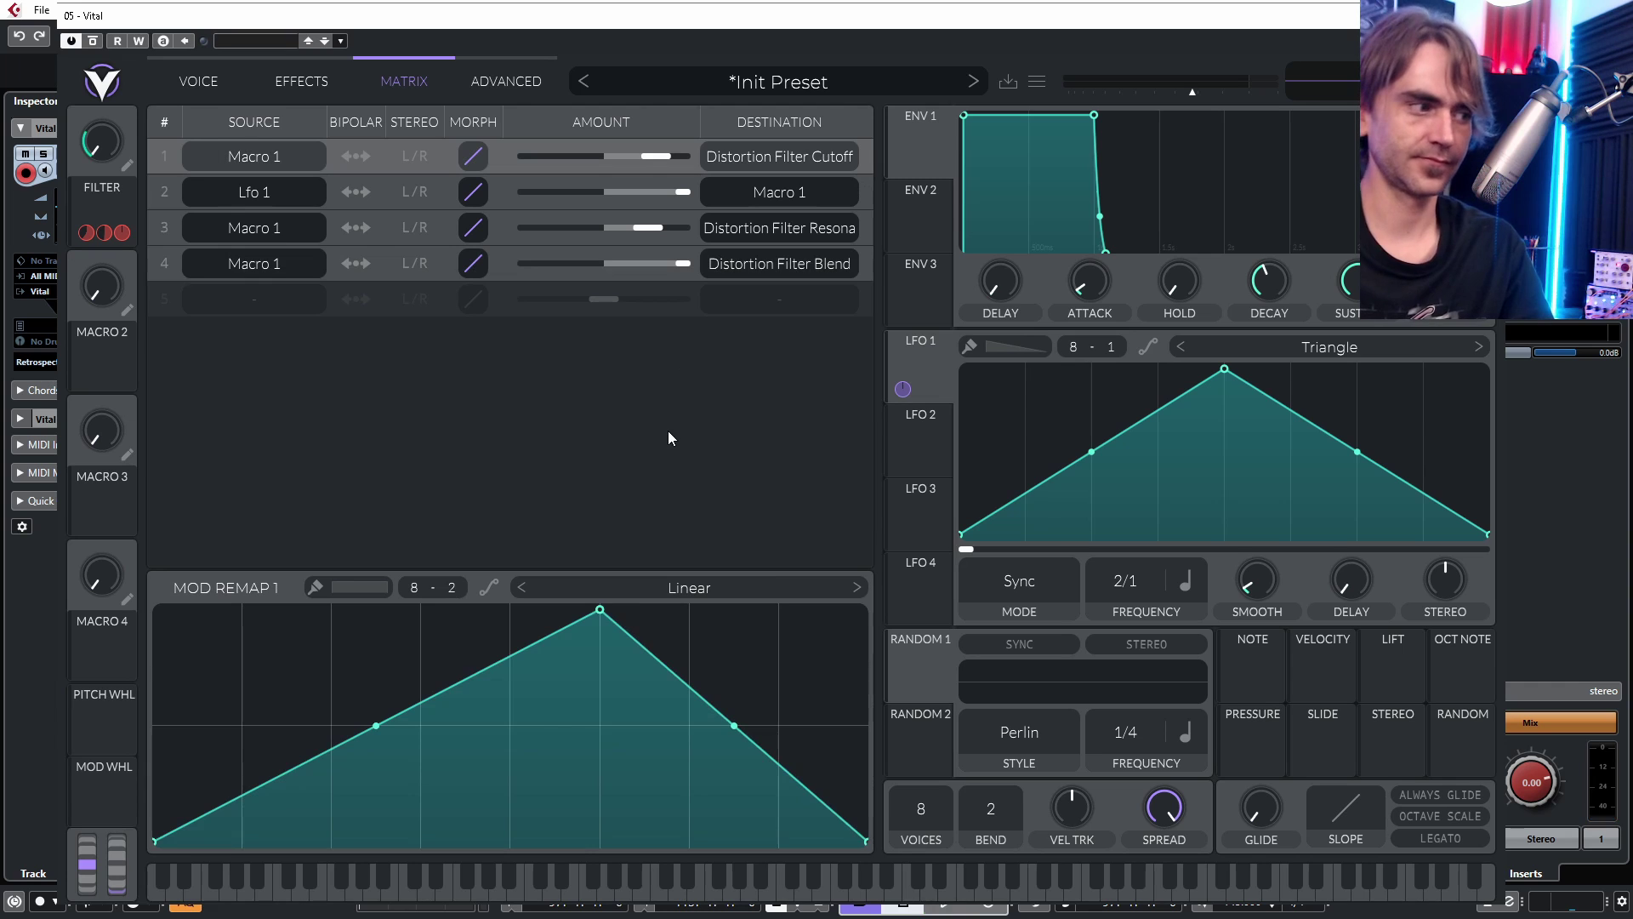
pyautogui.press('space')
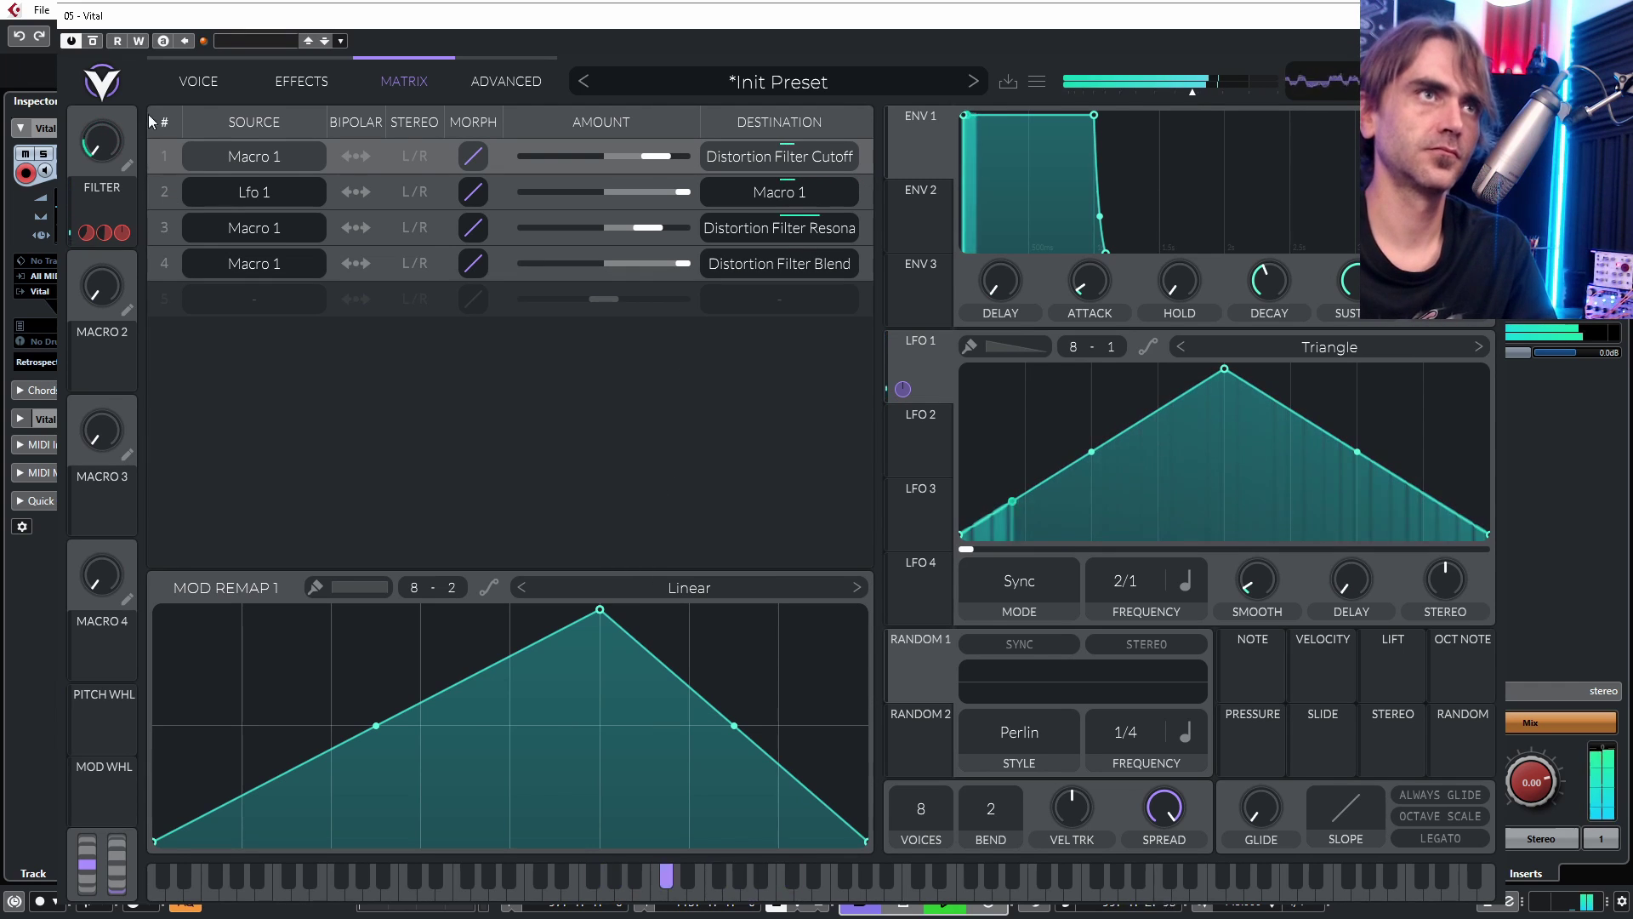
# Step: Remove LFO 1's modulation from the filter macro and sweep the macro by hand, ending at minimum
pyautogui.click(320, 85)
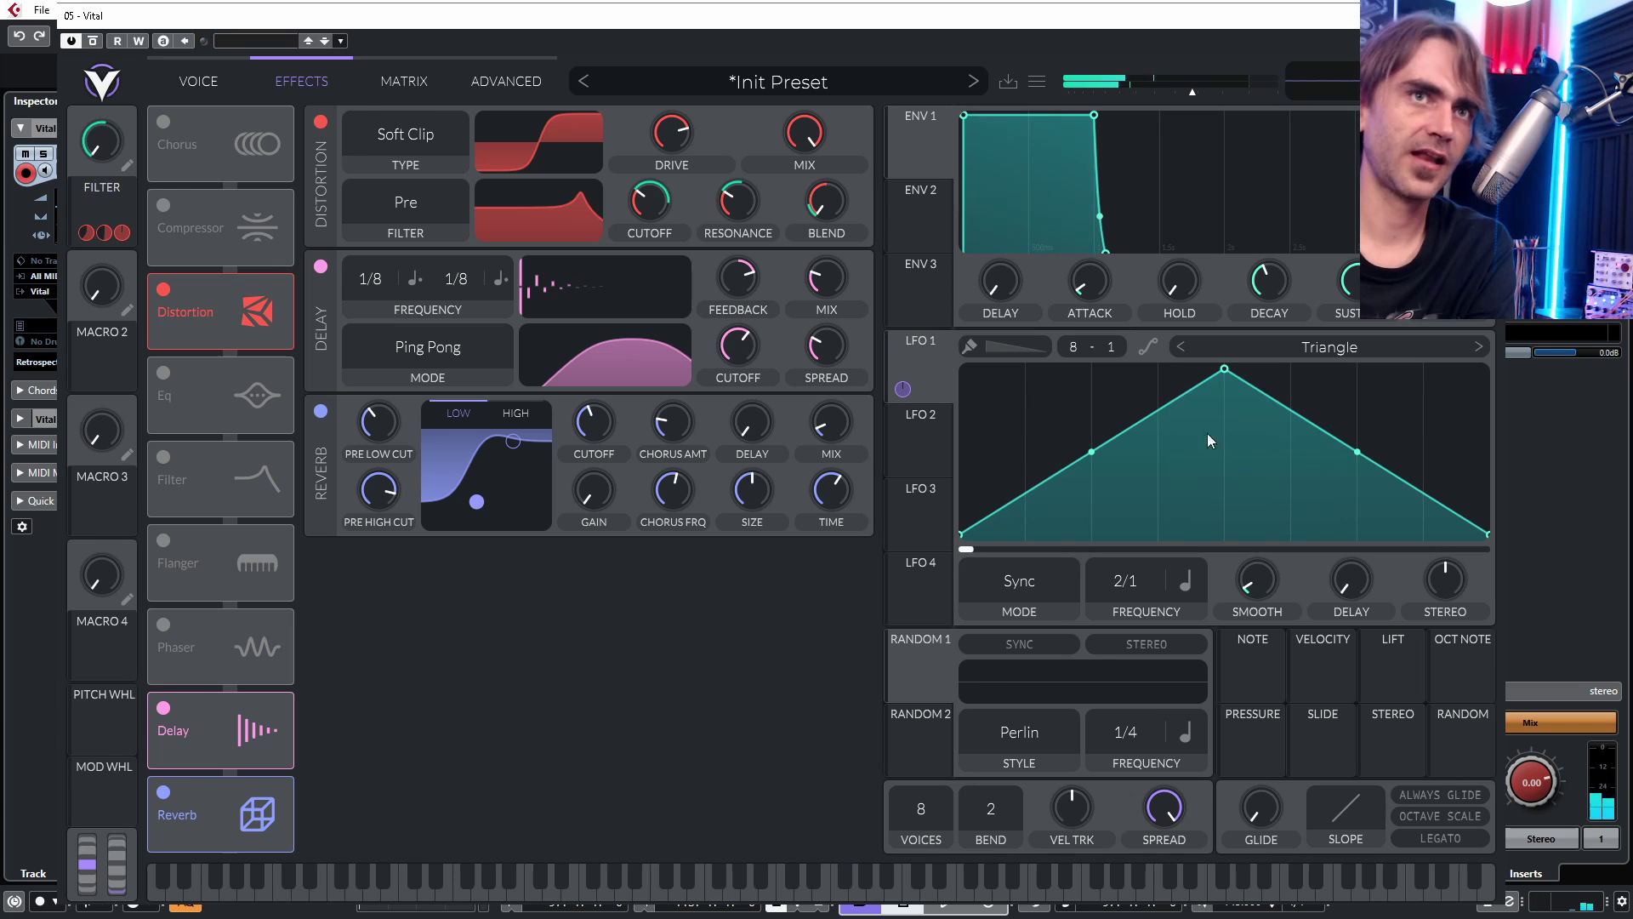
pyautogui.moveTo(906, 400)
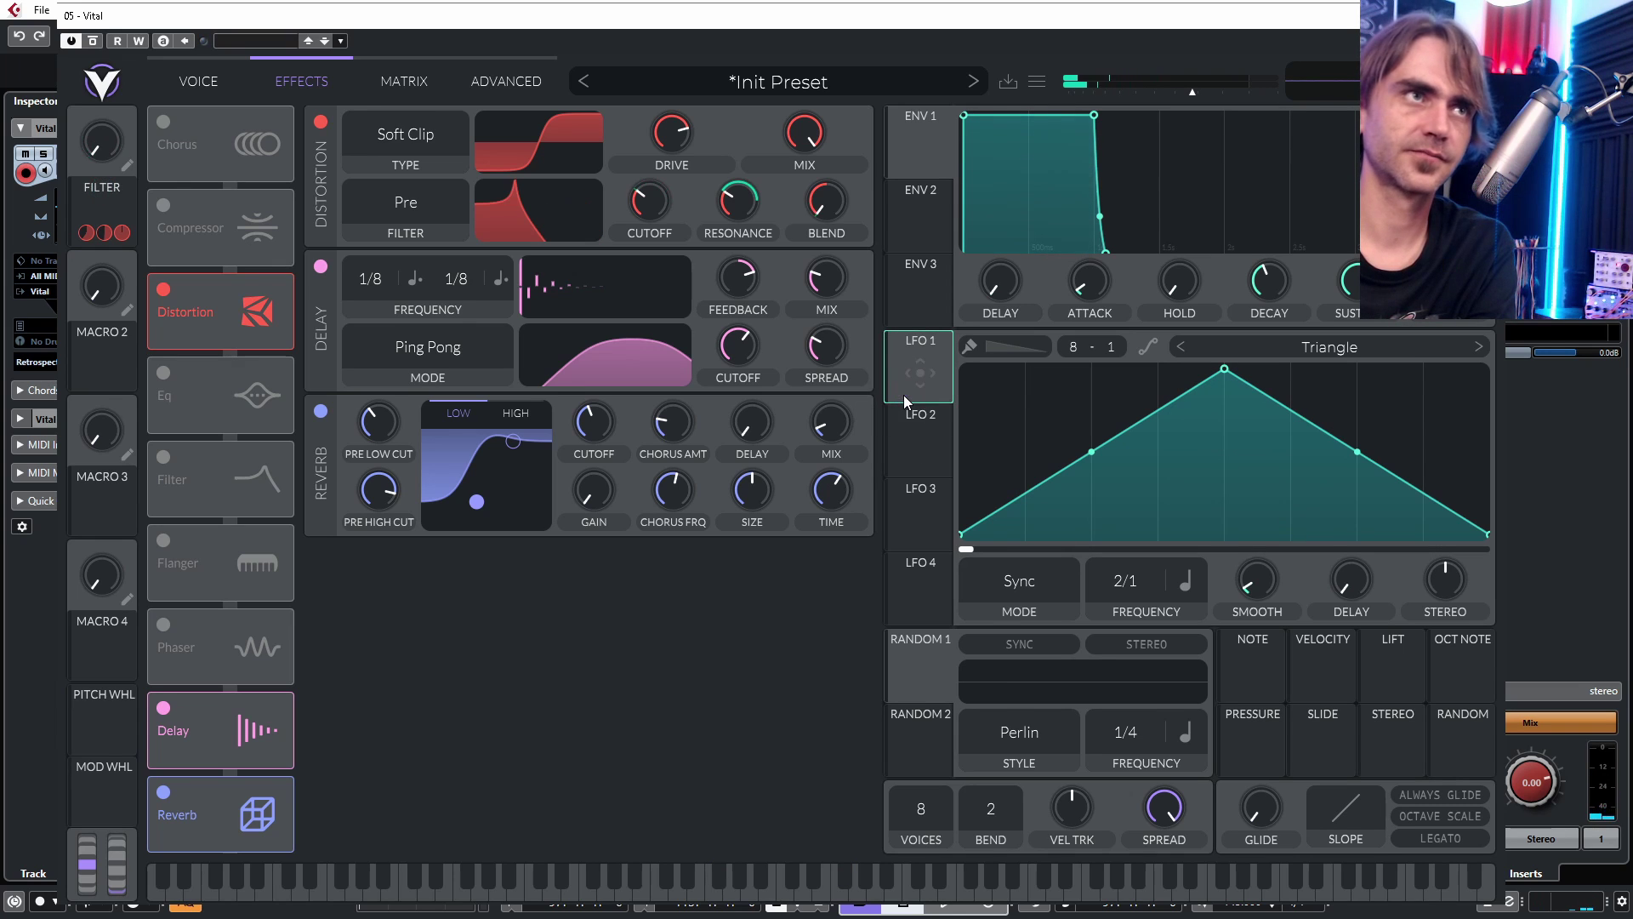
pyautogui.moveTo(101, 160)
pyautogui.mouseDown()
pyautogui.moveTo(163, 38)
pyautogui.moveTo(126, 81)
pyautogui.moveTo(144, 43)
pyautogui.moveTo(117, 131)
pyautogui.moveTo(149, 34)
pyautogui.moveTo(102, 129)
pyautogui.mouseUp()
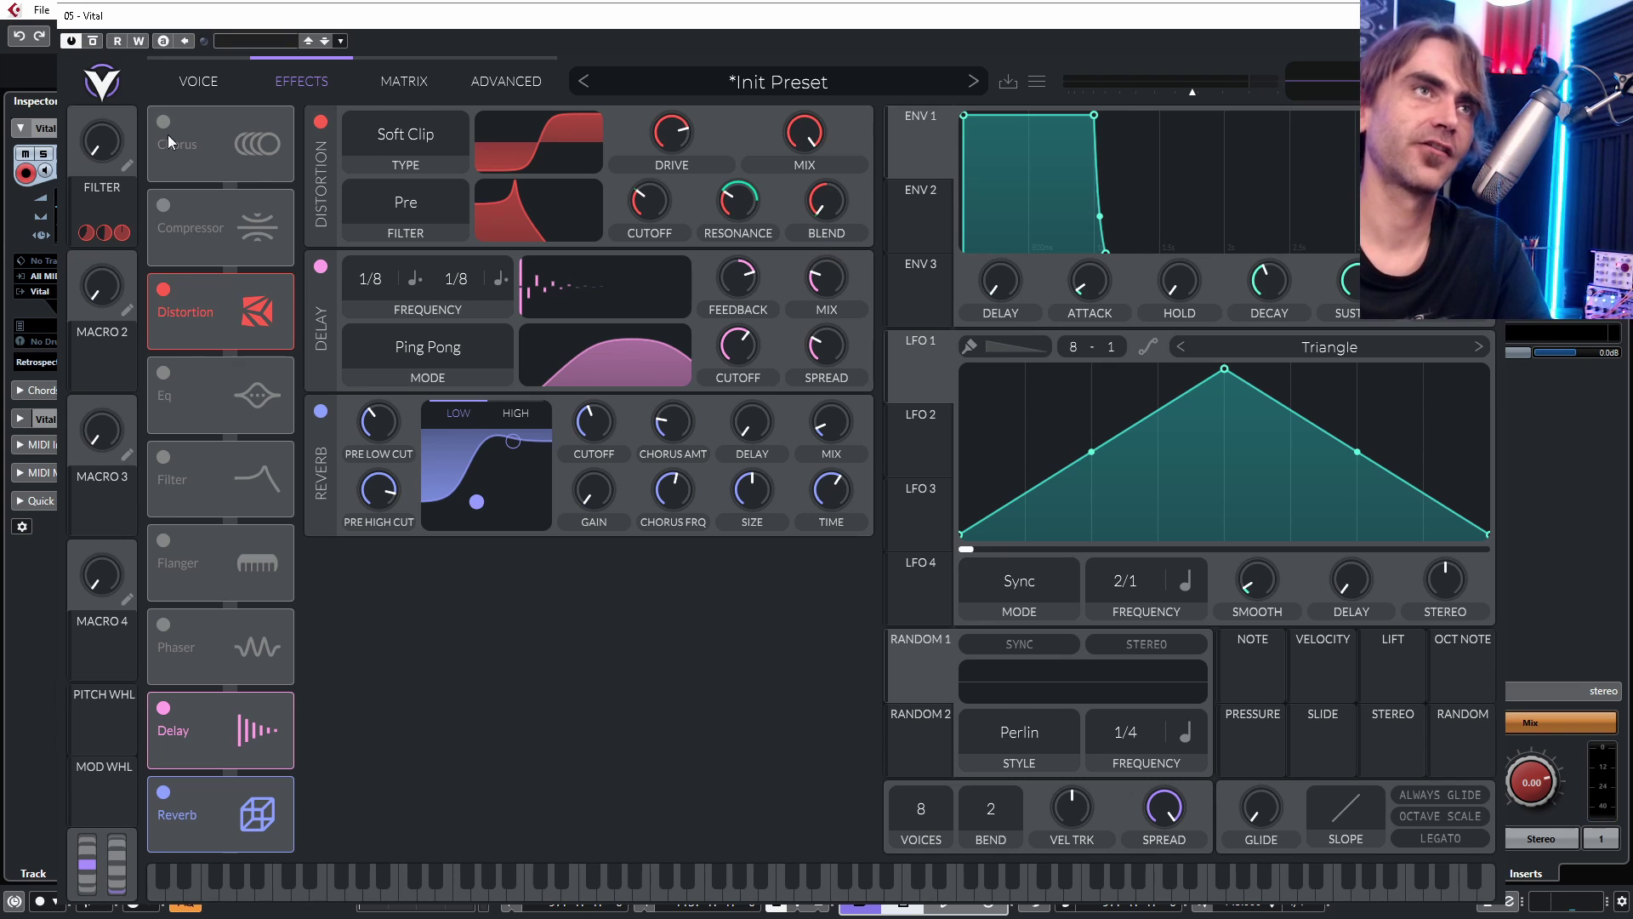
# Step: Audition the filter macro from the voice page by sweeping it manually and driving it with LFO 1
pyautogui.click(188, 83)
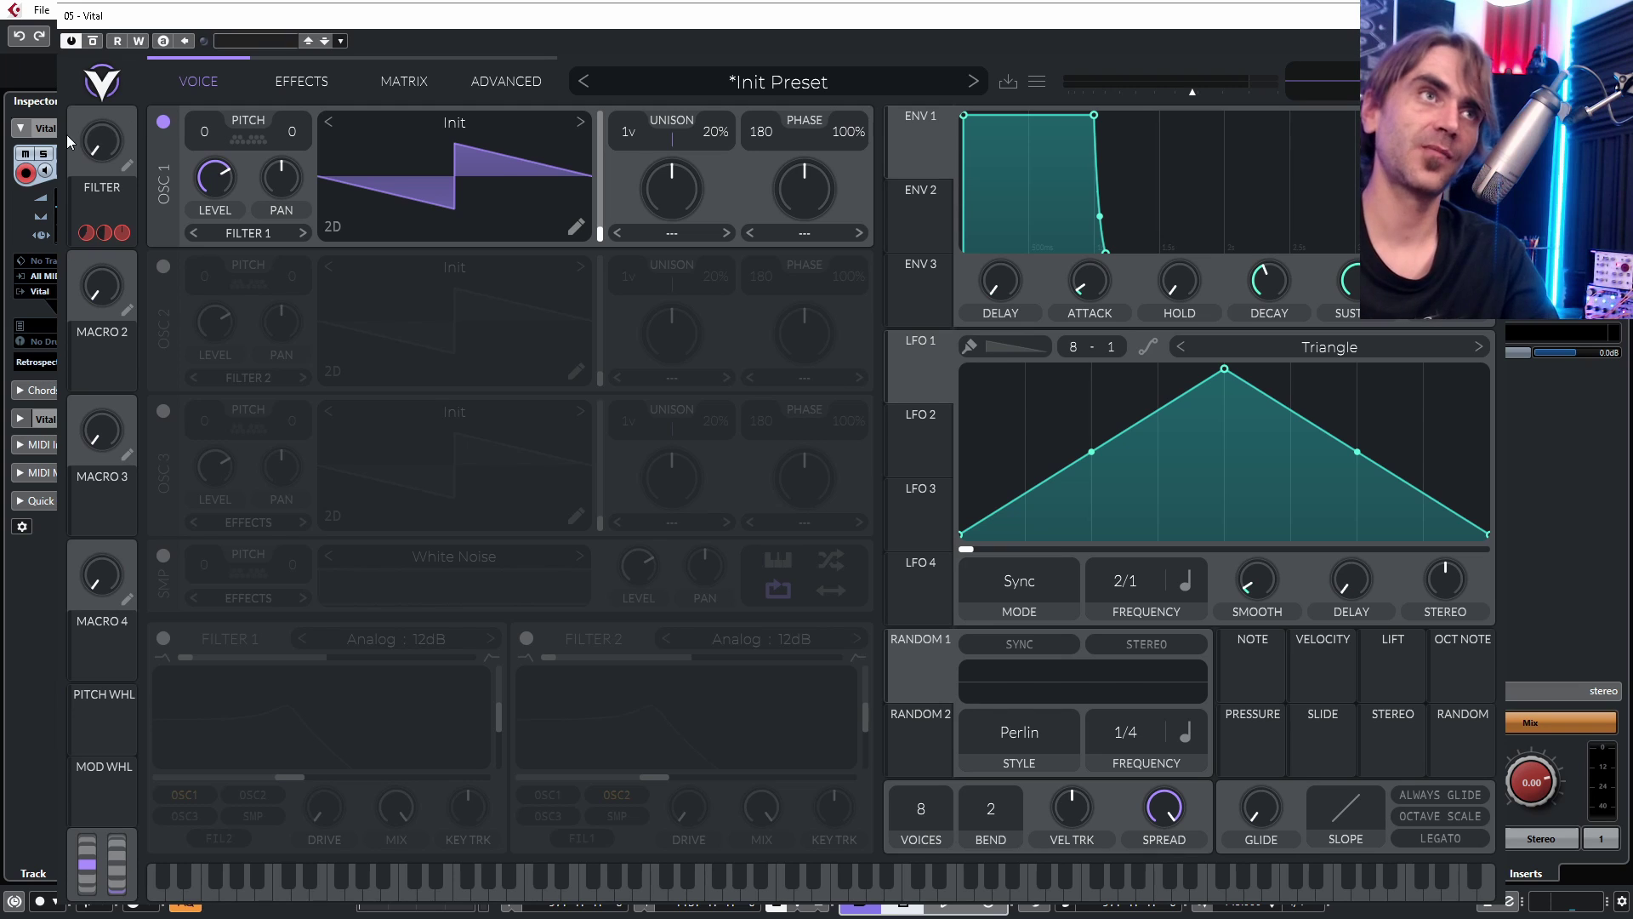
pyautogui.moveTo(102, 129); pyautogui.dragTo(114, 62)
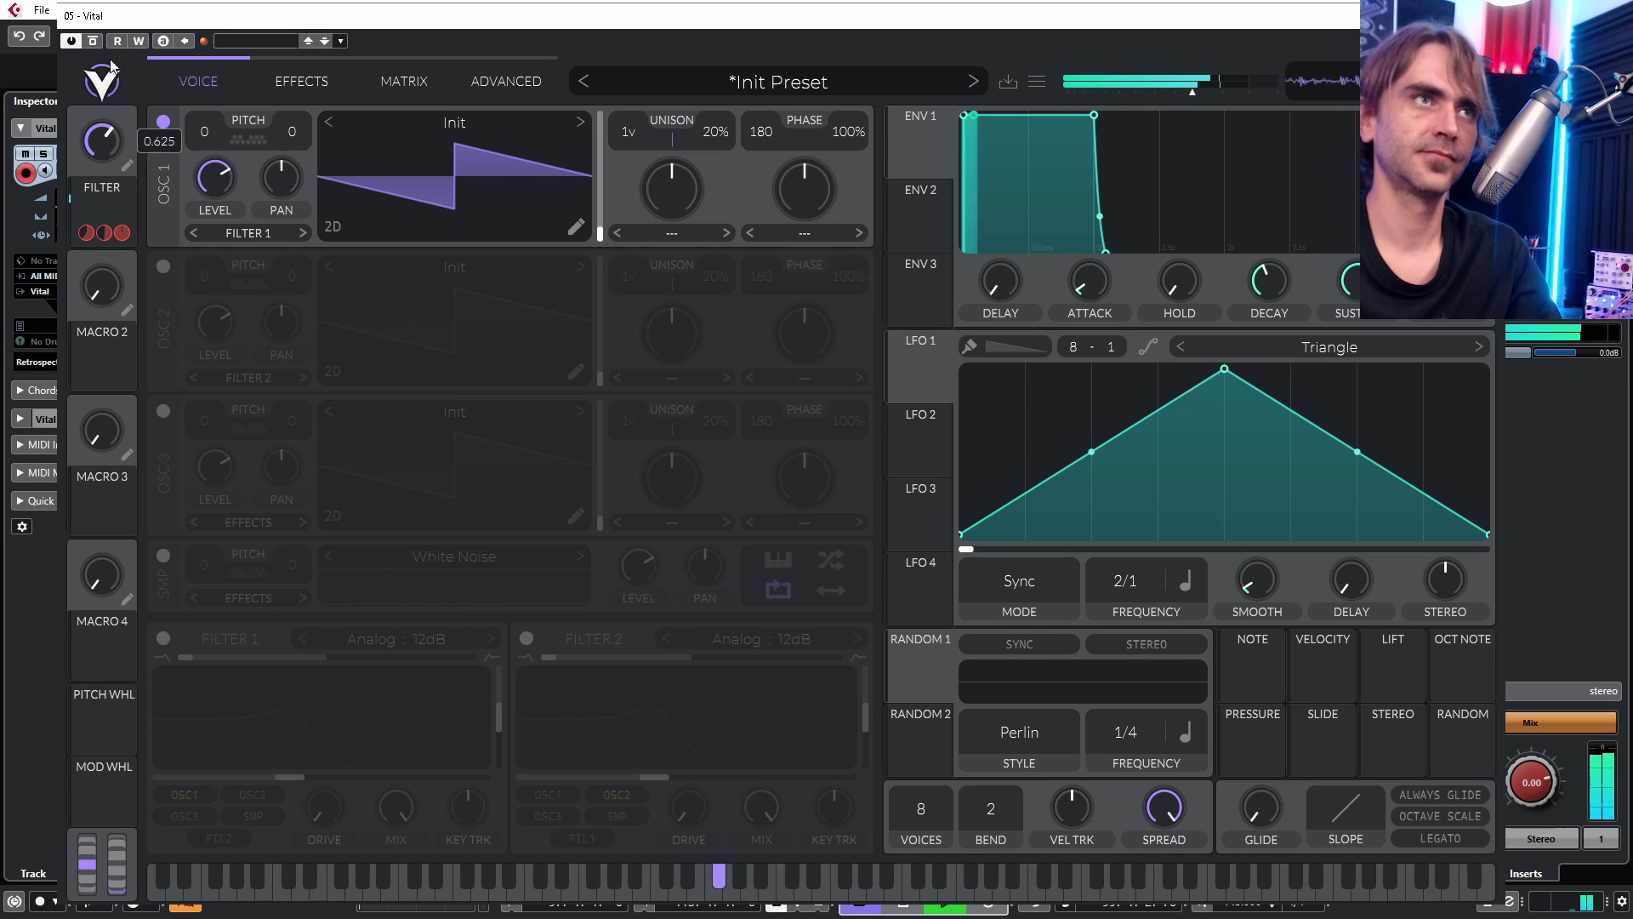
pyautogui.moveTo(920, 372); pyautogui.dragTo(100, 141)
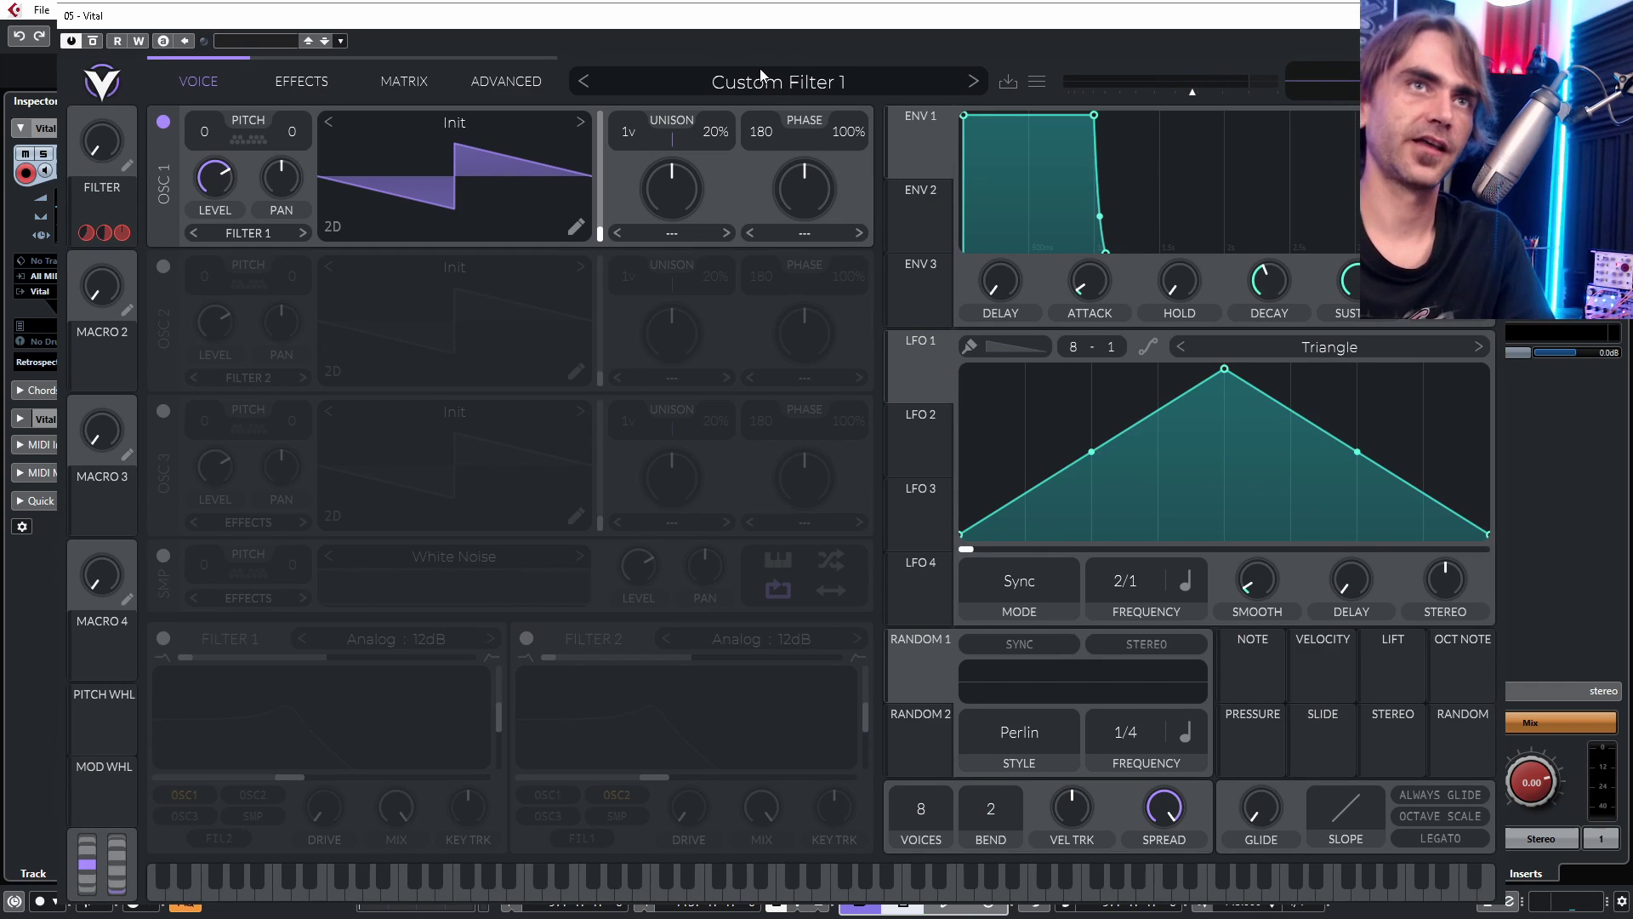
# Step: Initialize the preset and transpose oscillator 1 down to -12 semitones
pyautogui.rightClick(759, 69)
pyautogui.click(647, 281)
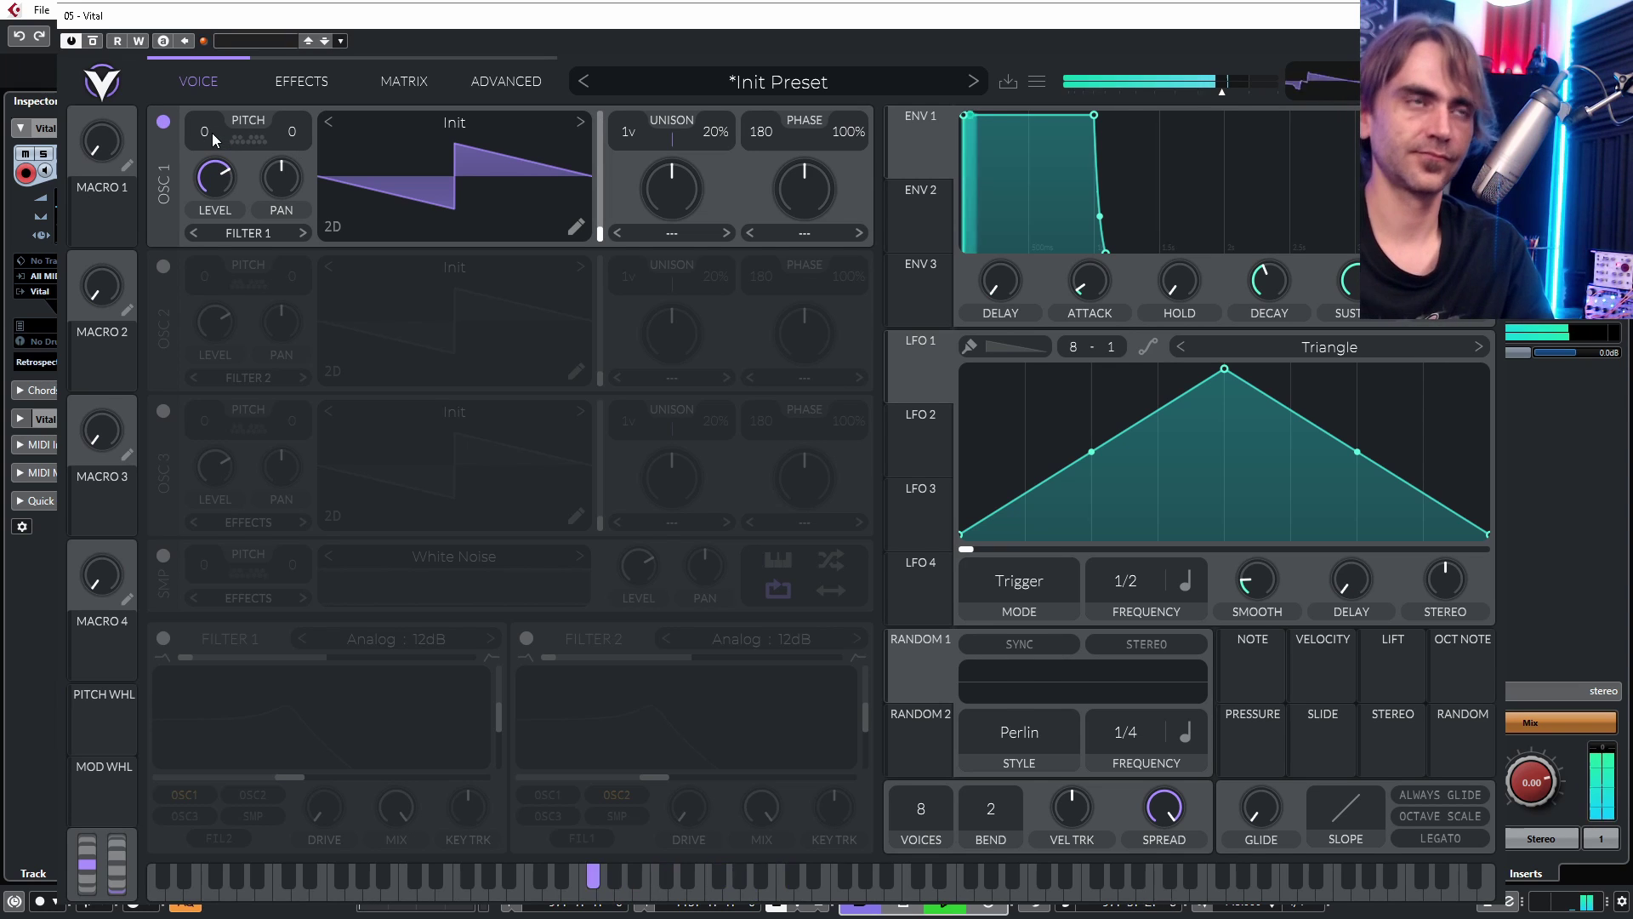
pyautogui.moveTo(212, 133)
pyautogui.mouseDown()
pyautogui.moveTo(181, 145)
pyautogui.moveTo(216, 131)
pyautogui.mouseUp()
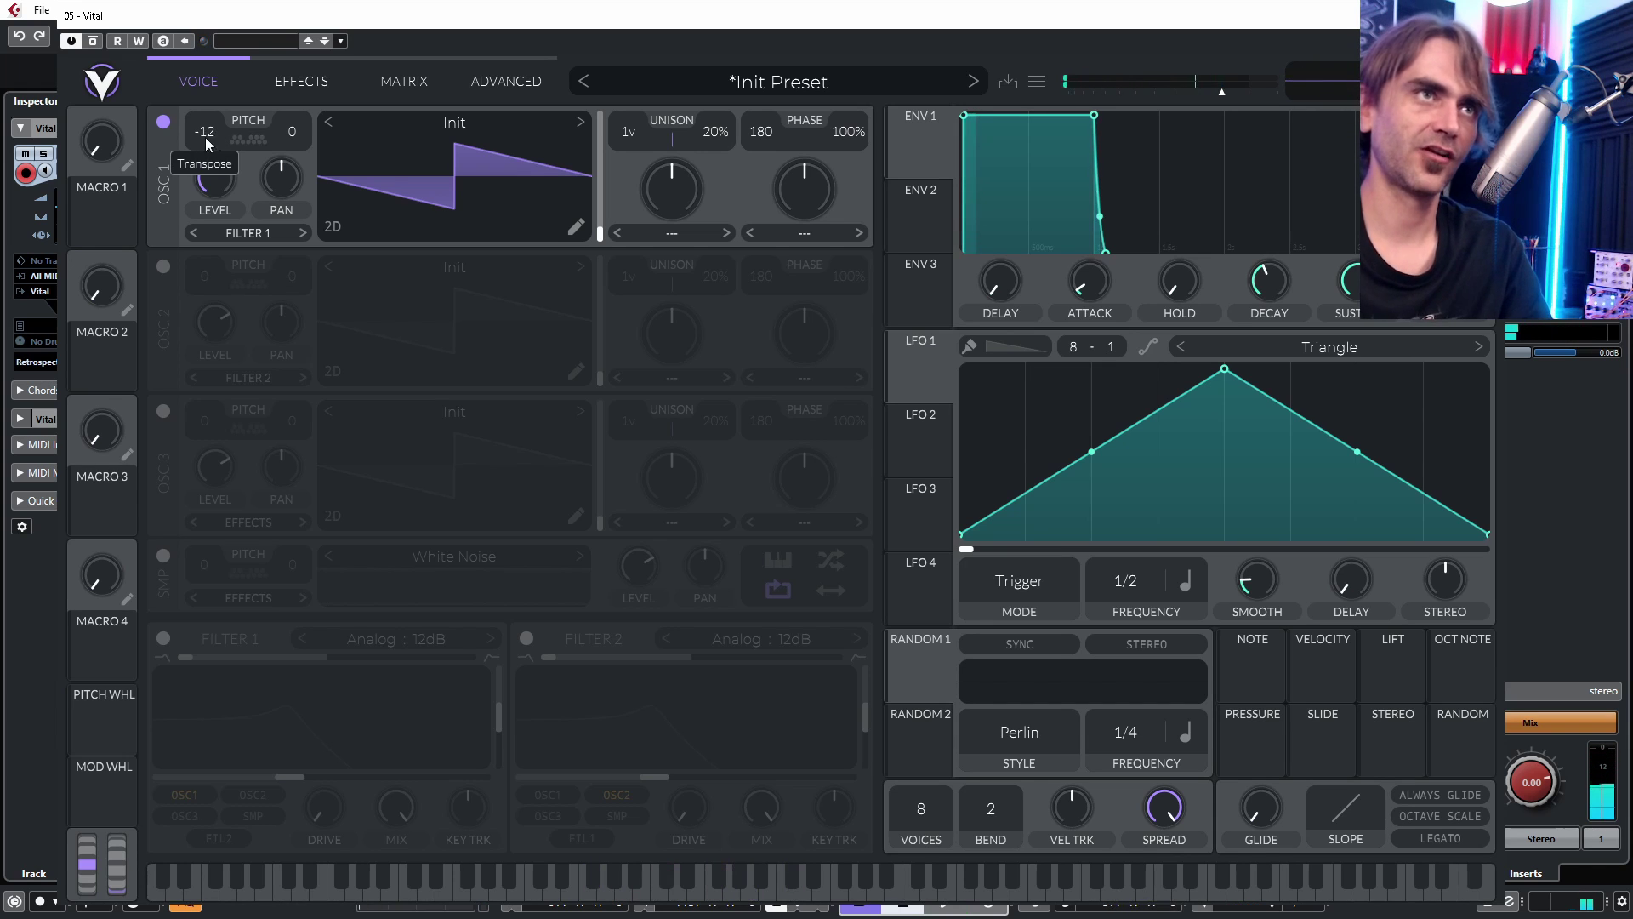
# Step: Enable Filter 1 and change its type to Phaser with the Negative style
pyautogui.click(168, 638)
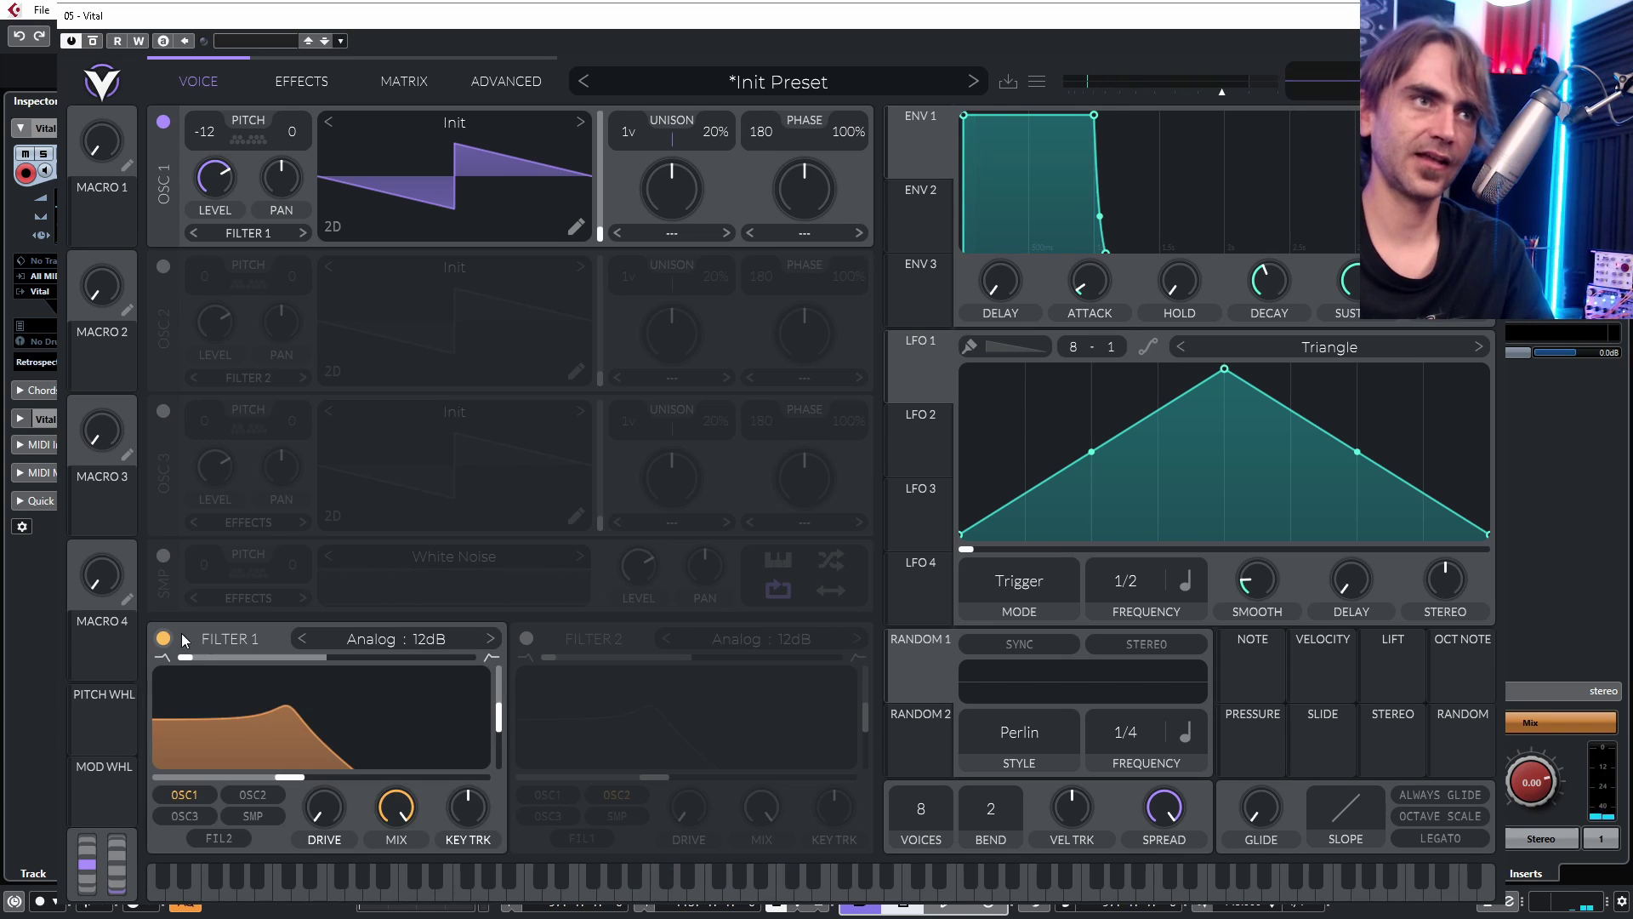
pyautogui.click(375, 637)
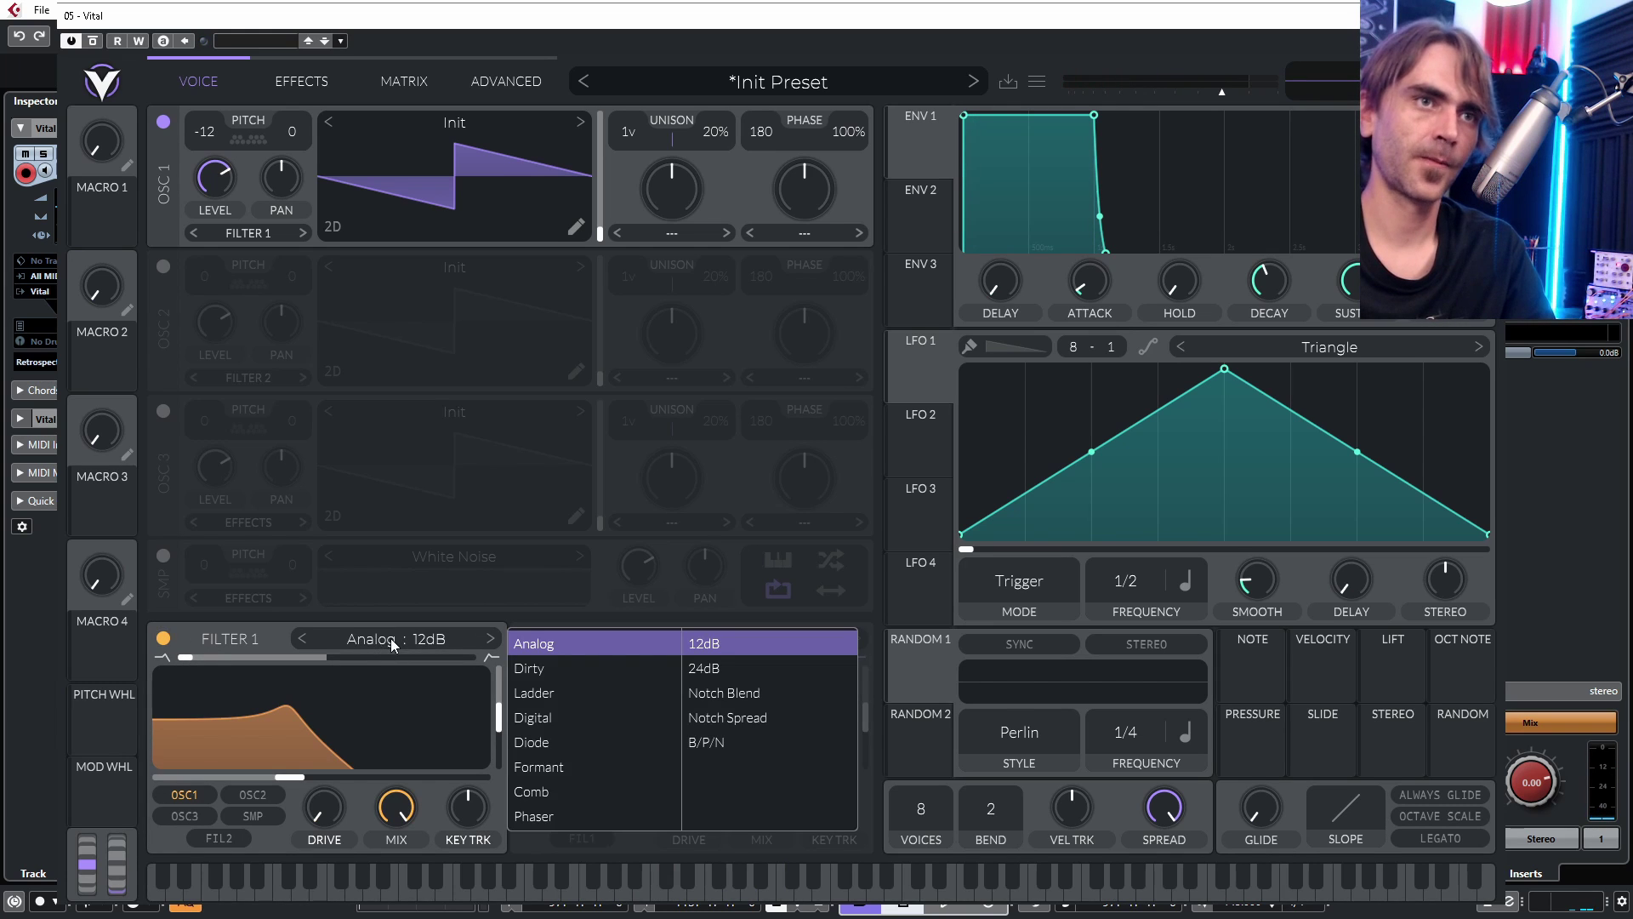
pyautogui.click(536, 819)
pyautogui.click(793, 670)
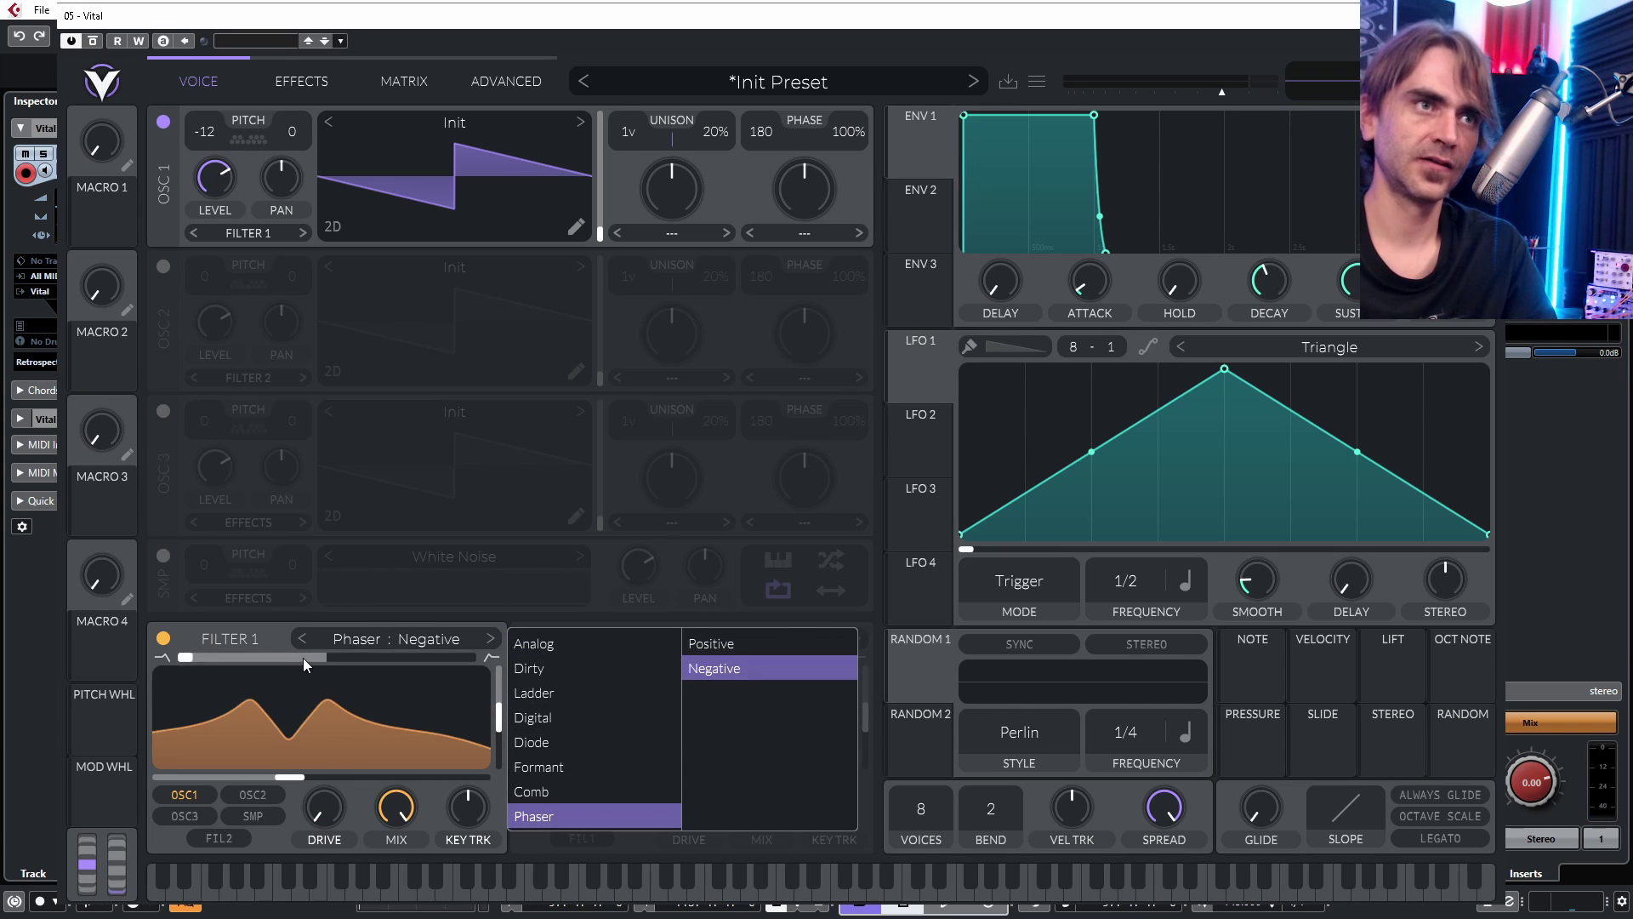
# Step: Raise Filter 1's blend, resonance and drive, and adjust its cutoff while listening to playback
pyautogui.moveTo(302, 657); pyautogui.dragTo(573, 676)
pyautogui.moveTo(437, 660); pyautogui.dragTo(501, 670)
pyautogui.press('space')
pyautogui.moveTo(273, 784)
pyautogui.mouseDown()
pyautogui.moveTo(318, 793)
pyautogui.moveTo(238, 782)
pyautogui.moveTo(408, 783)
pyautogui.moveTo(248, 777)
pyautogui.moveTo(336, 779)
pyautogui.moveTo(293, 789)
pyautogui.mouseUp()
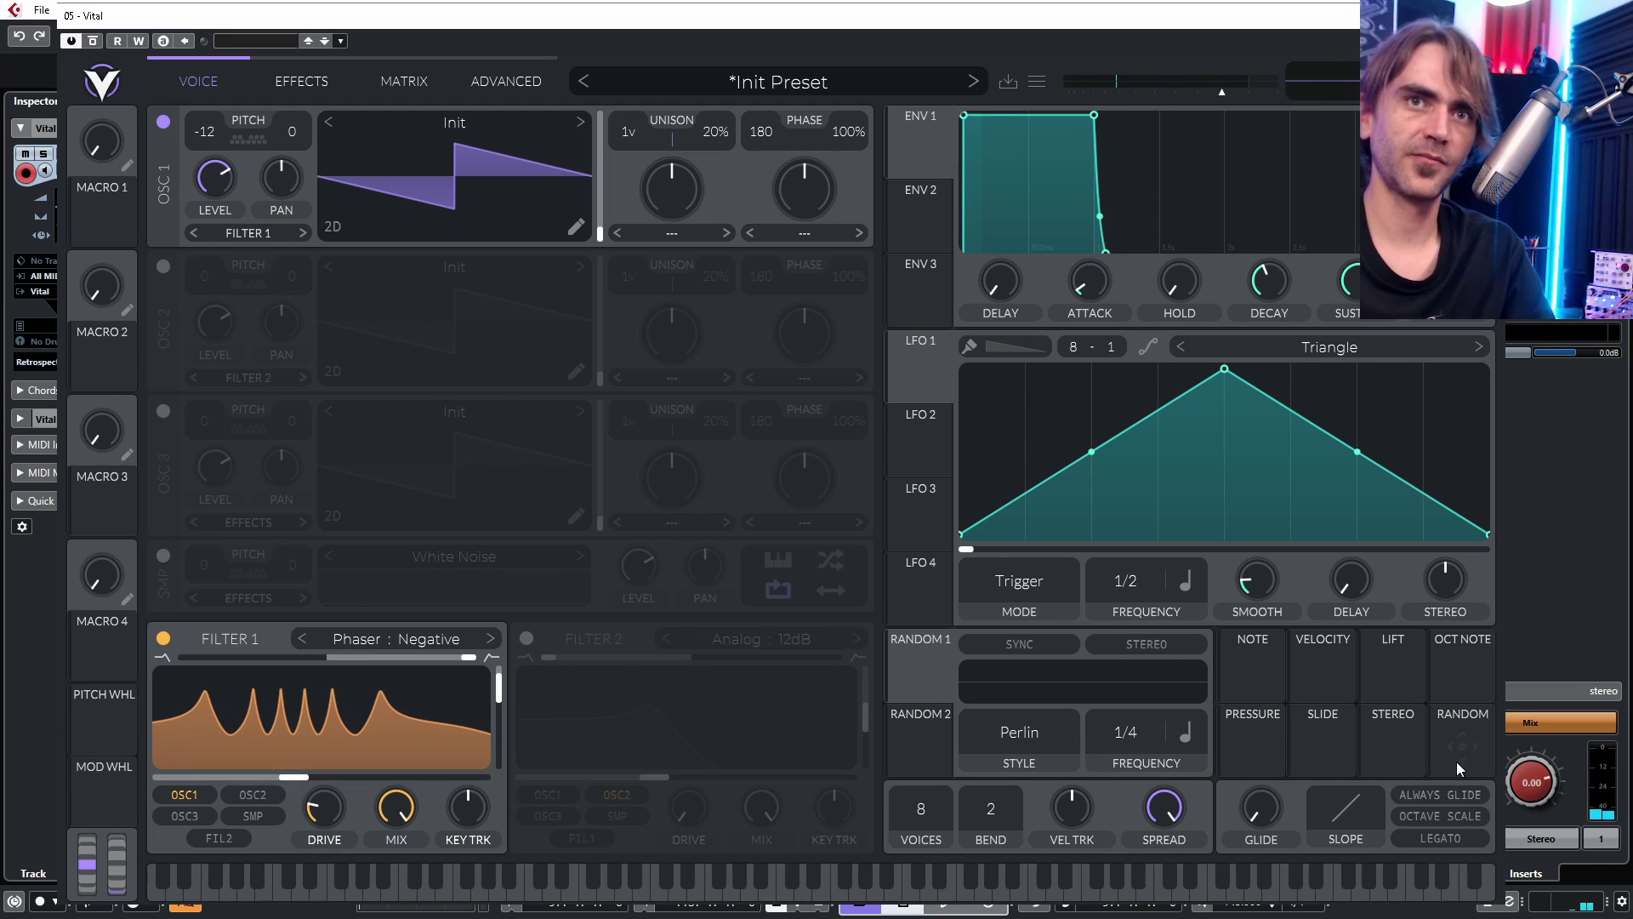
# Step: Modulate Filter 1's cutoff with the per-note Random source, lower the base cutoff, and raise the resonance slightly
pyautogui.moveTo(1461, 742); pyautogui.dragTo(321, 725)
pyautogui.moveTo(229, 777); pyautogui.dragTo(182, 777)
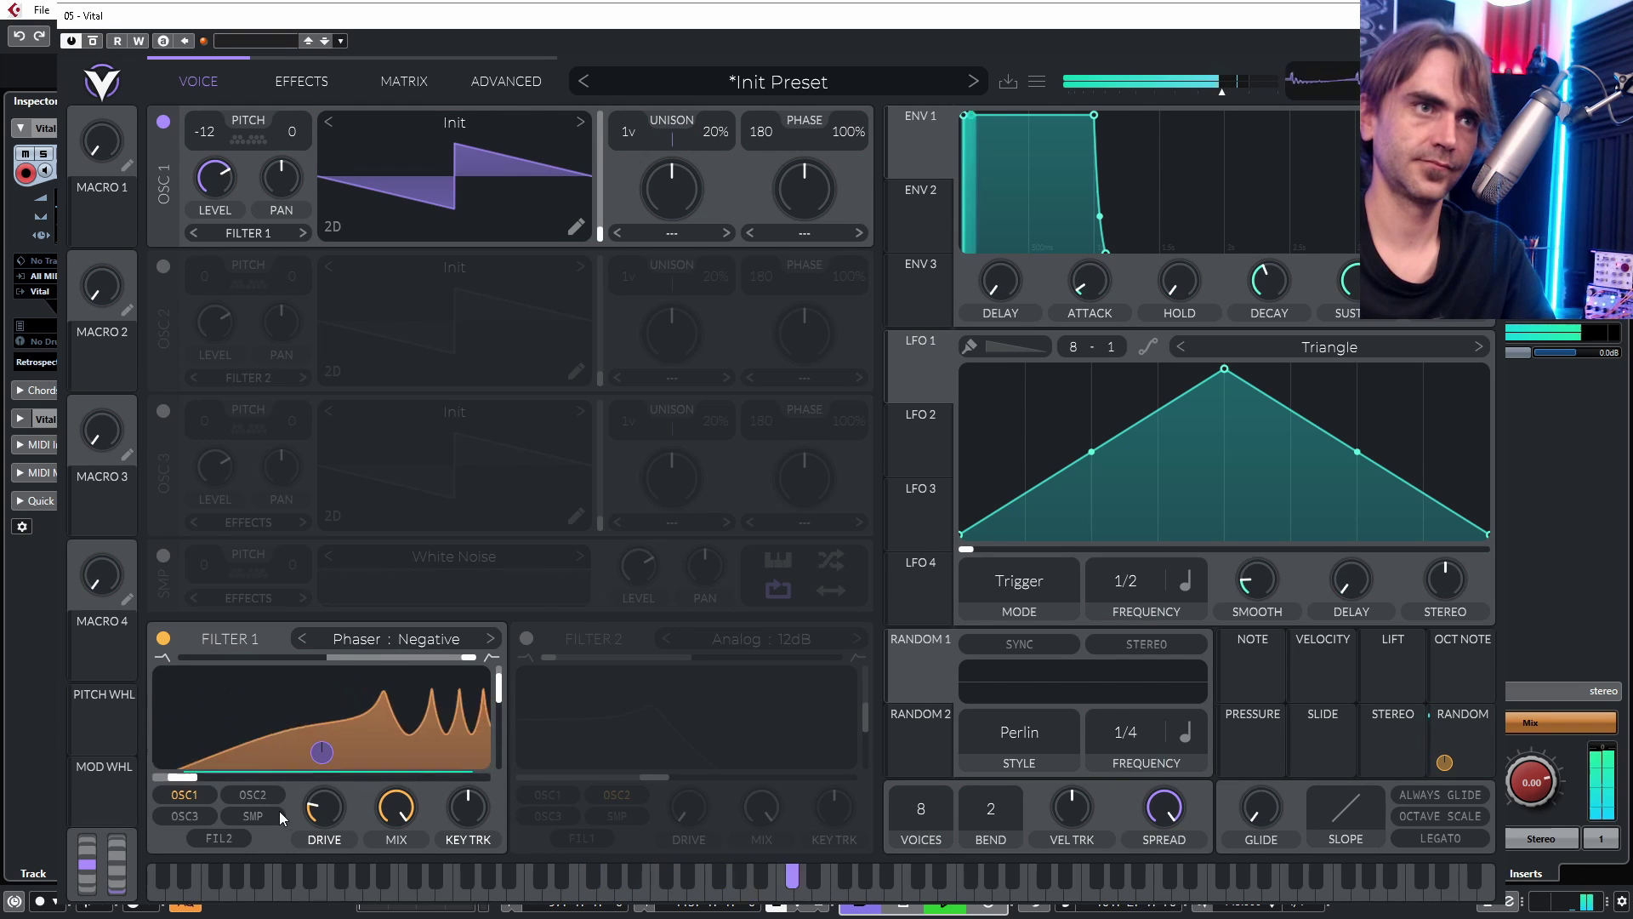
pyautogui.moveTo(498, 689); pyautogui.dragTo(498, 686)
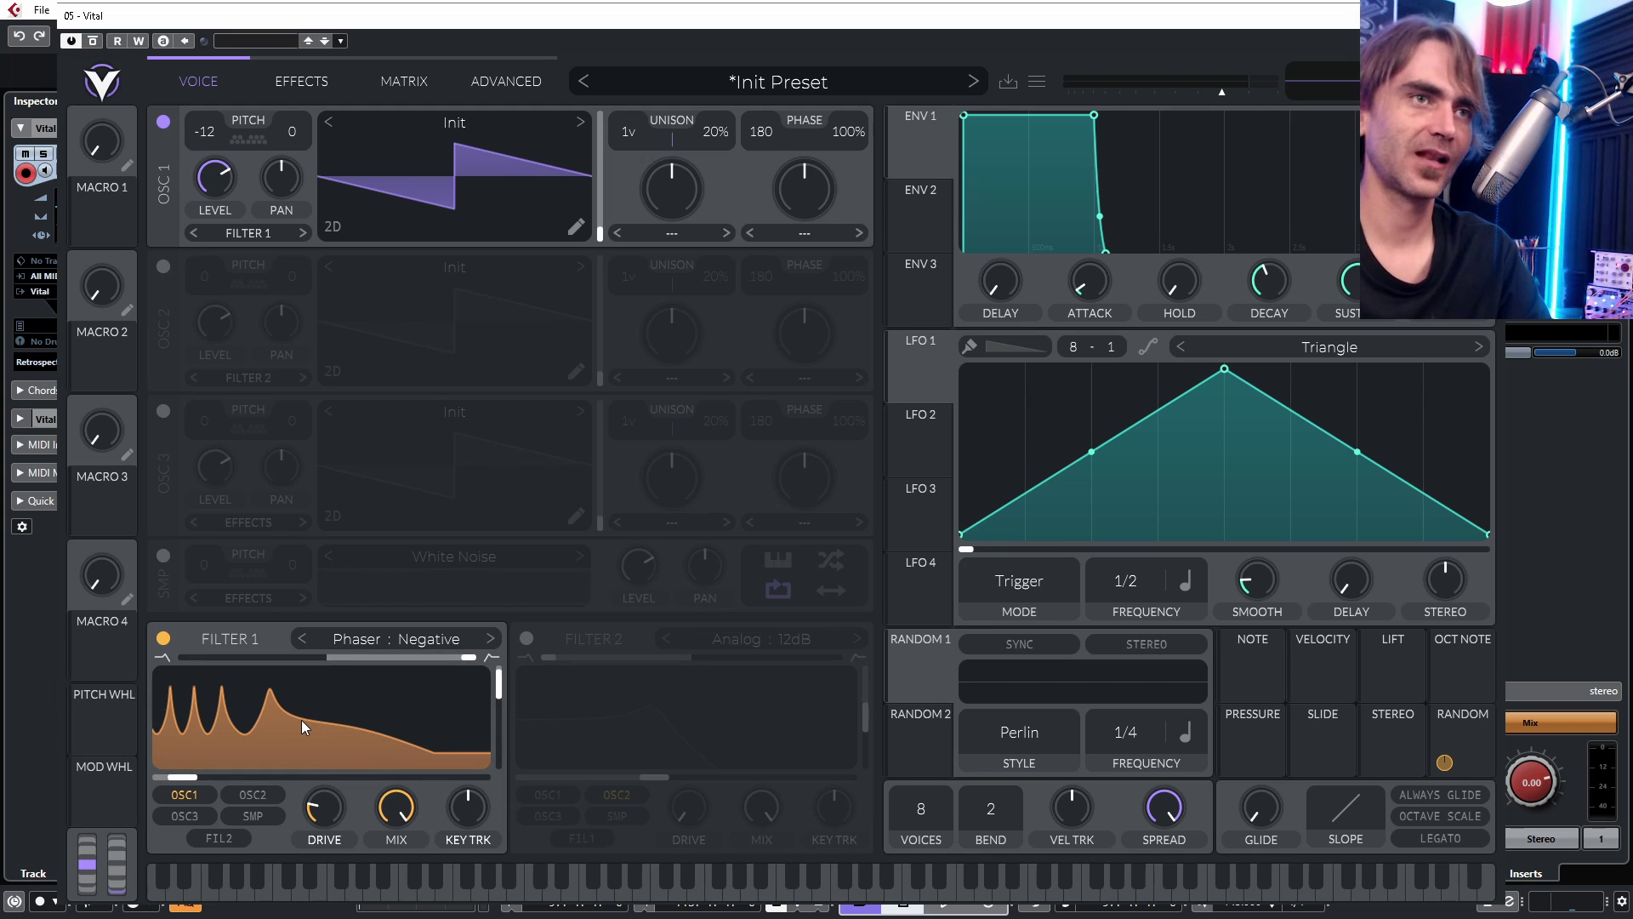
# Step: Modulate the Random-to-cutoff amount negatively with Macro 1, and bow its remap curve steeply up to a full-height plateau near the start
pyautogui.click(403, 83)
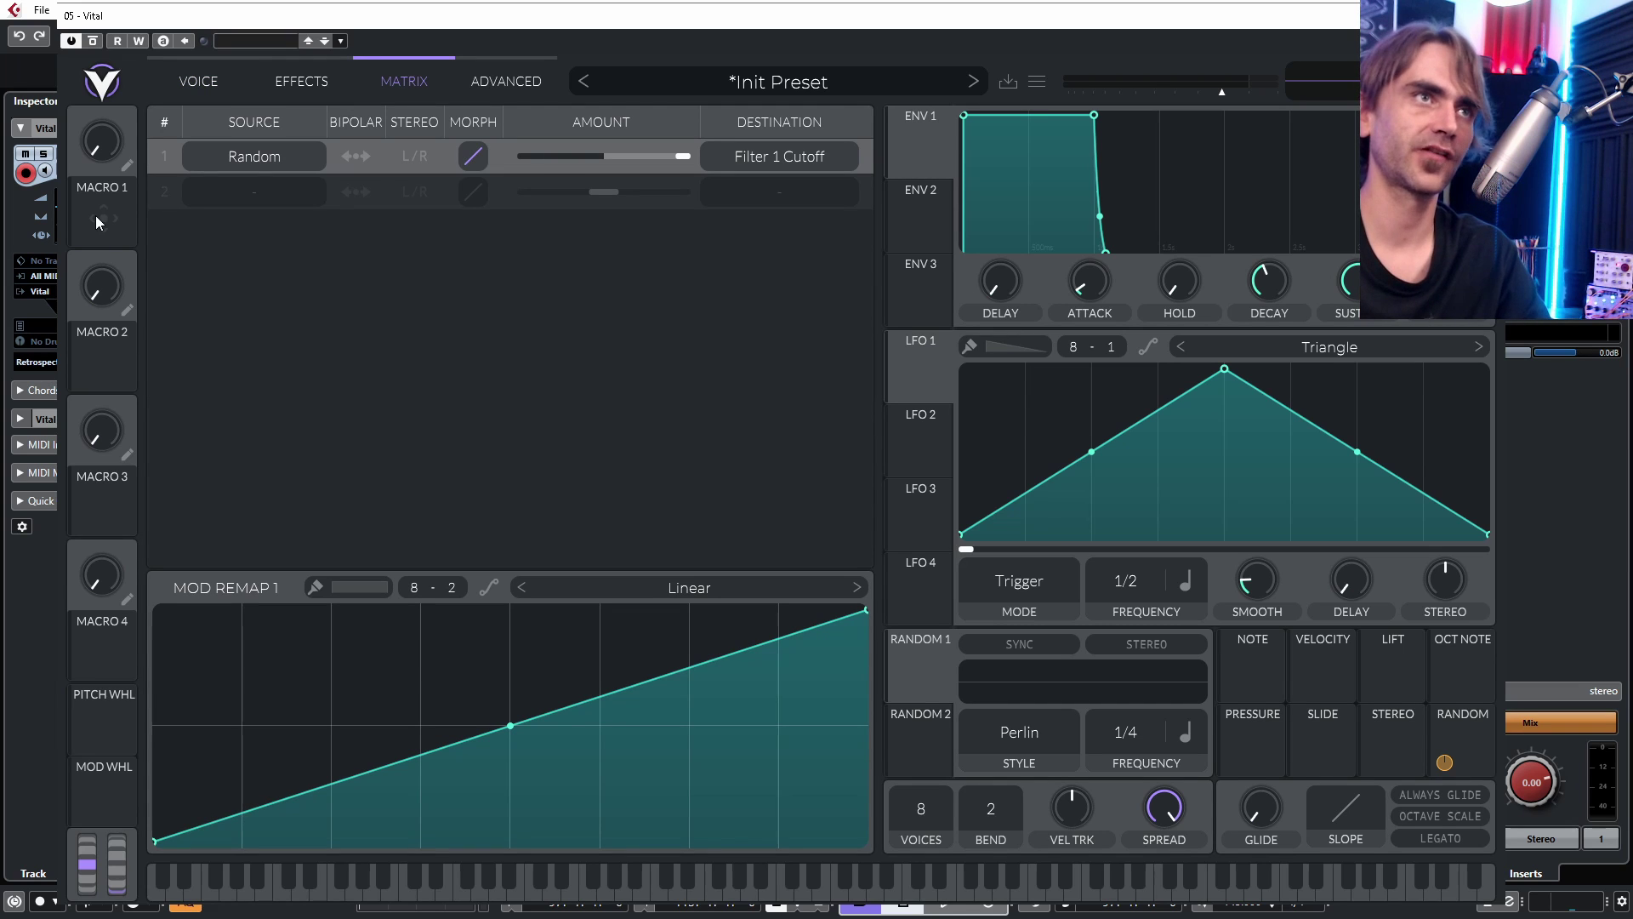
pyautogui.moveTo(95, 216); pyautogui.dragTo(604, 289)
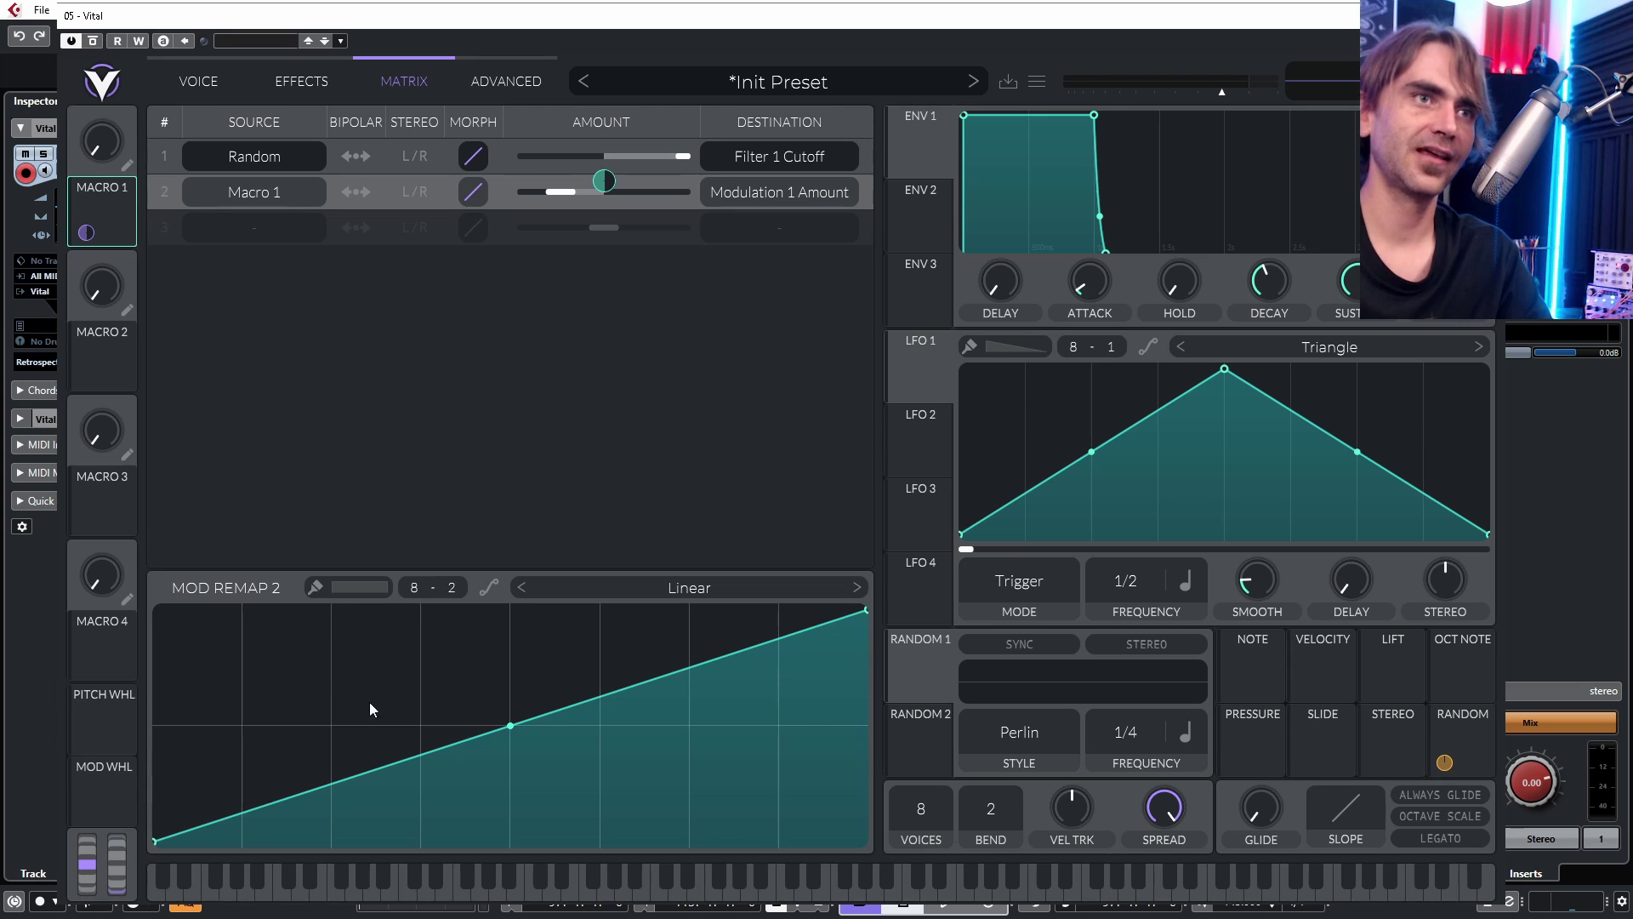
pyautogui.doubleClick(379, 755)
pyautogui.moveTo(379, 754); pyautogui.dragTo(198, 571)
pyautogui.moveTo(173, 725); pyautogui.dragTo(173, 652)
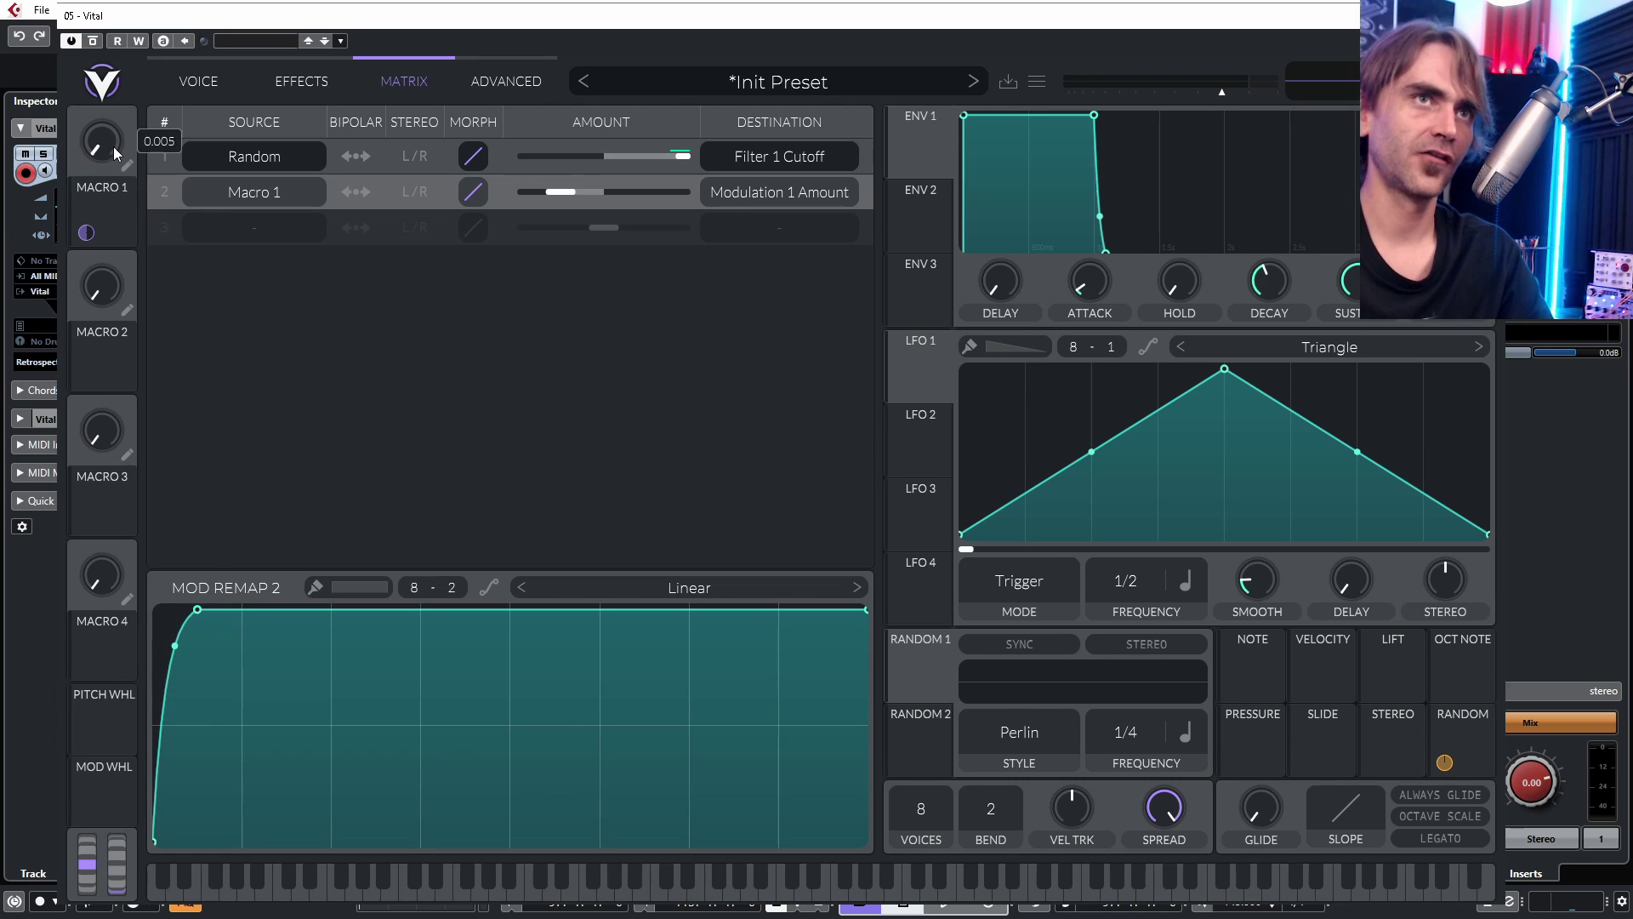
# Step: Sweep Macro 1 up and back down during playback to compare the random cutoff movement
pyautogui.moveTo(116, 112); pyautogui.dragTo(107, 200)
pyautogui.click(186, 94)
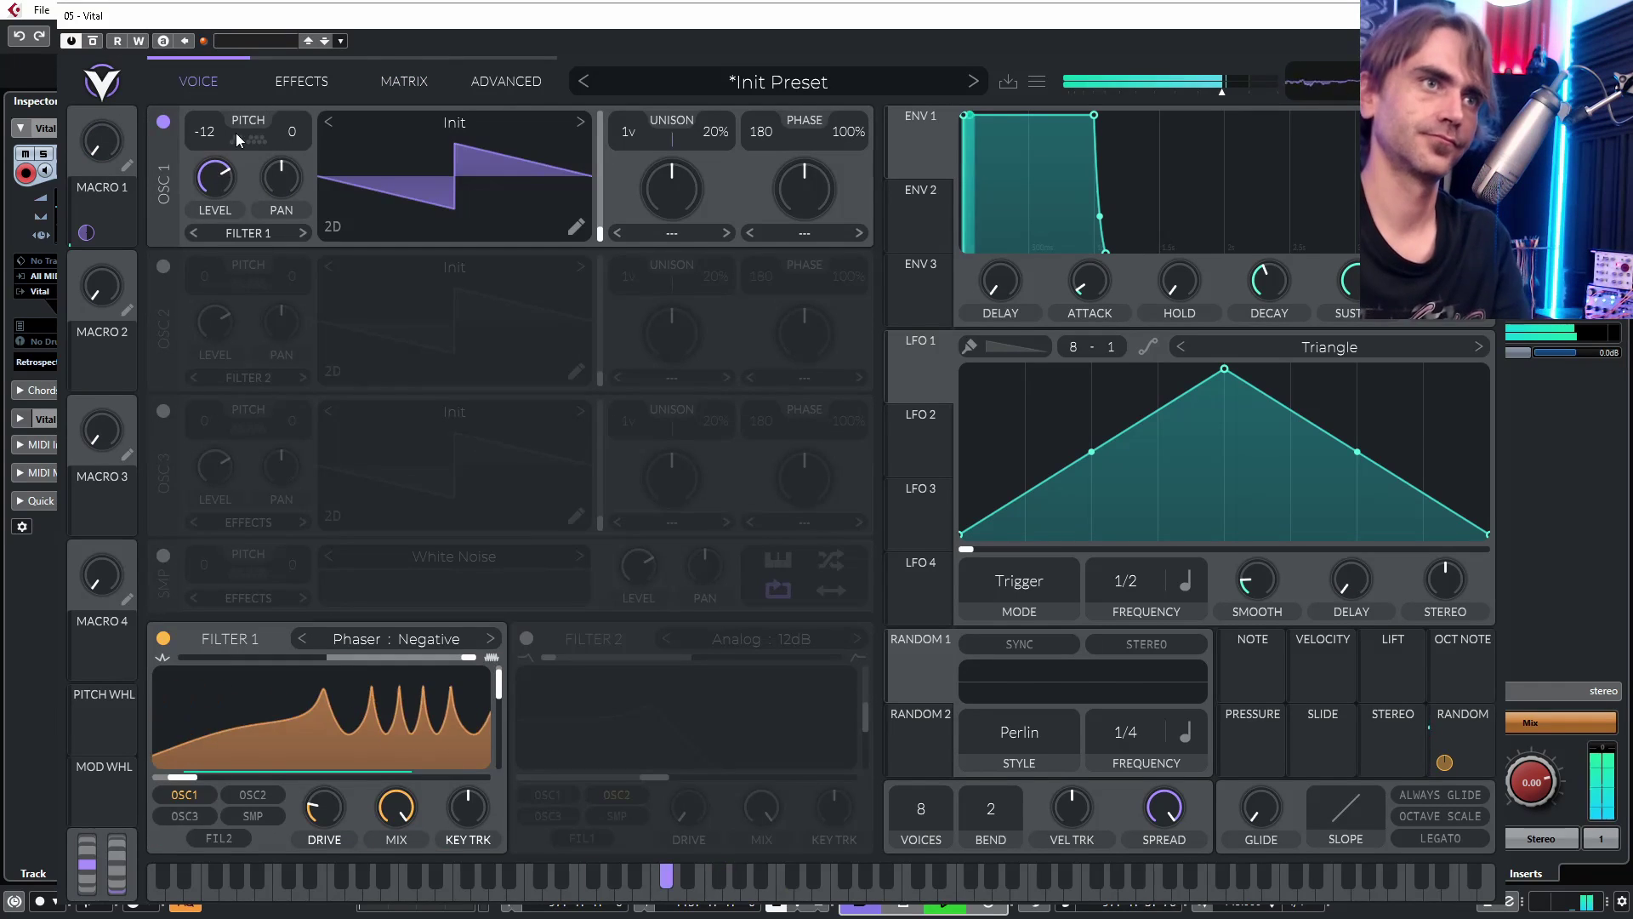
pyautogui.moveTo(112, 129); pyautogui.dragTo(126, 165)
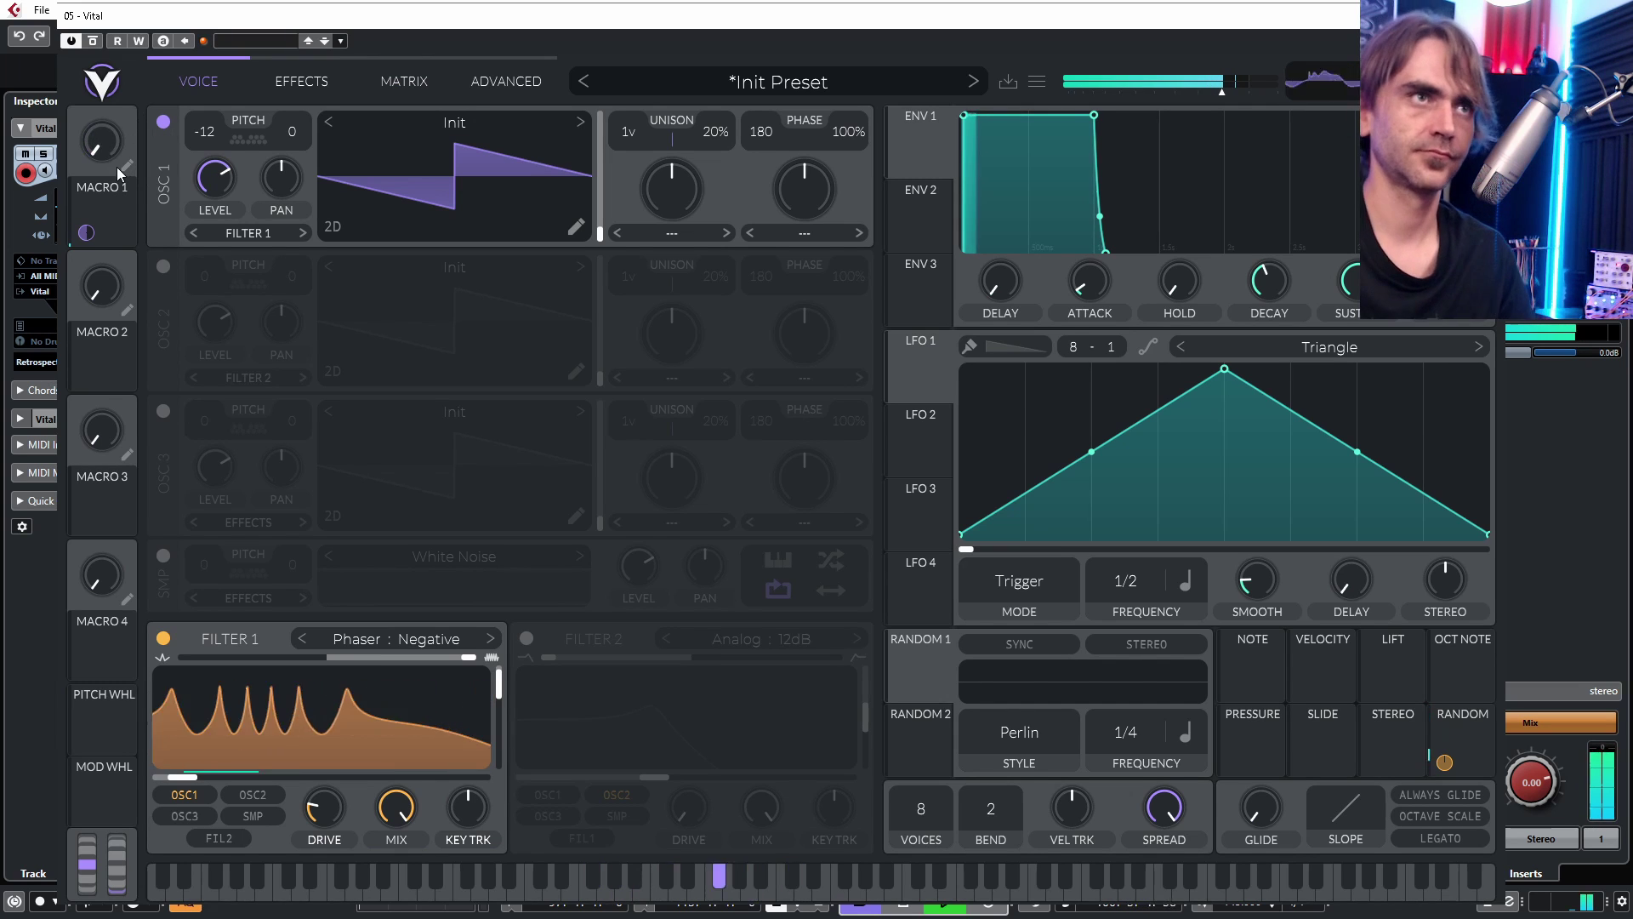
# Step: Modulate Filter 1's cutoff with Macro 1, rename the macro FILTER, and sweep it during playback
pyautogui.moveTo(86, 232); pyautogui.dragTo(195, 774)
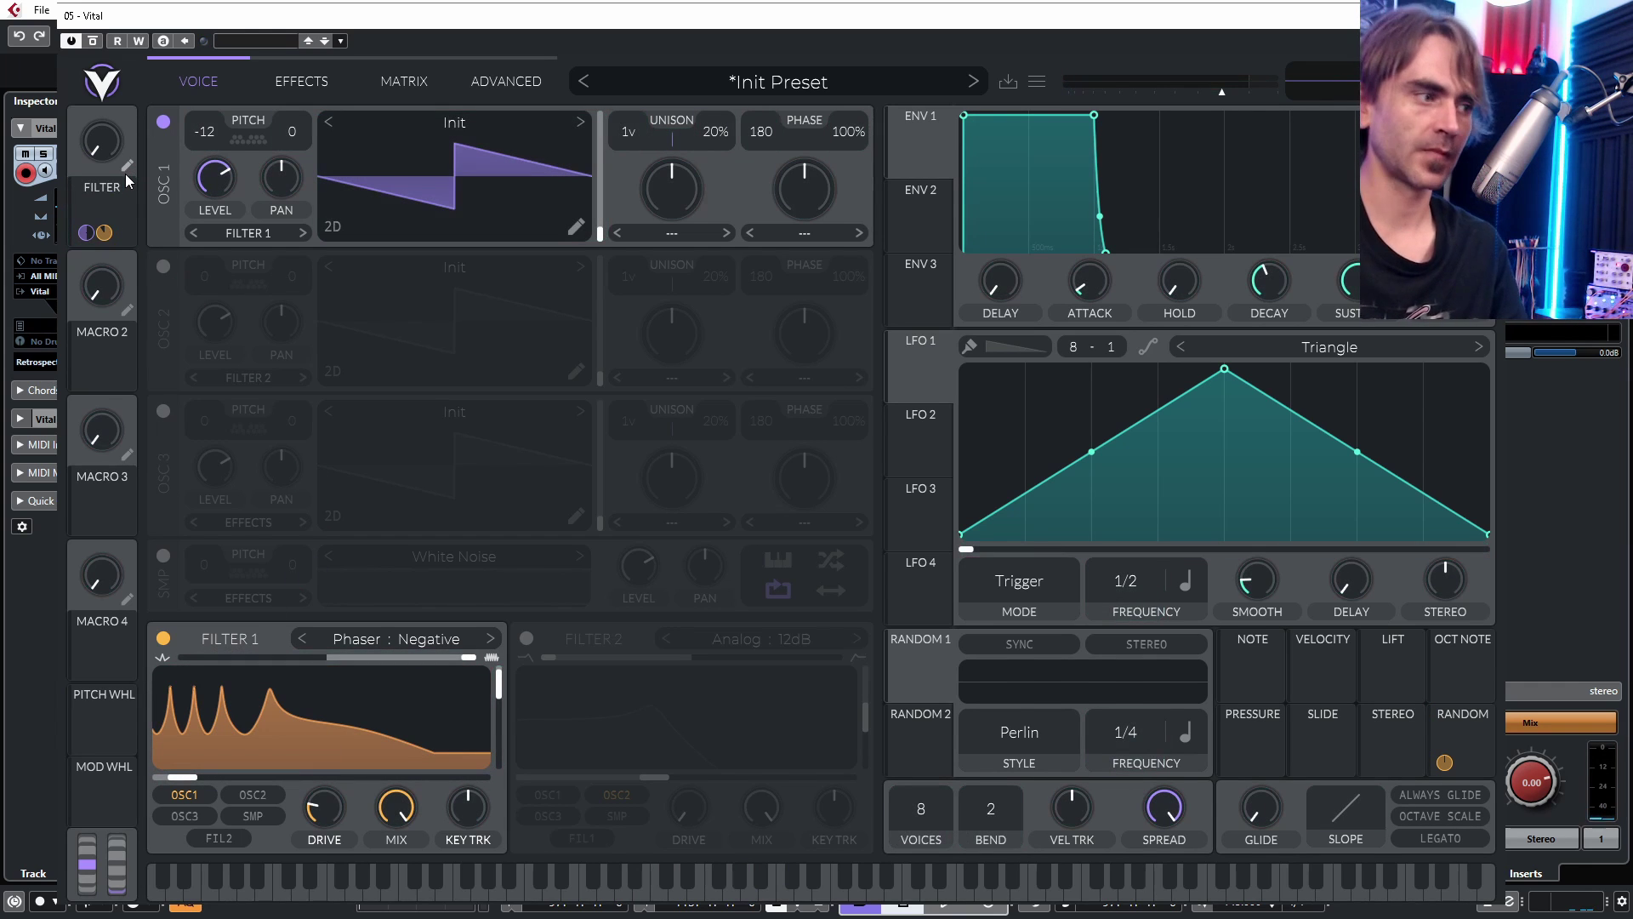
pyautogui.moveTo(85, 160); pyautogui.dragTo(71, 118)
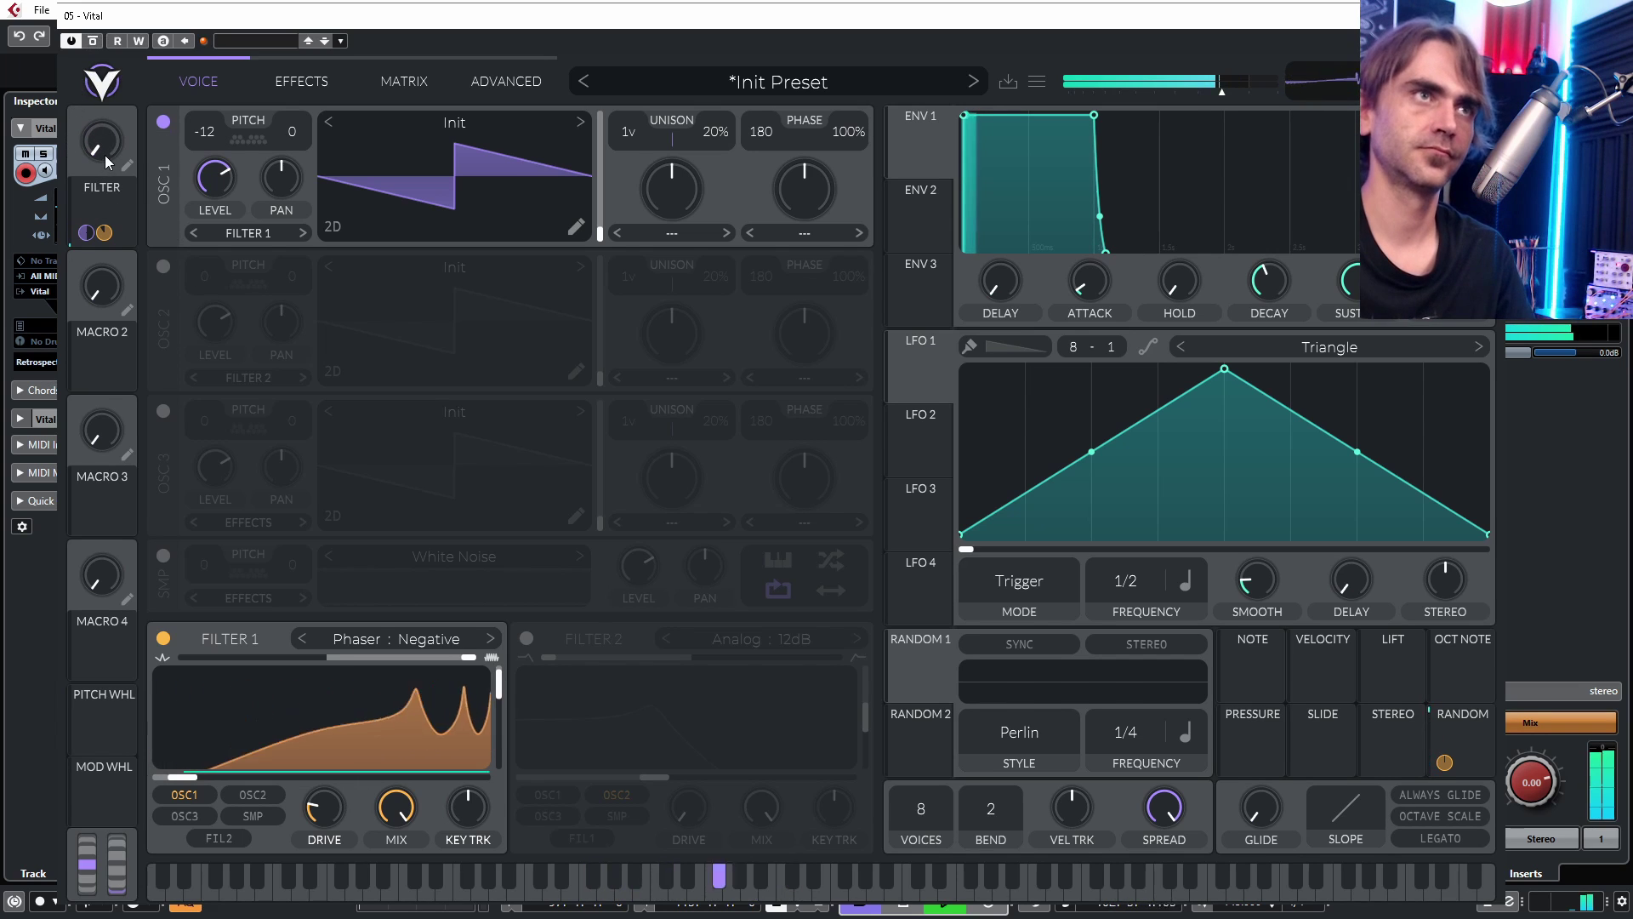
# Step: Sweep the FILTER macro up and back down during playback to compare its manual sweep with the random phaser movement
pyautogui.moveTo(104, 155); pyautogui.dragTo(109, 71)
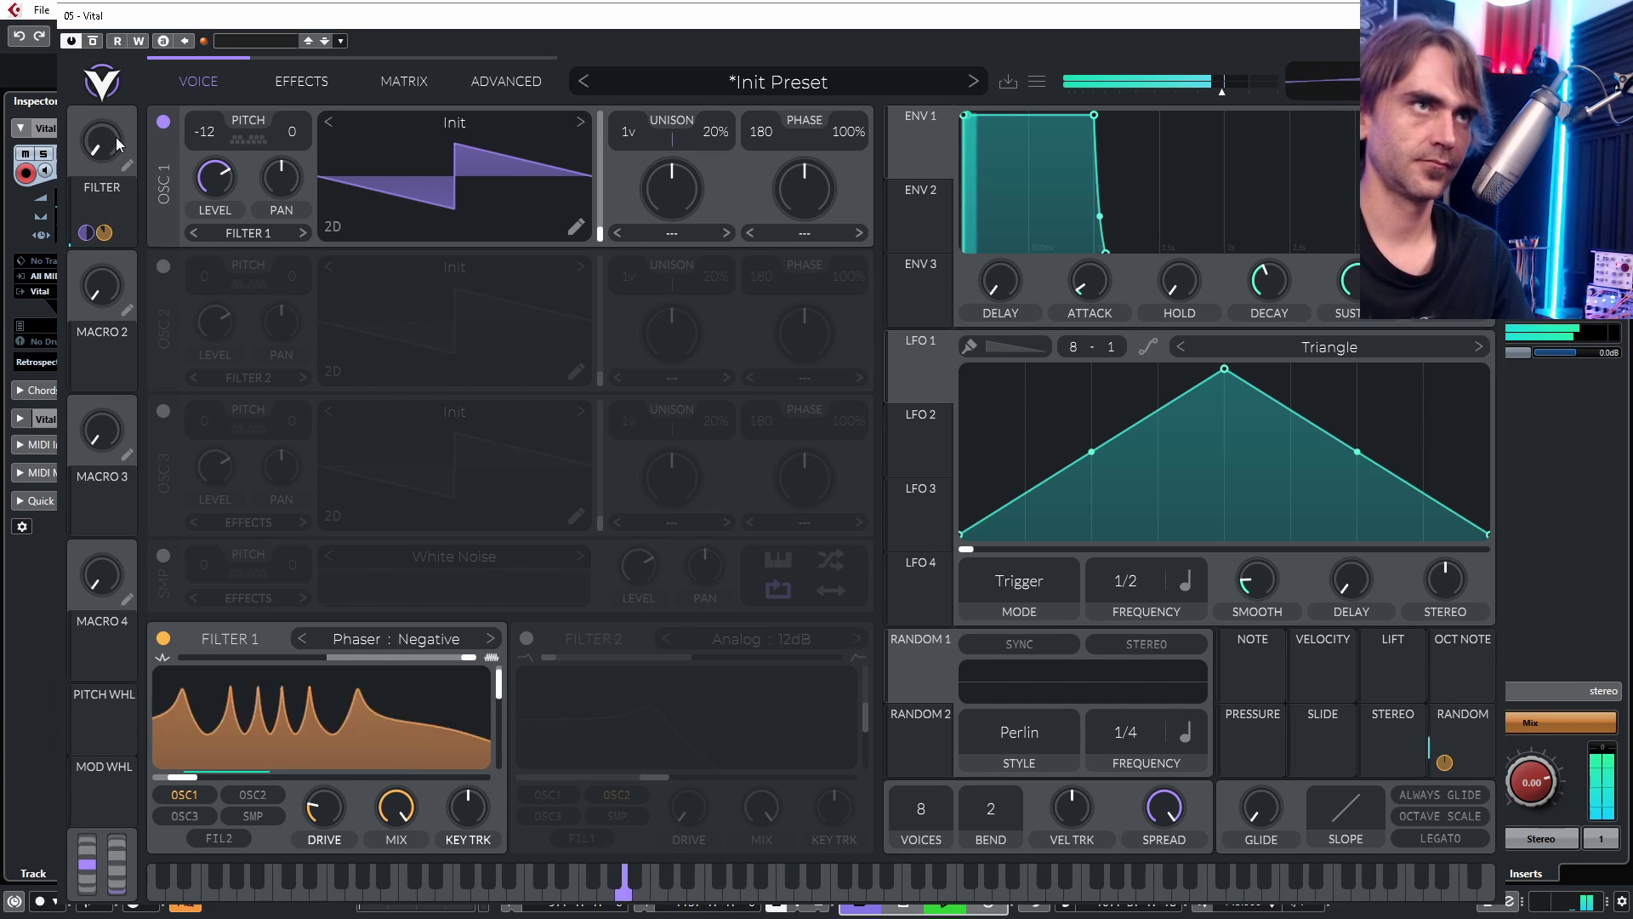
pyautogui.moveTo(111, 145); pyautogui.dragTo(117, 66)
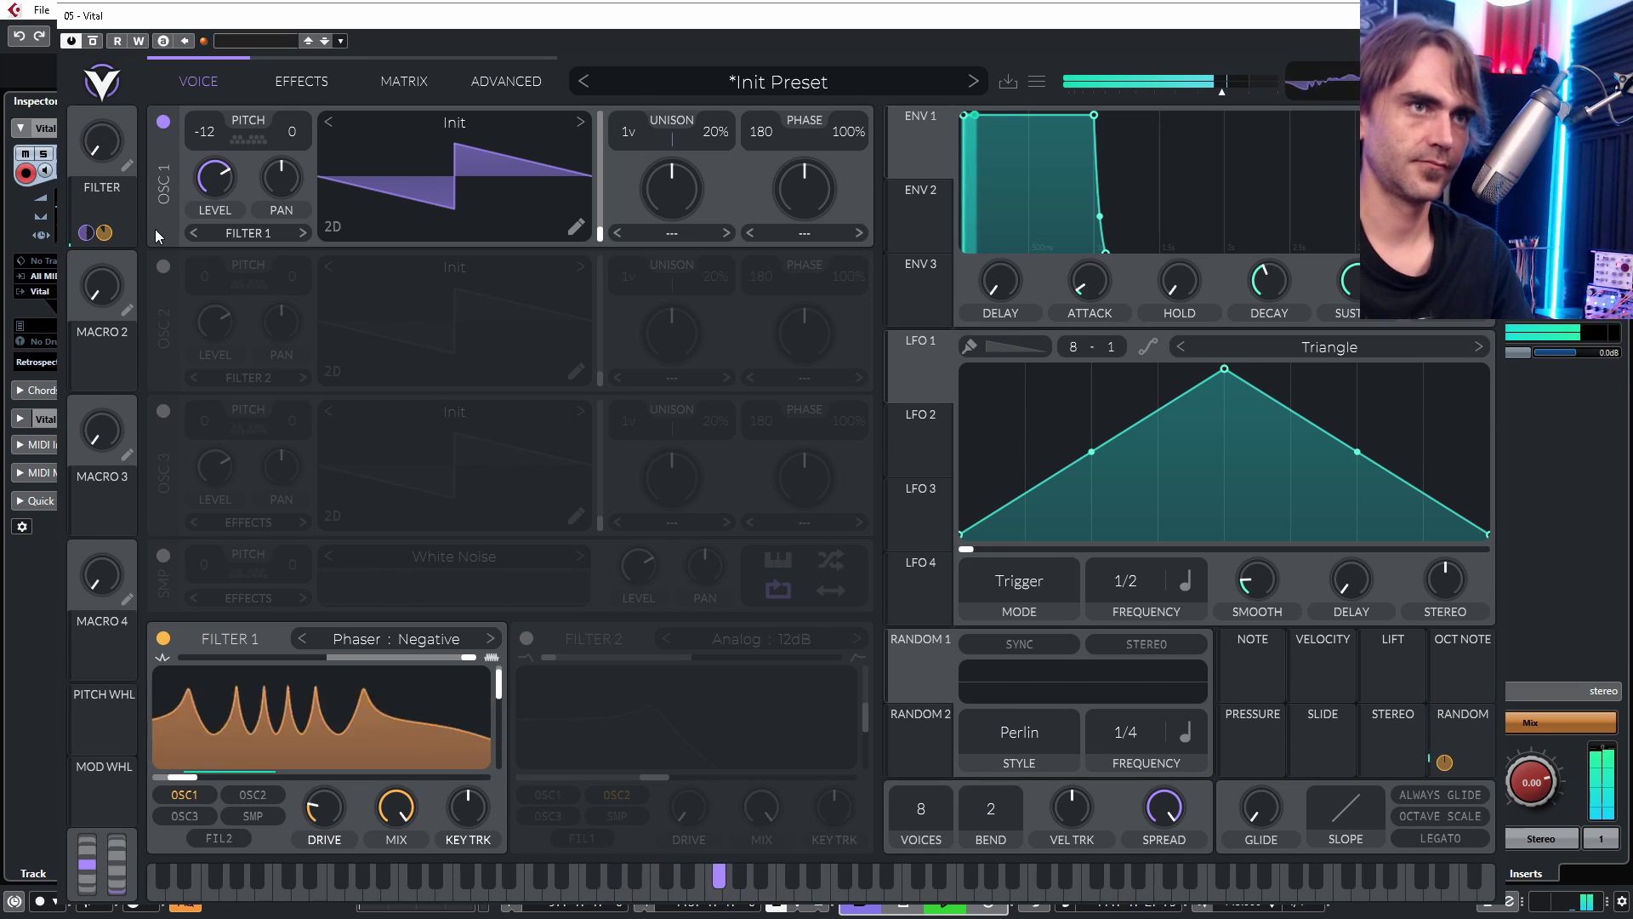
pyautogui.moveTo(104, 148); pyautogui.dragTo(127, 192)
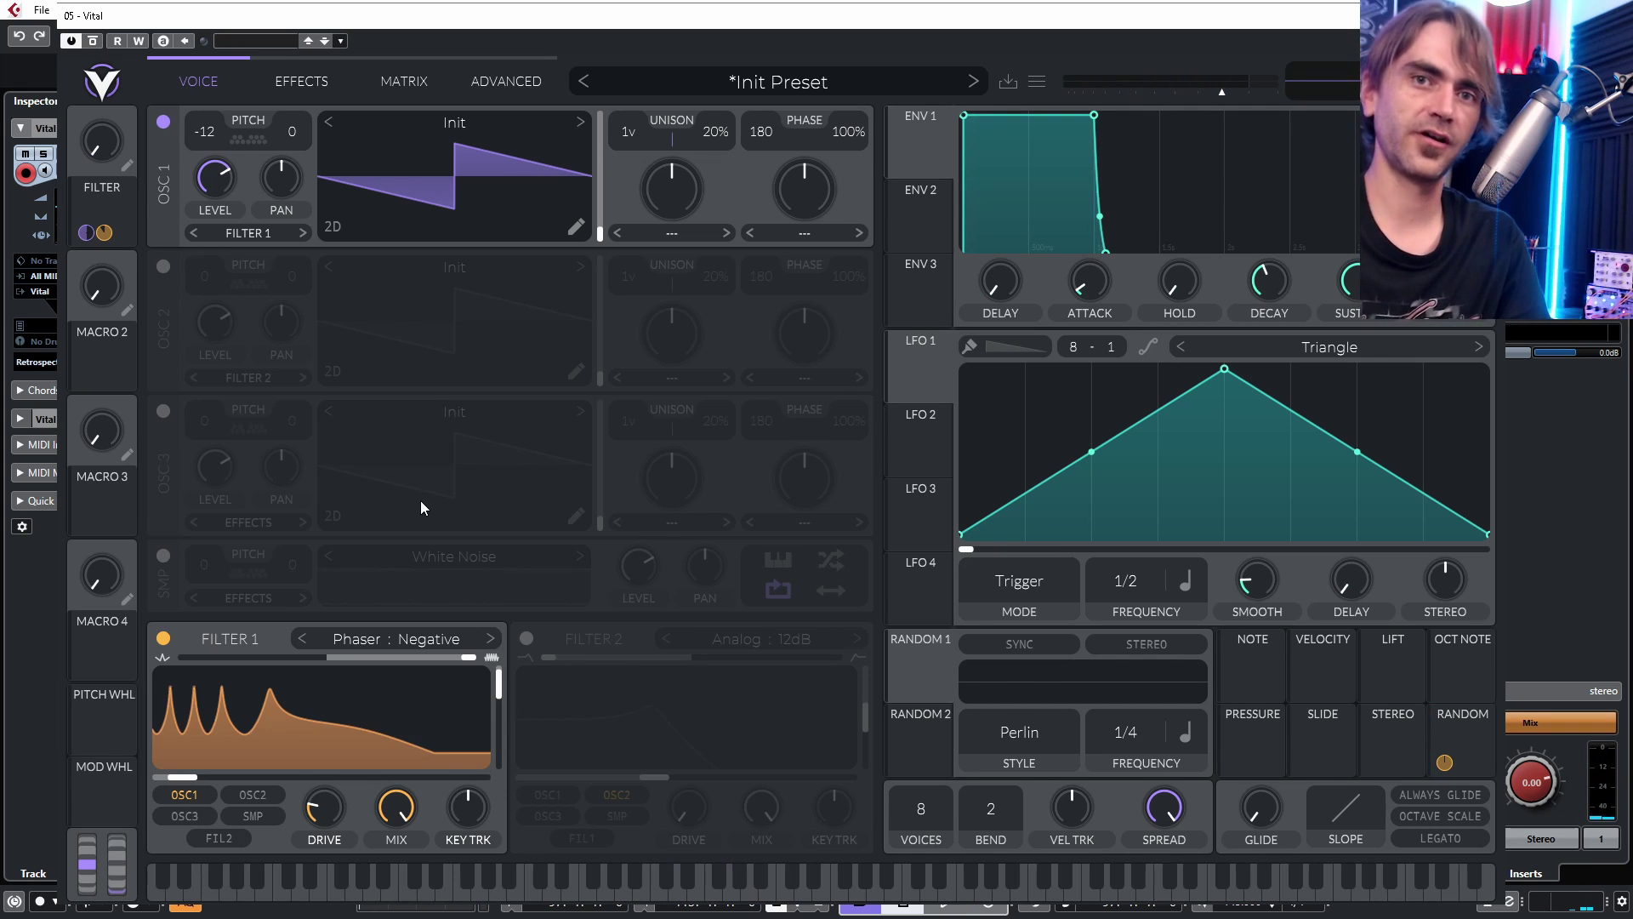
# Step: Enable Filter 2 fed by Filter 1, keep the Analog 12dB type, move its blend to the midpoint, and raise its resonance
pyautogui.click(526, 639)
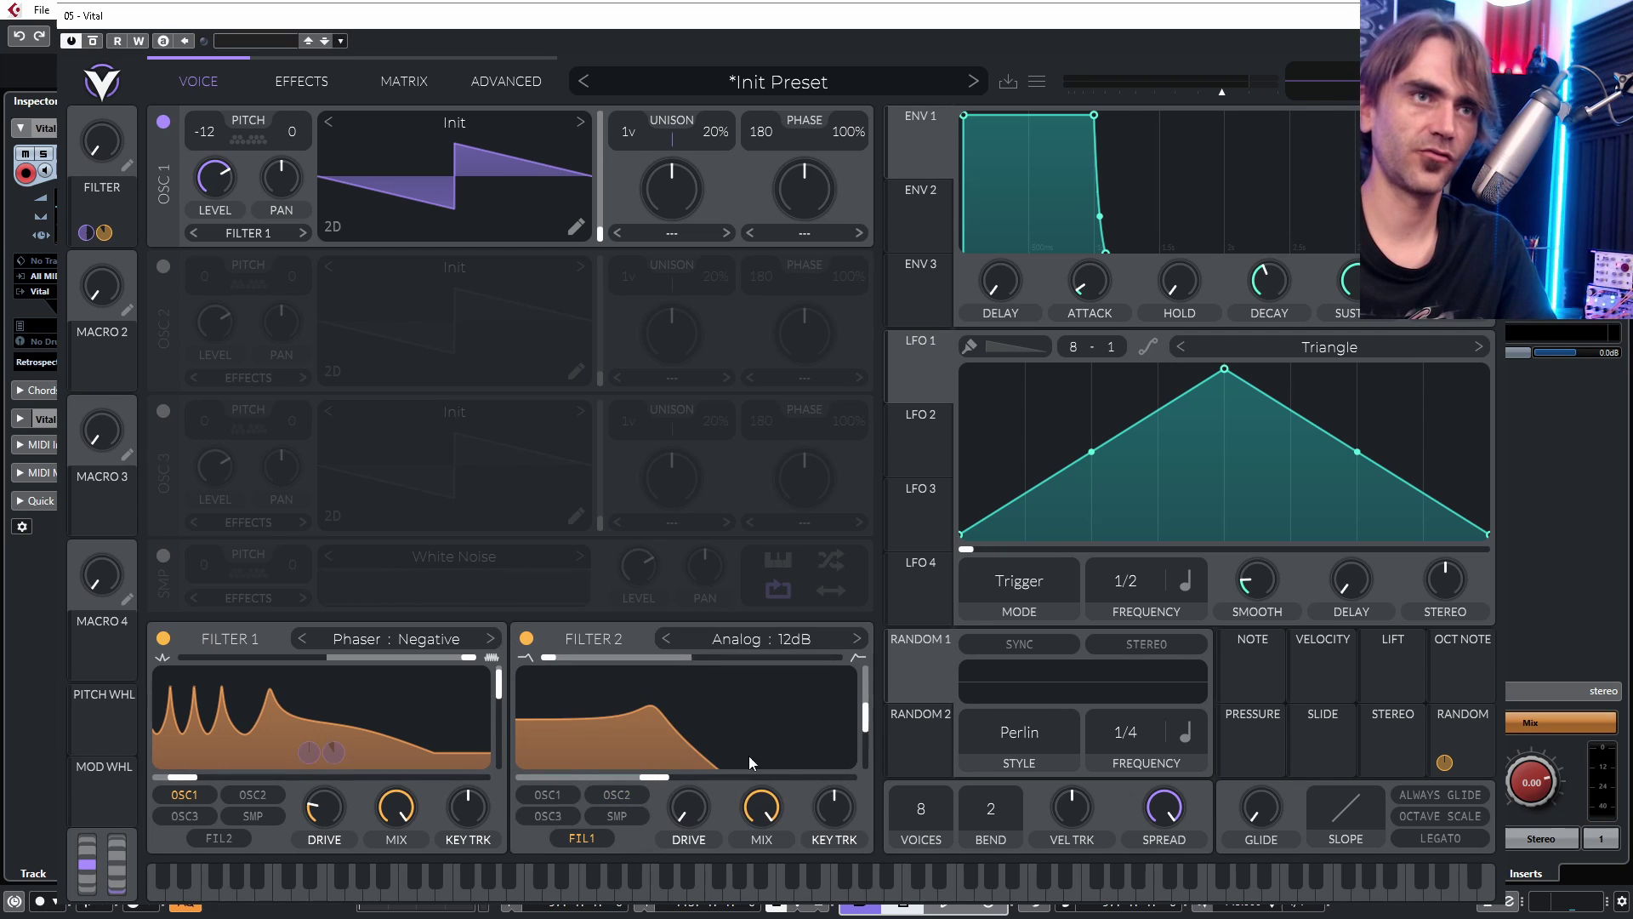
pyautogui.click(765, 639)
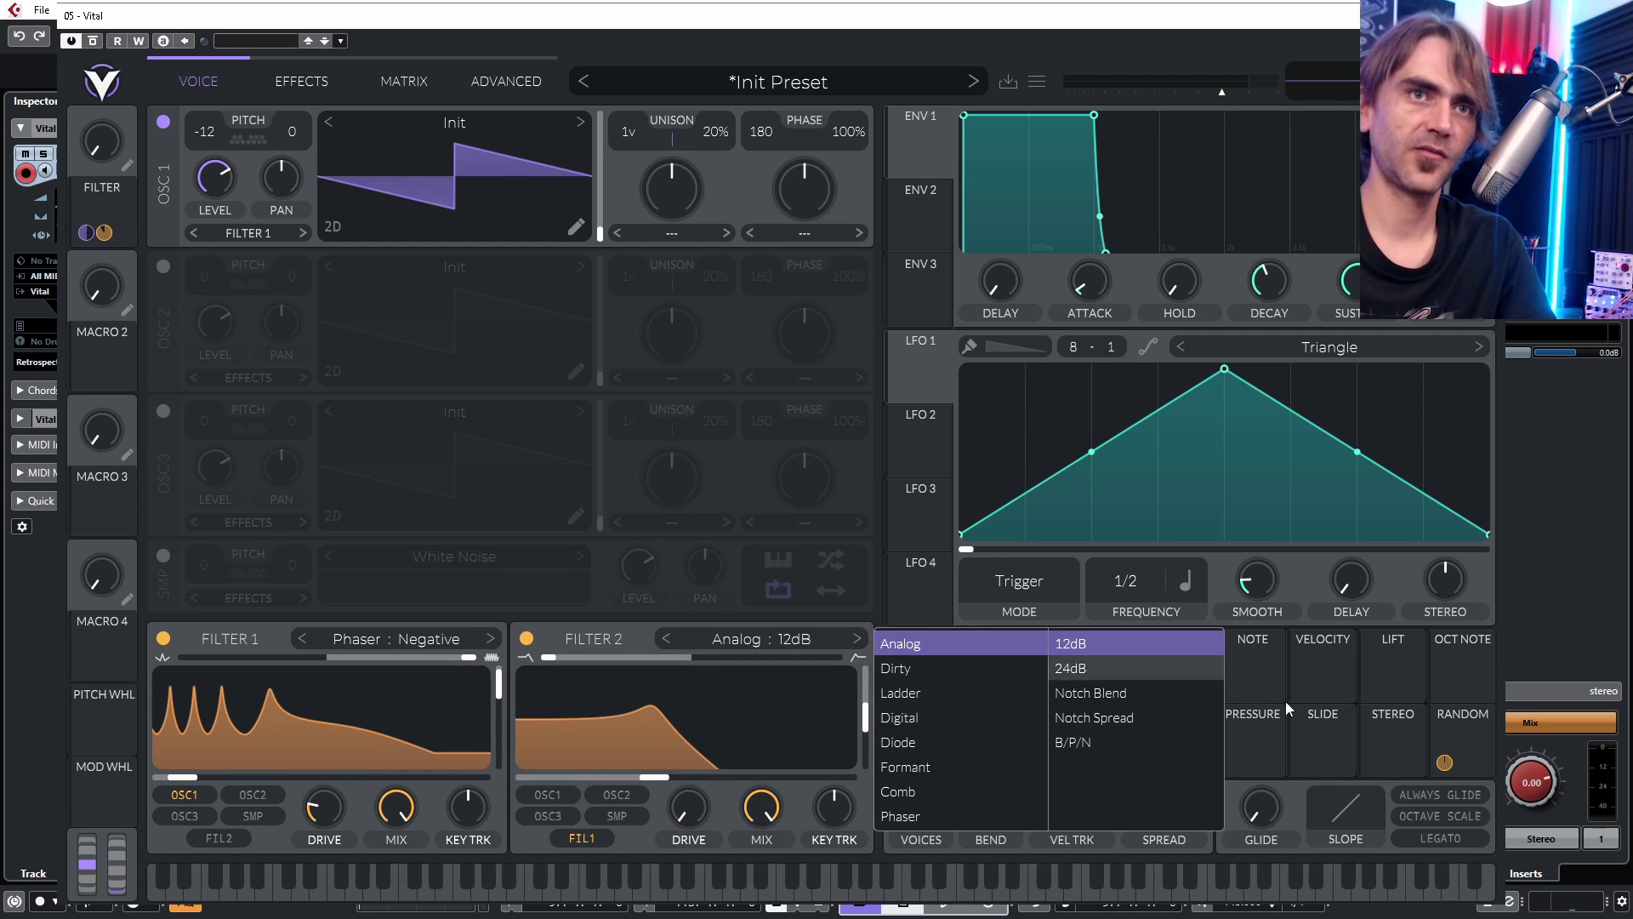
pyautogui.moveTo(656, 657); pyautogui.dragTo(810, 662)
pyautogui.moveTo(869, 738)
pyautogui.mouseDown()
pyautogui.moveTo(866, 692)
pyautogui.moveTo(859, 713)
pyautogui.mouseUp()
# Step: Vary Filter 2's mix down and up during playback to compare settings, ending at full mix
pyautogui.moveTo(761, 806); pyautogui.dragTo(770, 863)
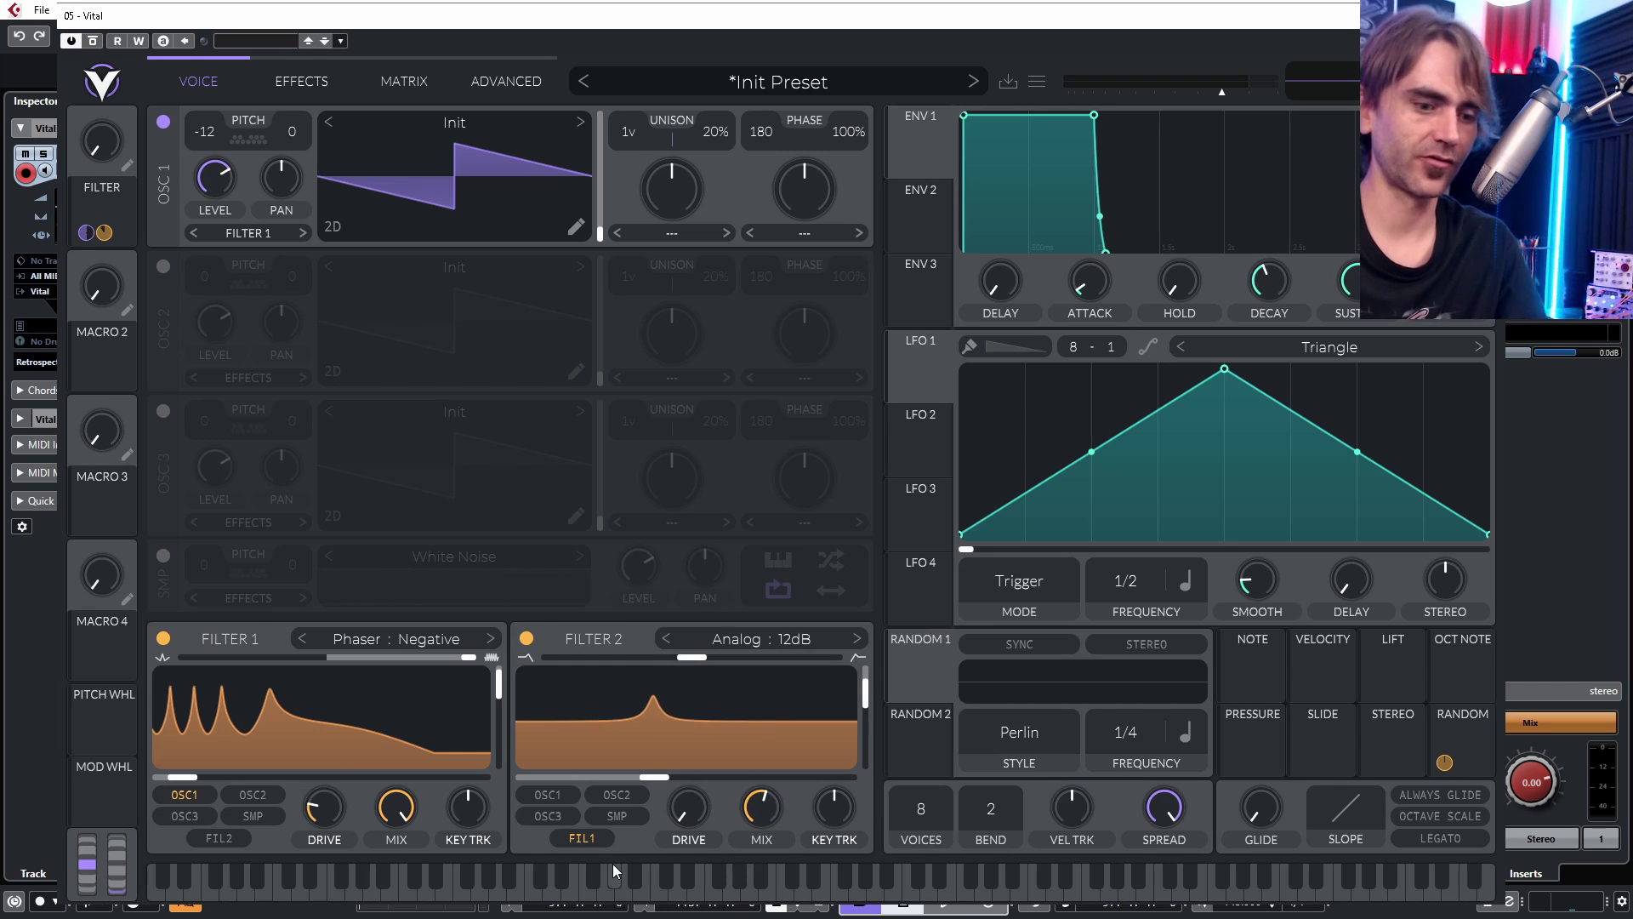
pyautogui.moveTo(743, 809); pyautogui.dragTo(783, 803)
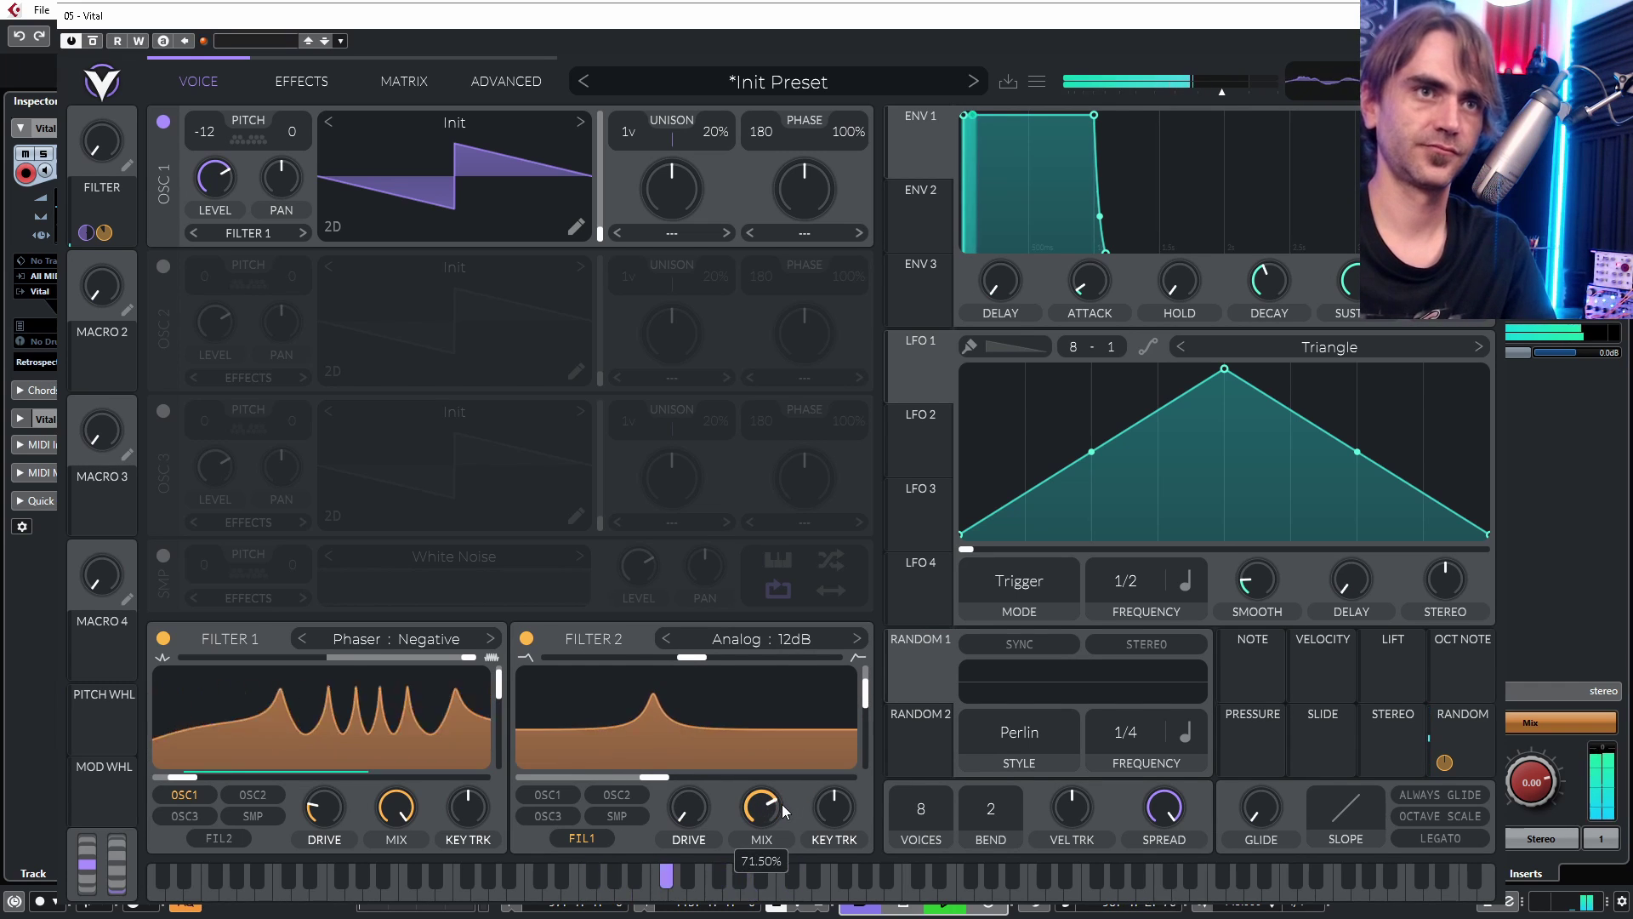
pyautogui.scroll(-4, 779, 804)
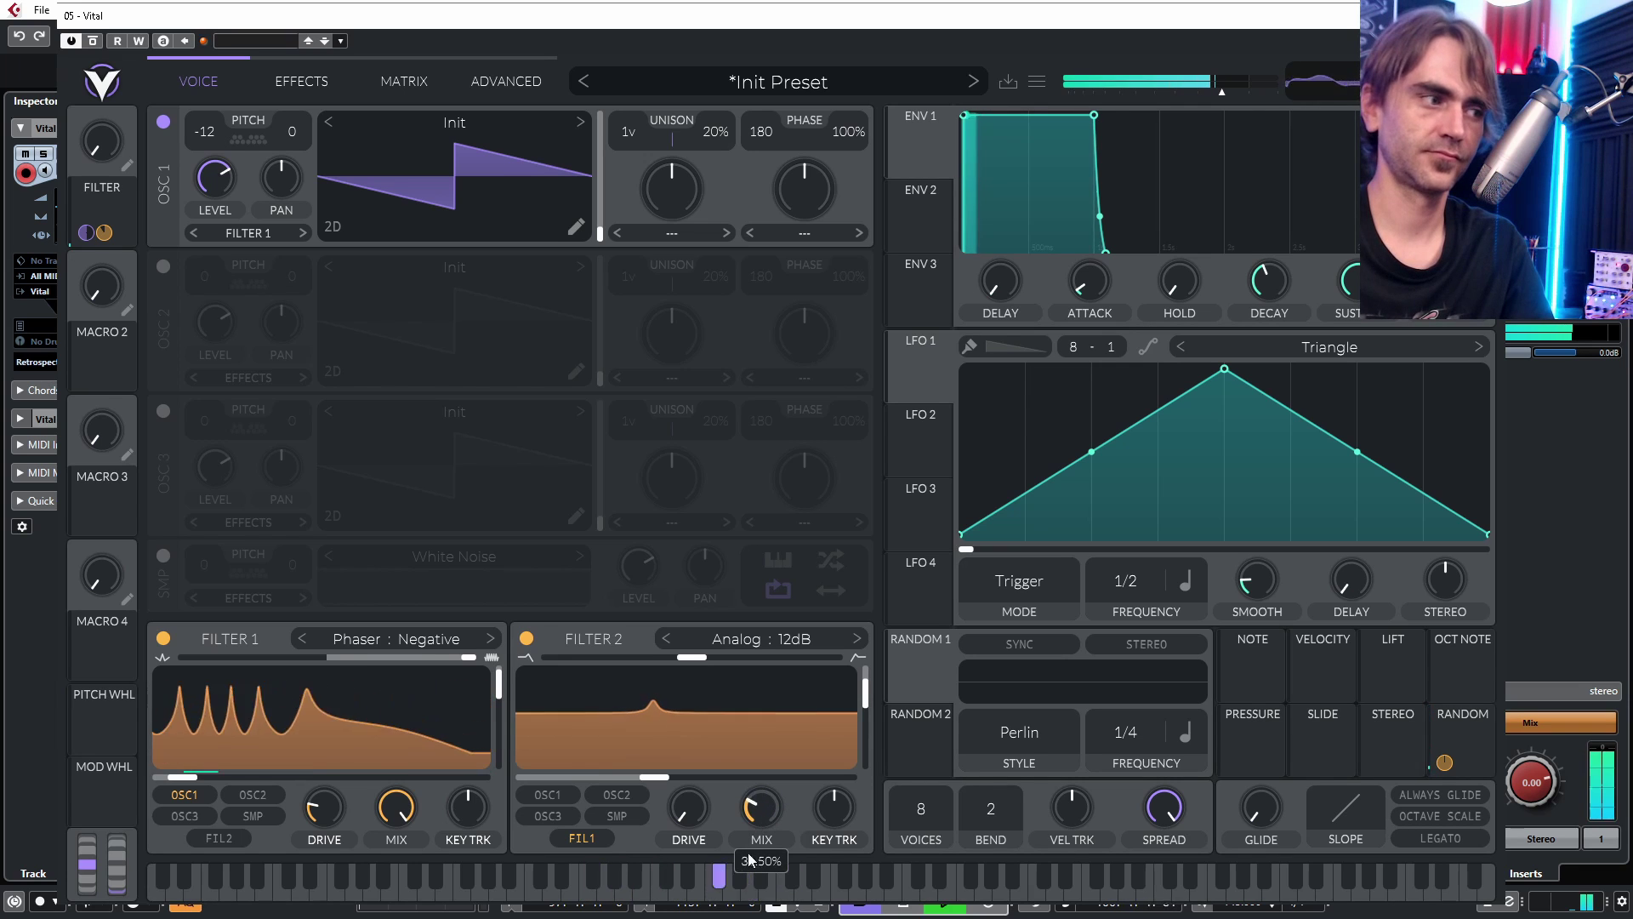
pyautogui.moveTo(770, 826); pyautogui.dragTo(803, 782)
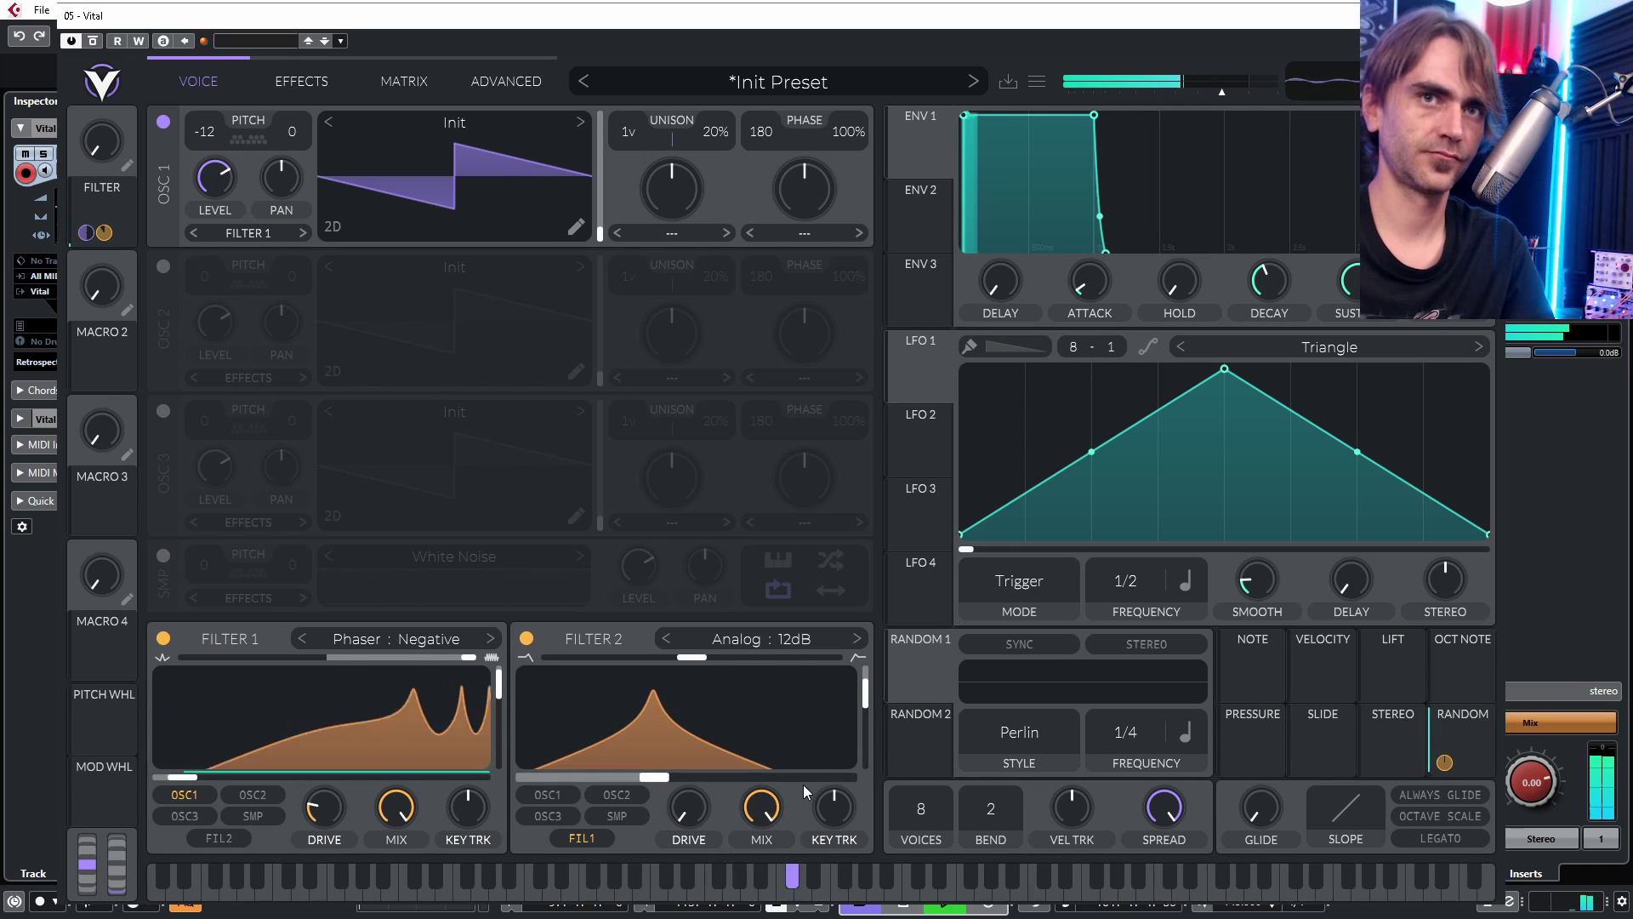
# Step: Modulate Filter 2's cutoff with the per-note Random source at 108, lower its base cutoff, and add some drive
pyautogui.moveTo(1444, 762); pyautogui.dragTo(560, 782)
pyautogui.moveTo(686, 751)
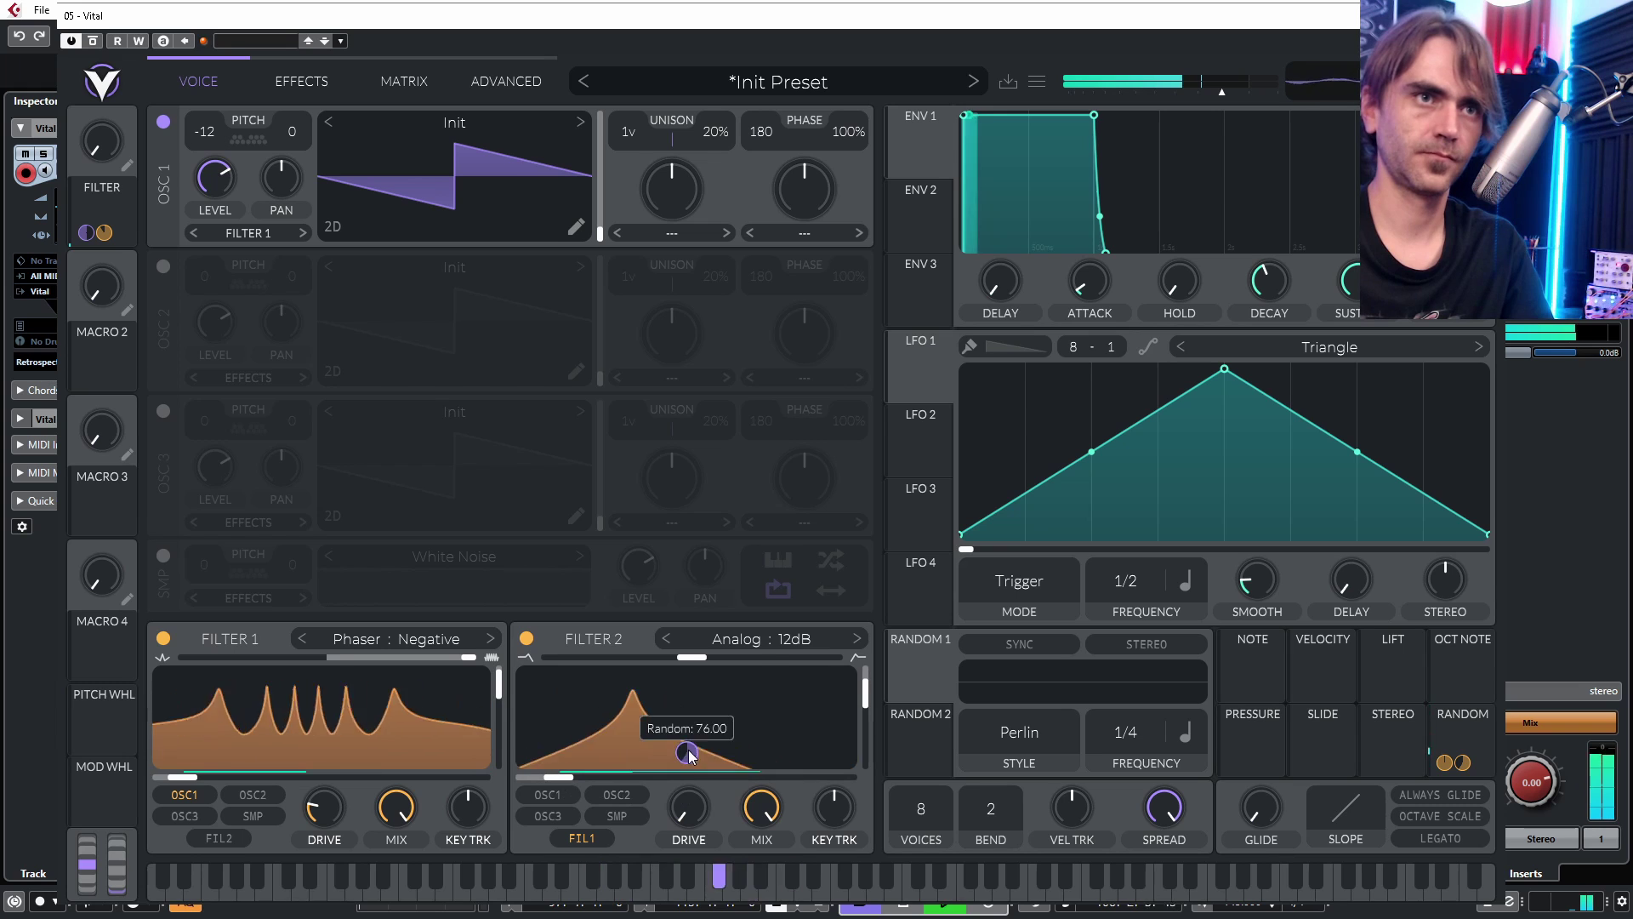
pyautogui.moveTo(686, 752); pyautogui.dragTo(686, 726)
pyautogui.moveTo(691, 821); pyautogui.dragTo(744, 830)
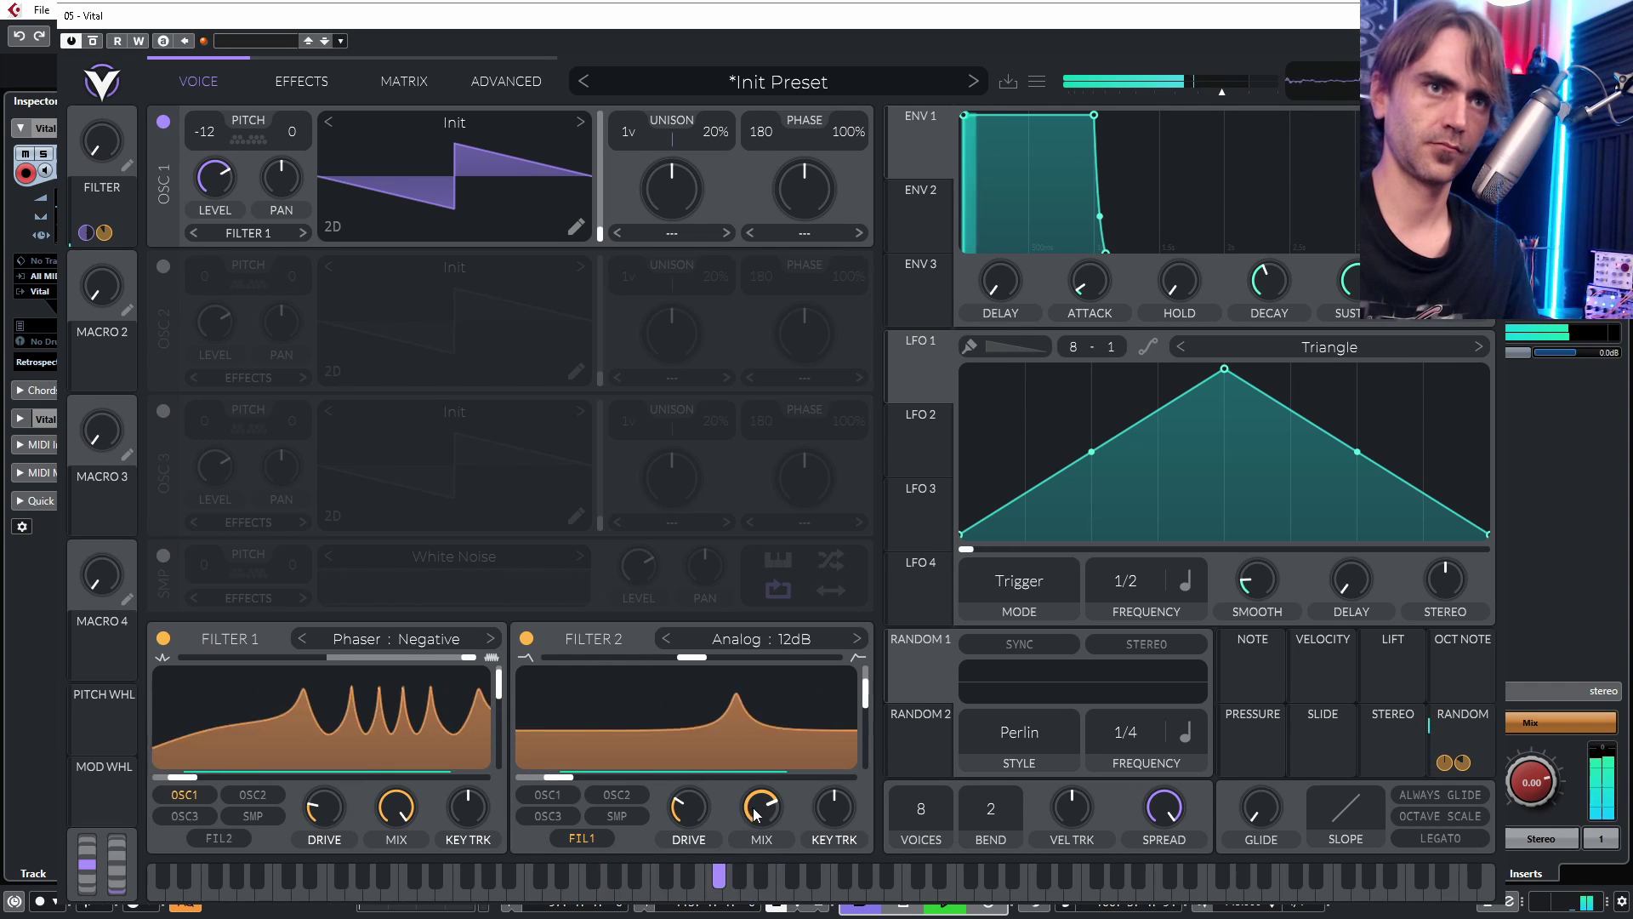
# Step: Fine-tune Filter 2 during playback, setting resonance to about 81% and reducing the mix to roughly half
pyautogui.moveTo(126, 133)
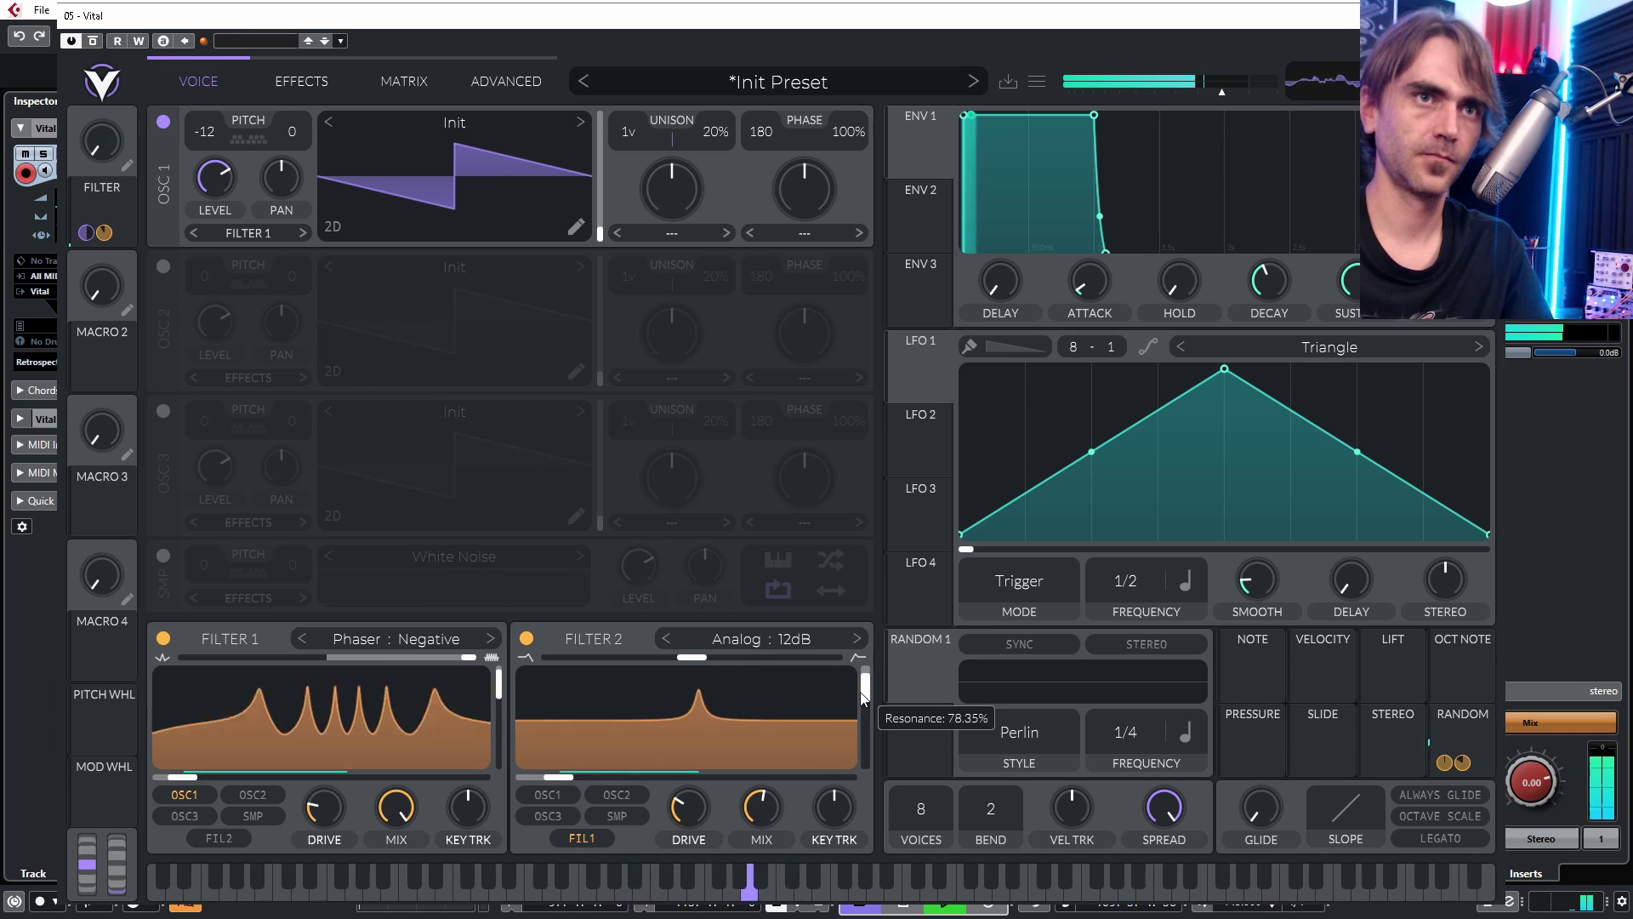
pyautogui.moveTo(865, 688)
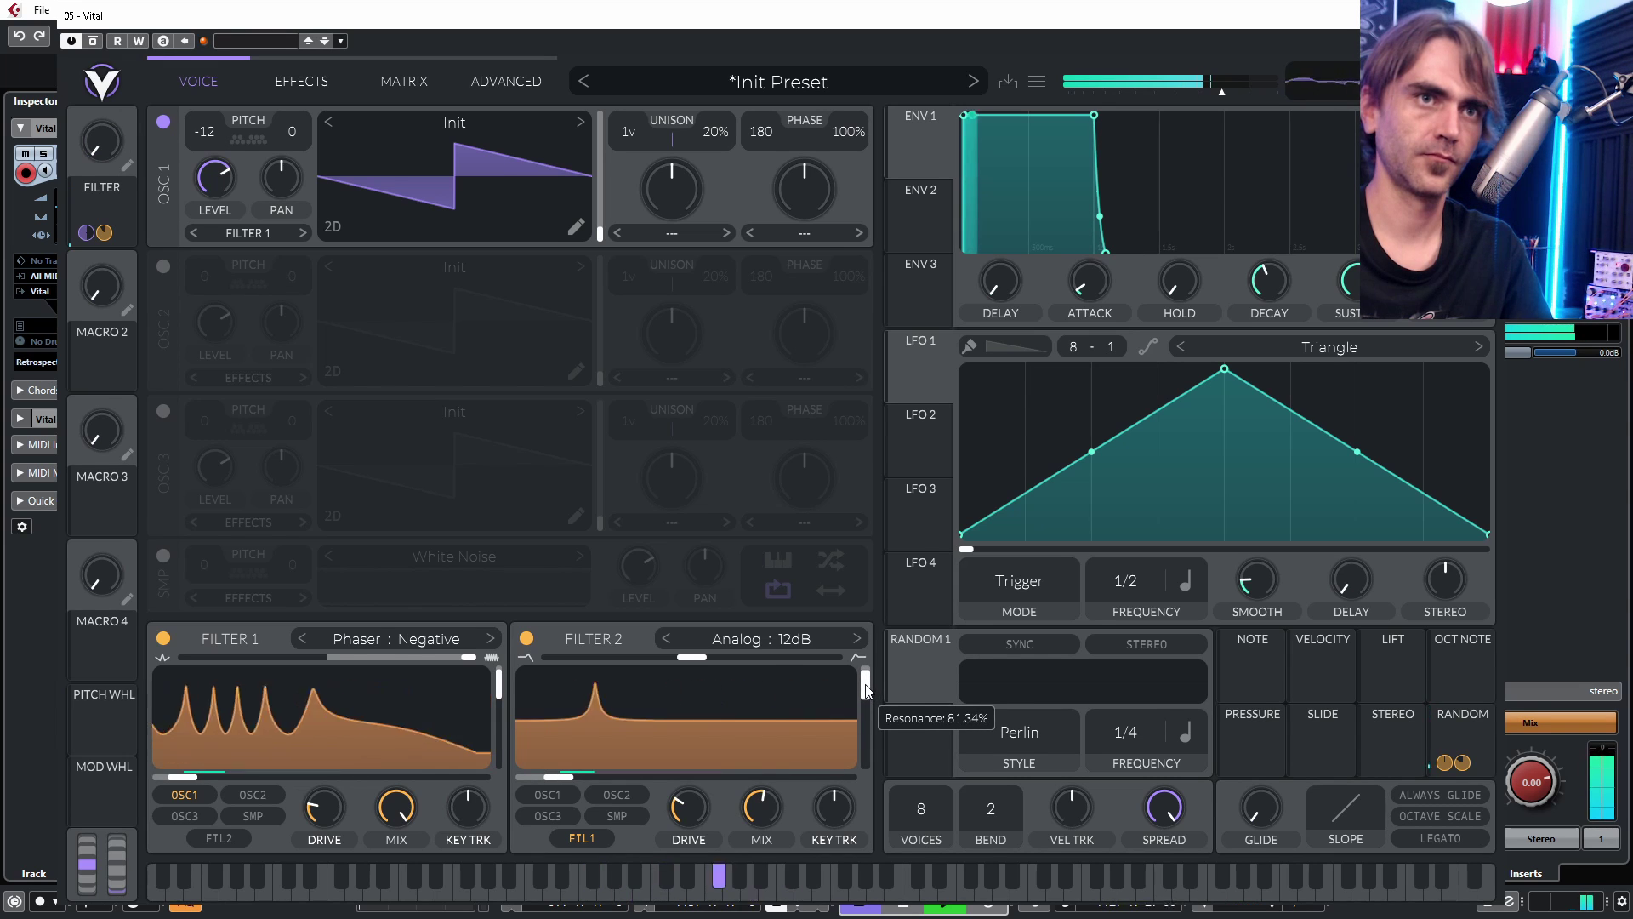
pyautogui.moveTo(789, 787)
pyautogui.mouseDown()
pyautogui.moveTo(836, 701)
pyautogui.moveTo(818, 774)
pyautogui.mouseUp()
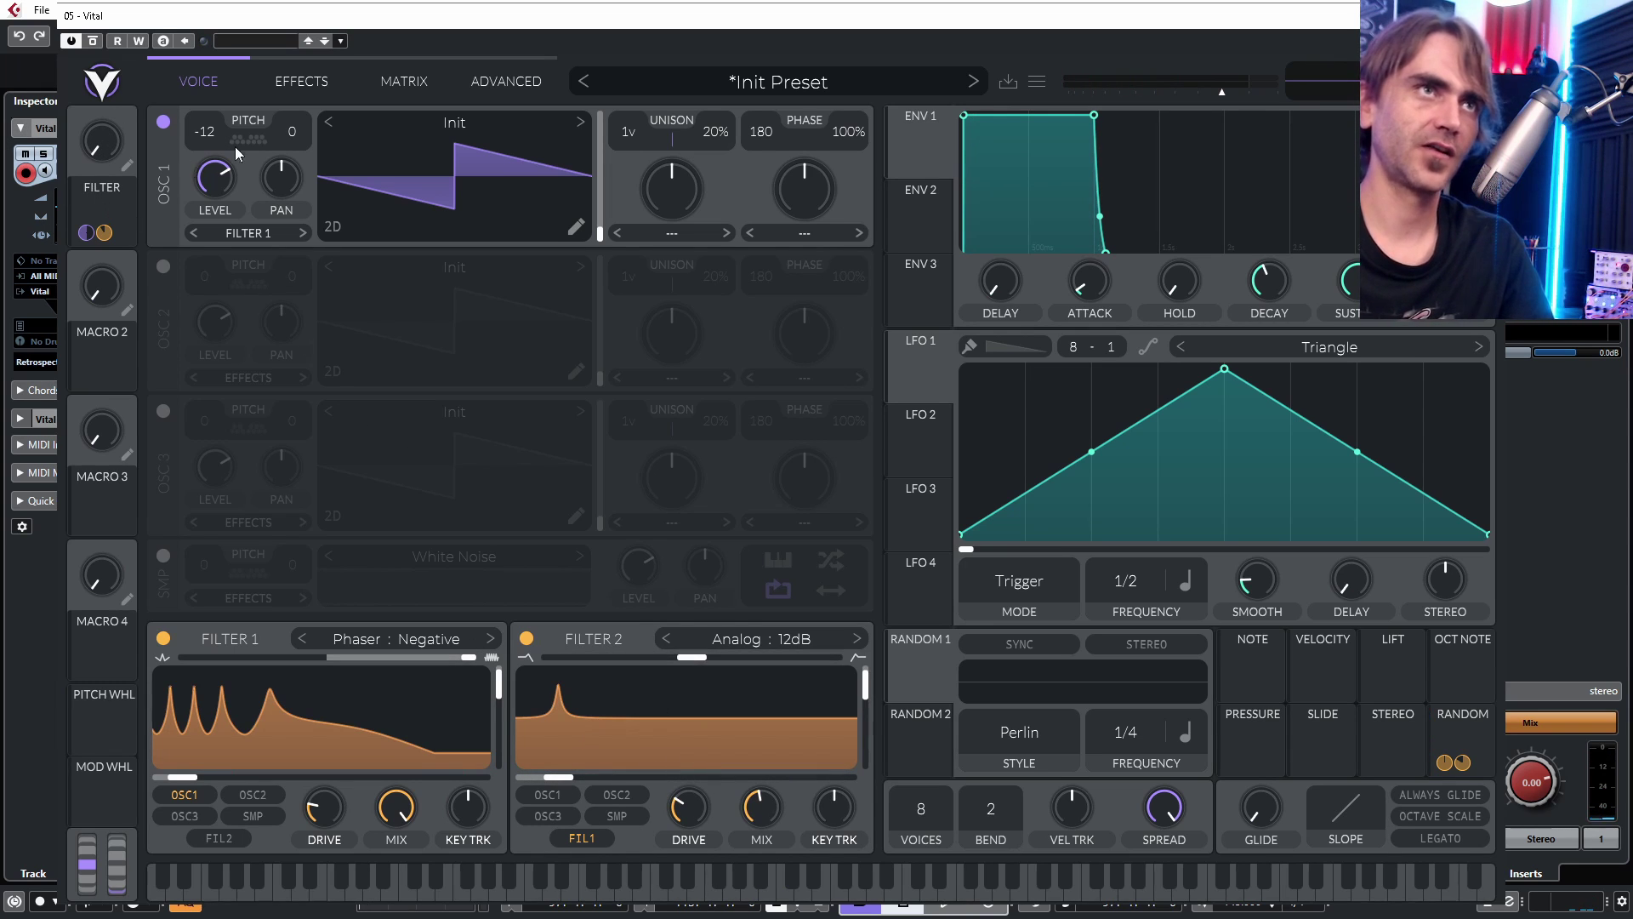
# Step: Modulate the Random-to-Filter 2 cutoff amount negatively with Macro 1, and shape its remap as a steep rise to a full-height plateau
pyautogui.click(405, 83)
pyautogui.moveTo(109, 145); pyautogui.dragTo(109, 109)
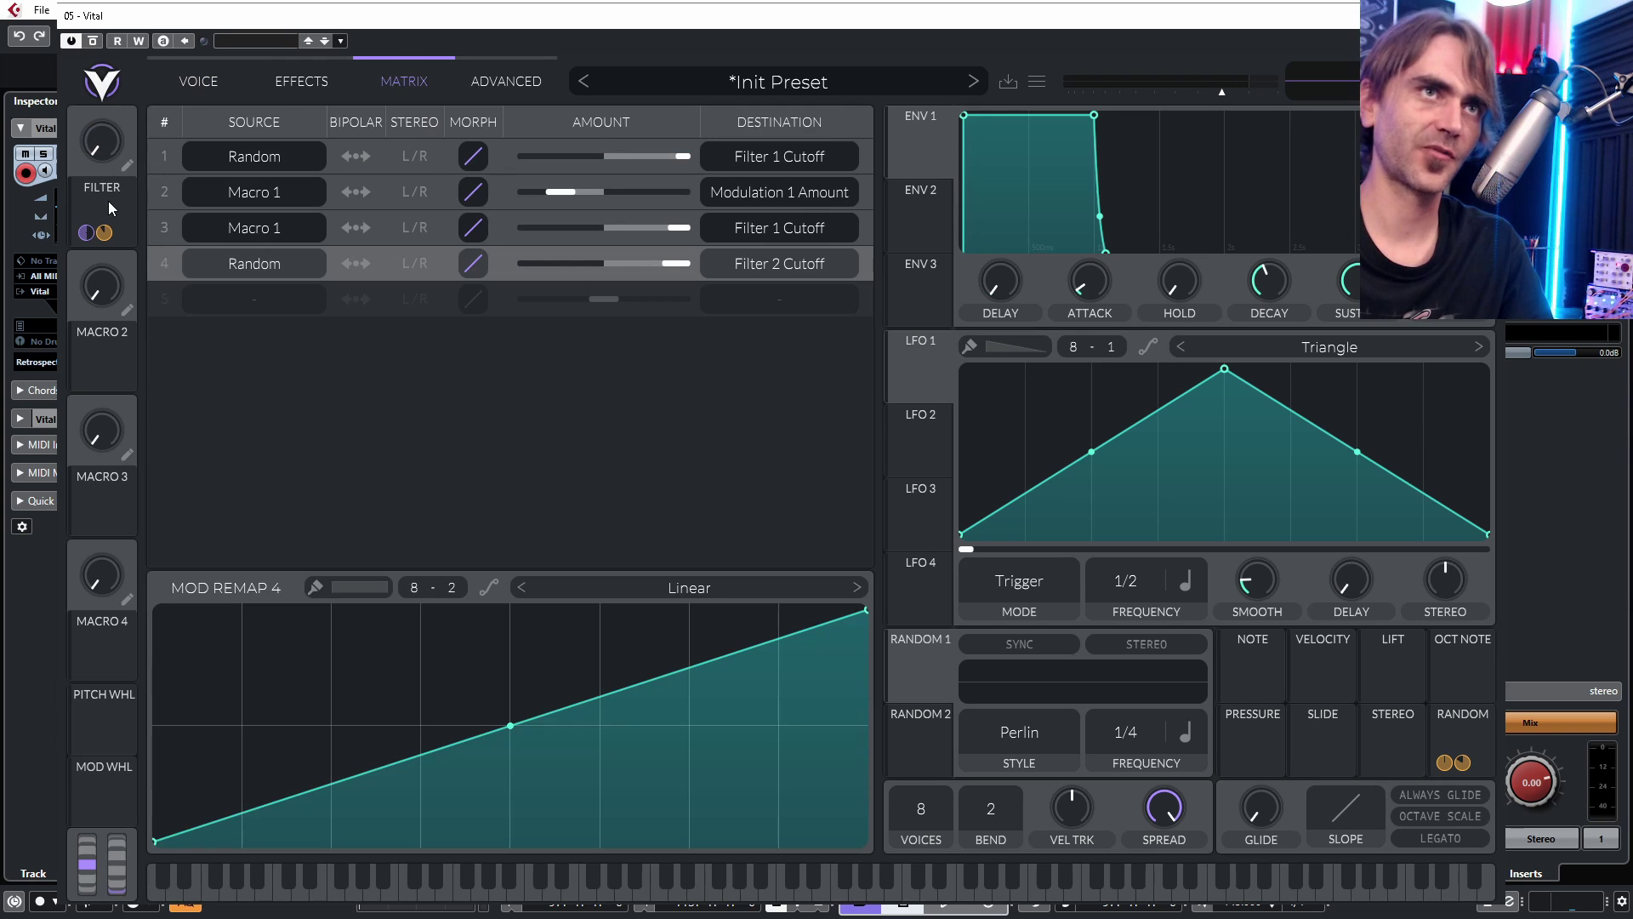
pyautogui.moveTo(109, 200); pyautogui.dragTo(604, 263)
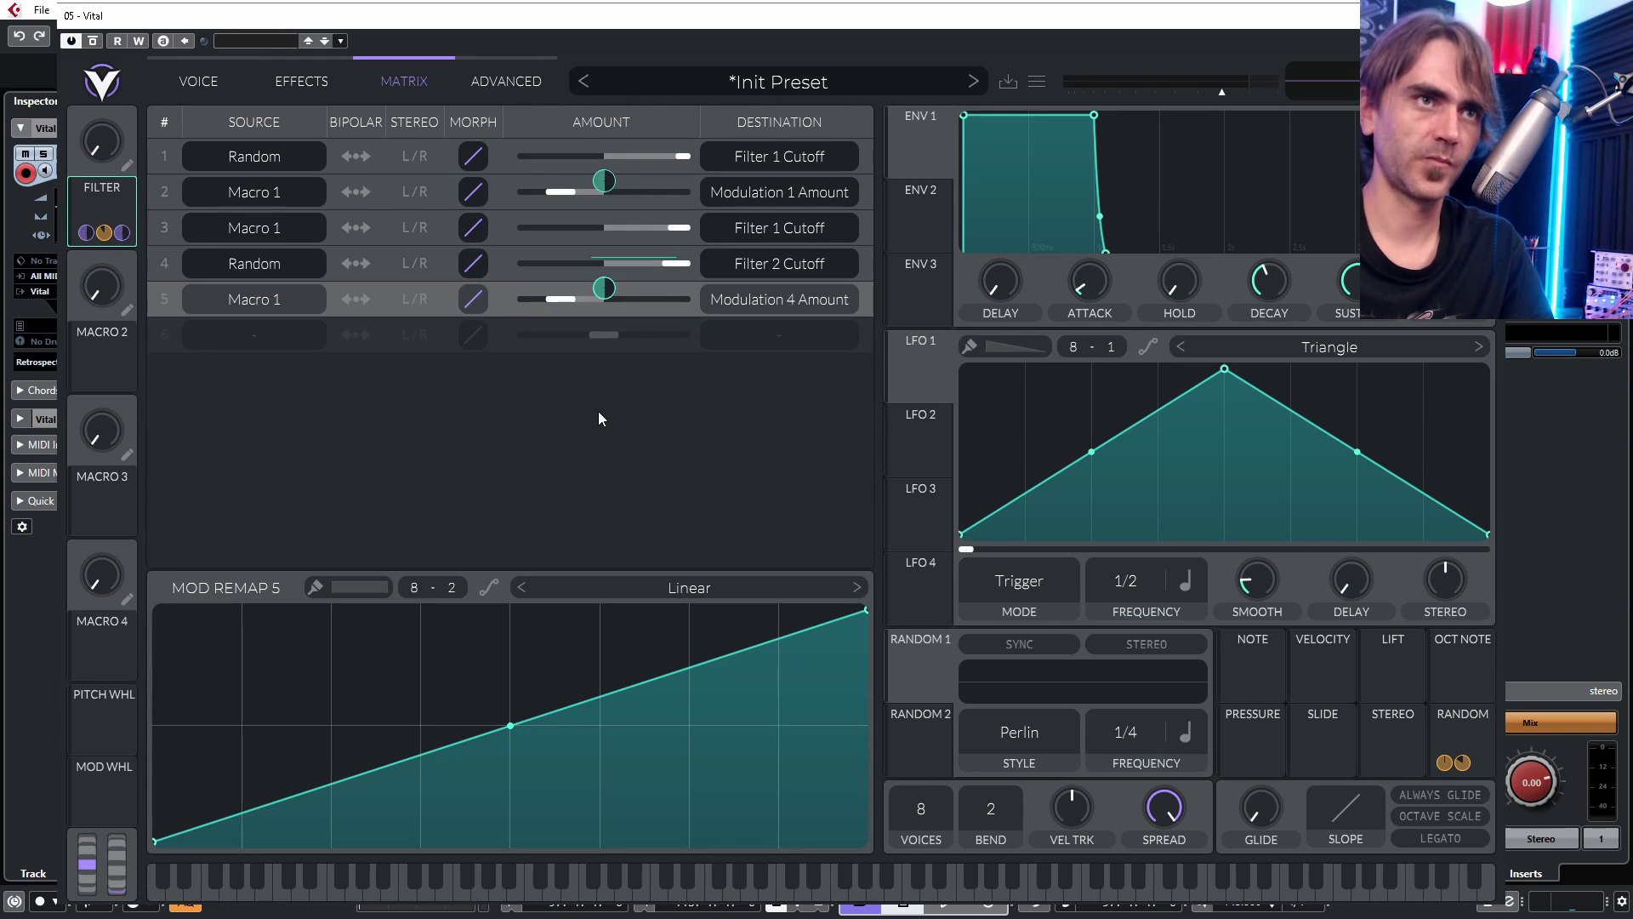
pyautogui.doubleClick(564, 728)
pyautogui.moveTo(564, 728); pyautogui.dragTo(219, 609)
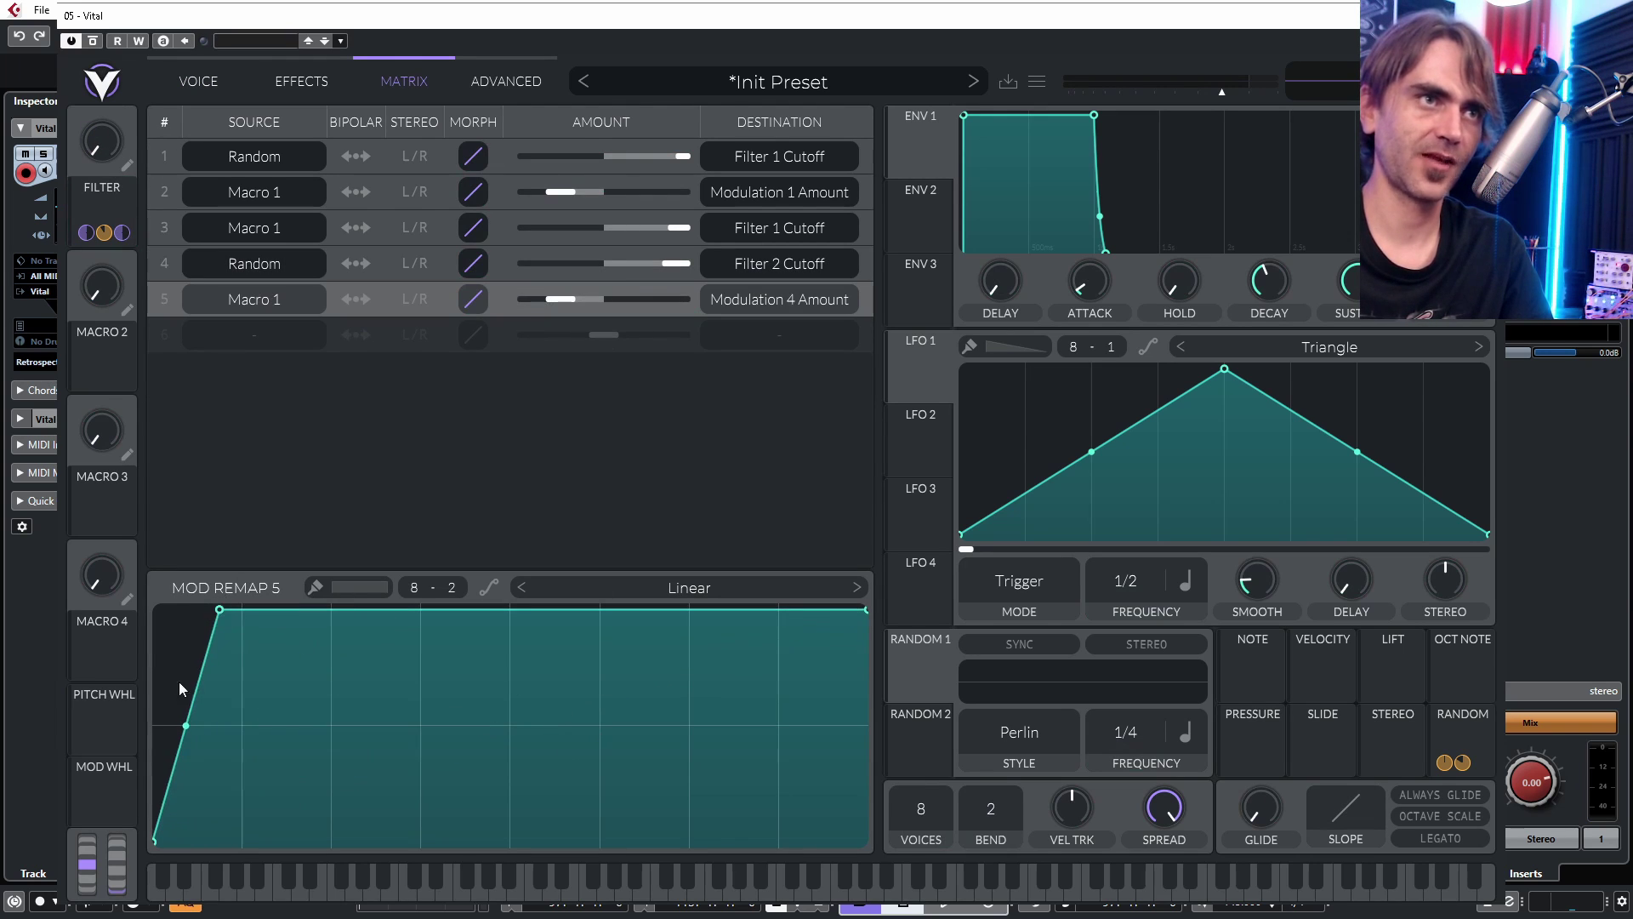
# Step: Test the FILTER macro during playback and raise the Random modulation amount on Filter 2's cutoff to 128
pyautogui.click(200, 81)
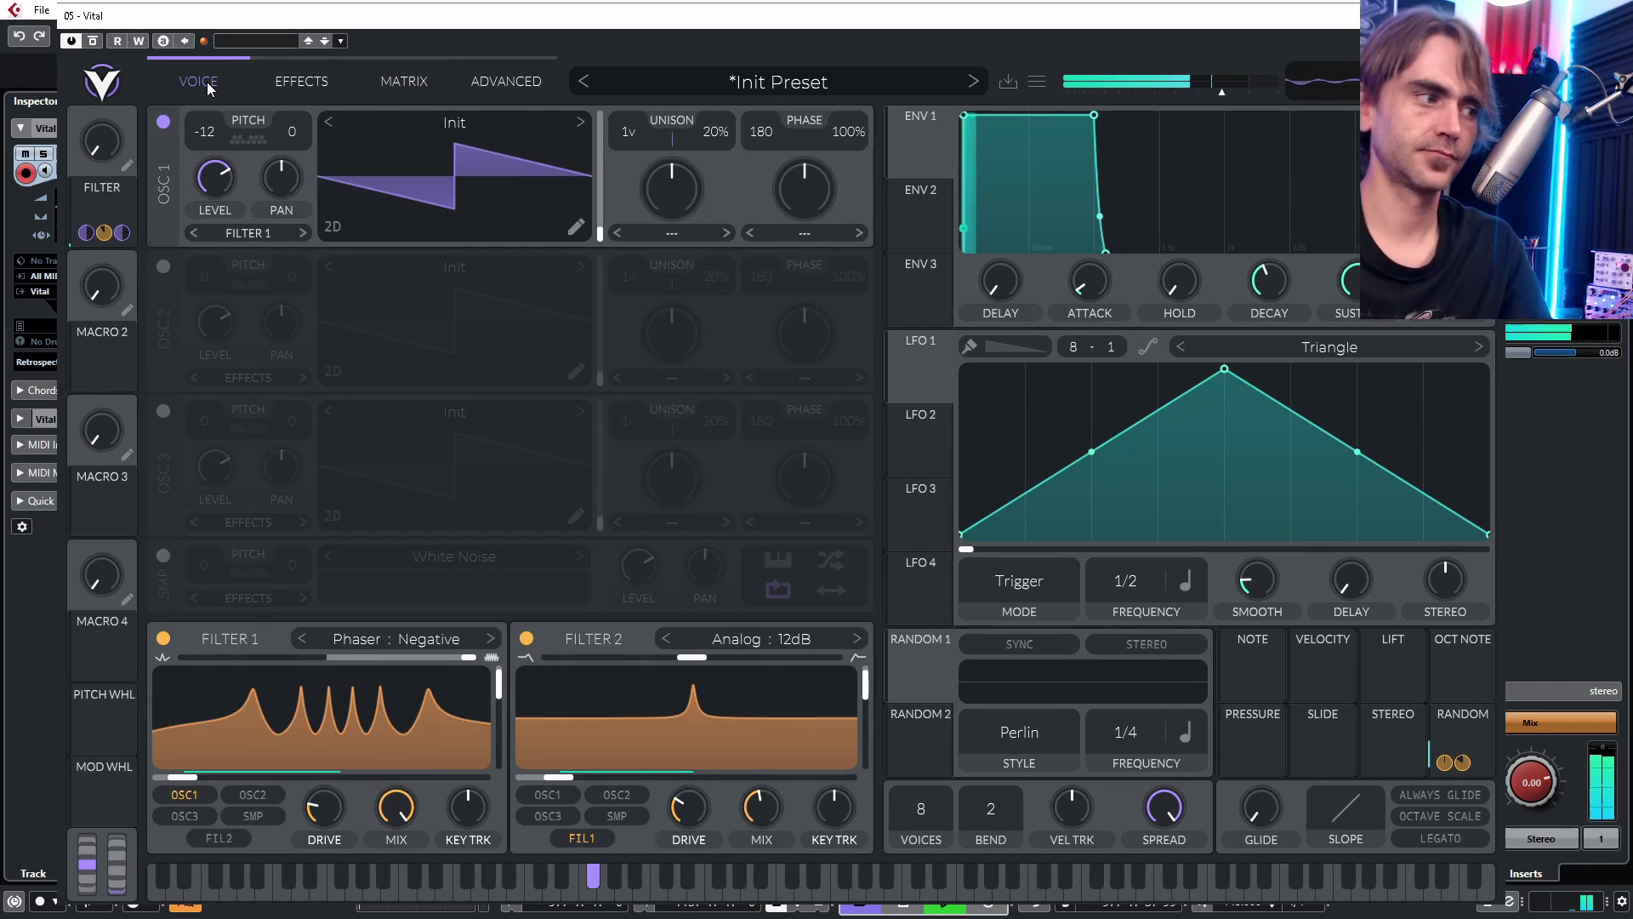
pyautogui.moveTo(109, 147); pyautogui.dragTo(68, 206)
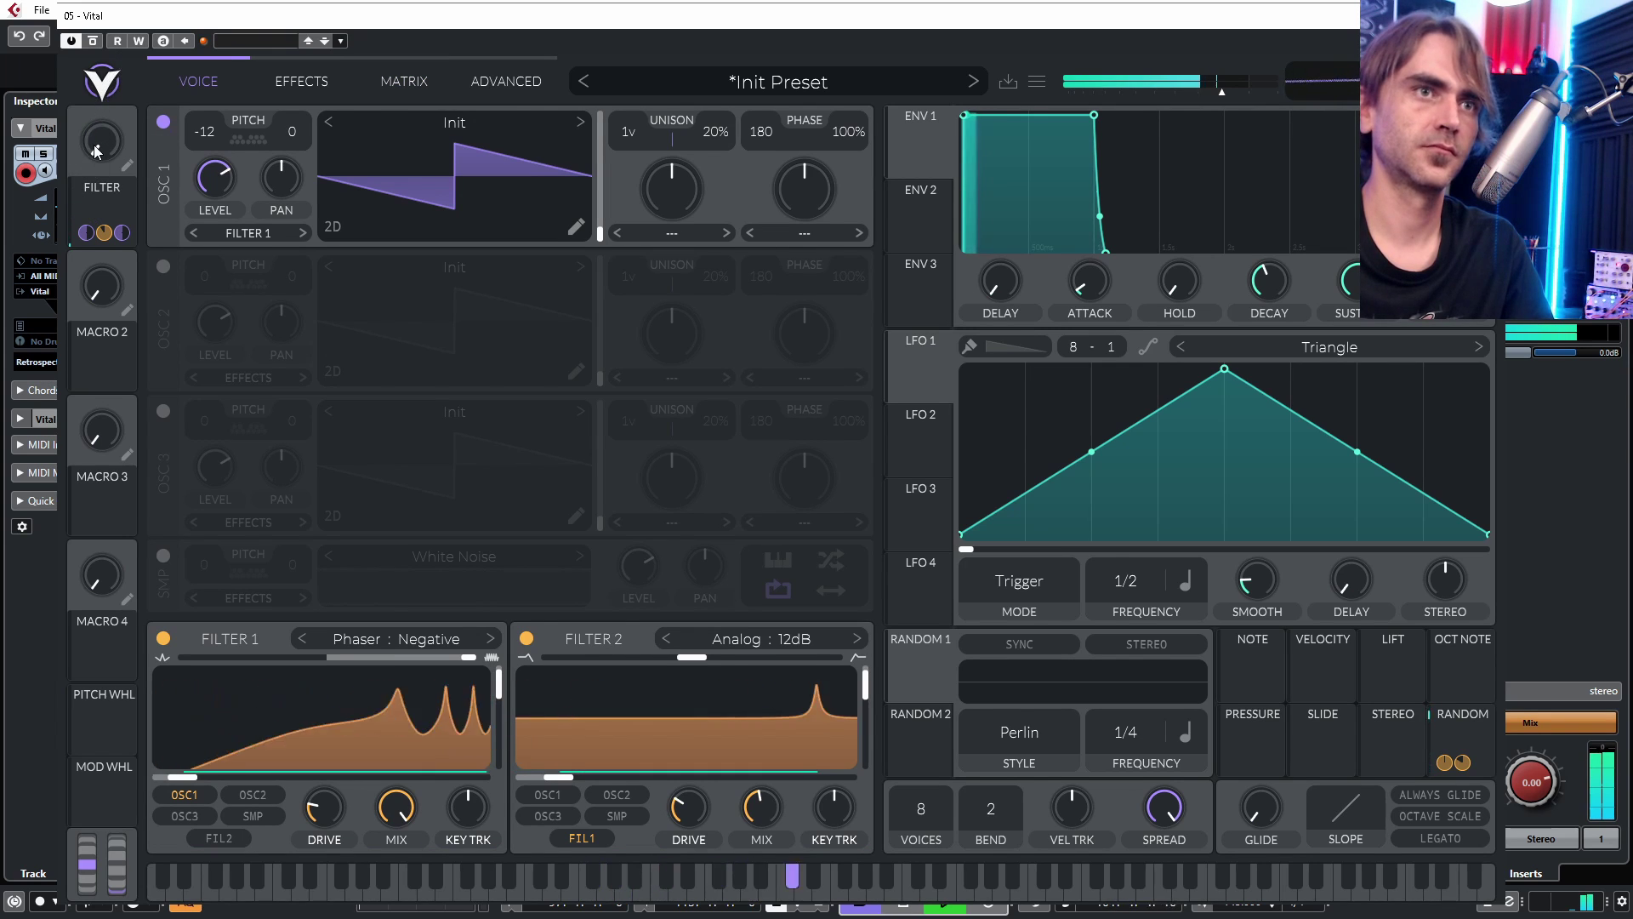
pyautogui.moveTo(1461, 763)
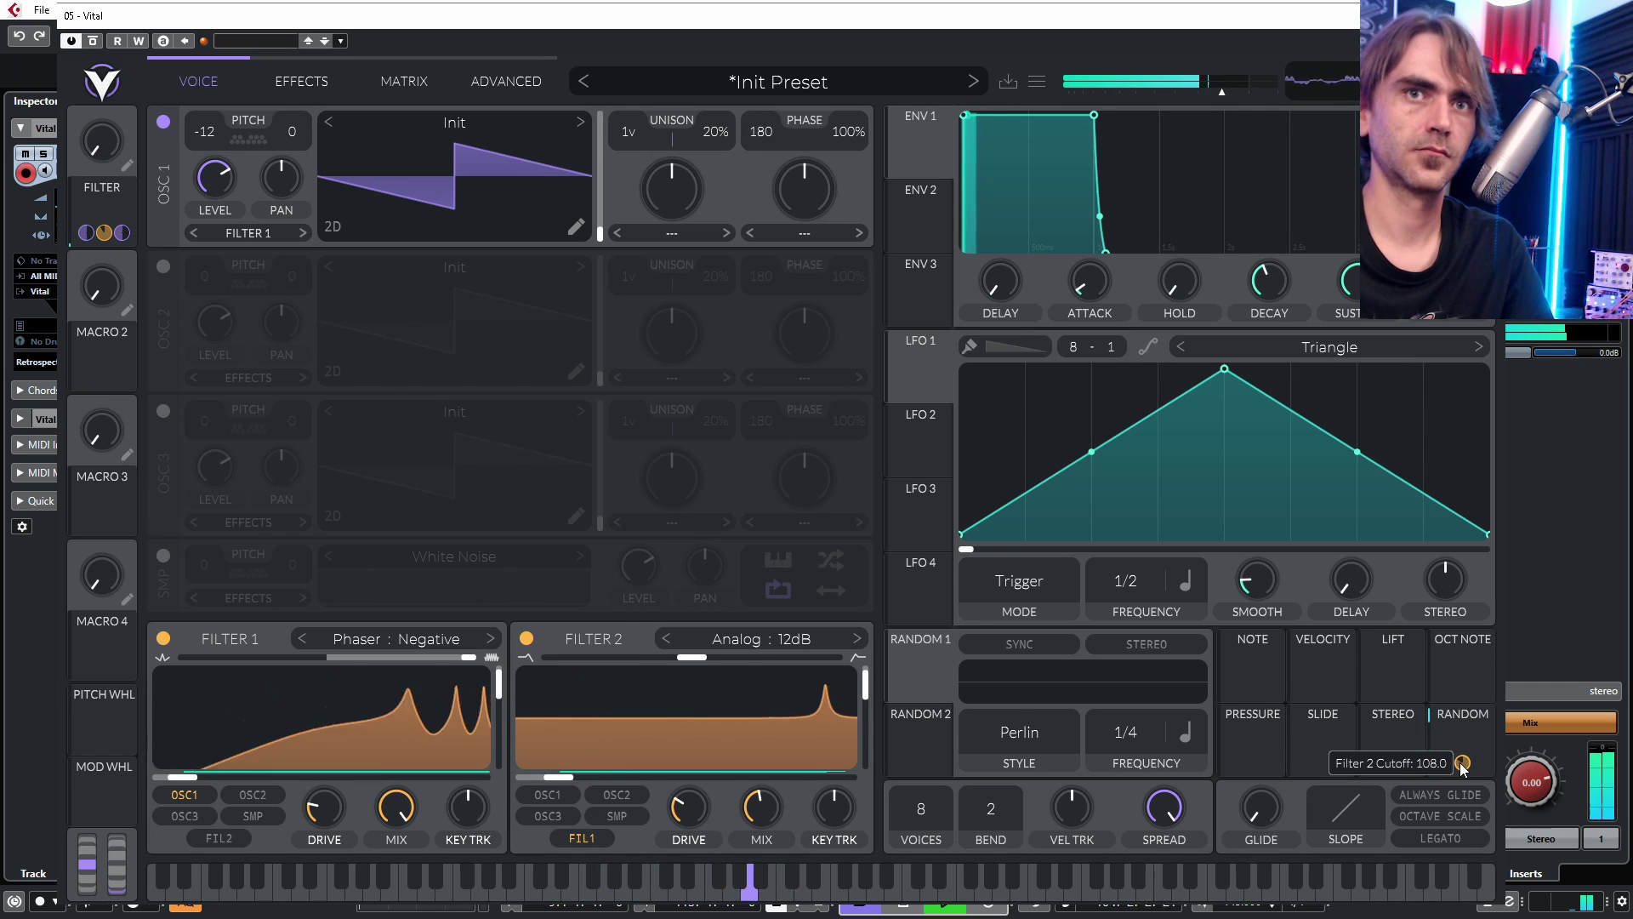
pyautogui.click(389, 89)
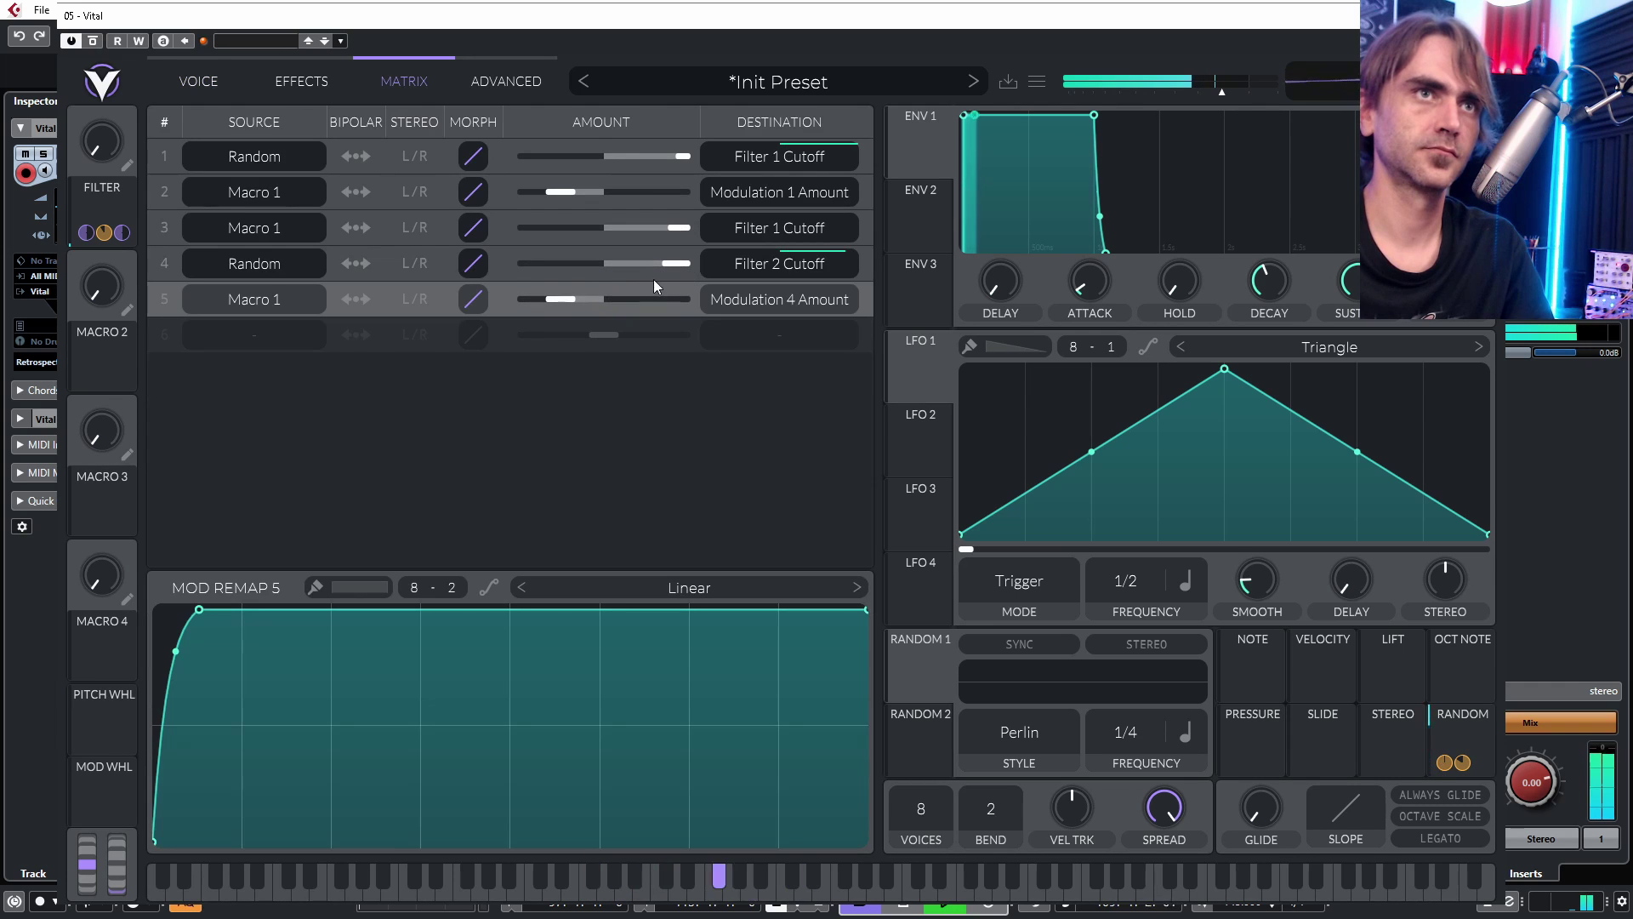
pyautogui.click(682, 263)
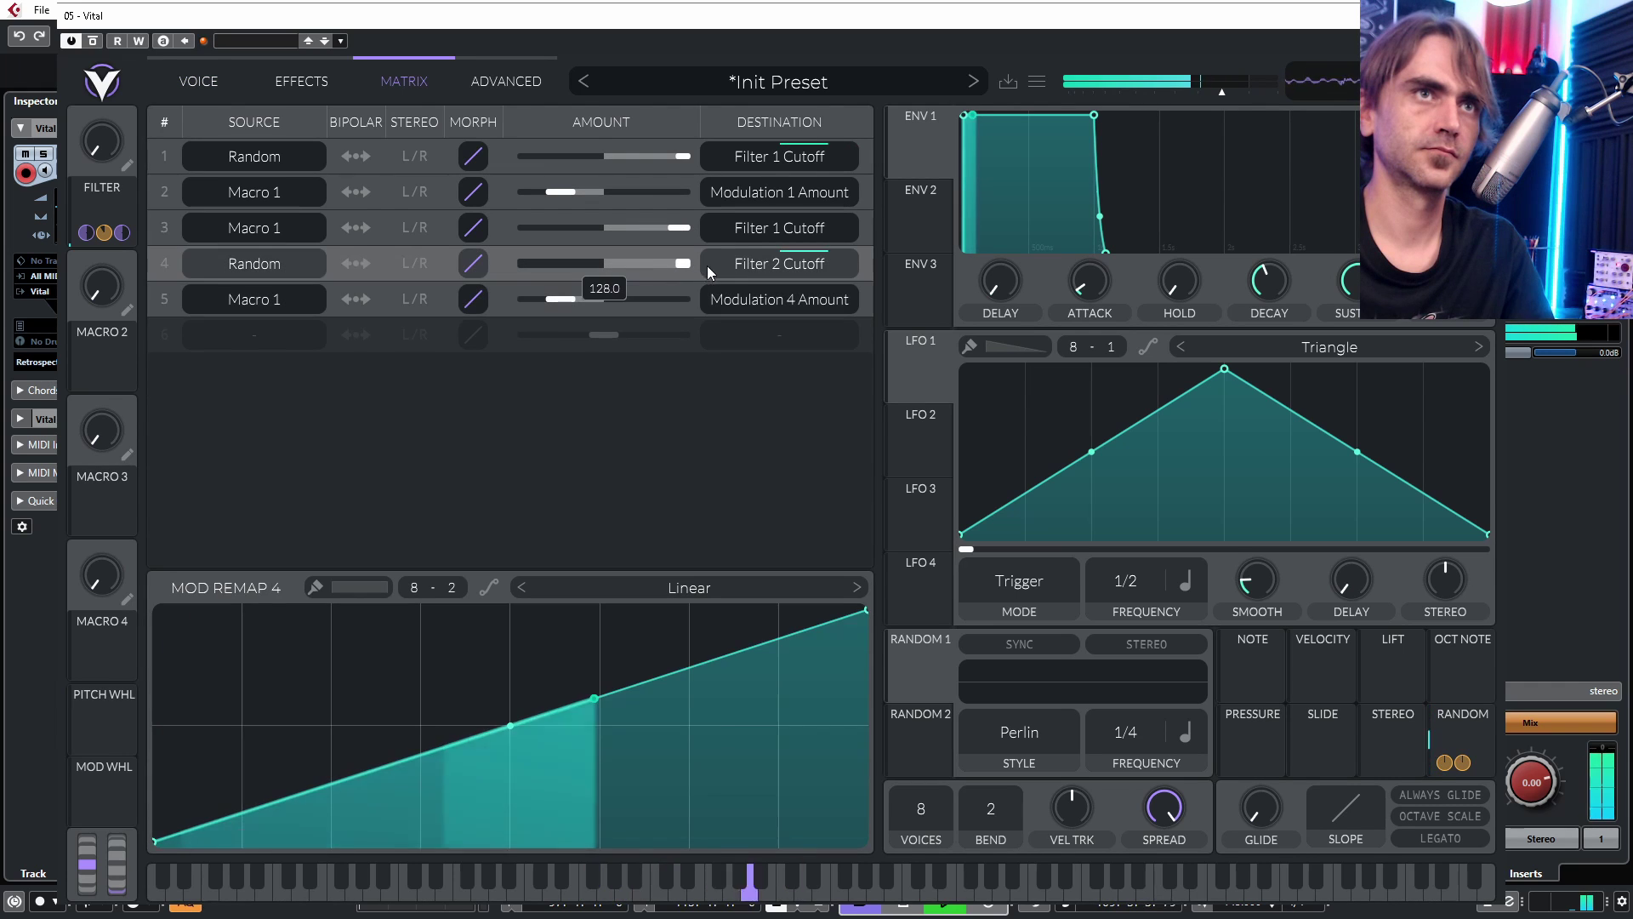
# Step: Sweep the FILTER macro repeatedly during playback to check how it overrides the random movement of both filters
pyautogui.click(187, 83)
pyautogui.moveTo(92, 169); pyautogui.dragTo(120, 64)
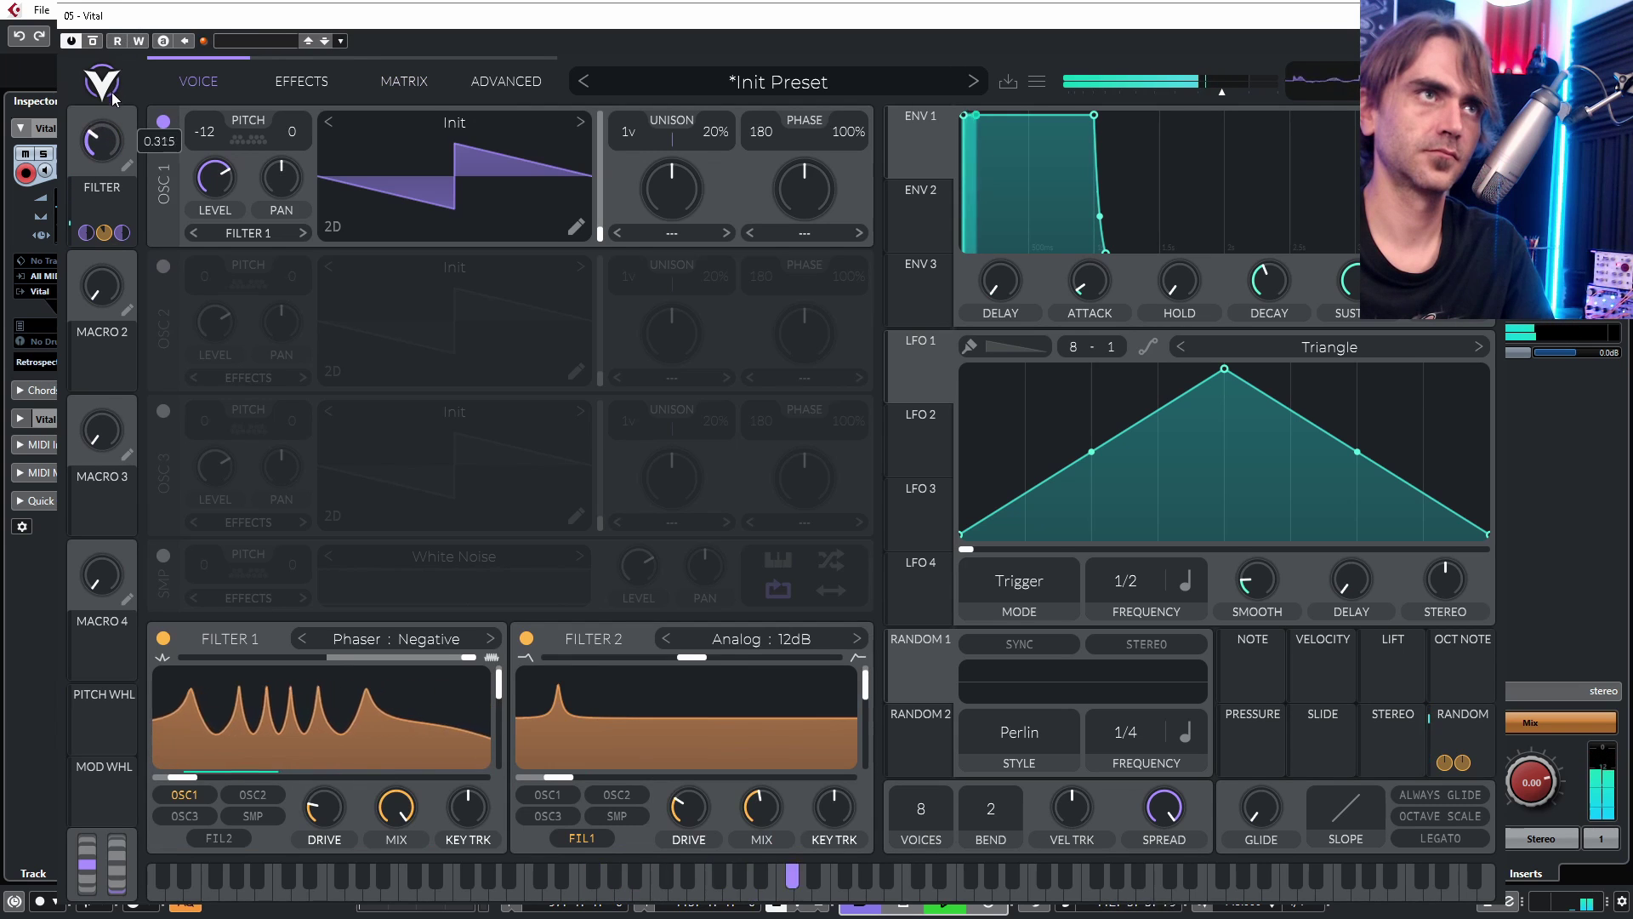
pyautogui.moveTo(111, 132)
pyautogui.mouseDown()
pyautogui.moveTo(108, 166)
pyautogui.moveTo(117, 135)
pyautogui.mouseUp()
pyautogui.moveTo(137, 49); pyautogui.dragTo(148, 45)
pyautogui.moveTo(110, 163); pyautogui.dragTo(141, 135)
# Step: Raise the master volume slightly to about -3.9 dB and try the FILTER macro again, returning it to zero
pyautogui.moveTo(1239, 92)
pyautogui.mouseDown()
pyautogui.moveTo(1214, 93)
pyautogui.moveTo(1246, 91)
pyautogui.mouseUp()
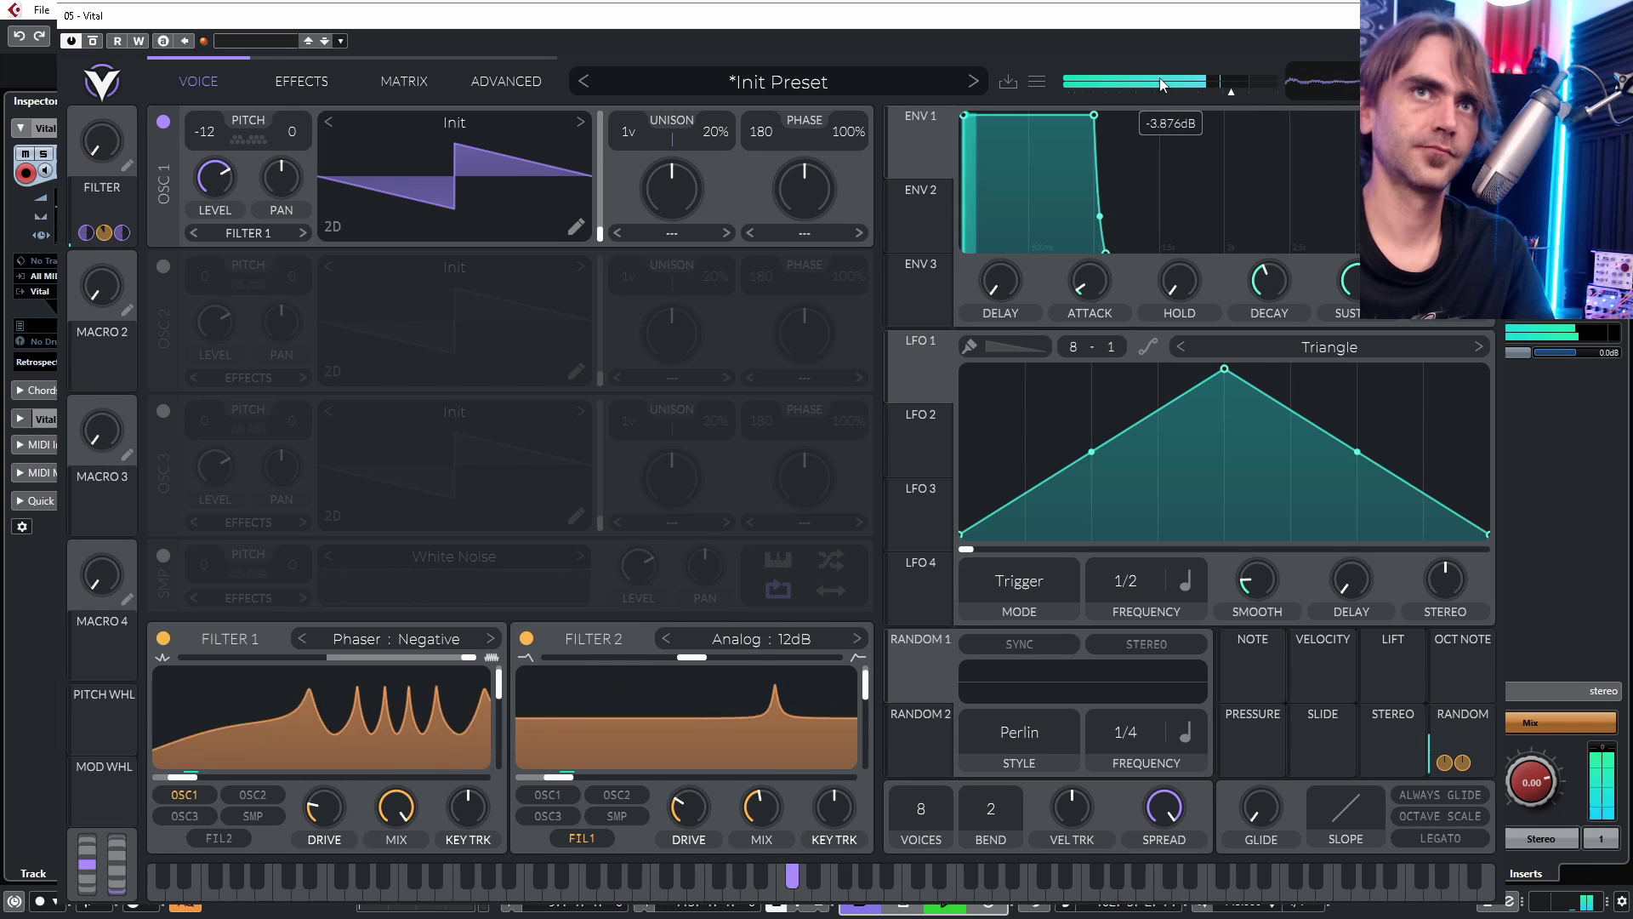
pyautogui.click(281, 85)
pyautogui.click(197, 80)
pyautogui.moveTo(103, 142); pyautogui.dragTo(120, 197)
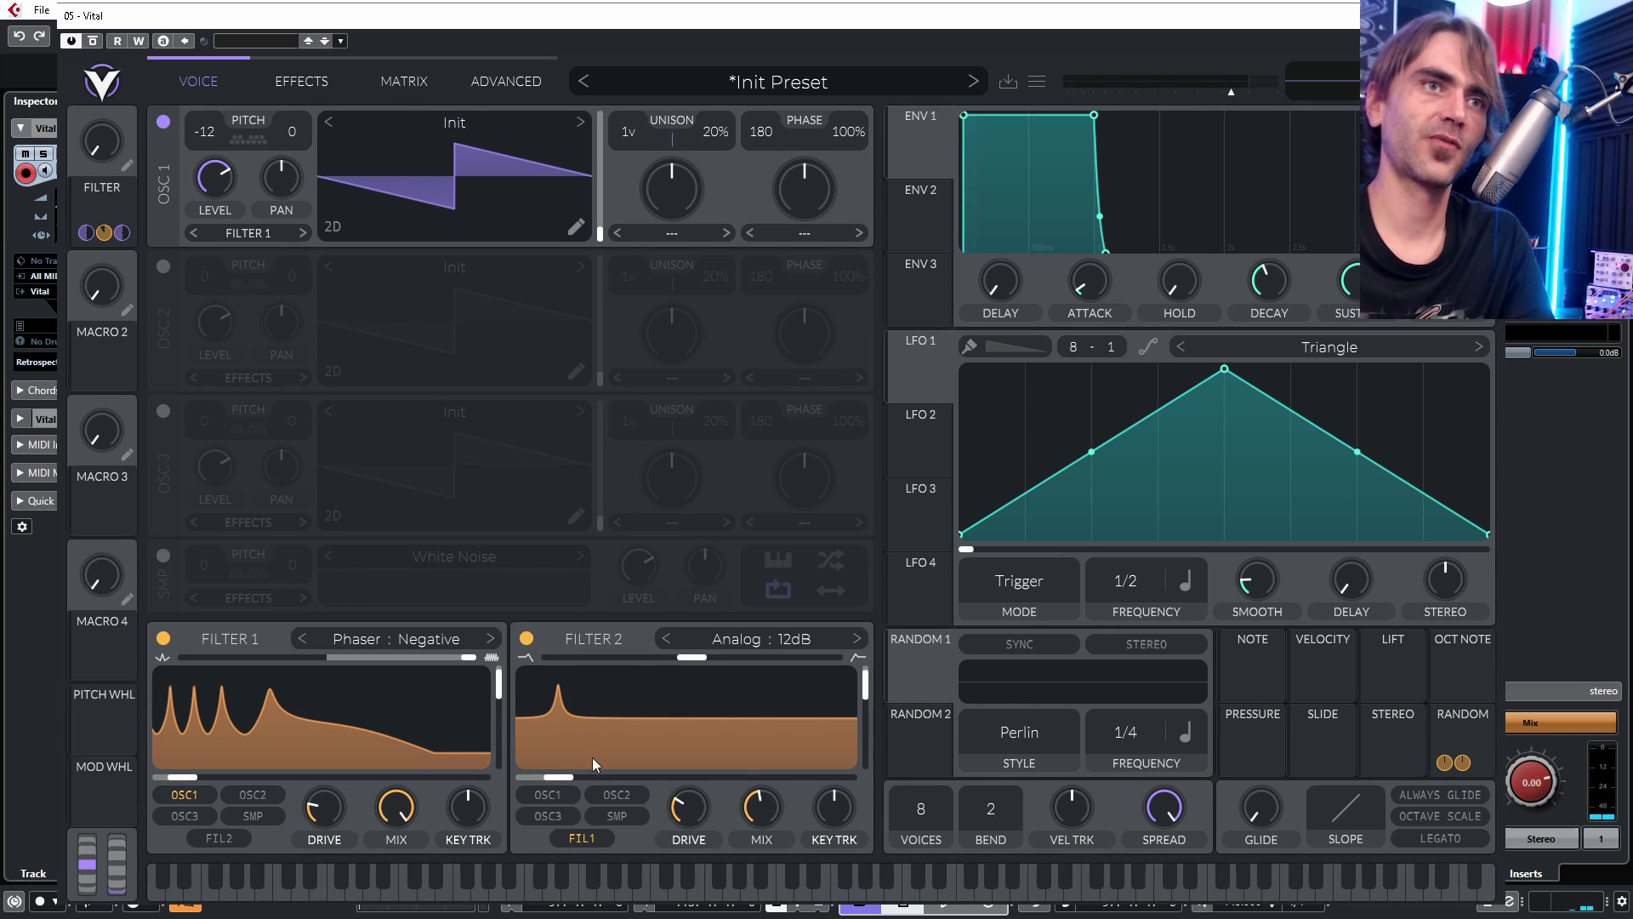
# Step: Redraw the Random-to-Filter 2 cutoff remap as eight flat steps of uneven heights, and audition it with the FILTER macro
pyautogui.click(391, 80)
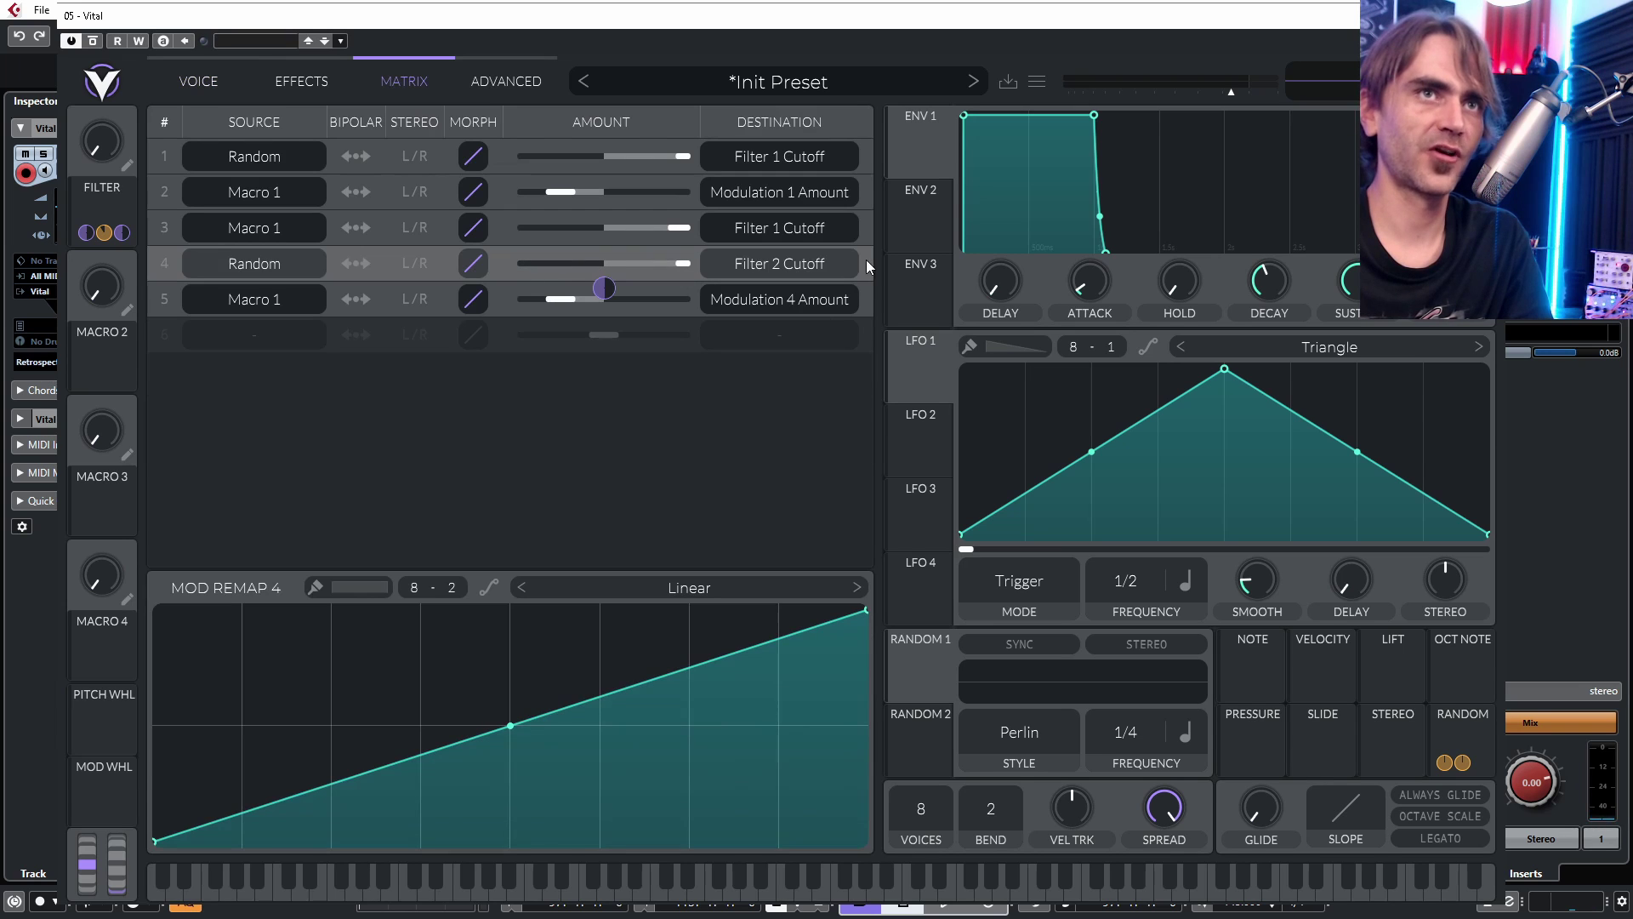
pyautogui.moveTo(154, 840)
pyautogui.mouseDown()
pyautogui.moveTo(153, 646)
pyautogui.moveTo(146, 795)
pyautogui.moveTo(189, 814)
pyautogui.moveTo(221, 731)
pyautogui.moveTo(360, 661)
pyautogui.moveTo(427, 801)
pyautogui.moveTo(502, 801)
pyautogui.mouseUp()
pyautogui.moveTo(557, 685)
pyautogui.mouseDown()
pyautogui.moveTo(645, 801)
pyautogui.moveTo(724, 669)
pyautogui.moveTo(815, 775)
pyautogui.mouseUp()
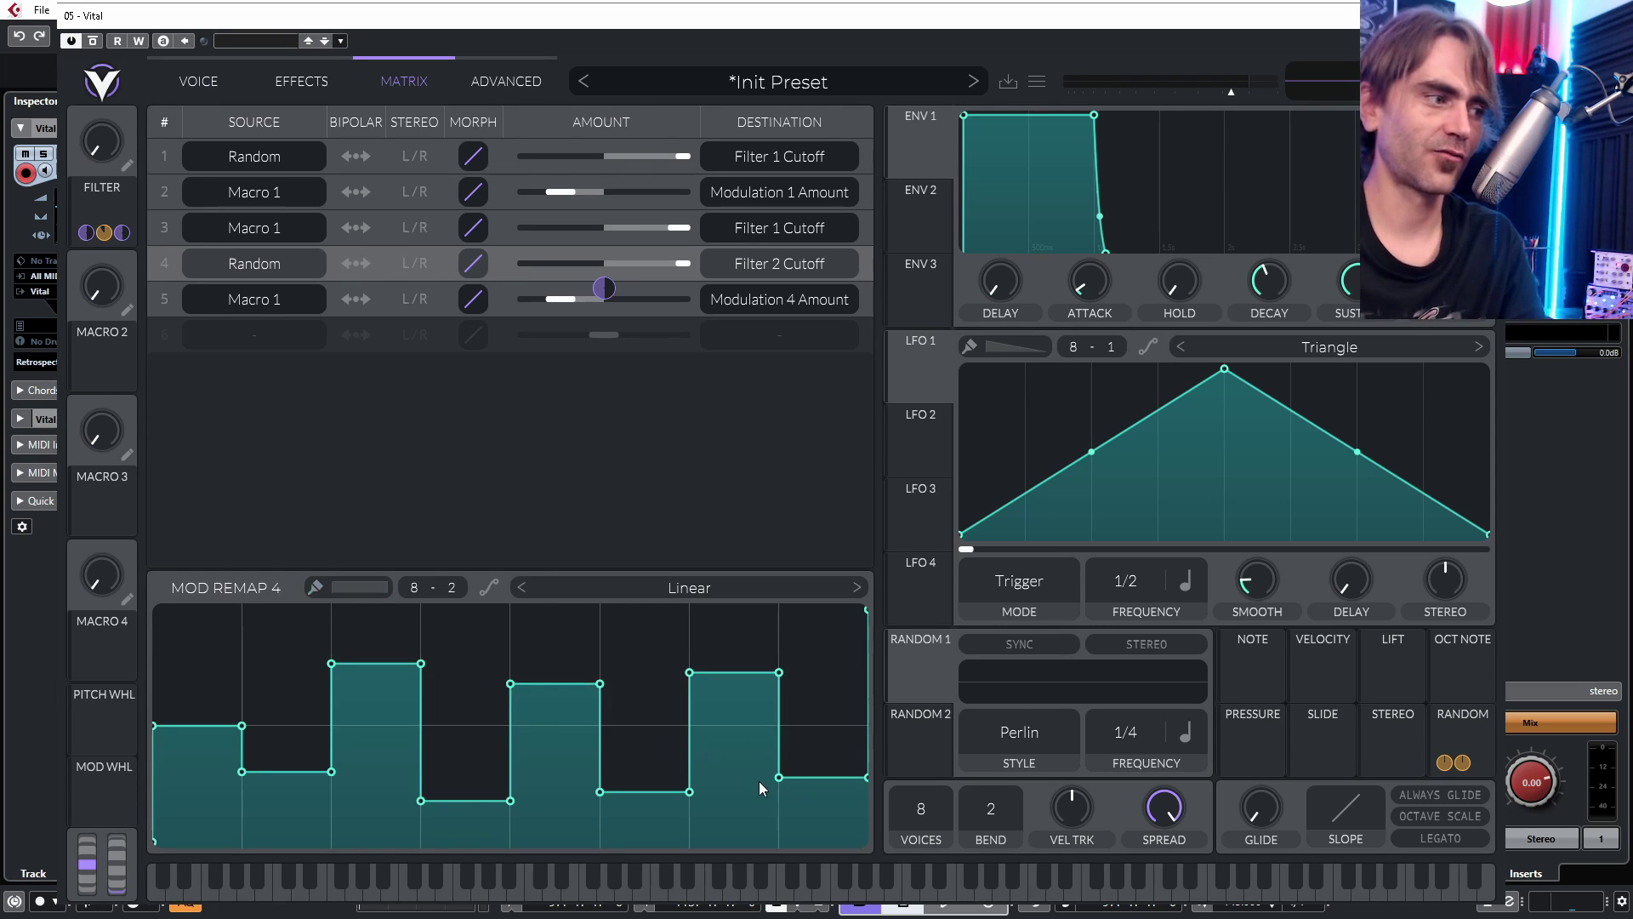
pyautogui.keyDown('shift'); pyautogui.click(372, 643); pyautogui.keyUp('shift')
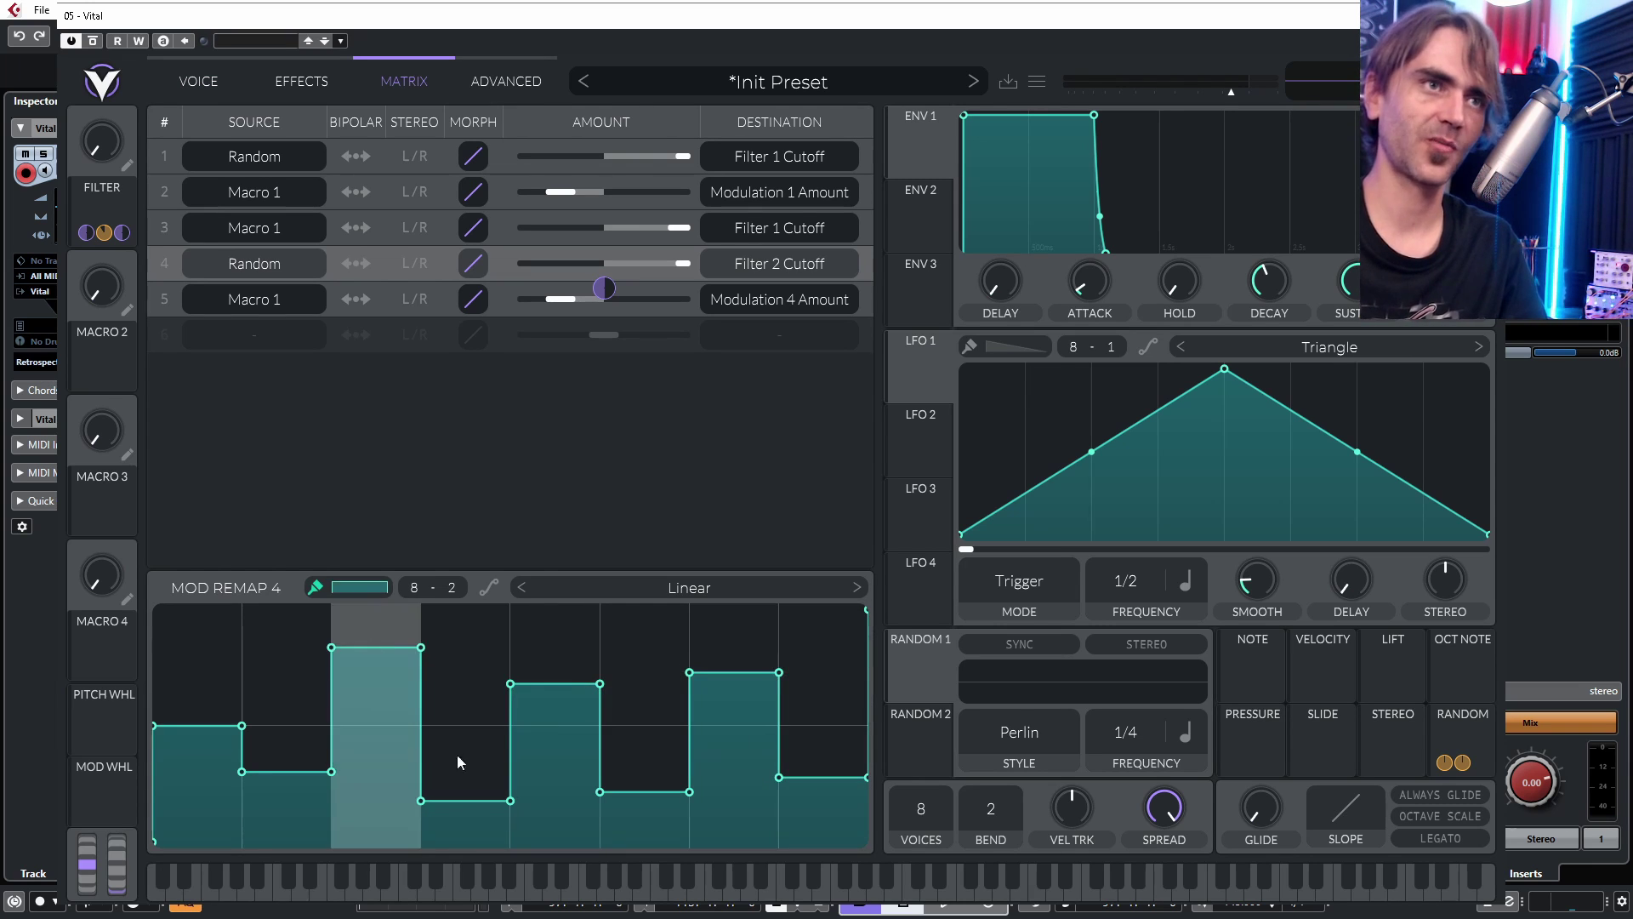
pyautogui.keyDown('ctrl'); pyautogui.click(444, 841); pyautogui.keyUp('ctrl')
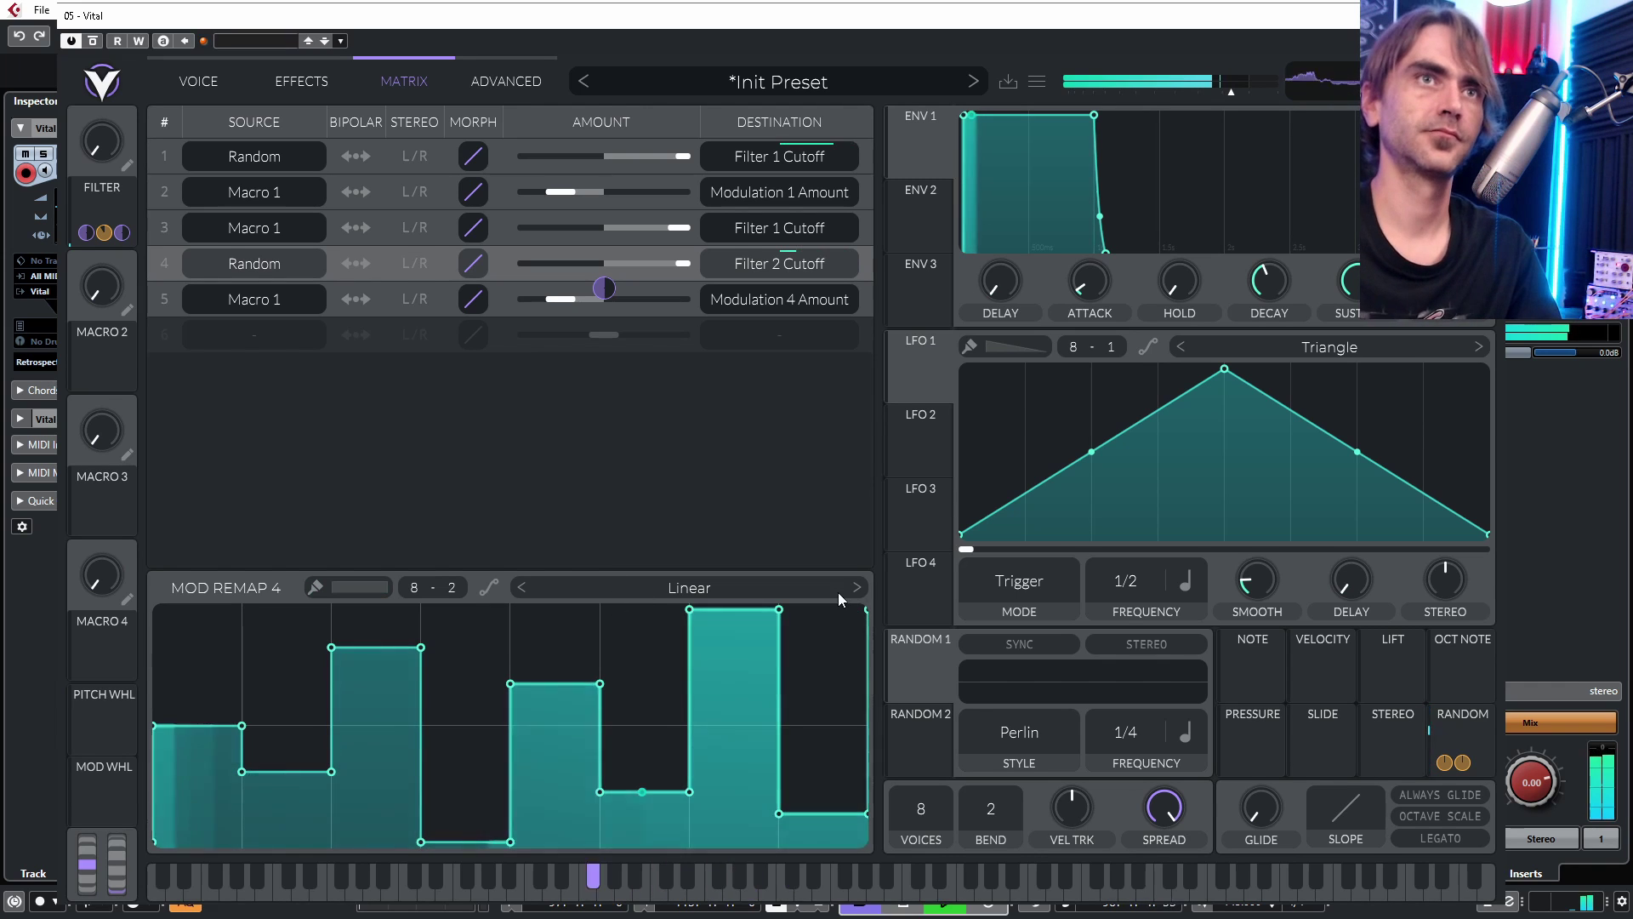
pyautogui.click(188, 79)
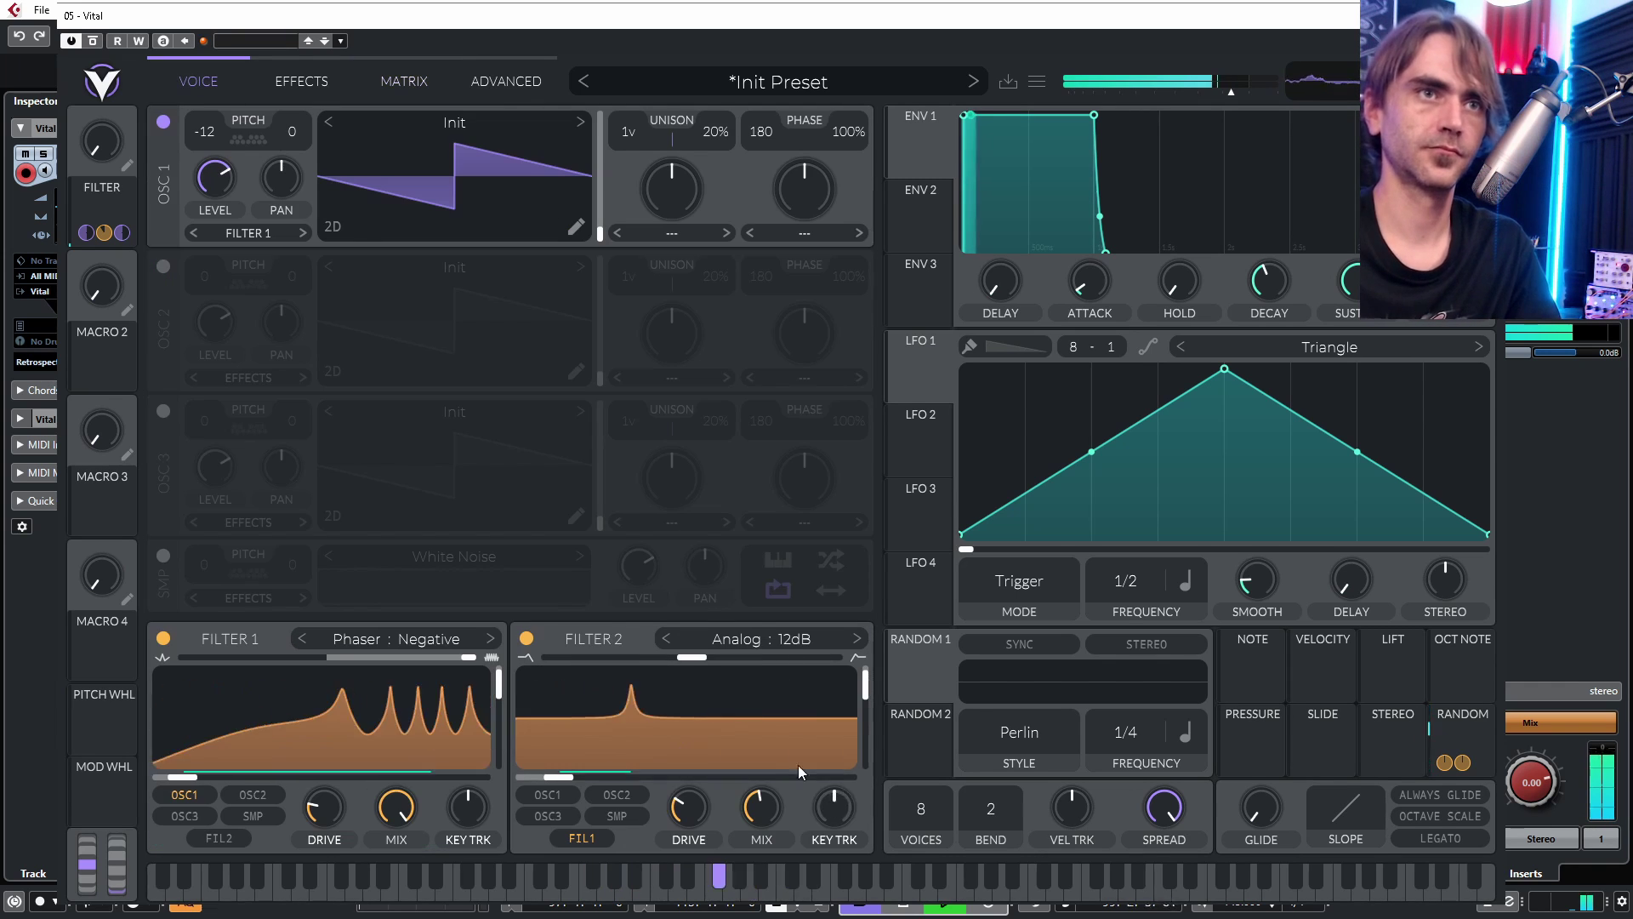
pyautogui.moveTo(114, 138)
pyautogui.mouseDown()
pyautogui.moveTo(175, 19)
pyautogui.moveTo(145, 141)
pyautogui.mouseUp()
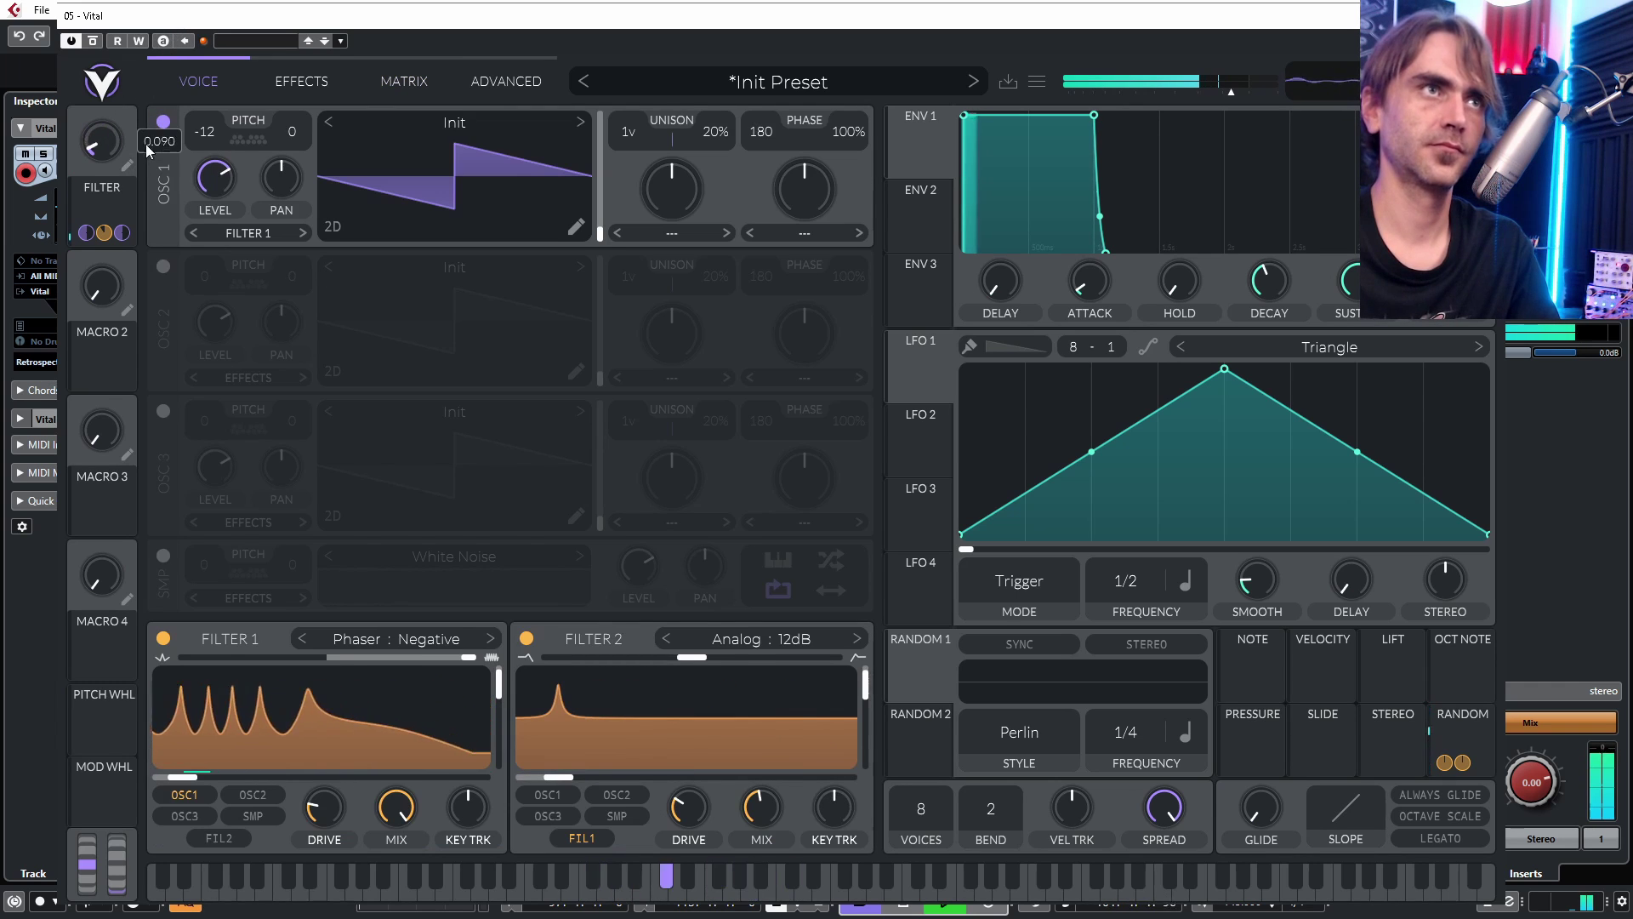
# Step: Modulate Filter 2's cutoff, mix, and resonance with the FILTER macro, and sweep the macro up and back to zero
pyautogui.moveTo(90, 198); pyautogui.dragTo(561, 776)
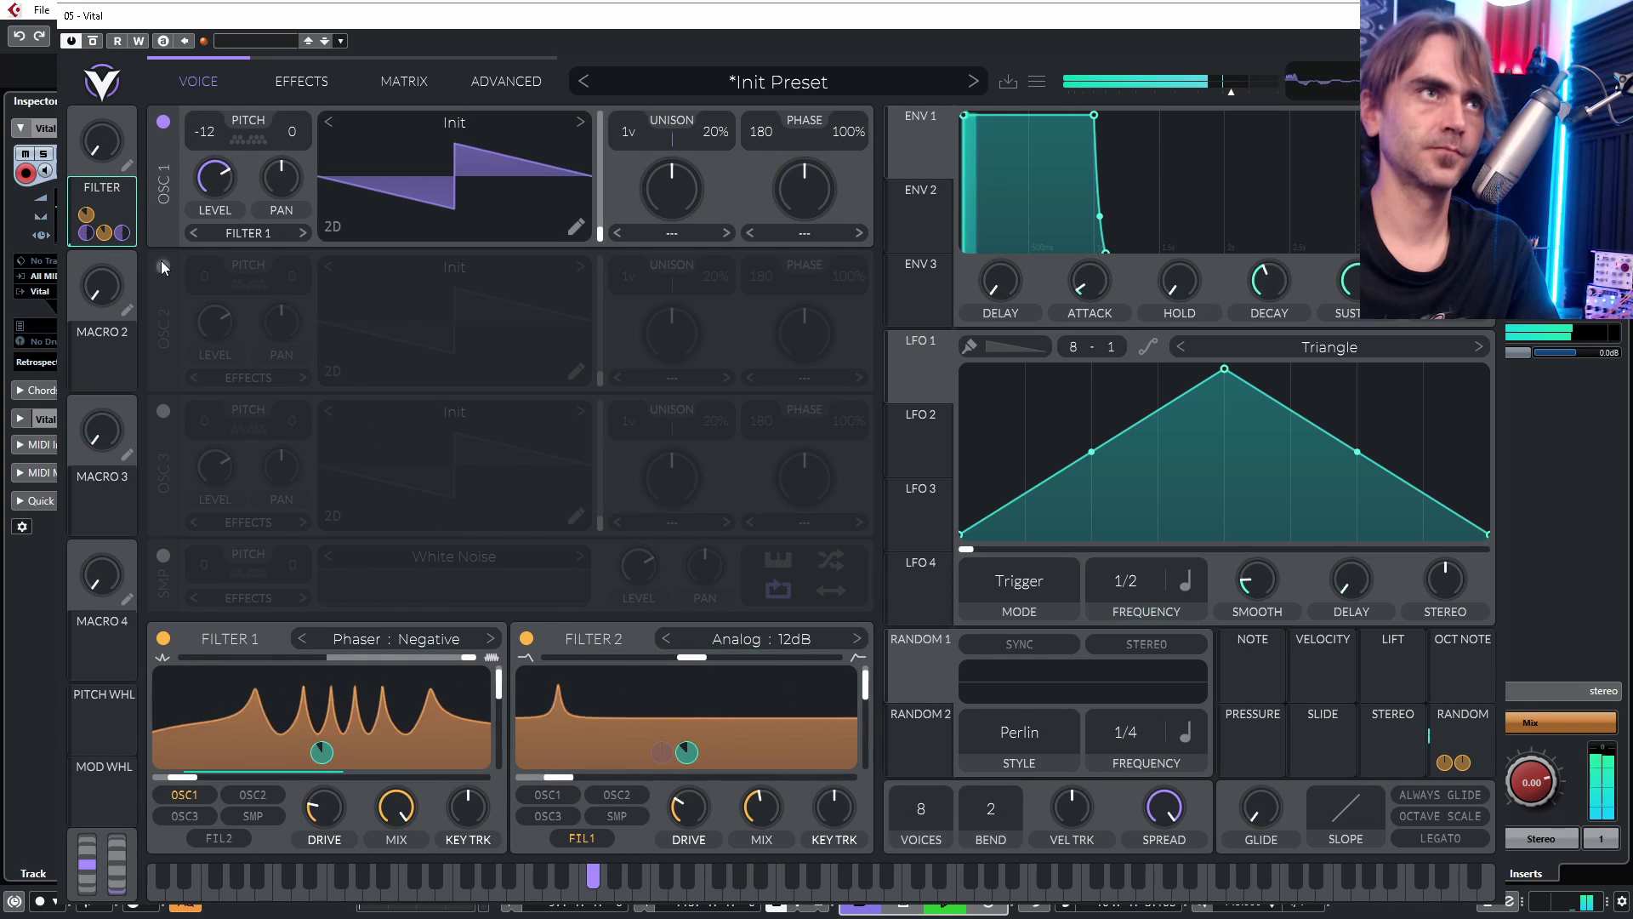
pyautogui.moveTo(104, 158); pyautogui.dragTo(763, 808)
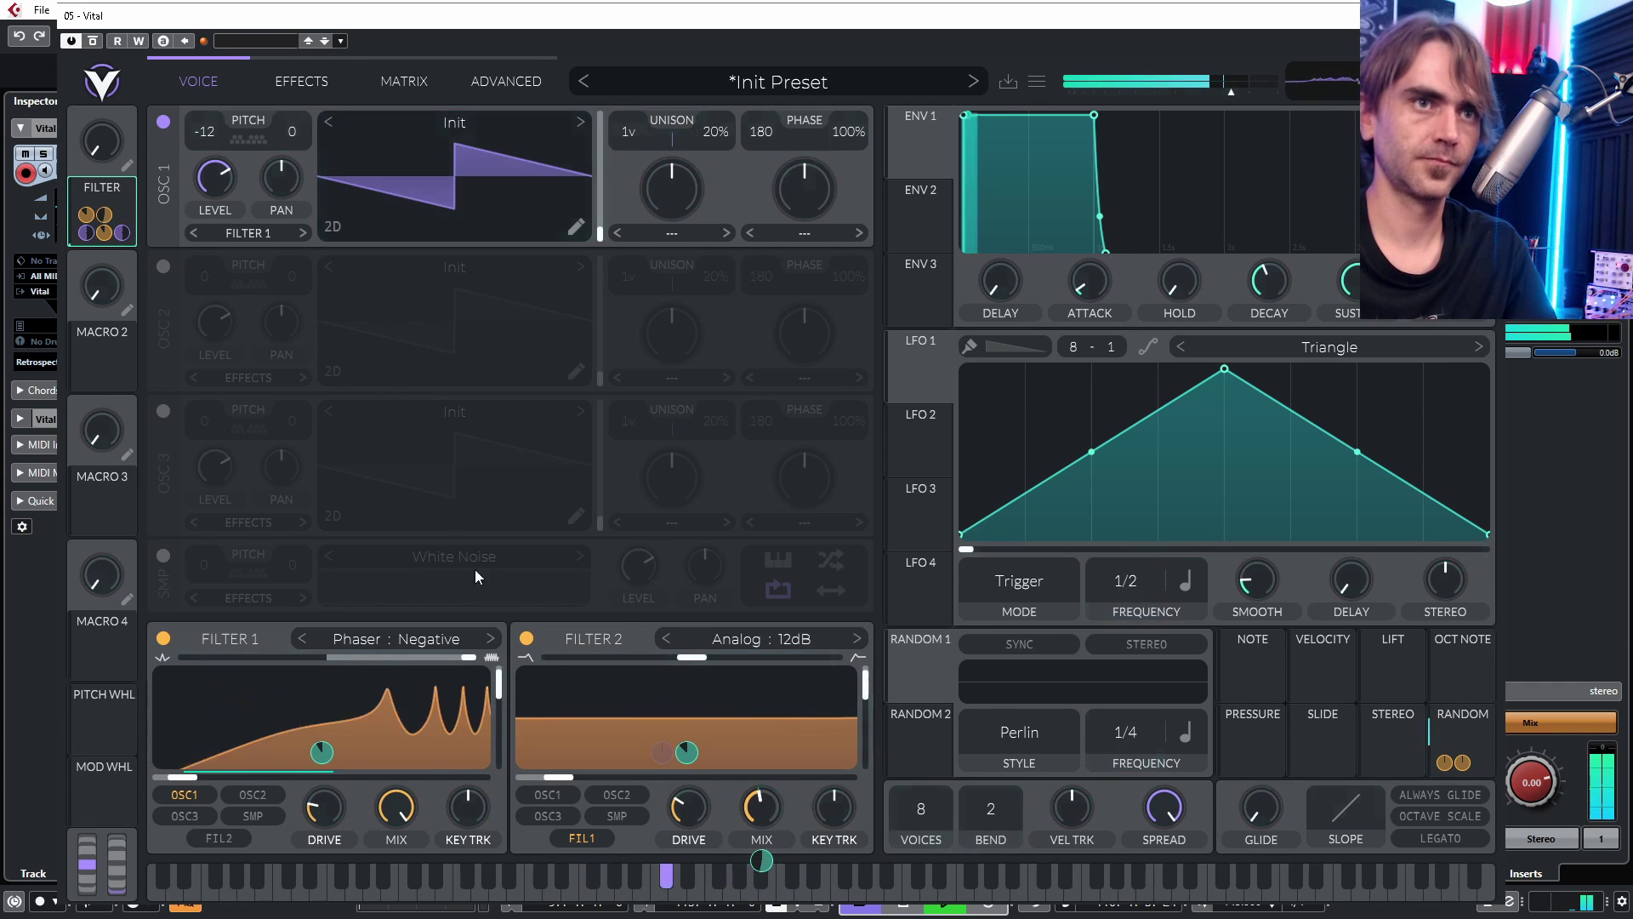
pyautogui.moveTo(100, 170); pyautogui.dragTo(842, 716)
pyautogui.moveTo(104, 146); pyautogui.dragTo(124, 77)
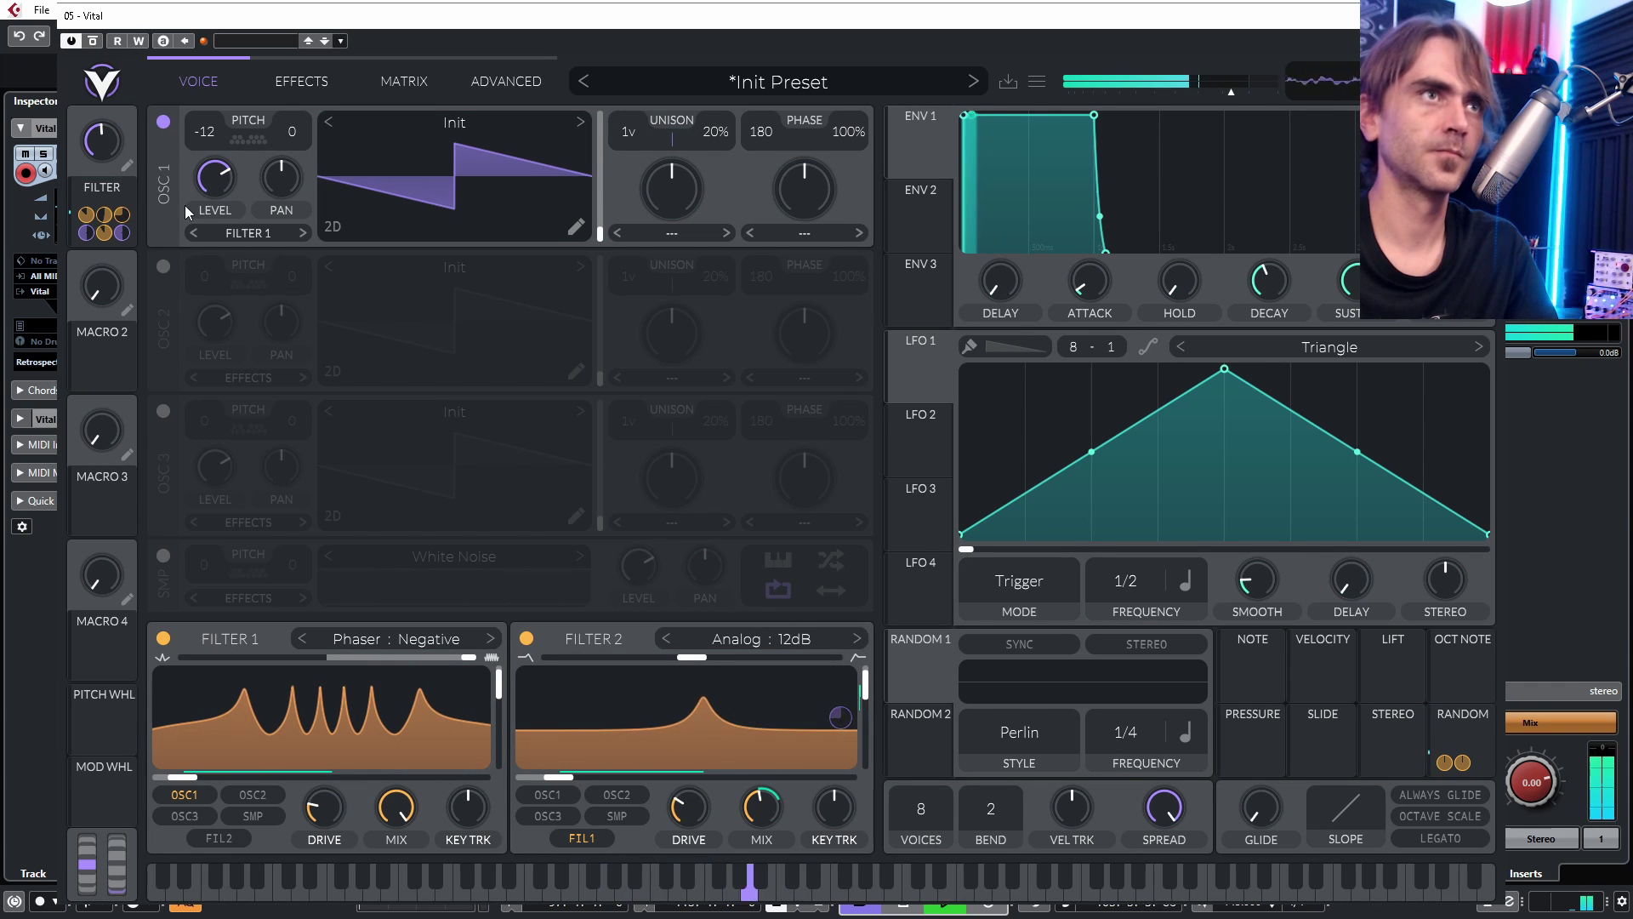
pyautogui.moveTo(116, 150); pyautogui.dragTo(94, 230)
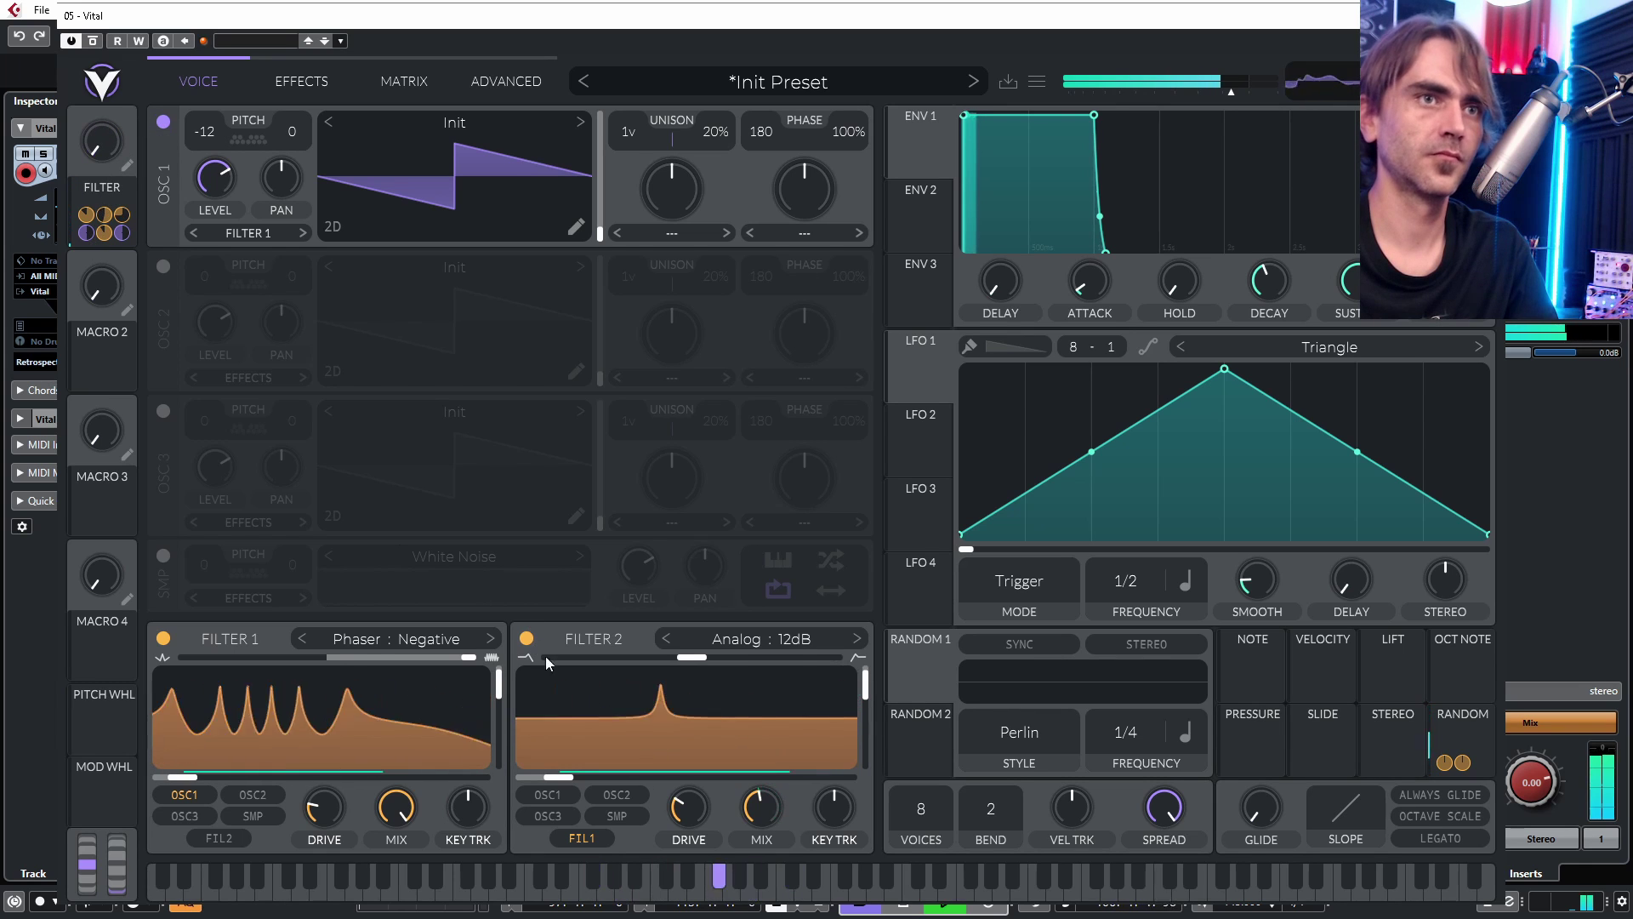
# Step: Adjust the FILTER macro's modulation amount on Filter 2's cutoff, and sweep the macro to full and back to zero
pyautogui.moveTo(104, 217)
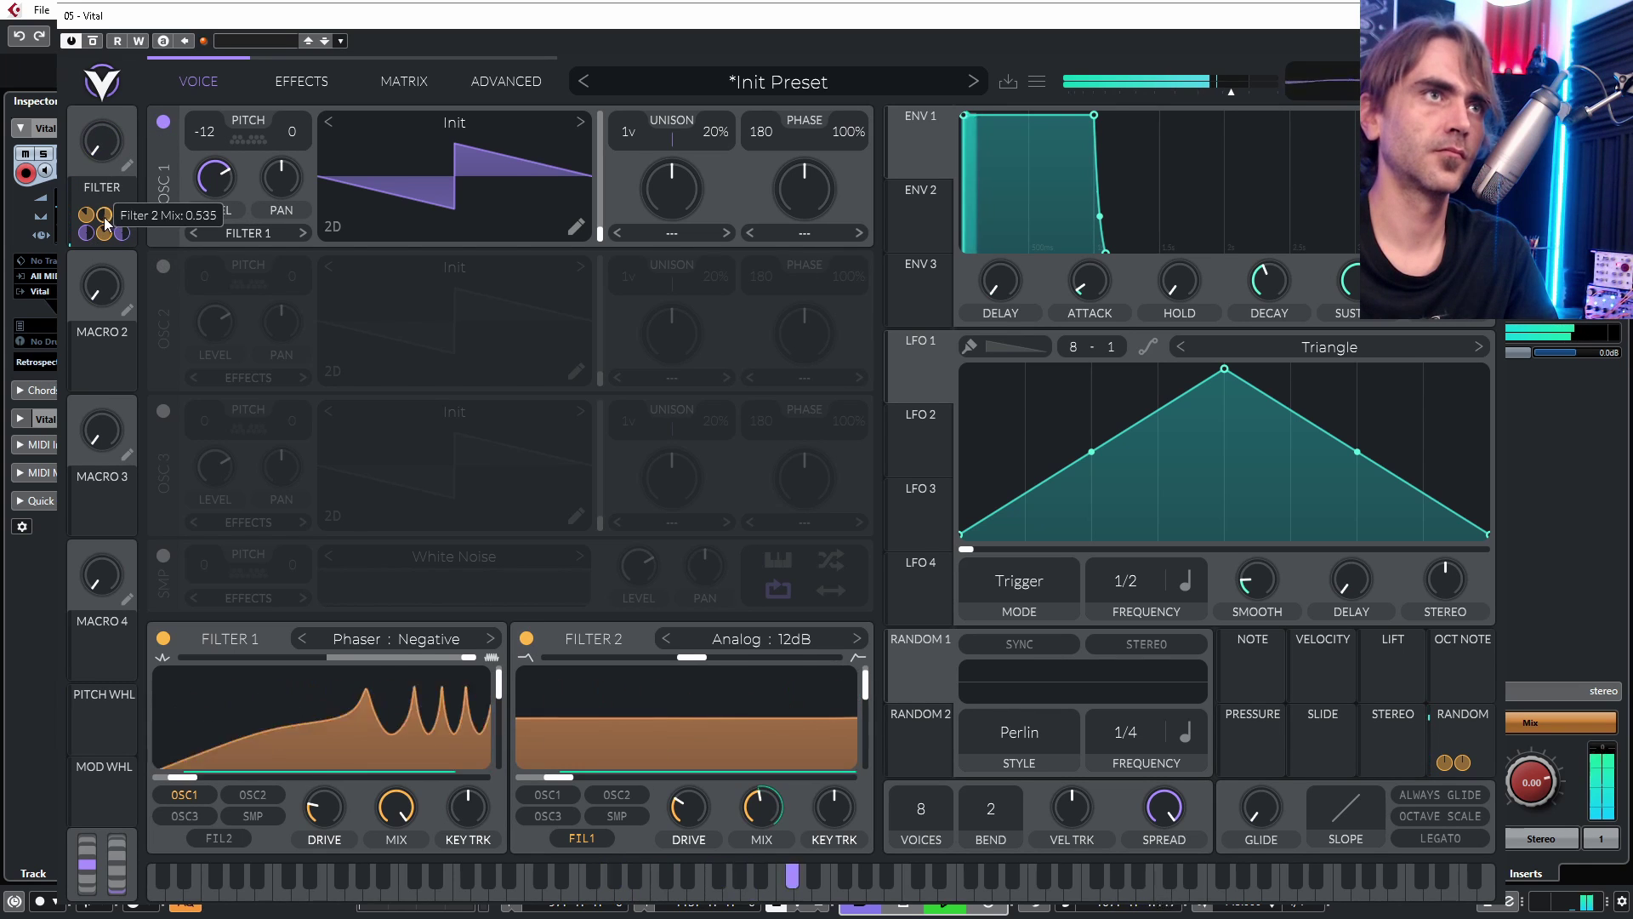
pyautogui.moveTo(88, 217); pyautogui.dragTo(87, 245)
pyautogui.moveTo(104, 170); pyautogui.dragTo(178, 7)
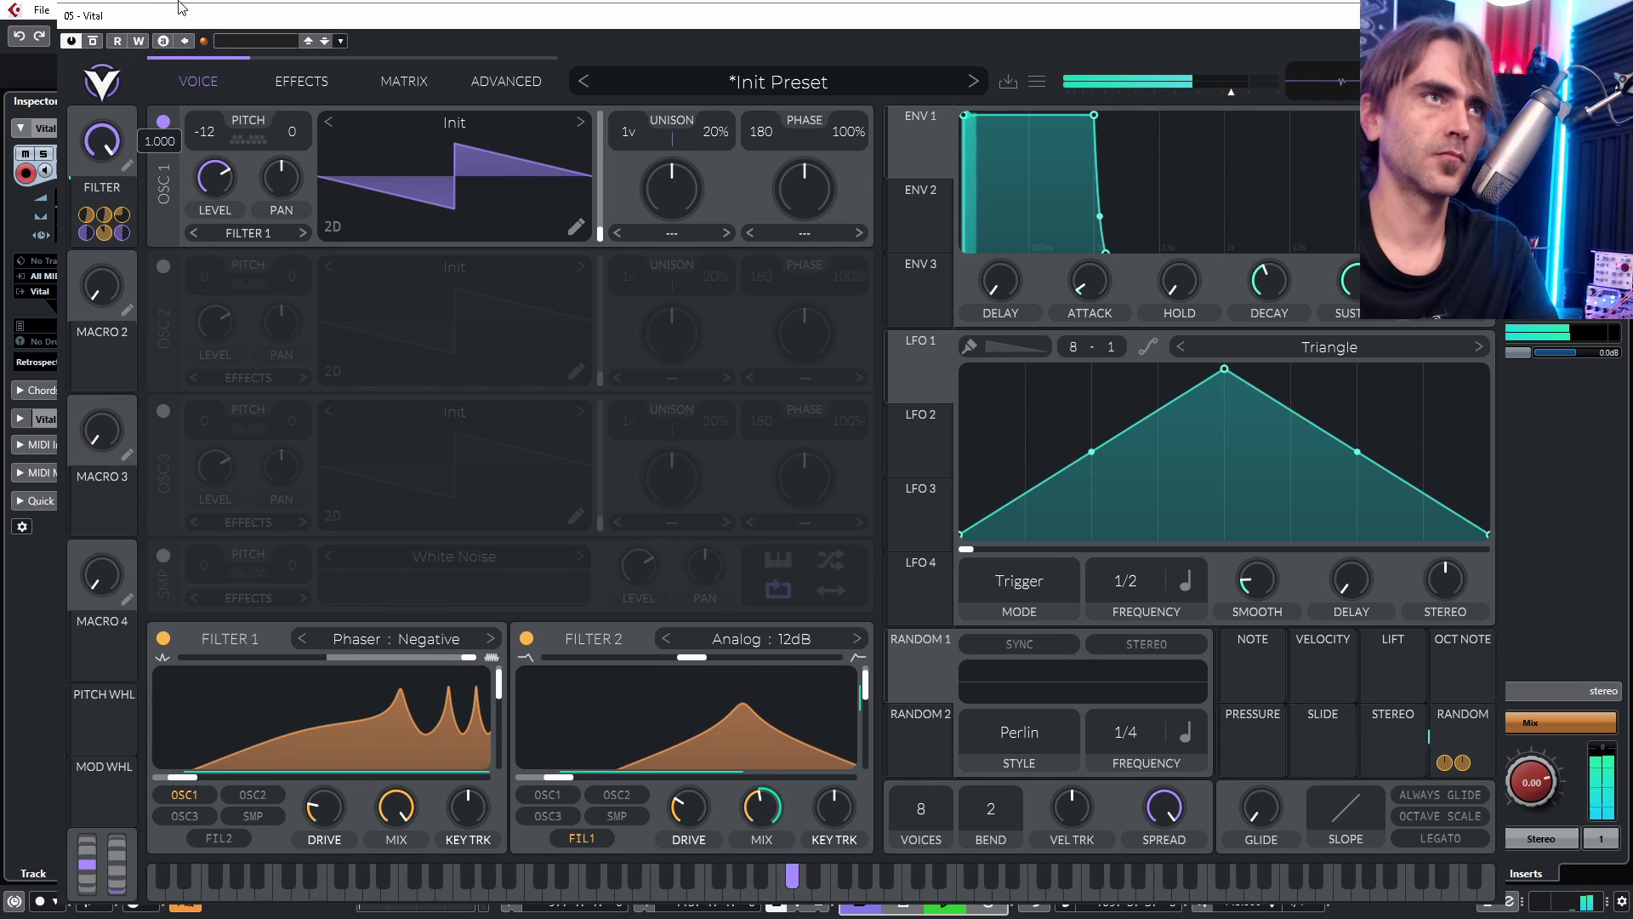
pyautogui.moveTo(89, 215)
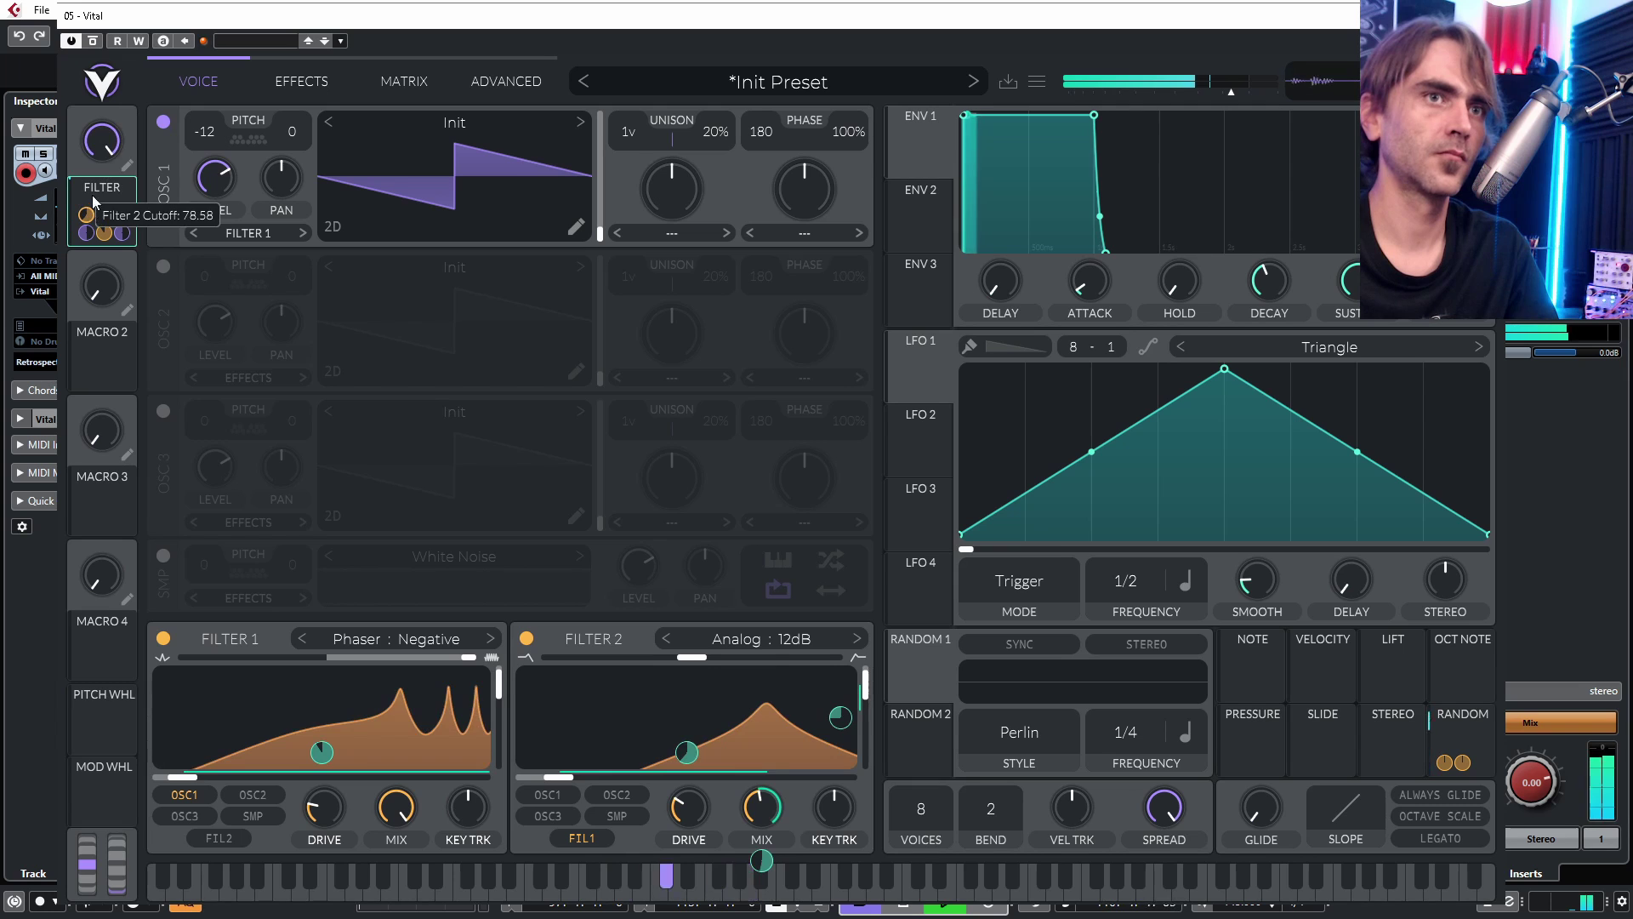
pyautogui.moveTo(100, 140); pyautogui.dragTo(83, 337)
pyautogui.moveTo(99, 148); pyautogui.dragTo(87, 262)
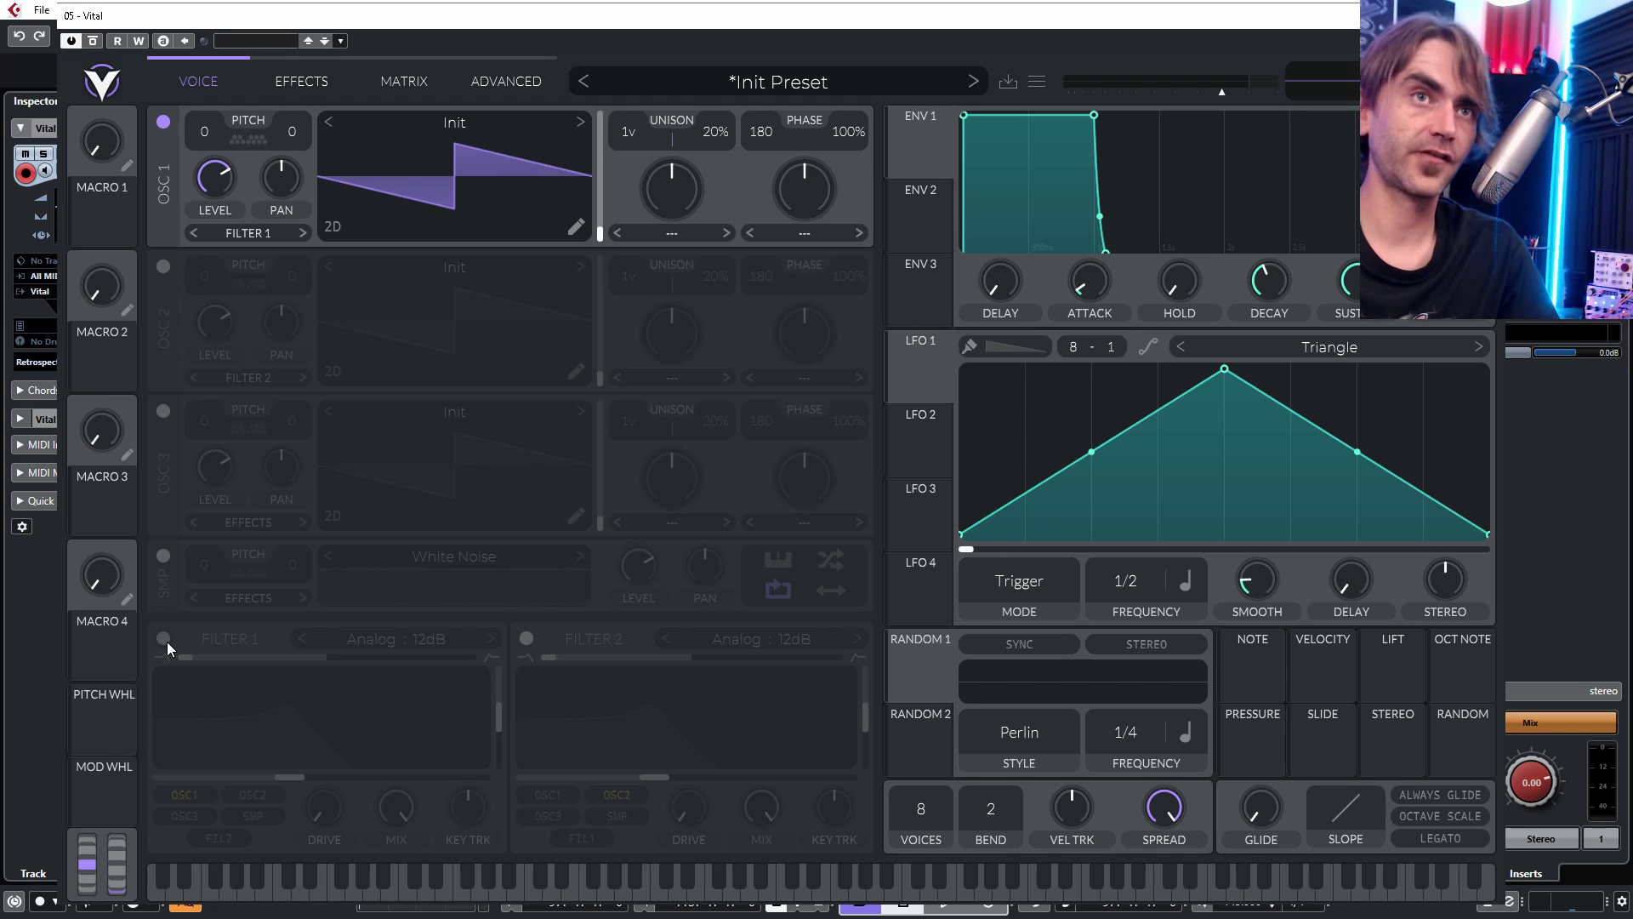
# Step: Enable Filter 1, set LFO 1's frequency to Keytrack, and modulate Filter 1's cutoff with LFO 1
pyautogui.click(167, 641)
pyautogui.moveTo(1468, 644)
pyautogui.click(1189, 587)
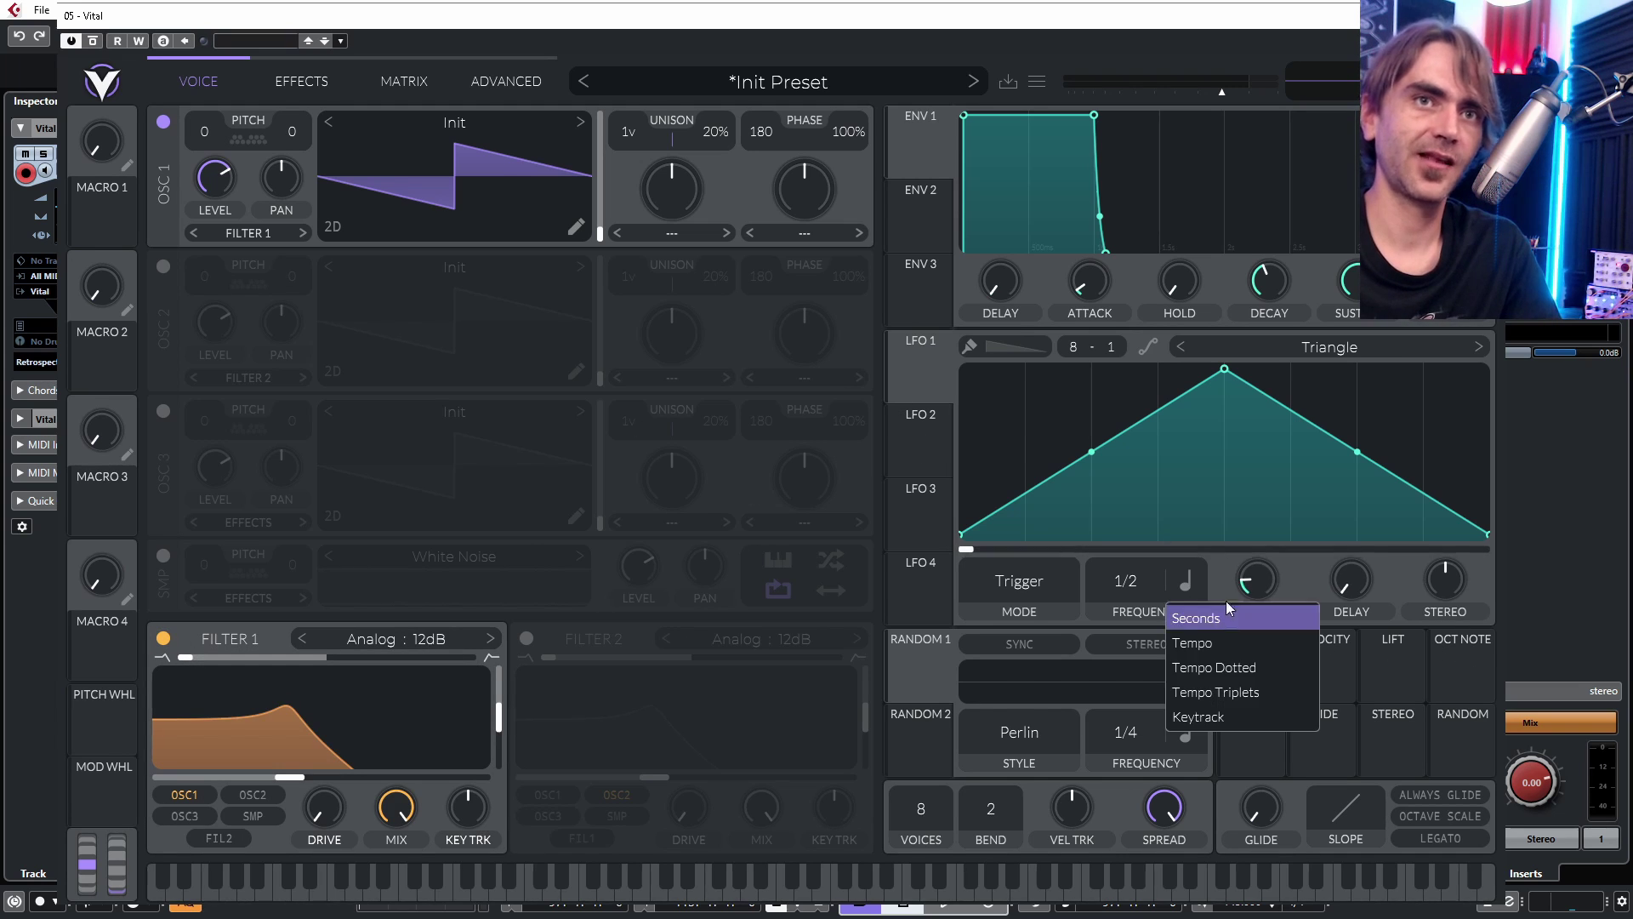
pyautogui.click(1222, 717)
pyautogui.moveTo(900, 388); pyautogui.dragTo(329, 759)
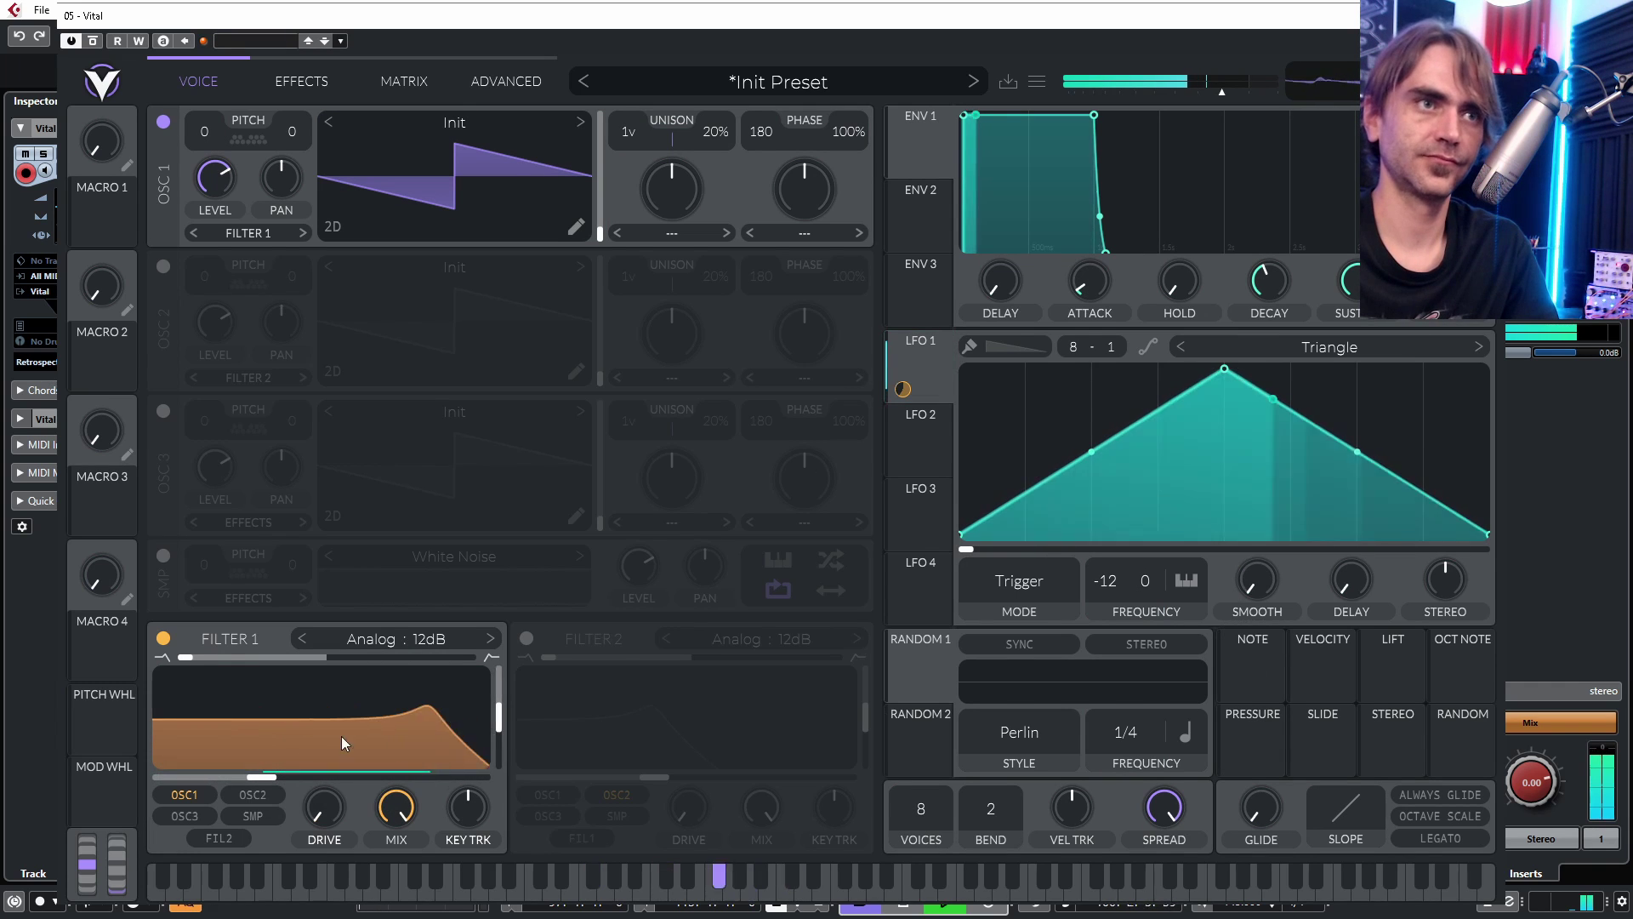
# Step: Lower Filter 1's cutoff, raise its resonance to maximum, and try its blend between low-pass and band-pass
pyautogui.moveTo(266, 776); pyautogui.dragTo(227, 776)
pyautogui.moveTo(185, 656); pyautogui.dragTo(327, 657)
pyautogui.click(404, 80)
pyautogui.click(208, 78)
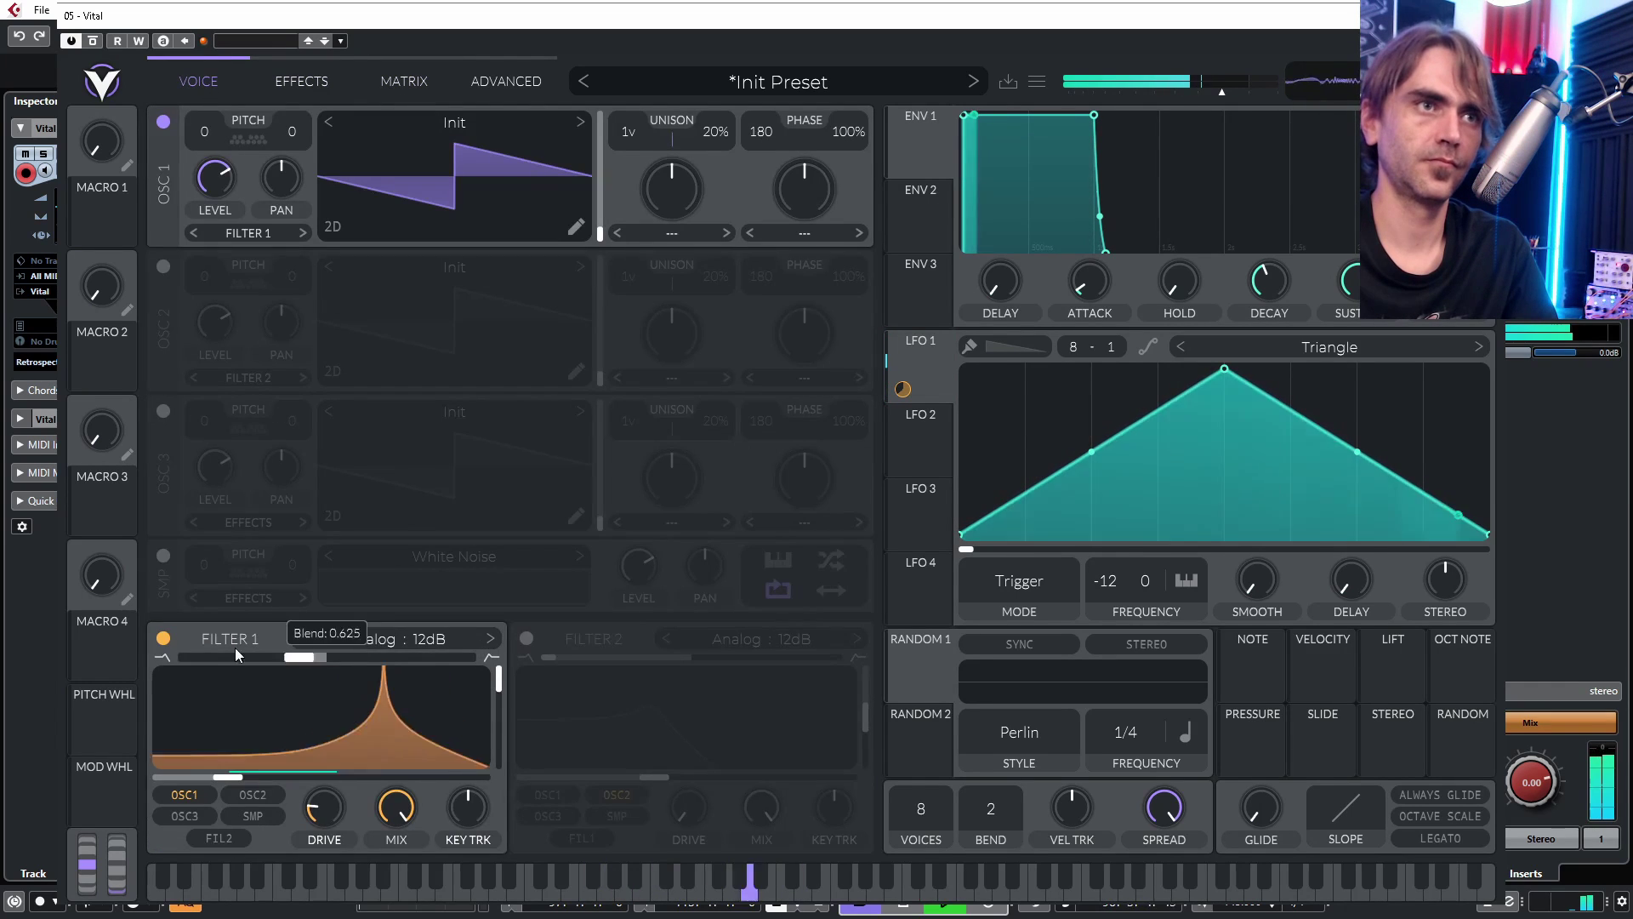
pyautogui.click(410, 80)
pyautogui.click(198, 80)
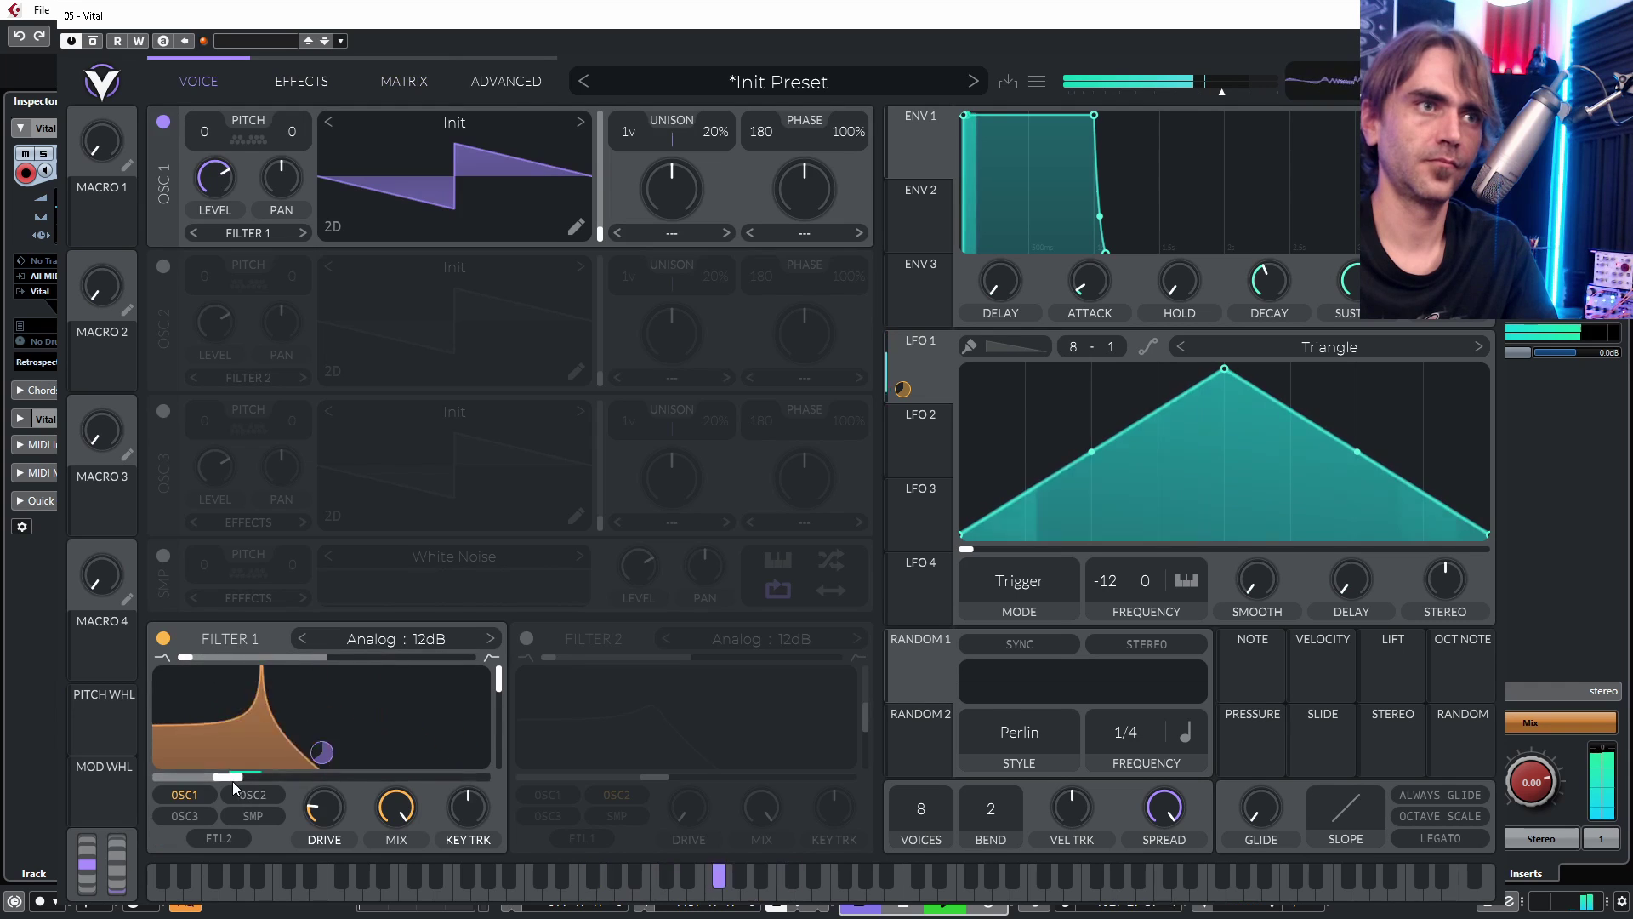
# Step: Raise Filter 1's cutoff close to maximum, make its LFO 1 modulation amount negative, and check the routing in the matrix
pyautogui.moveTo(233, 781); pyautogui.dragTo(321, 834)
pyautogui.moveTo(330, 776); pyautogui.dragTo(508, 782)
pyautogui.moveTo(321, 751); pyautogui.dragTo(322, 752)
pyautogui.moveTo(483, 780); pyautogui.dragTo(471, 778)
pyautogui.moveTo(321, 752); pyautogui.dragTo(322, 772)
pyautogui.click(395, 81)
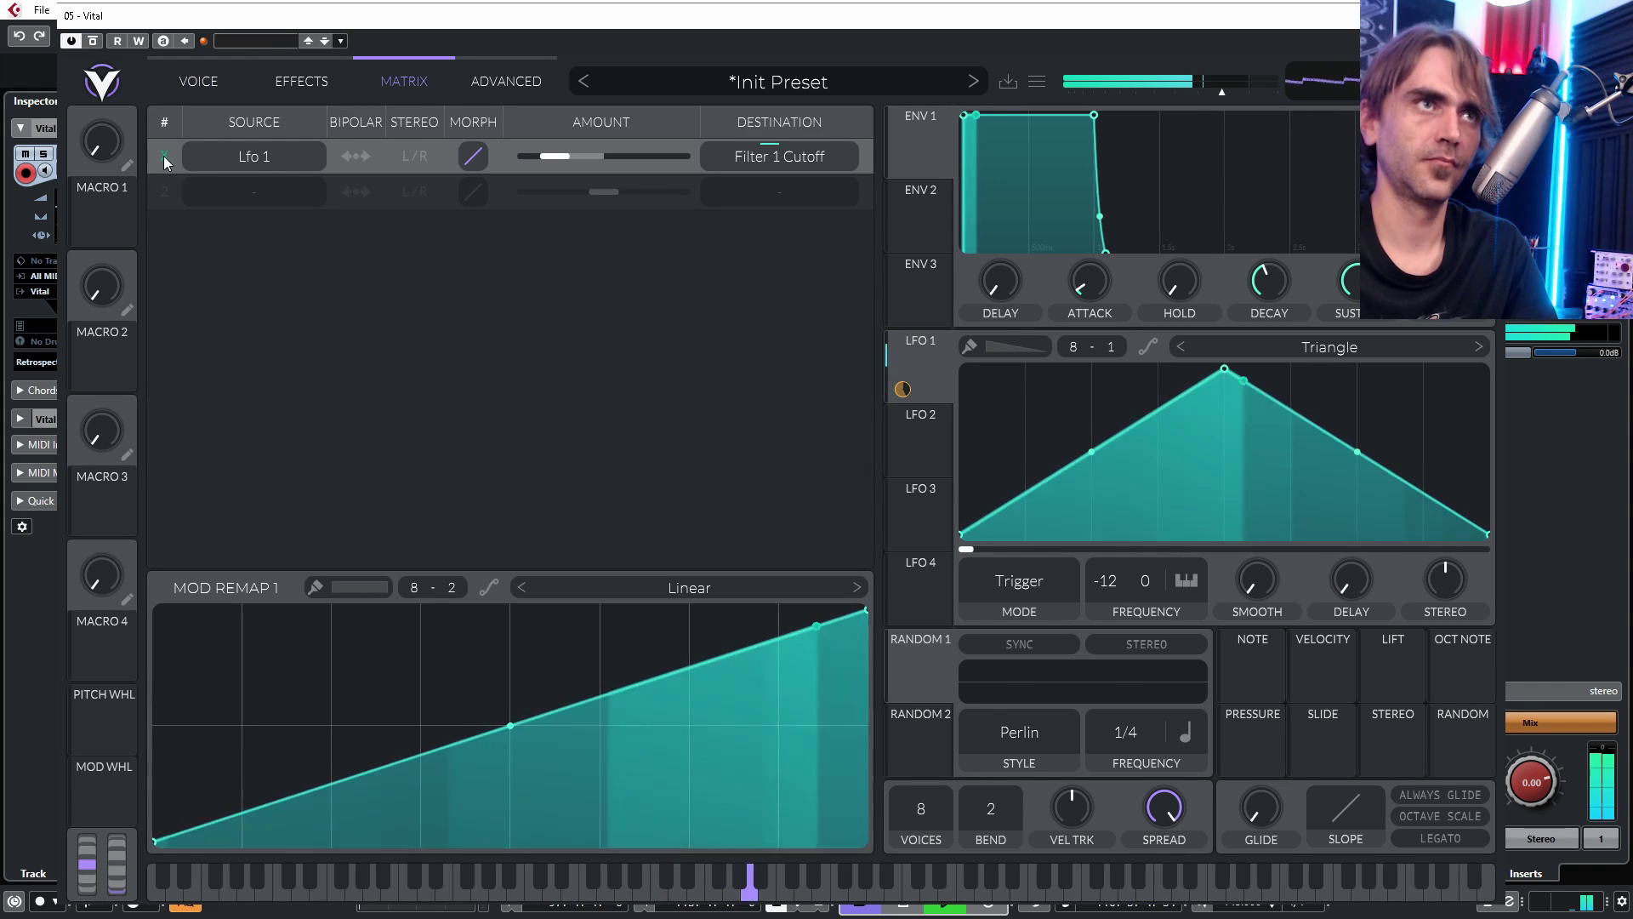
pyautogui.click(189, 81)
# Step: Set LFO 1's keytrack transpose to 0 and Filter 1's blend to band-pass, readjusting its cutoff and LFO amount
pyautogui.moveTo(472, 776); pyautogui.dragTo(367, 776)
pyautogui.moveTo(321, 752); pyautogui.dragTo(438, 781)
pyautogui.moveTo(1105, 581); pyautogui.dragTo(1105, 706)
pyautogui.moveTo(446, 779); pyautogui.dragTo(360, 769)
pyautogui.click(328, 658)
pyautogui.moveTo(1105, 581); pyautogui.dragTo(1163, 408)
pyautogui.doubleClick(204, 136)
pyautogui.moveTo(367, 776); pyautogui.dragTo(433, 776)
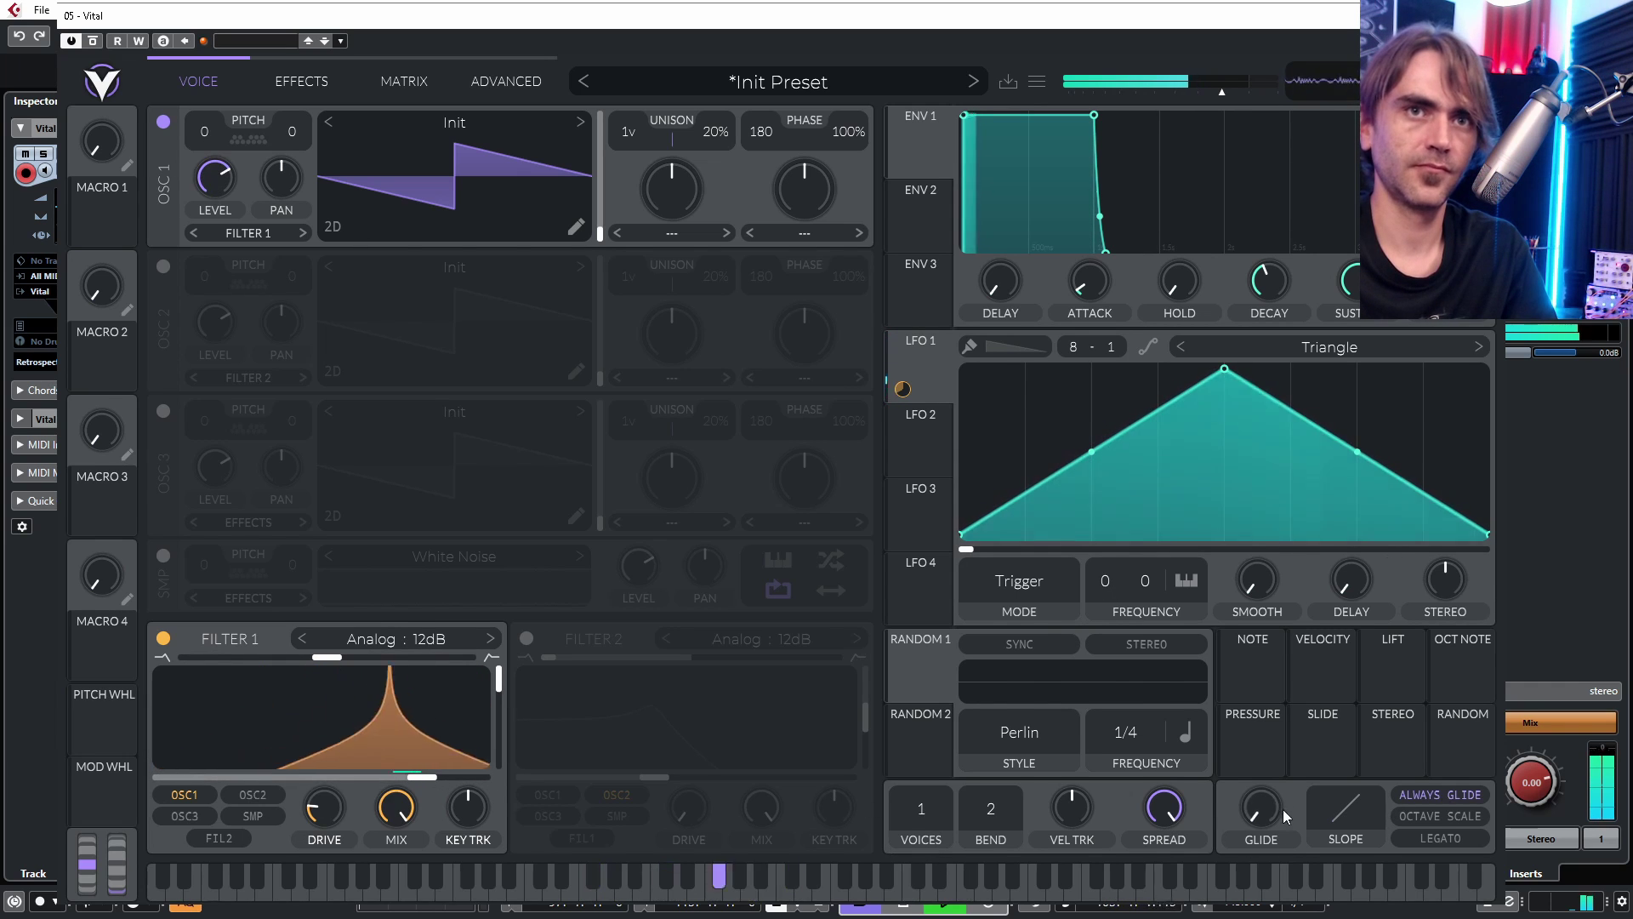
# Step: Set the glide to about 0.073 secs, and modulate Filter 1's cutoff with Random while lowering the base cutoff
pyautogui.moveTo(1283, 809); pyautogui.dragTo(1366, 758)
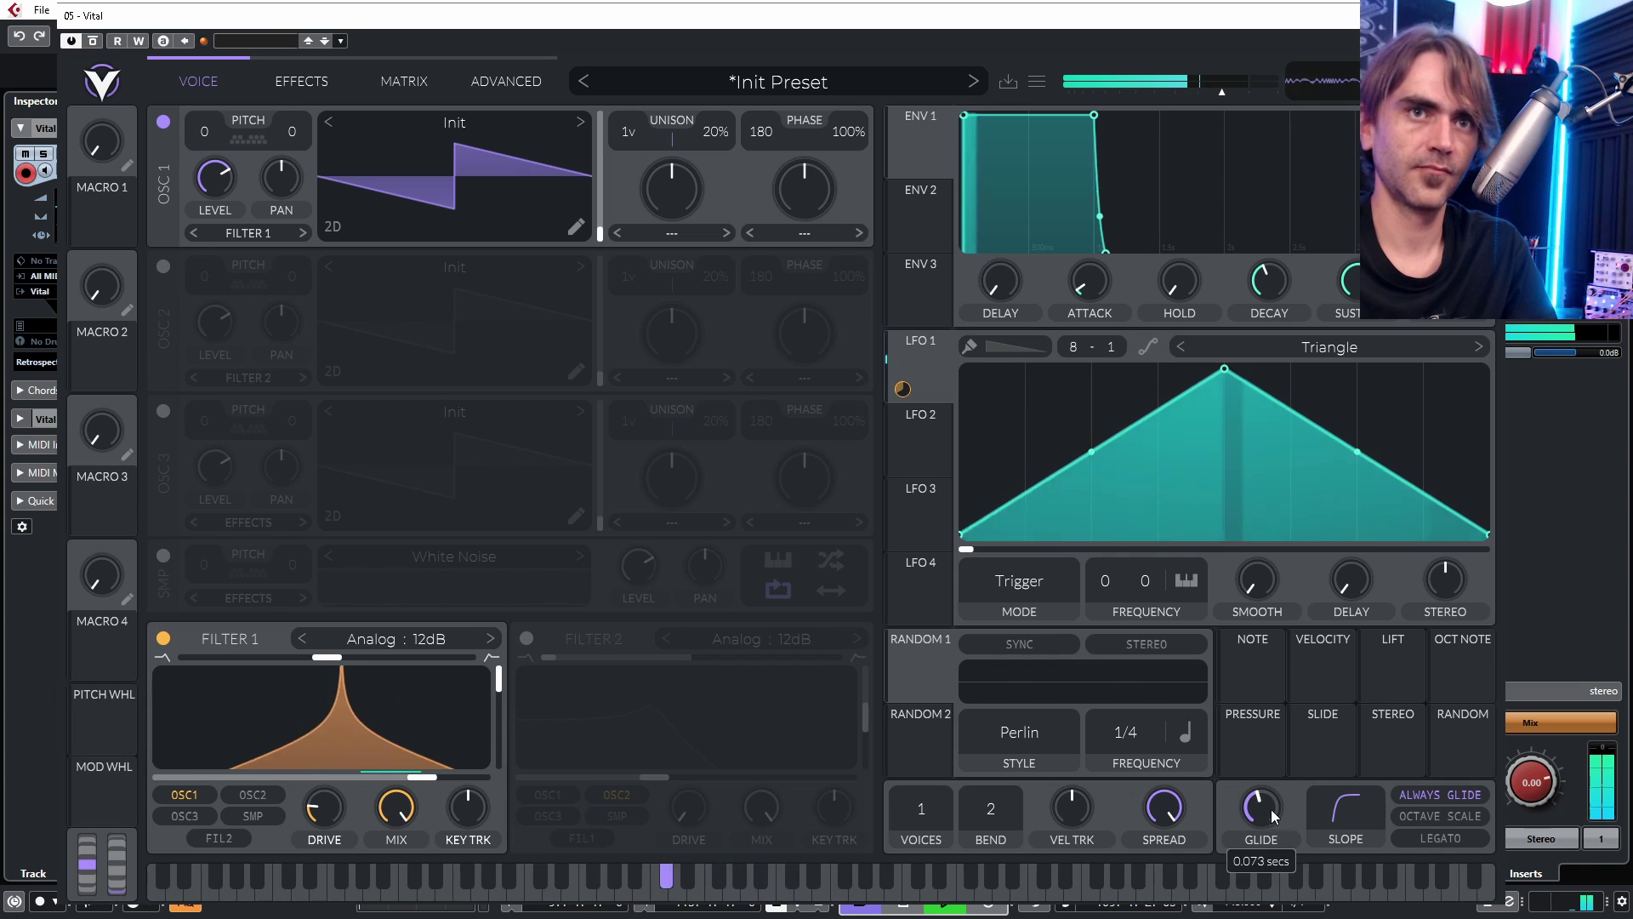
pyautogui.moveTo(1462, 731); pyautogui.dragTo(428, 775)
pyautogui.moveTo(422, 777); pyautogui.dragTo(351, 780)
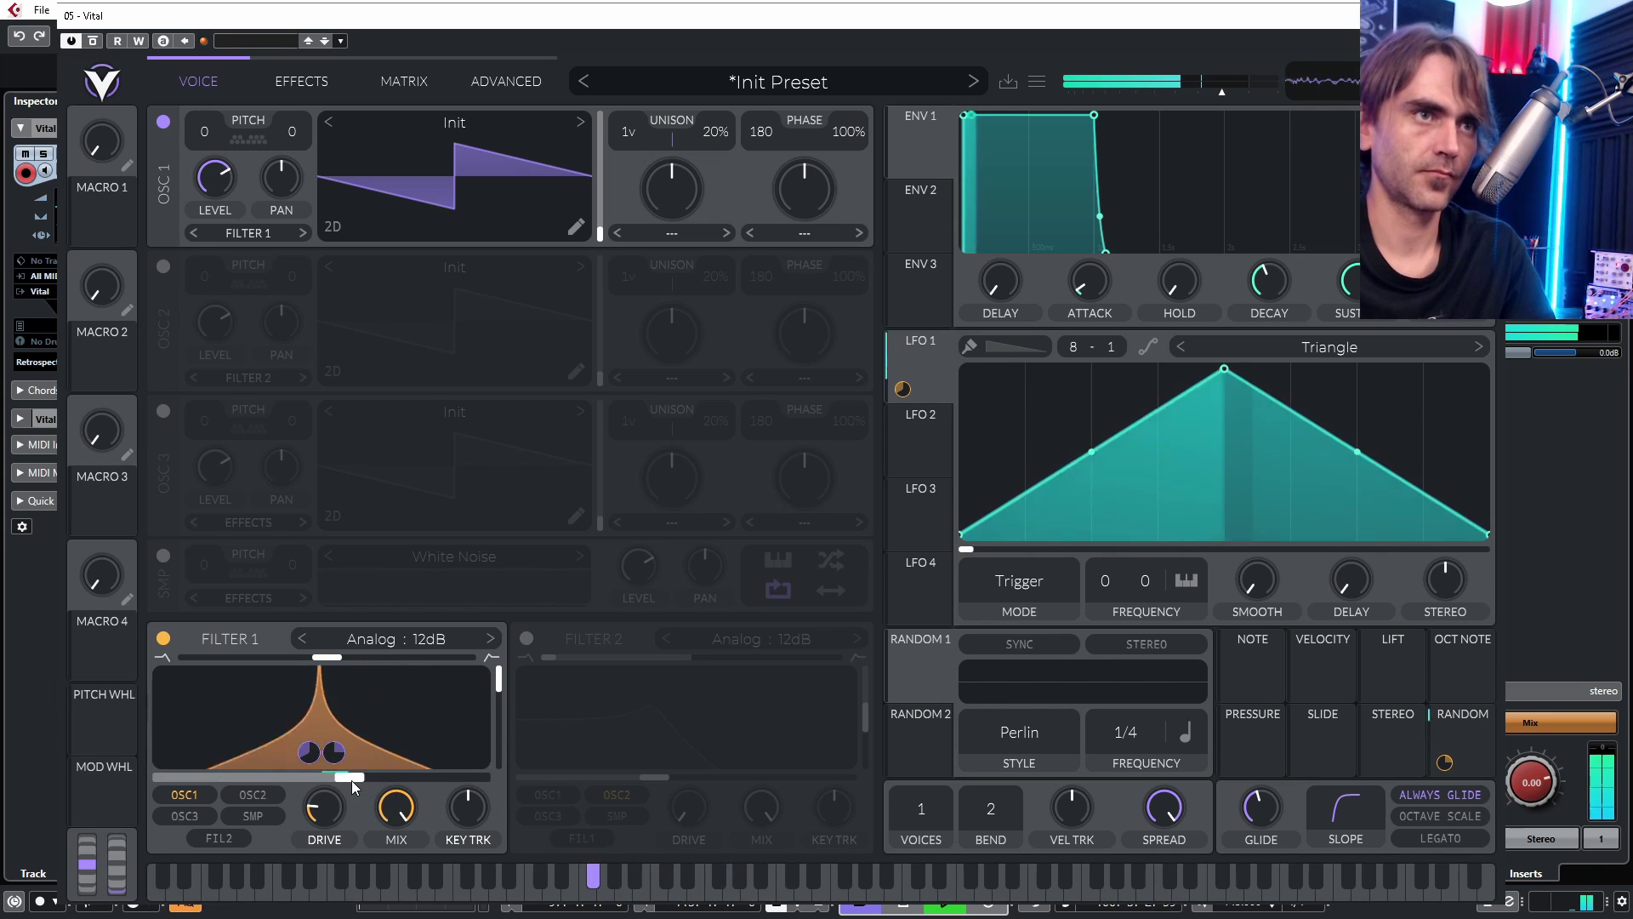
# Step: Modulate the Random-to-Filter 1 cutoff amount negatively with Macro 1, and sweep the macro up to 1.000
pyautogui.click(372, 85)
pyautogui.moveTo(86, 231); pyautogui.dragTo(625, 194)
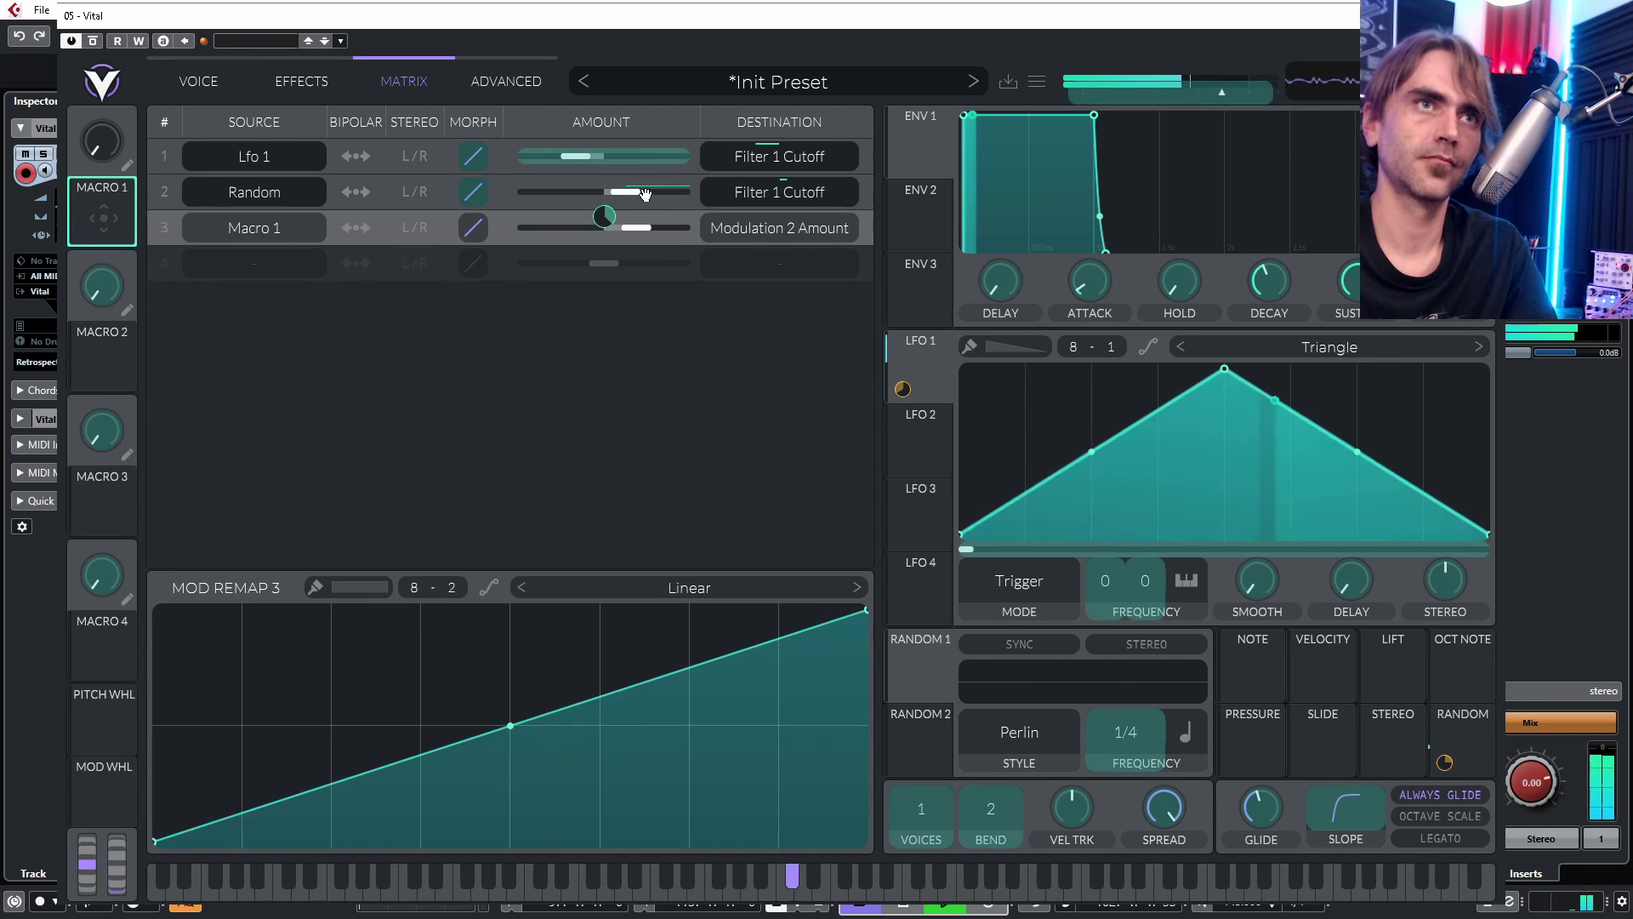
pyautogui.click(625, 195)
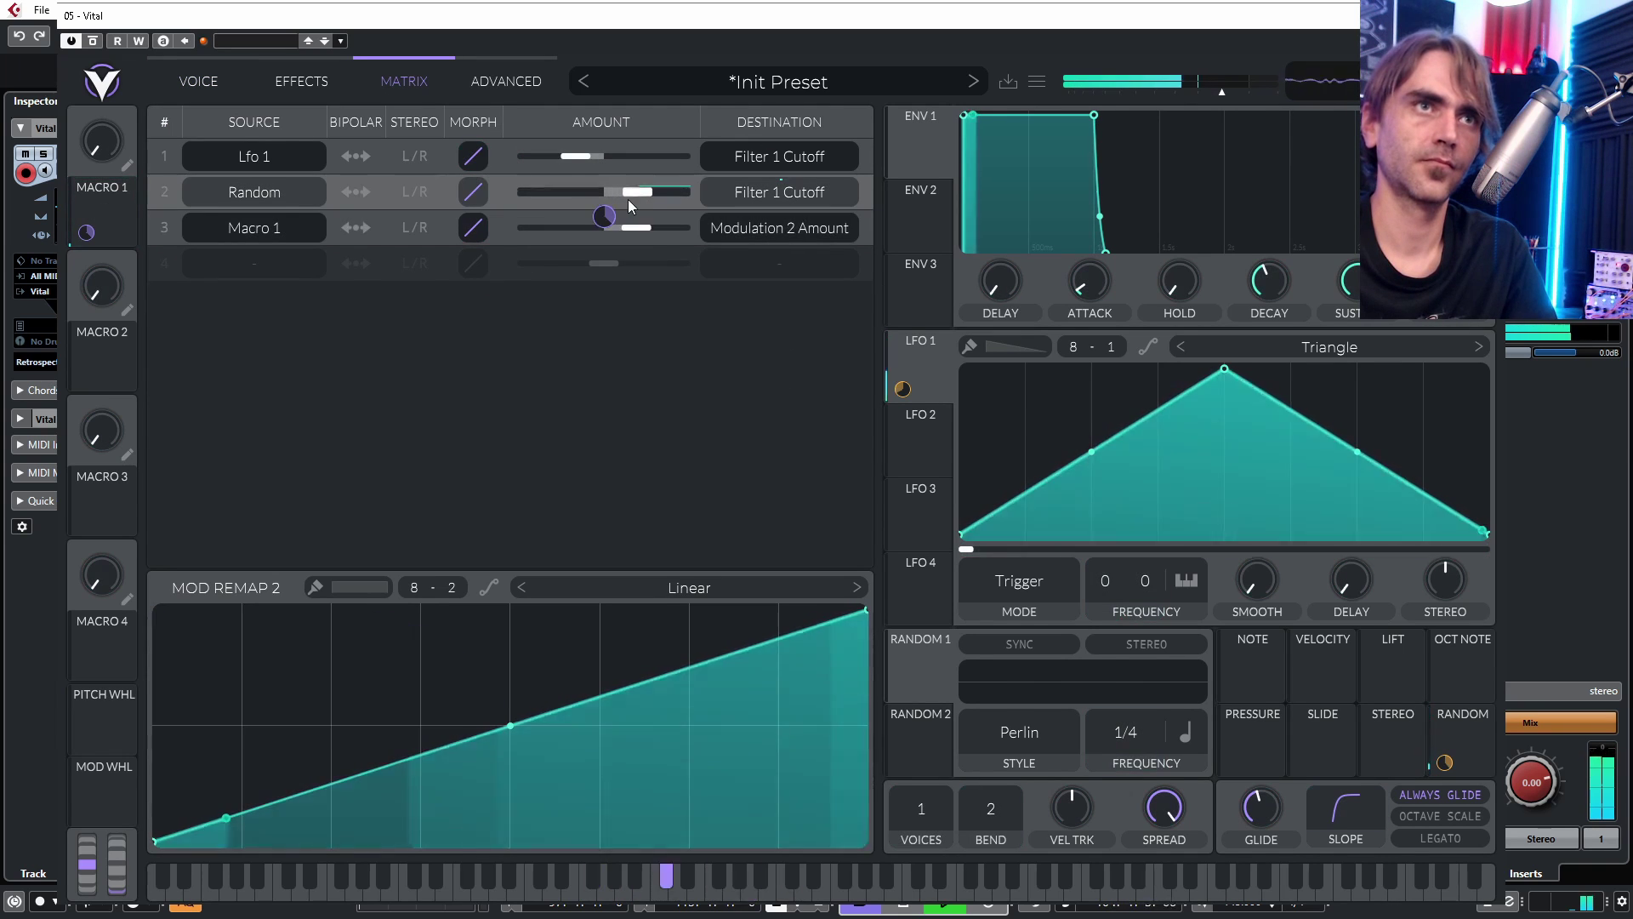
pyautogui.moveTo(604, 216); pyautogui.dragTo(604, 312)
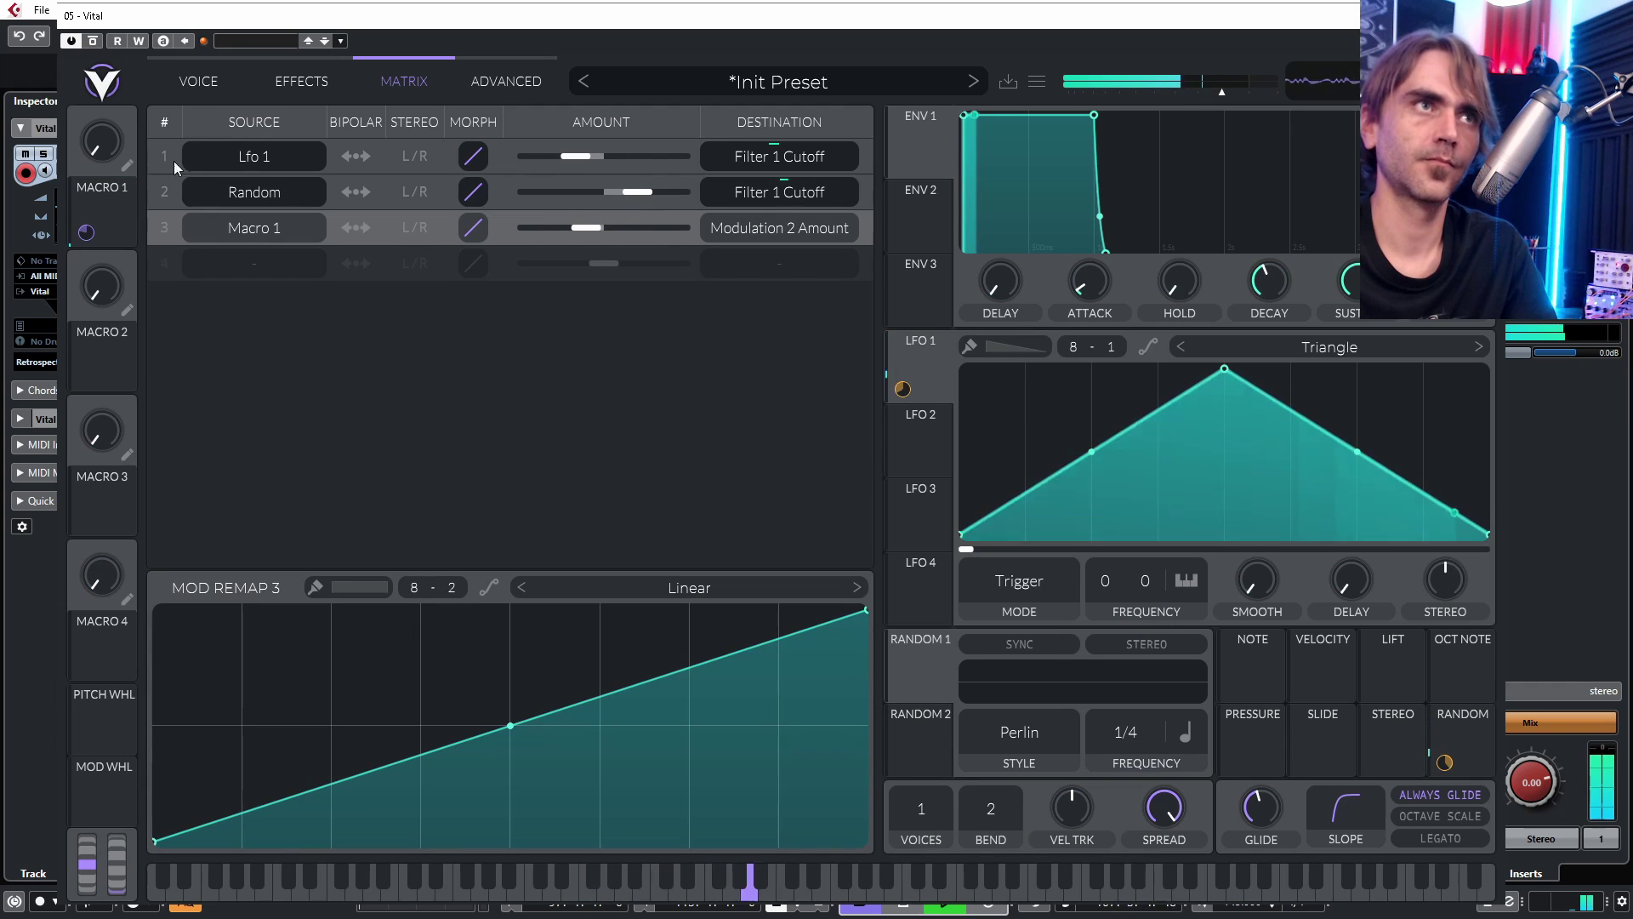
pyautogui.moveTo(103, 146); pyautogui.dragTo(166, 56)
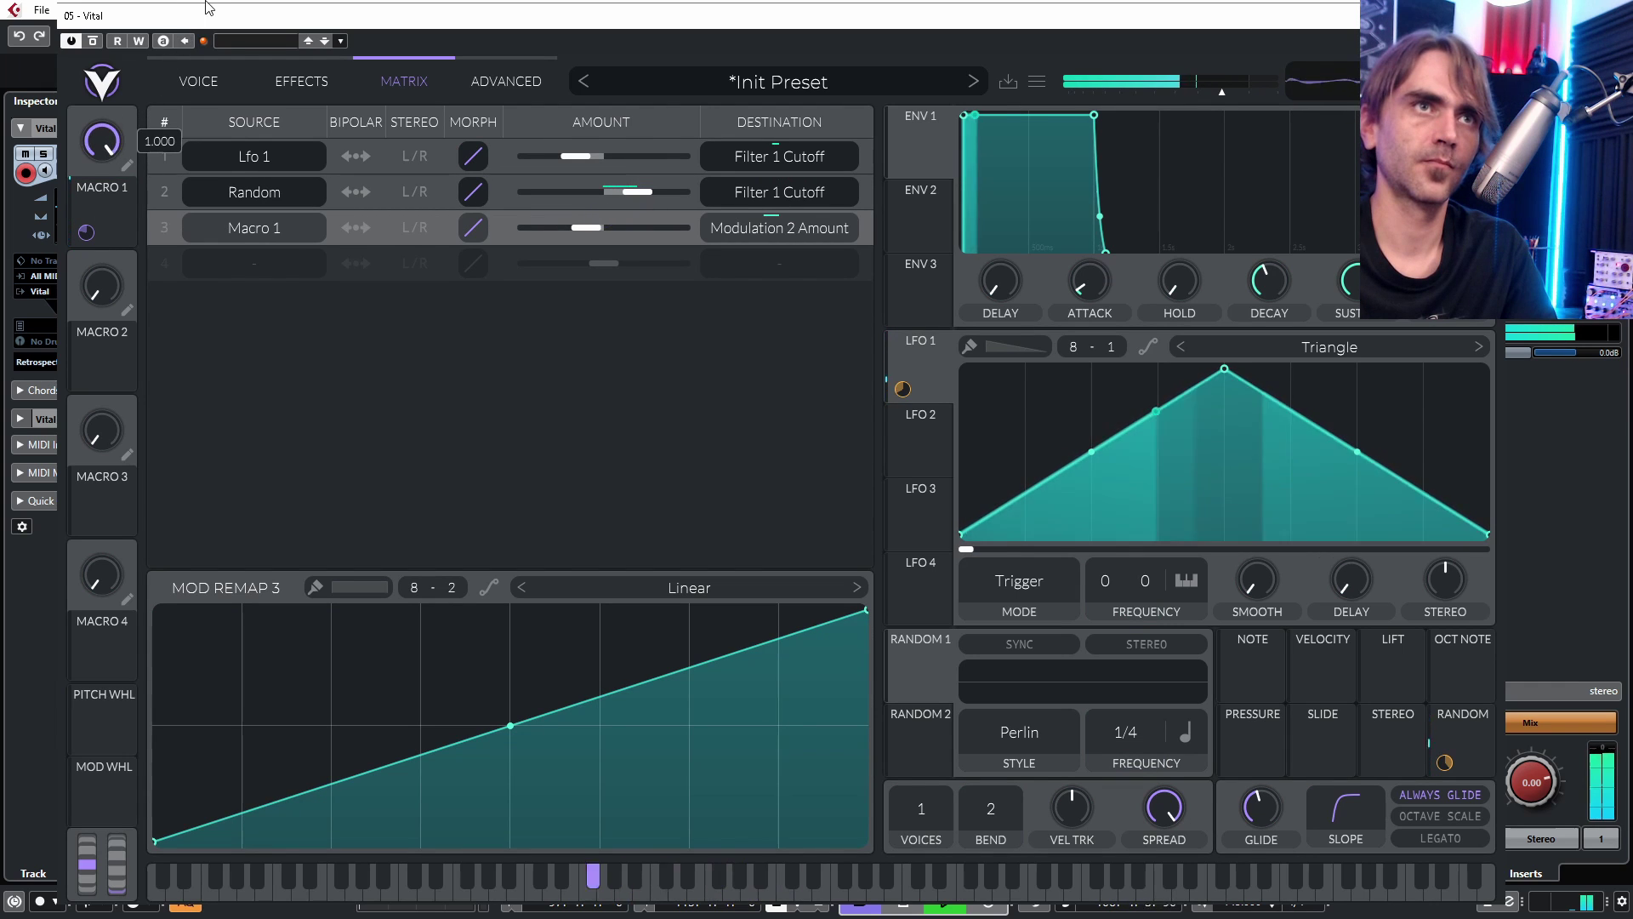
# Step: Modulate Filter 1's cutoff with Macro 1, reshape the macro's remap curve with an added point, and return the macro to zero
pyautogui.doubleClick(772, 634)
pyautogui.moveTo(773, 634); pyautogui.dragTo(217, 463)
pyautogui.moveTo(187, 725); pyautogui.dragTo(187, 677)
pyautogui.moveTo(85, 145); pyautogui.dragTo(86, 314)
pyautogui.click(197, 83)
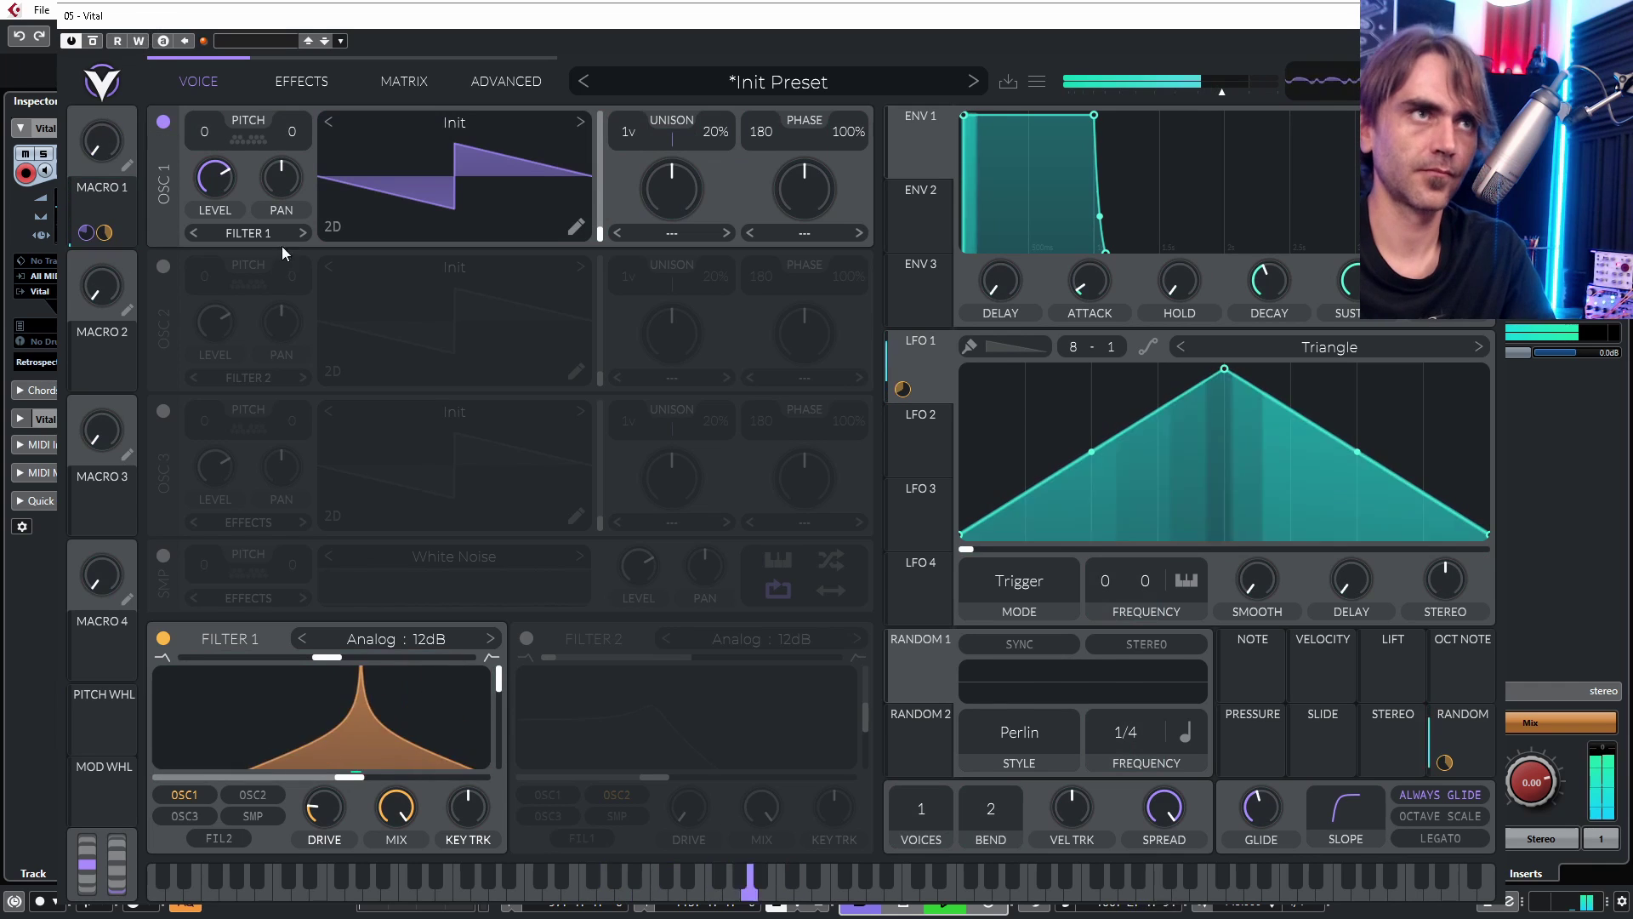
# Step: Enable Filter 2 fed only by Filter 1, and raise its drive, cutoff, and resonance
pyautogui.click(527, 639)
pyautogui.click(581, 838)
pyautogui.click(622, 794)
pyautogui.moveTo(689, 806); pyautogui.dragTo(689, 766)
pyautogui.moveTo(654, 776); pyautogui.dragTo(730, 776)
pyautogui.moveTo(864, 744); pyautogui.dragTo(864, 735)
# Step: Modulate Filter 2's cutoff with both Random and Macro 1
pyautogui.moveTo(1458, 736); pyautogui.dragTo(691, 771)
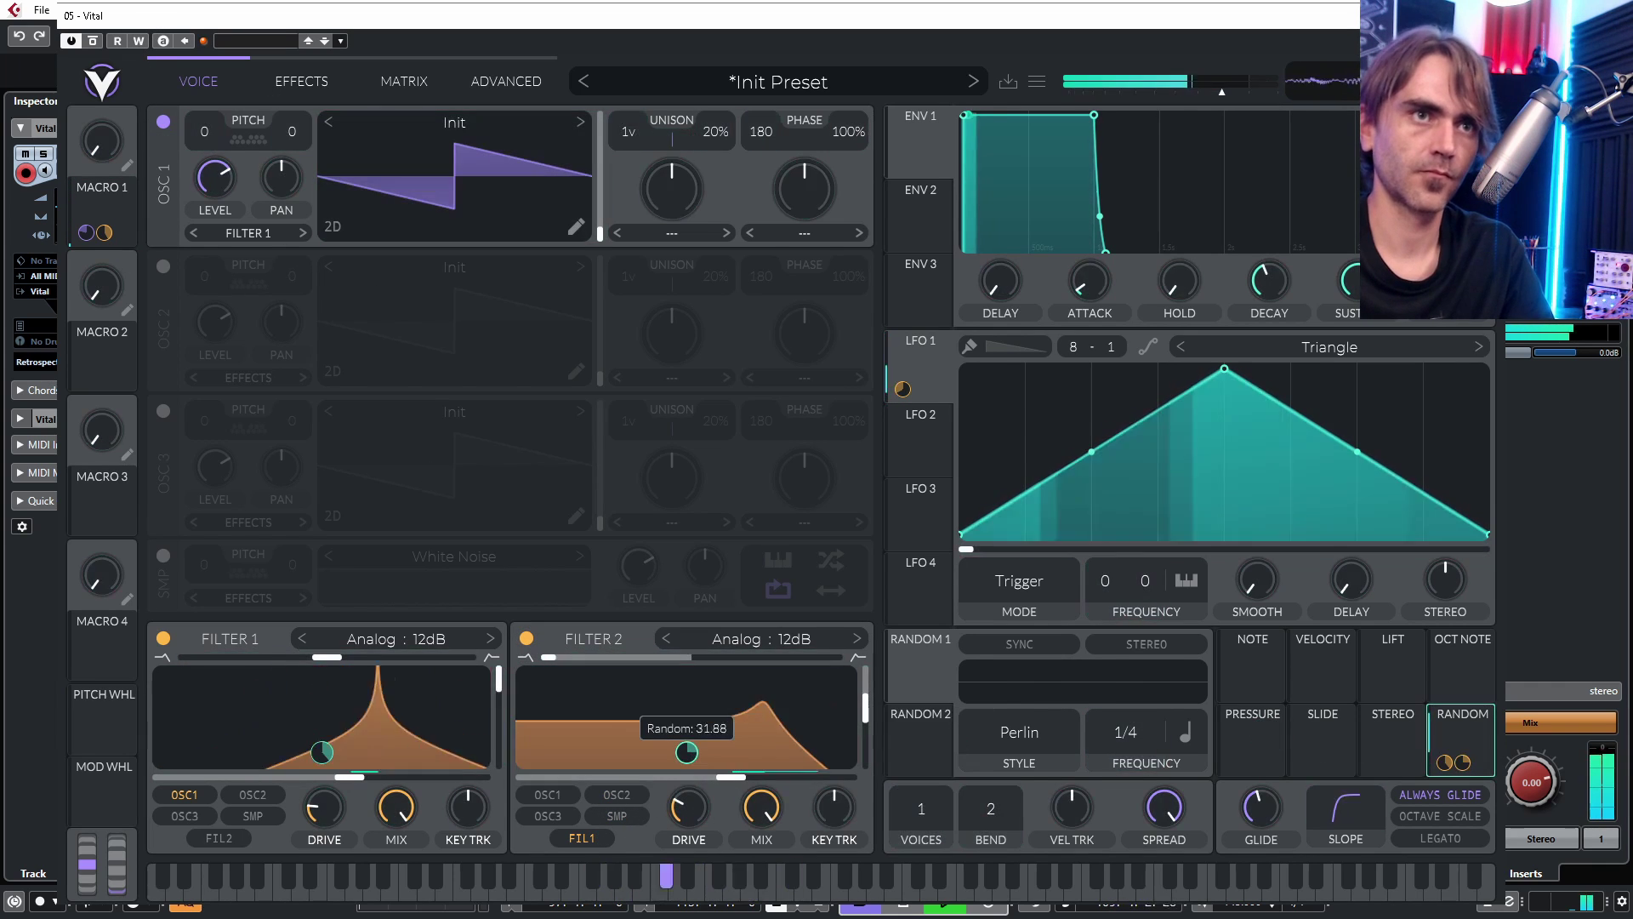
pyautogui.moveTo(96, 197); pyautogui.dragTo(763, 842)
pyautogui.moveTo(1458, 737); pyautogui.dragTo(697, 770)
# Step: Shift Filter 2's blend almost to high-pass, lower its cutoff, and modulate its resonance with Macro 1
pyautogui.moveTo(548, 657); pyautogui.dragTo(835, 657)
pyautogui.moveTo(717, 778); pyautogui.dragTo(633, 777)
pyautogui.moveTo(117, 151); pyautogui.dragTo(861, 716)
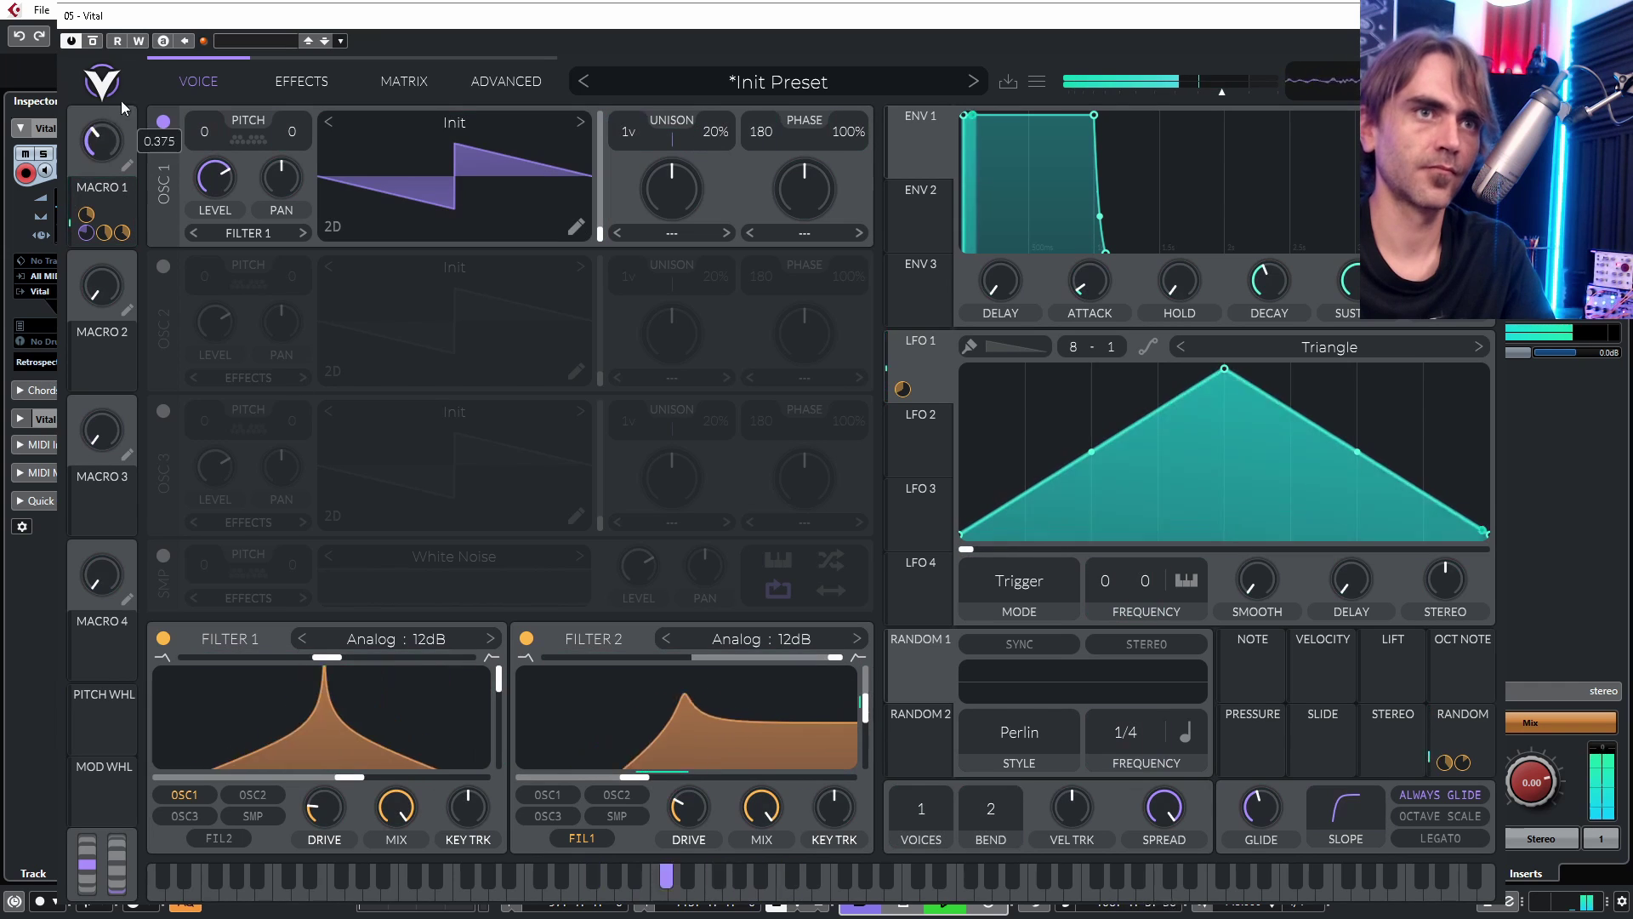
# Step: Reshape the Macro 1-to-Filter 2 resonance remap into a central peak with a lowered end, and audition it, returning the macro to zero
pyautogui.click(403, 80)
pyautogui.doubleClick(795, 646)
pyautogui.moveTo(795, 647); pyautogui.dragTo(844, 690)
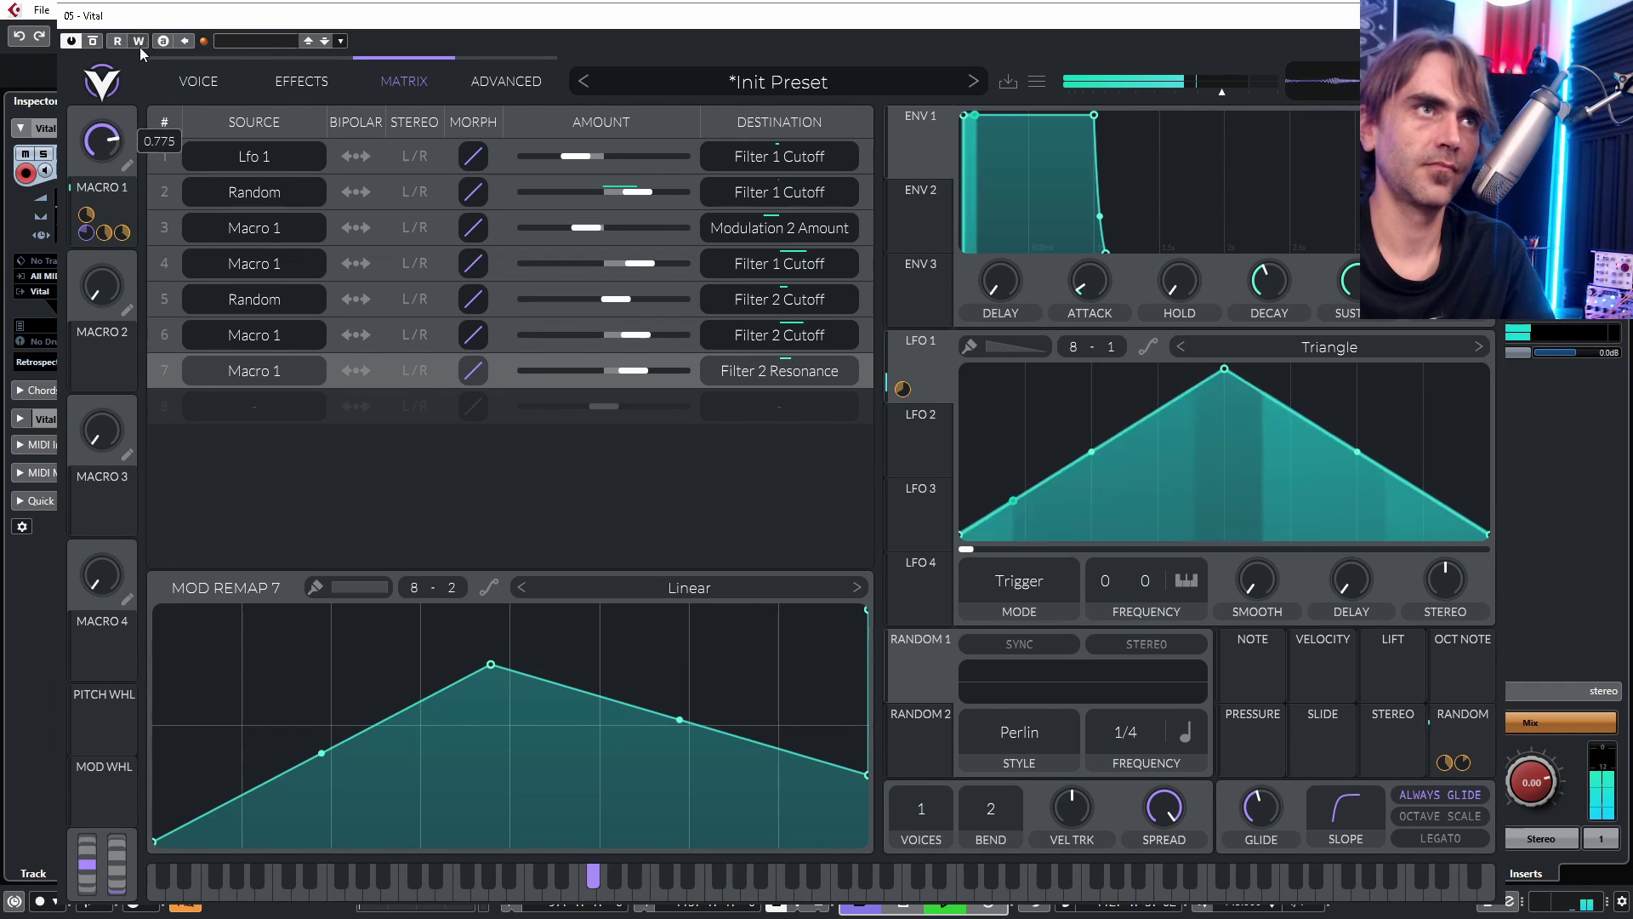
pyautogui.click(198, 81)
pyautogui.moveTo(147, 109); pyautogui.dragTo(116, 216)
pyautogui.moveTo(105, 155); pyautogui.dragTo(89, 345)
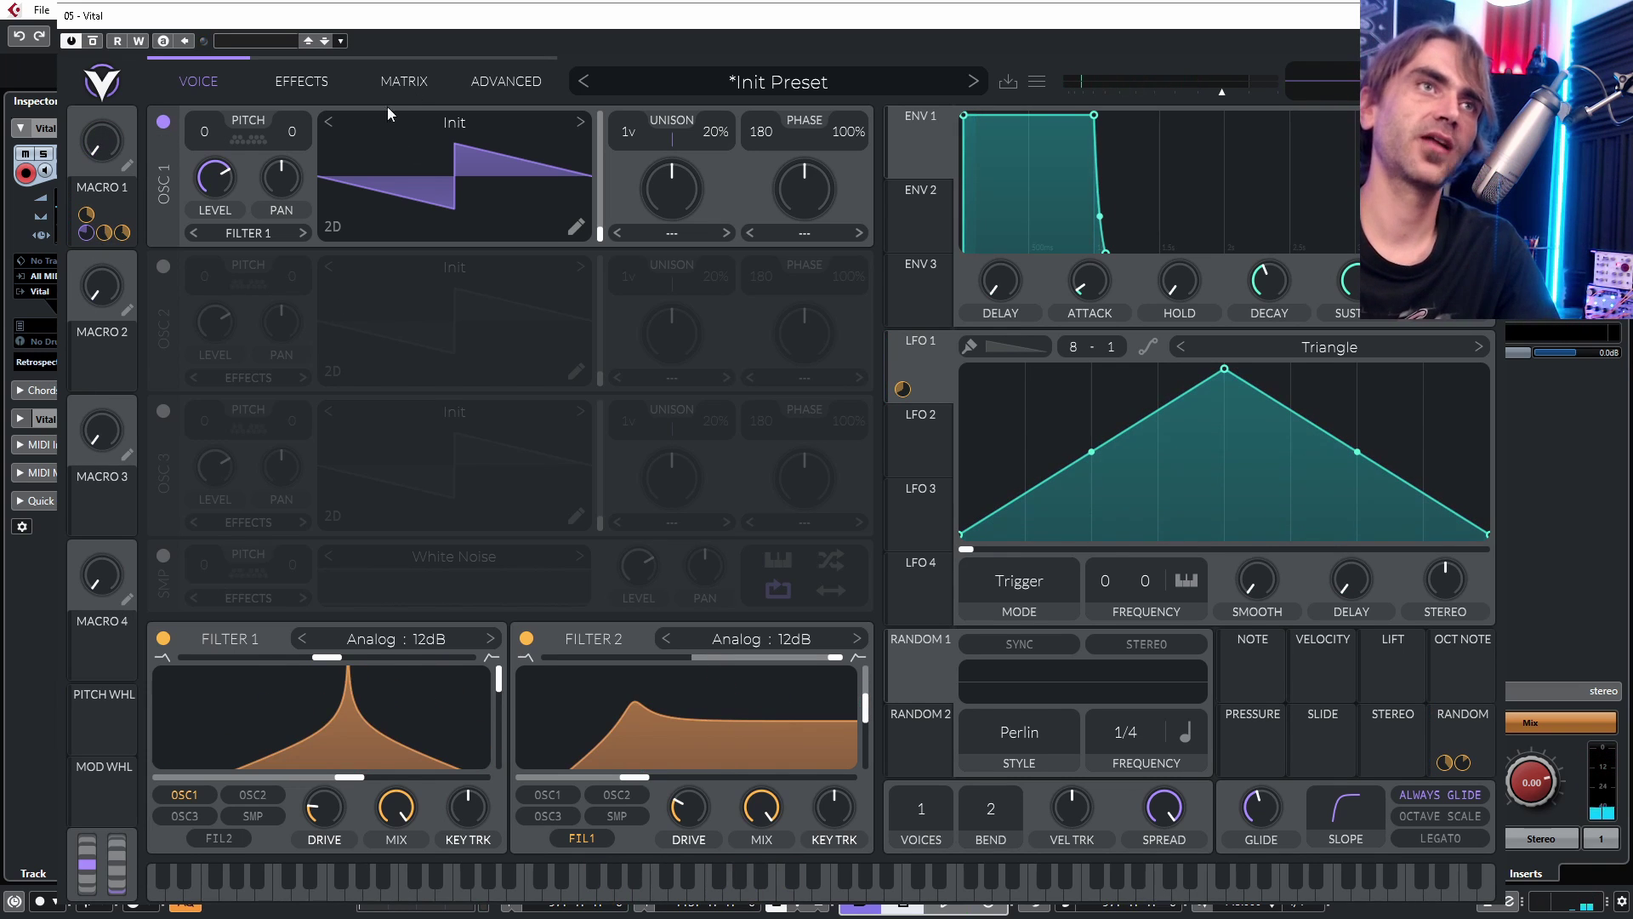
# Step: Save the preset as Custom Filter 3, and initialize a new preset
pyautogui.click(288, 85)
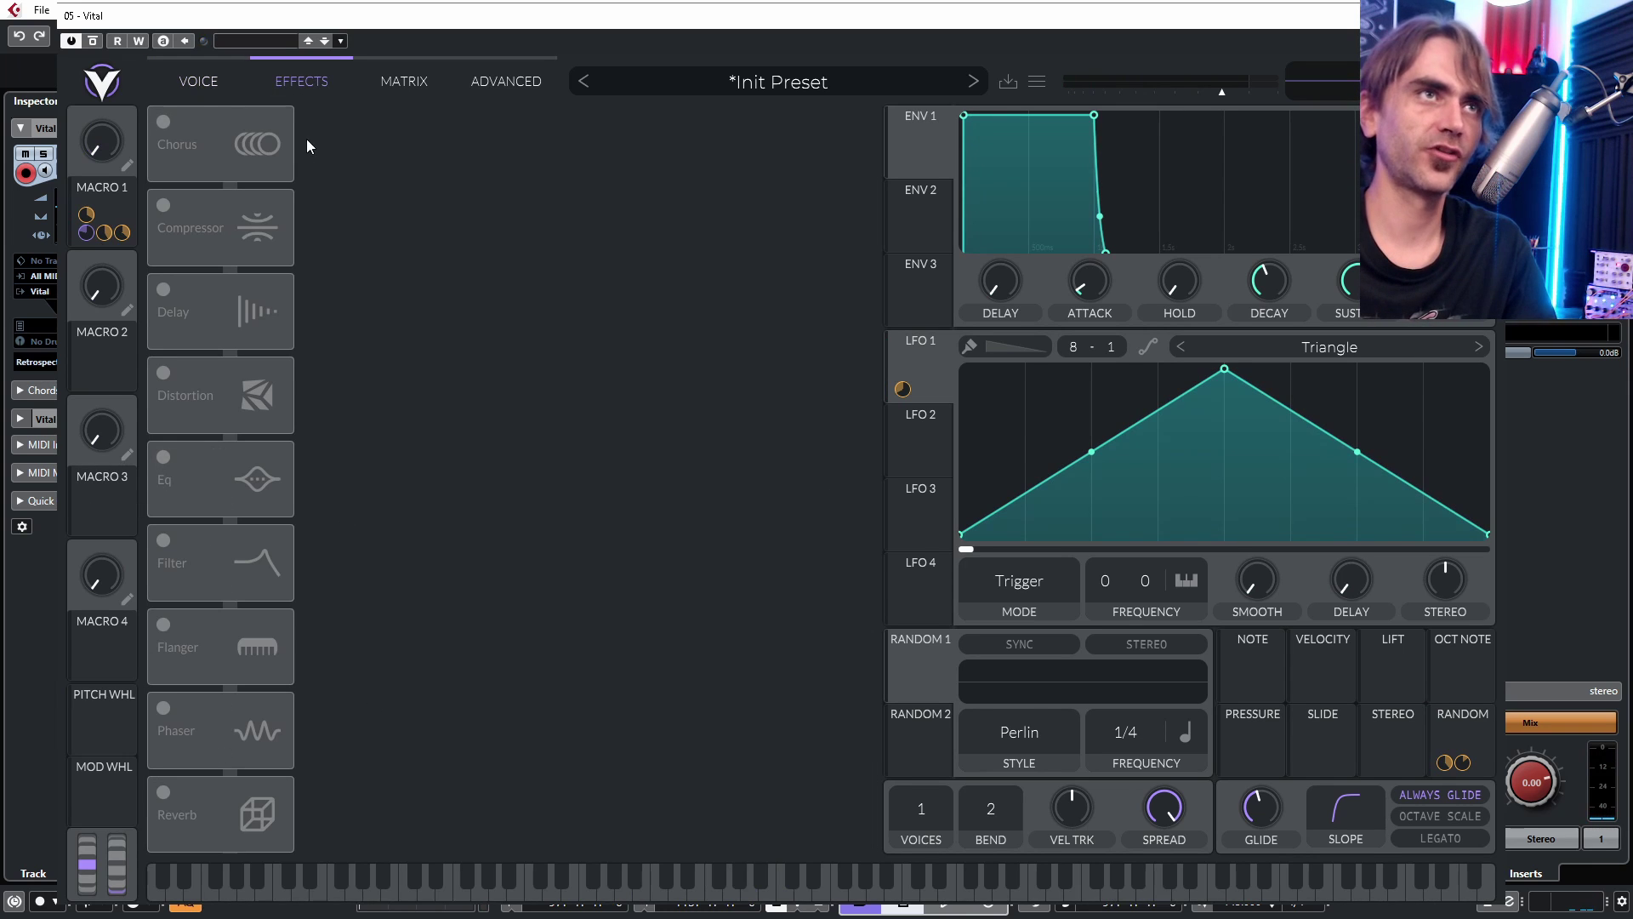
pyautogui.click(198, 81)
pyautogui.click(1009, 82)
pyautogui.write('Custom Filter 3')
pyautogui.press('Return')
pyautogui.rightClick(778, 82)
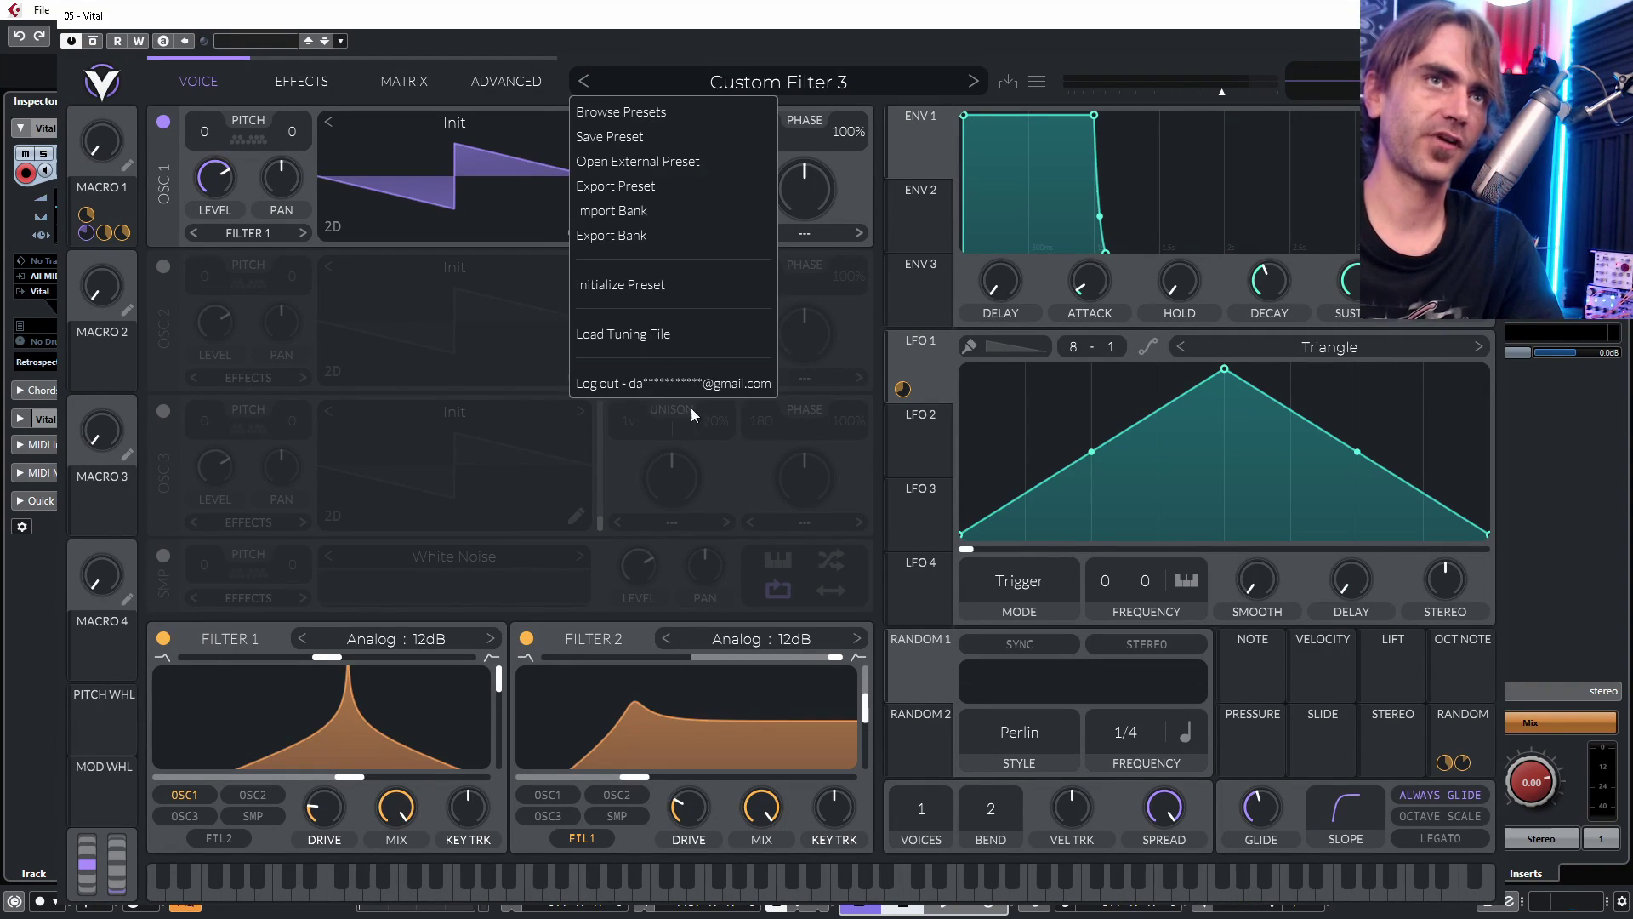
pyautogui.click(655, 285)
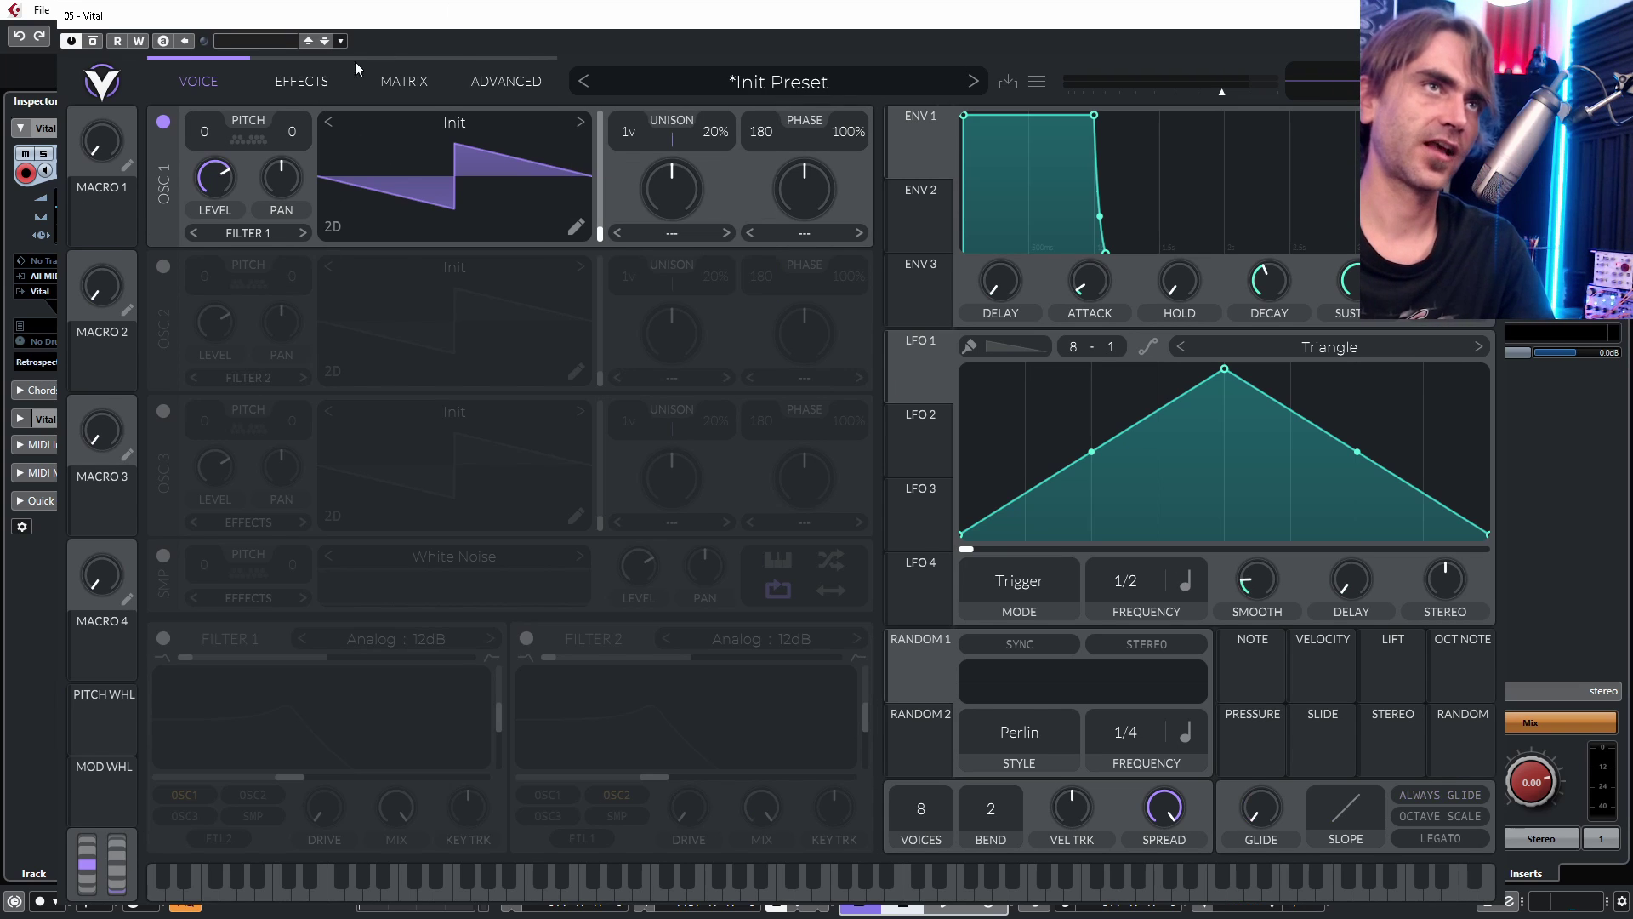
# Step: Enable the Eq effect with its low band as a high-pass, and shift that band's point slightly up
pyautogui.click(301, 81)
pyautogui.click(166, 461)
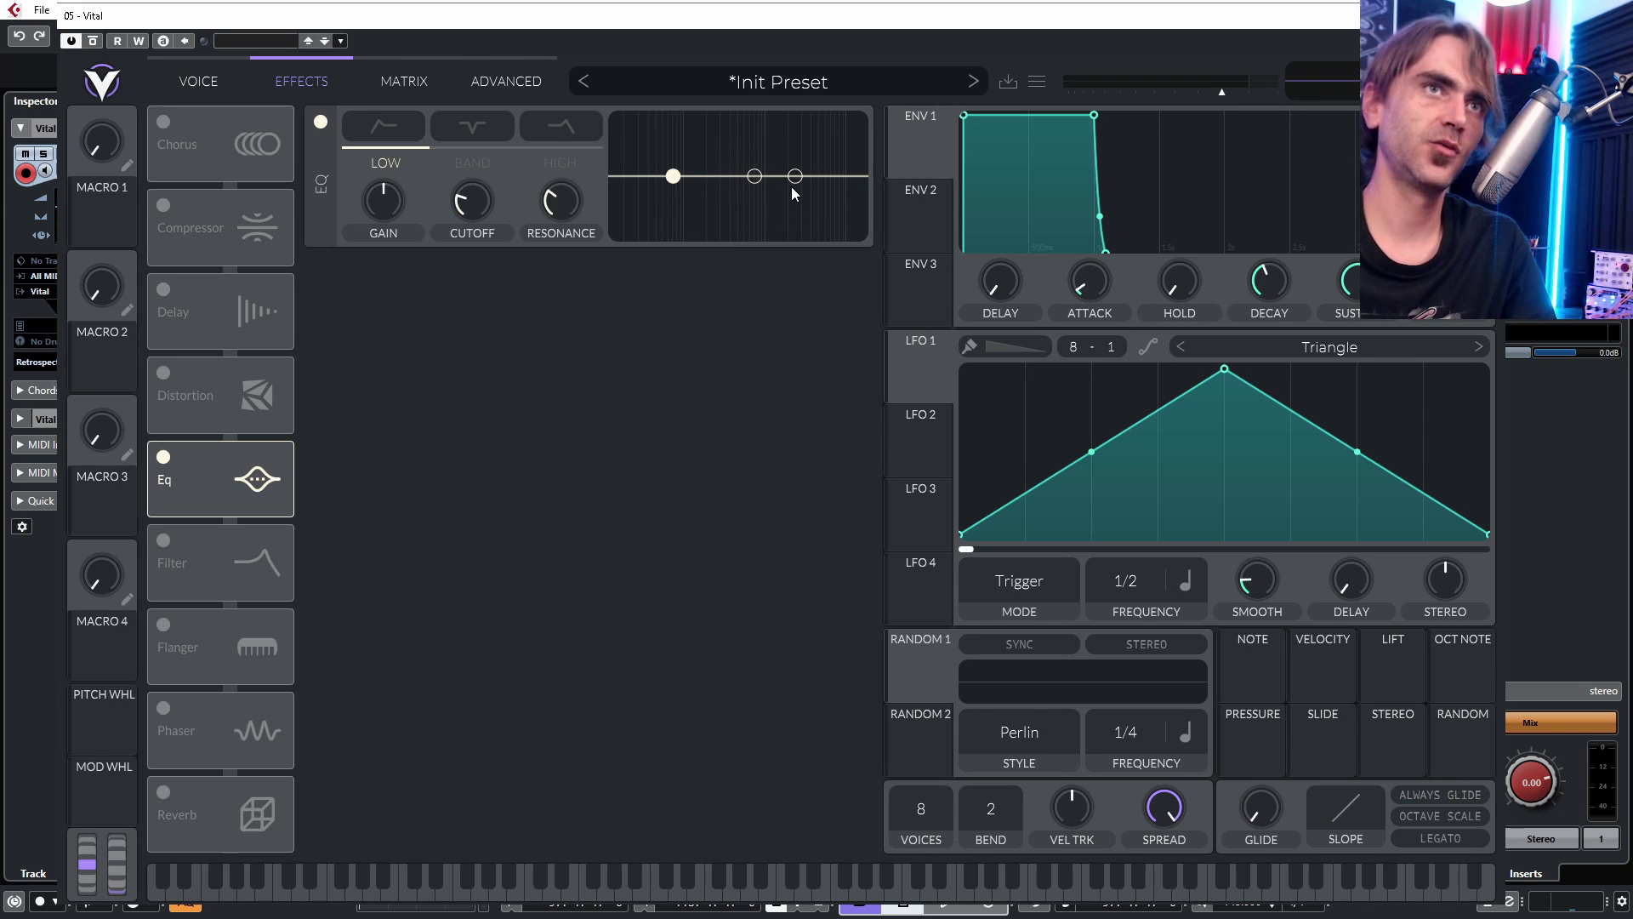
pyautogui.click(559, 124)
pyautogui.moveTo(795, 177); pyautogui.dragTo(760, 145)
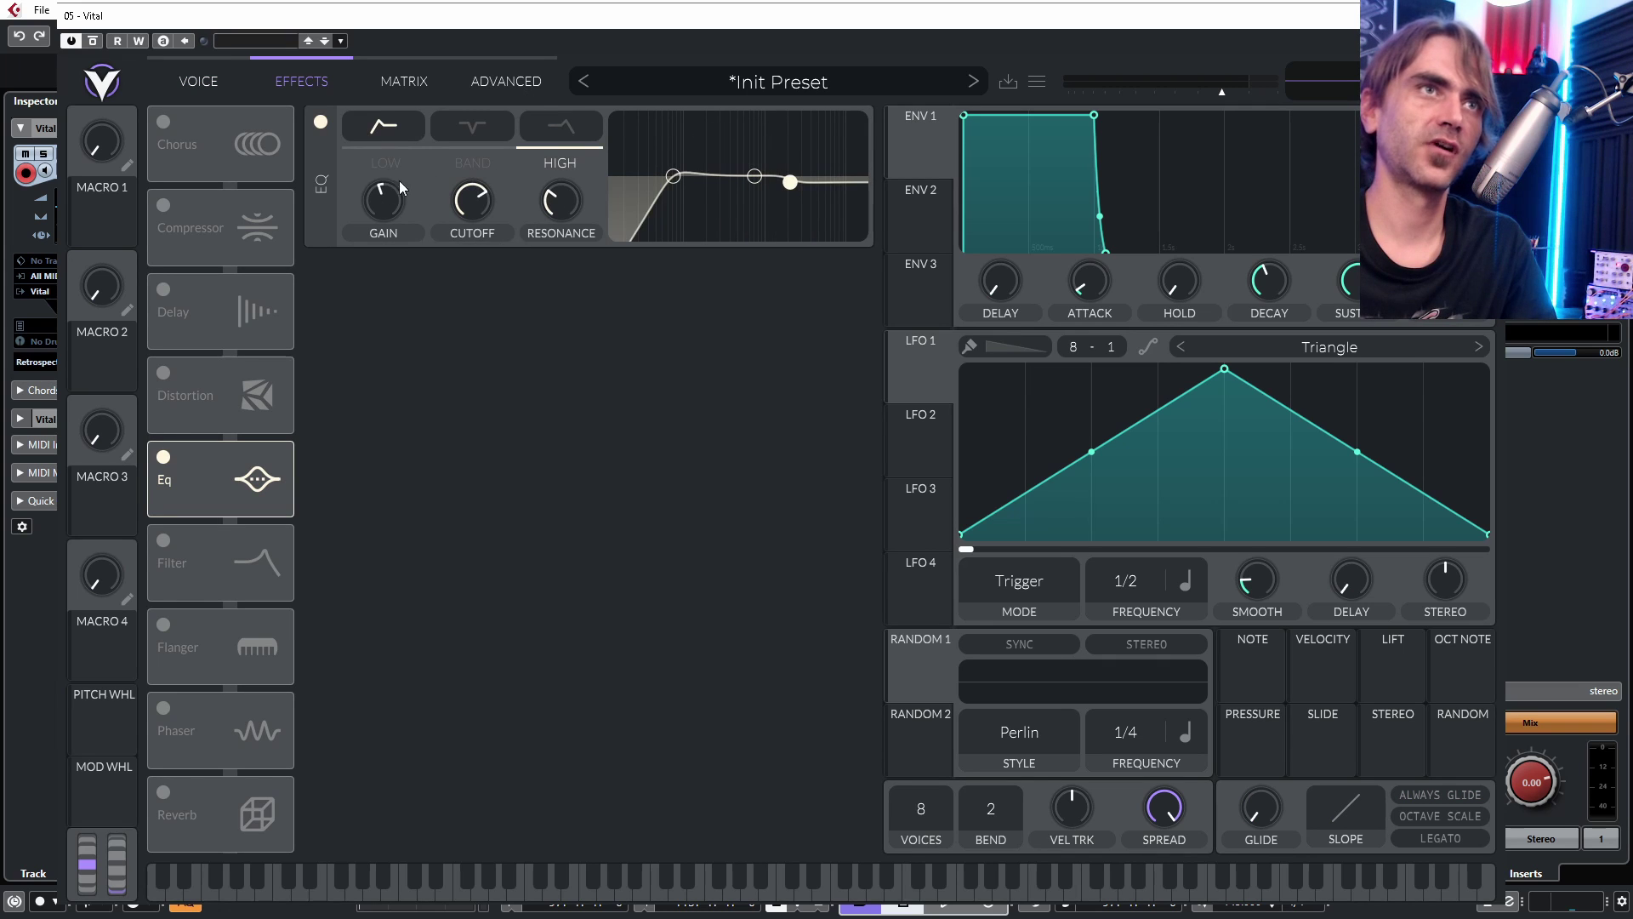
pyautogui.moveTo(674, 175)
pyautogui.mouseDown()
pyautogui.moveTo(639, 165)
pyautogui.moveTo(681, 165)
pyautogui.mouseUp()
# Step: Raise the EQ's high shelf to about 6.1 dB at 79 semitones, and make the middle band a notch at about 66 semitones
pyautogui.moveTo(790, 182); pyautogui.dragTo(754, 155)
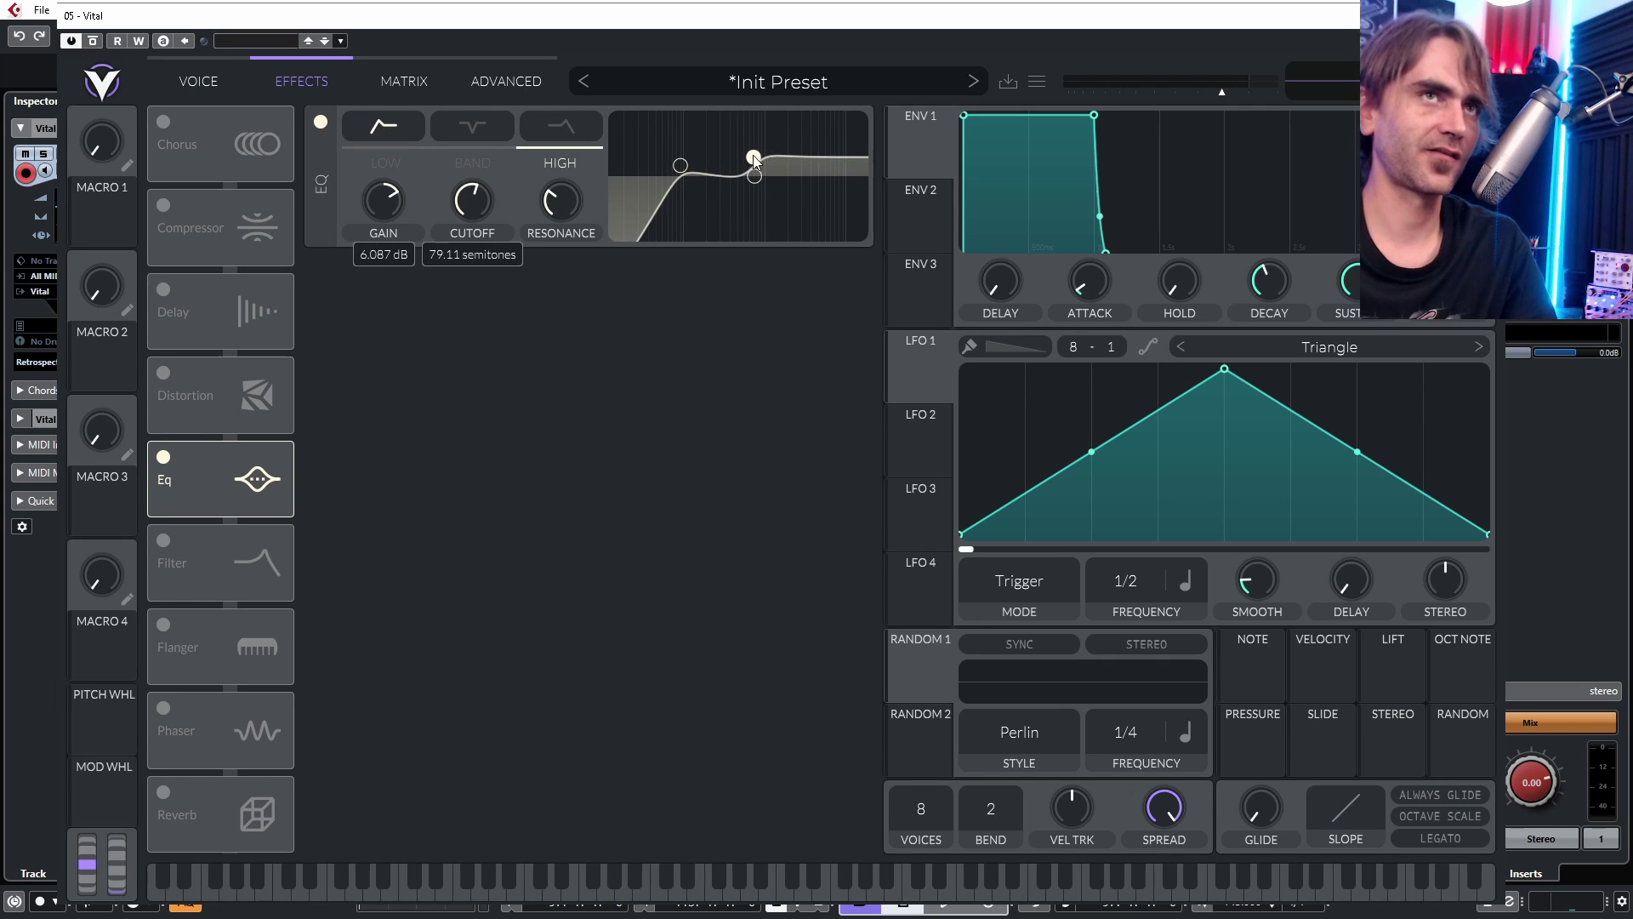
pyautogui.click(472, 126)
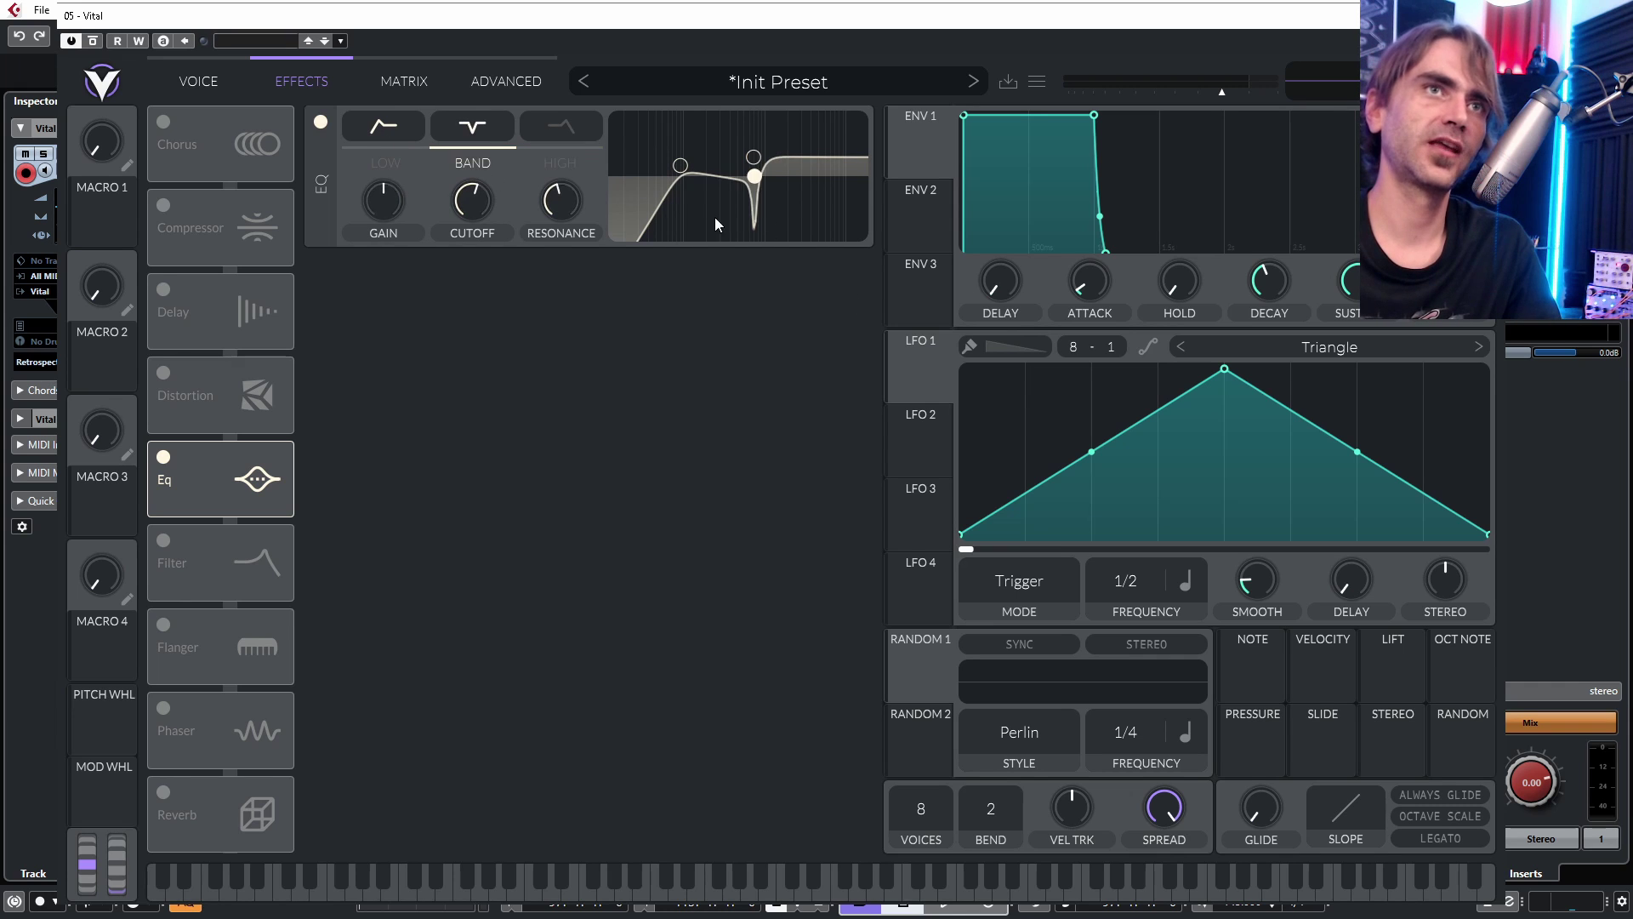
pyautogui.moveTo(752, 176); pyautogui.dragTo(721, 192)
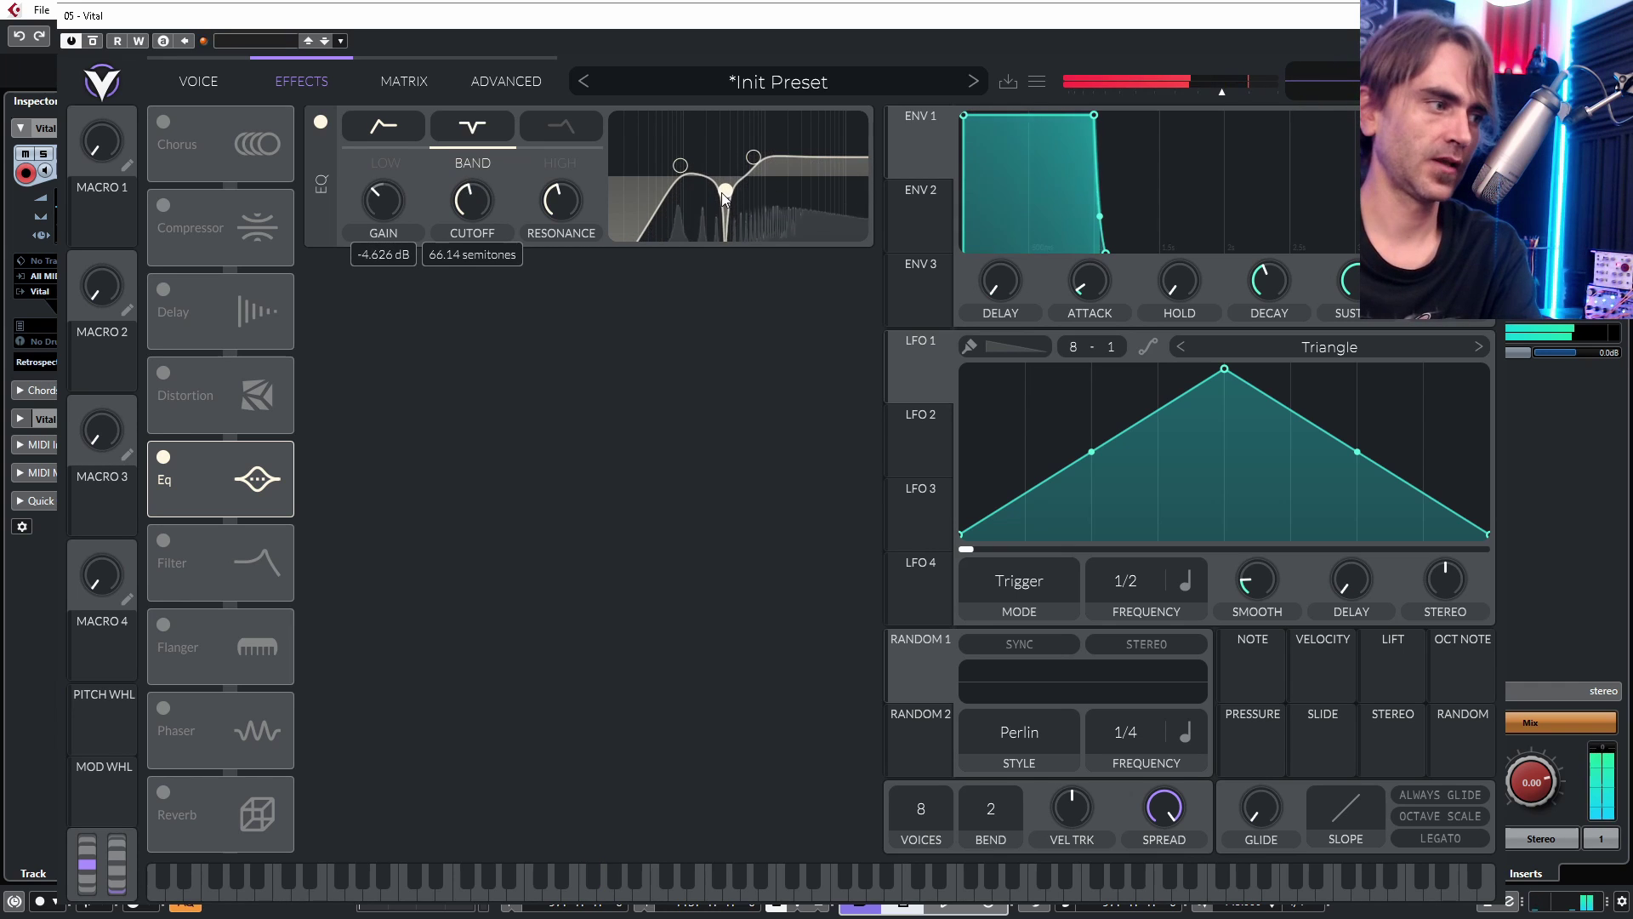
# Step: Set LFO 1's frequency to Keytrack, modulate the EQ notch's cutoff with it from about 39 semitones, and lower the notch's resonance
pyautogui.click(1197, 582)
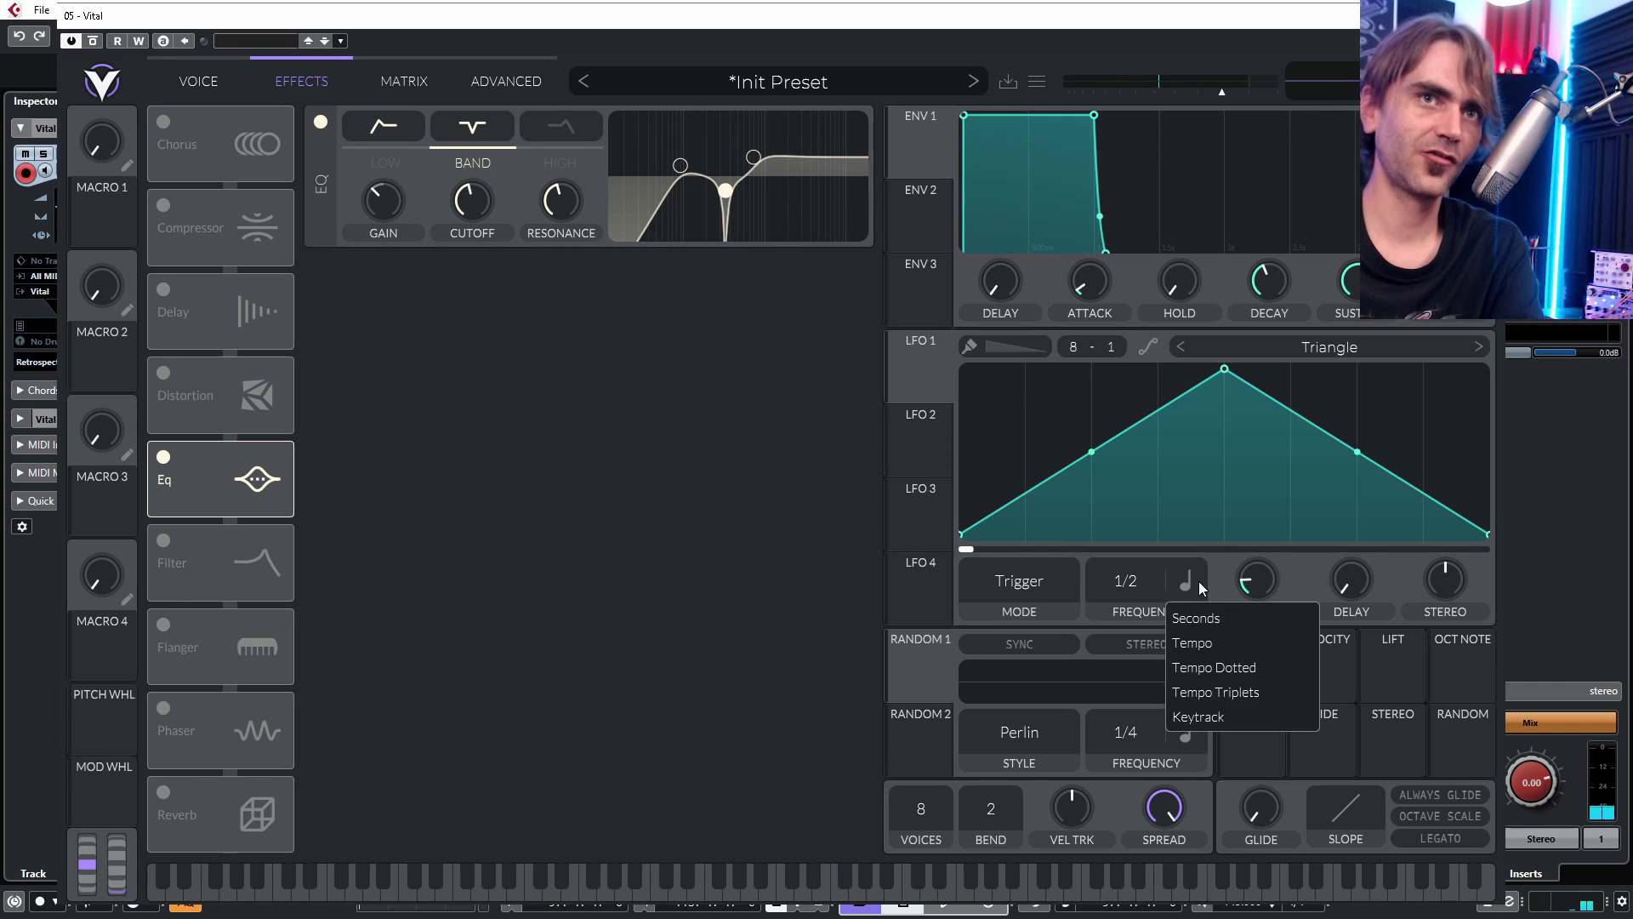
pyautogui.click(1224, 718)
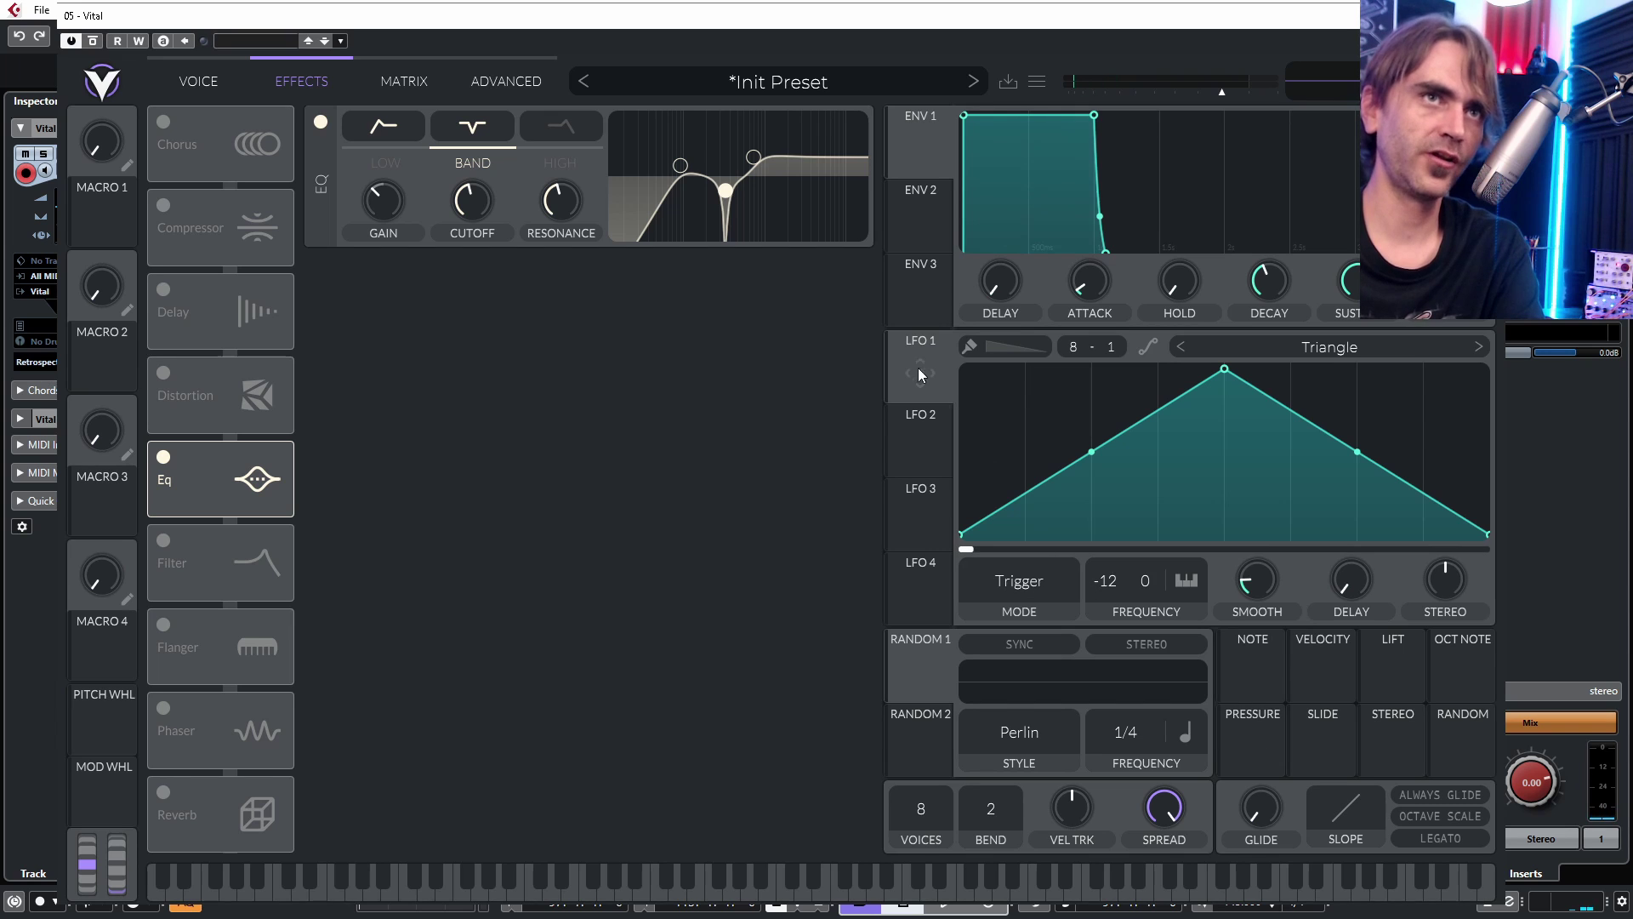
pyautogui.moveTo(925, 385); pyautogui.dragTo(462, 218)
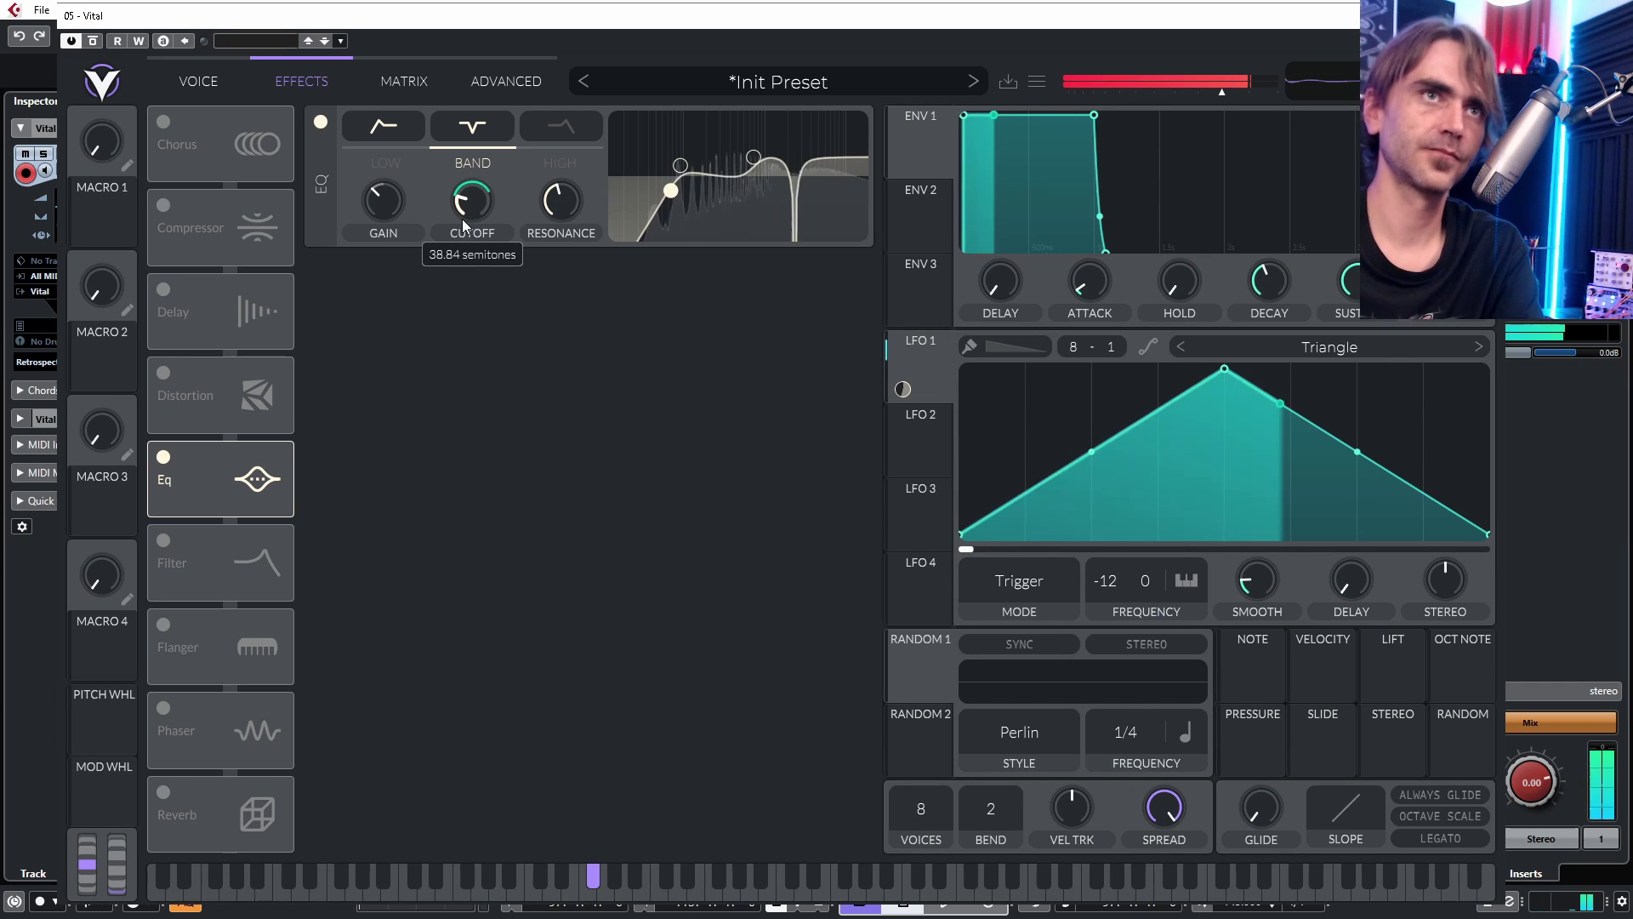
pyautogui.moveTo(537, 194); pyautogui.dragTo(564, 253)
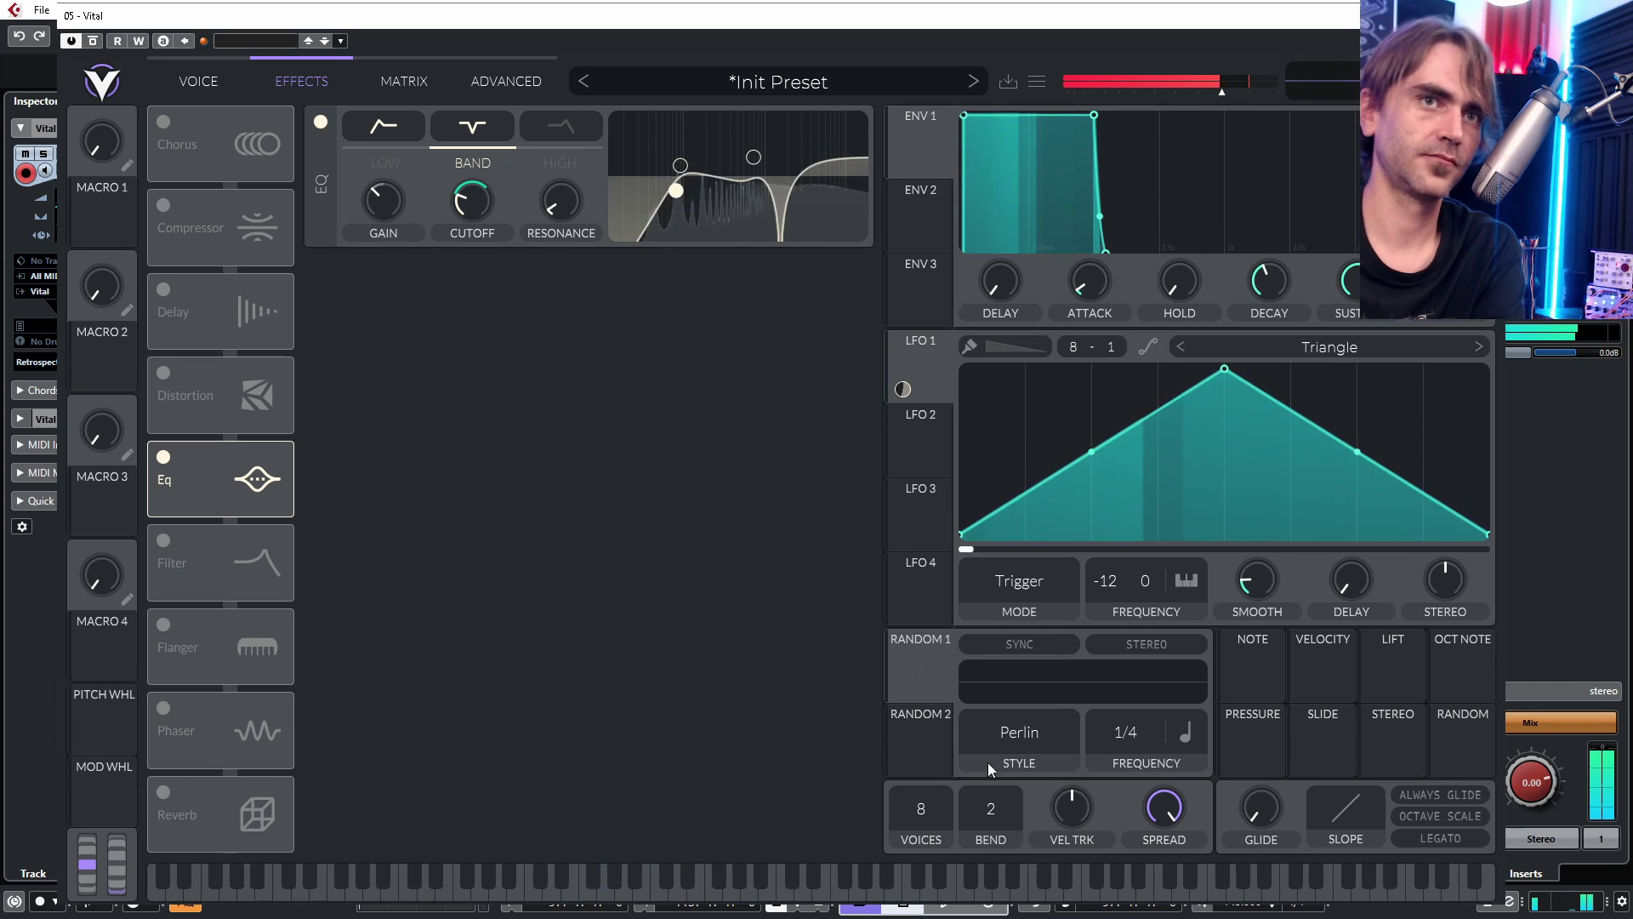
# Step: Reduce the voices to 1, and raise the EQ low band's gain slightly
pyautogui.moveTo(920, 808); pyautogui.dragTo(920, 868)
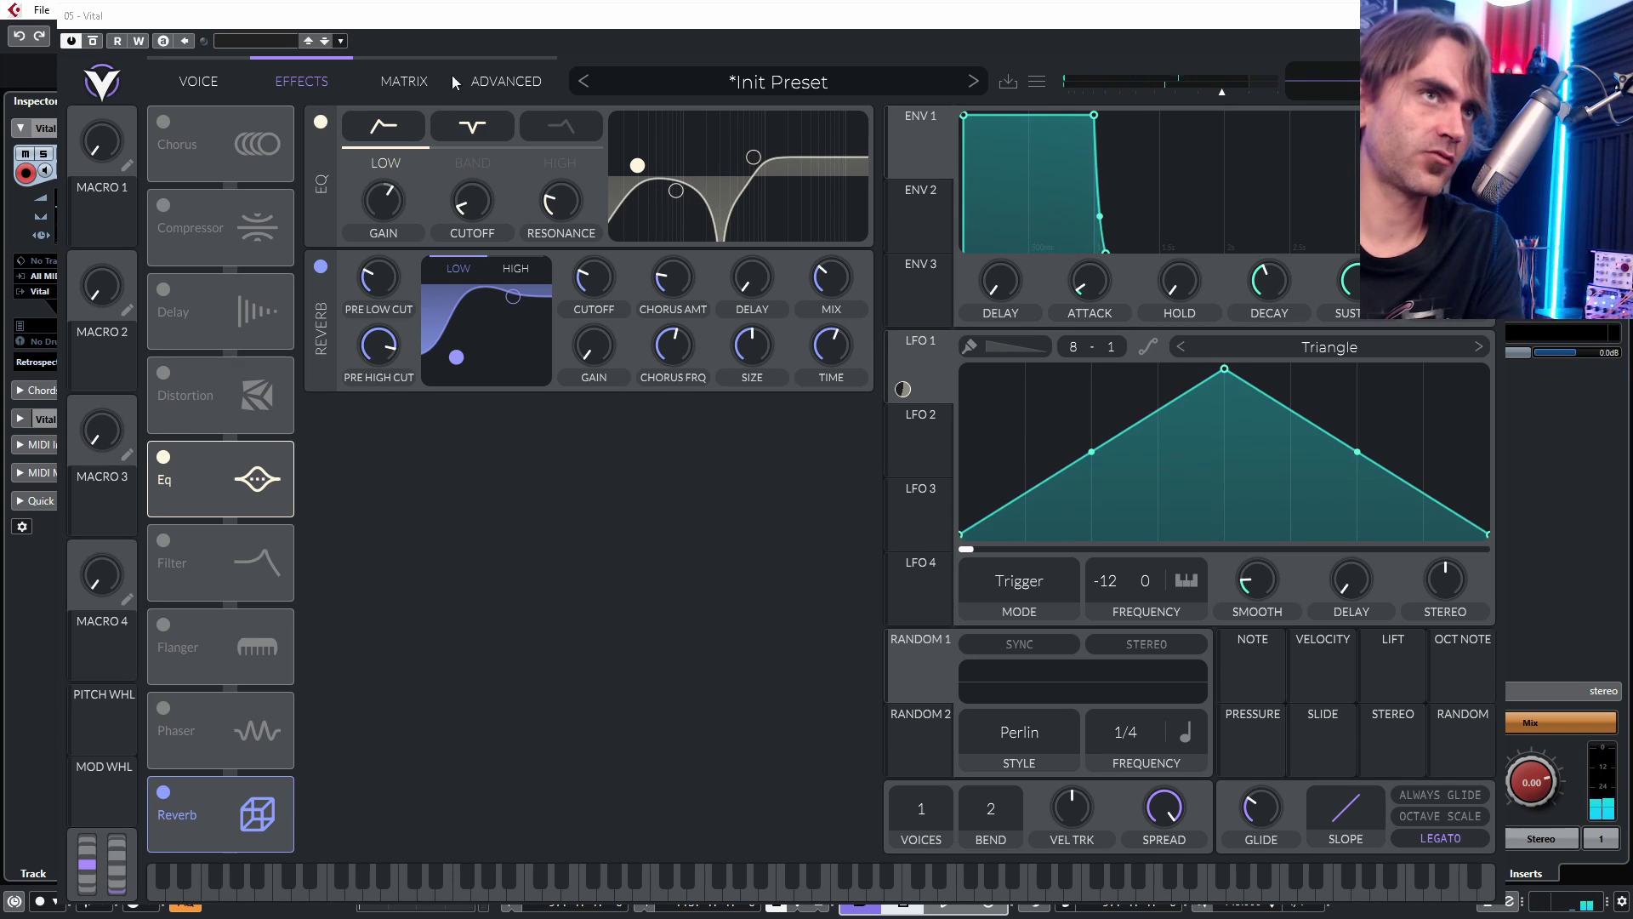
pyautogui.moveTo(637, 165)
pyautogui.mouseDown()
pyautogui.moveTo(647, 151)
pyautogui.moveTo(630, 156)
pyautogui.mouseUp()
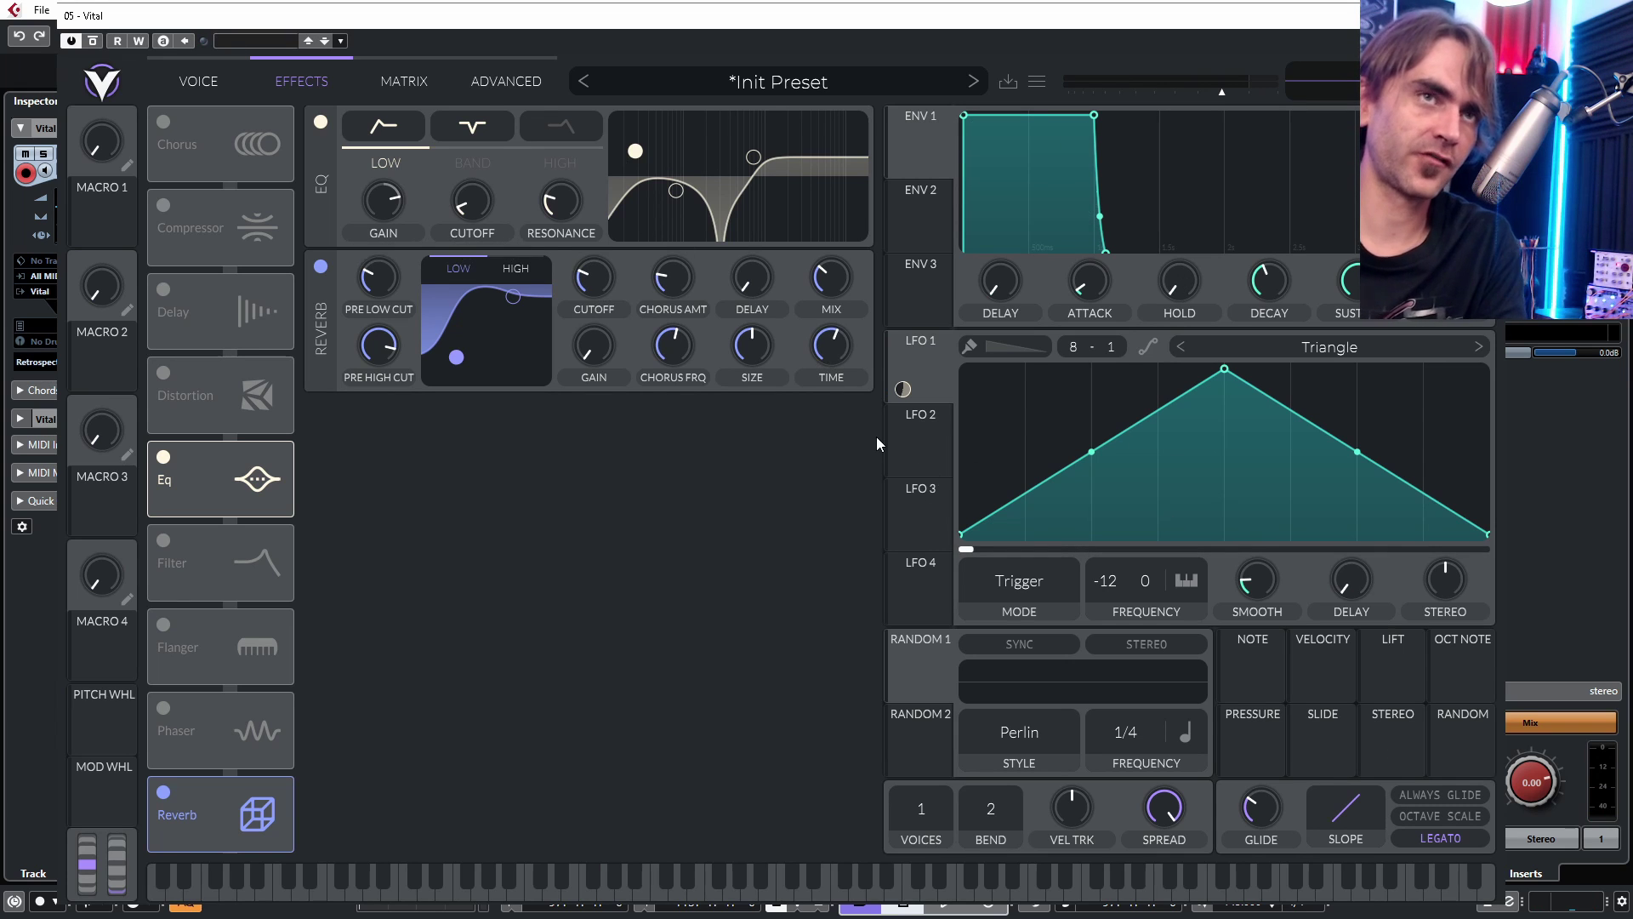
# Step: Set LFO 2 to Envelope mode with a concave falling curve, and modulate the EQ low band's cutoff with it by about 39 semitones
pyautogui.click(910, 447)
pyautogui.click(1008, 609)
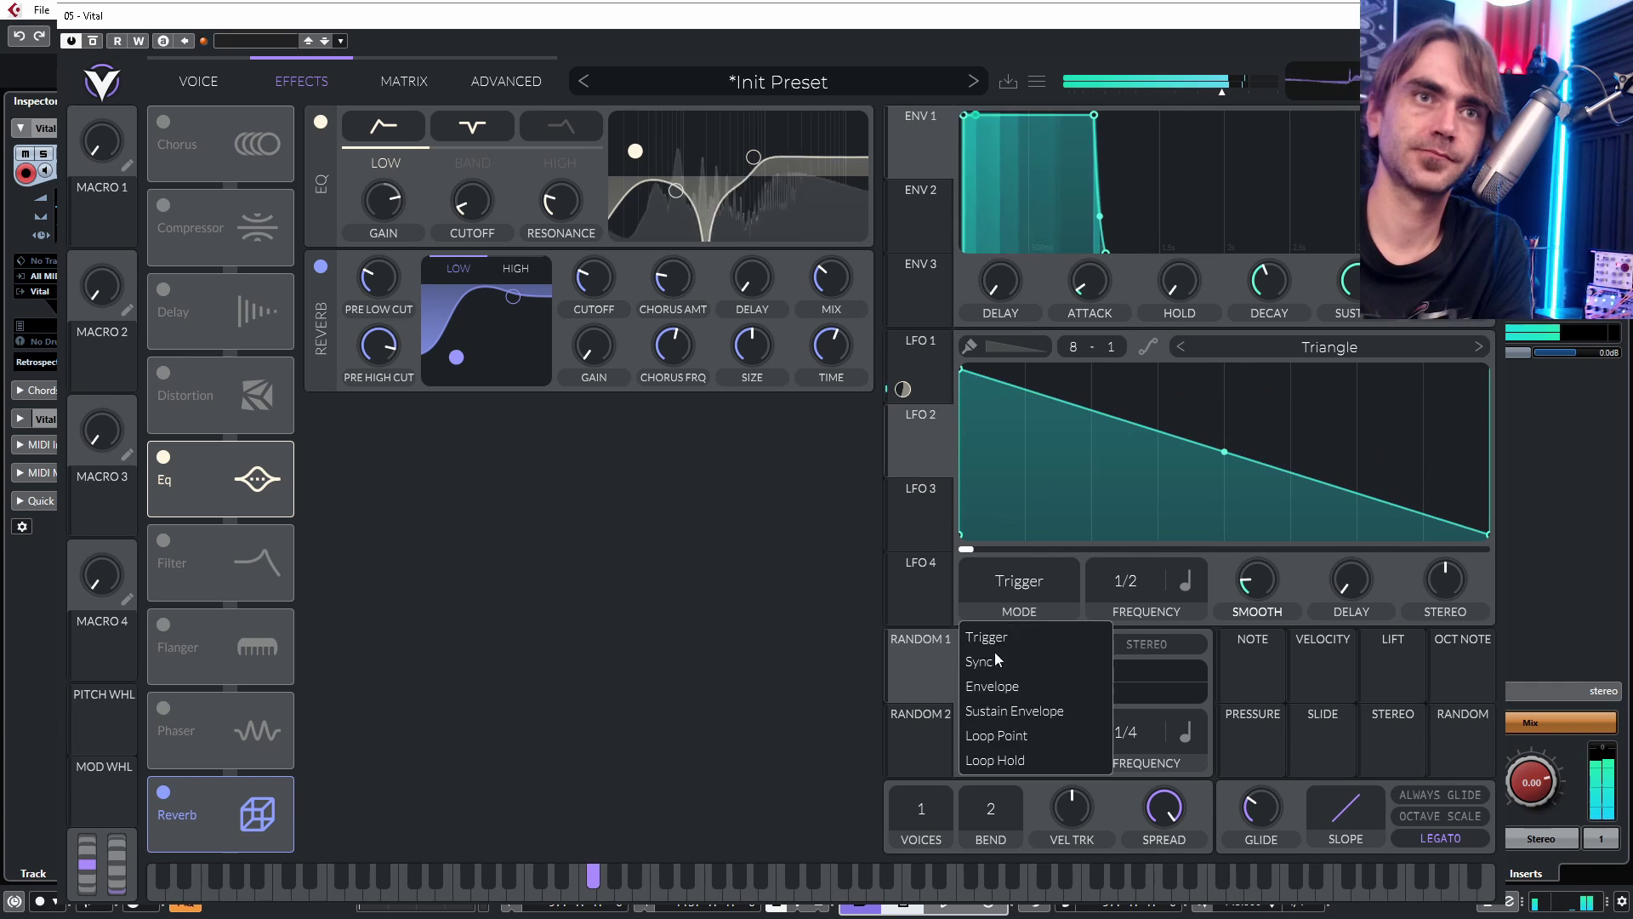
pyautogui.click(992, 685)
pyautogui.moveTo(1199, 470); pyautogui.dragTo(1206, 536)
pyautogui.moveTo(926, 461); pyautogui.dragTo(472, 238)
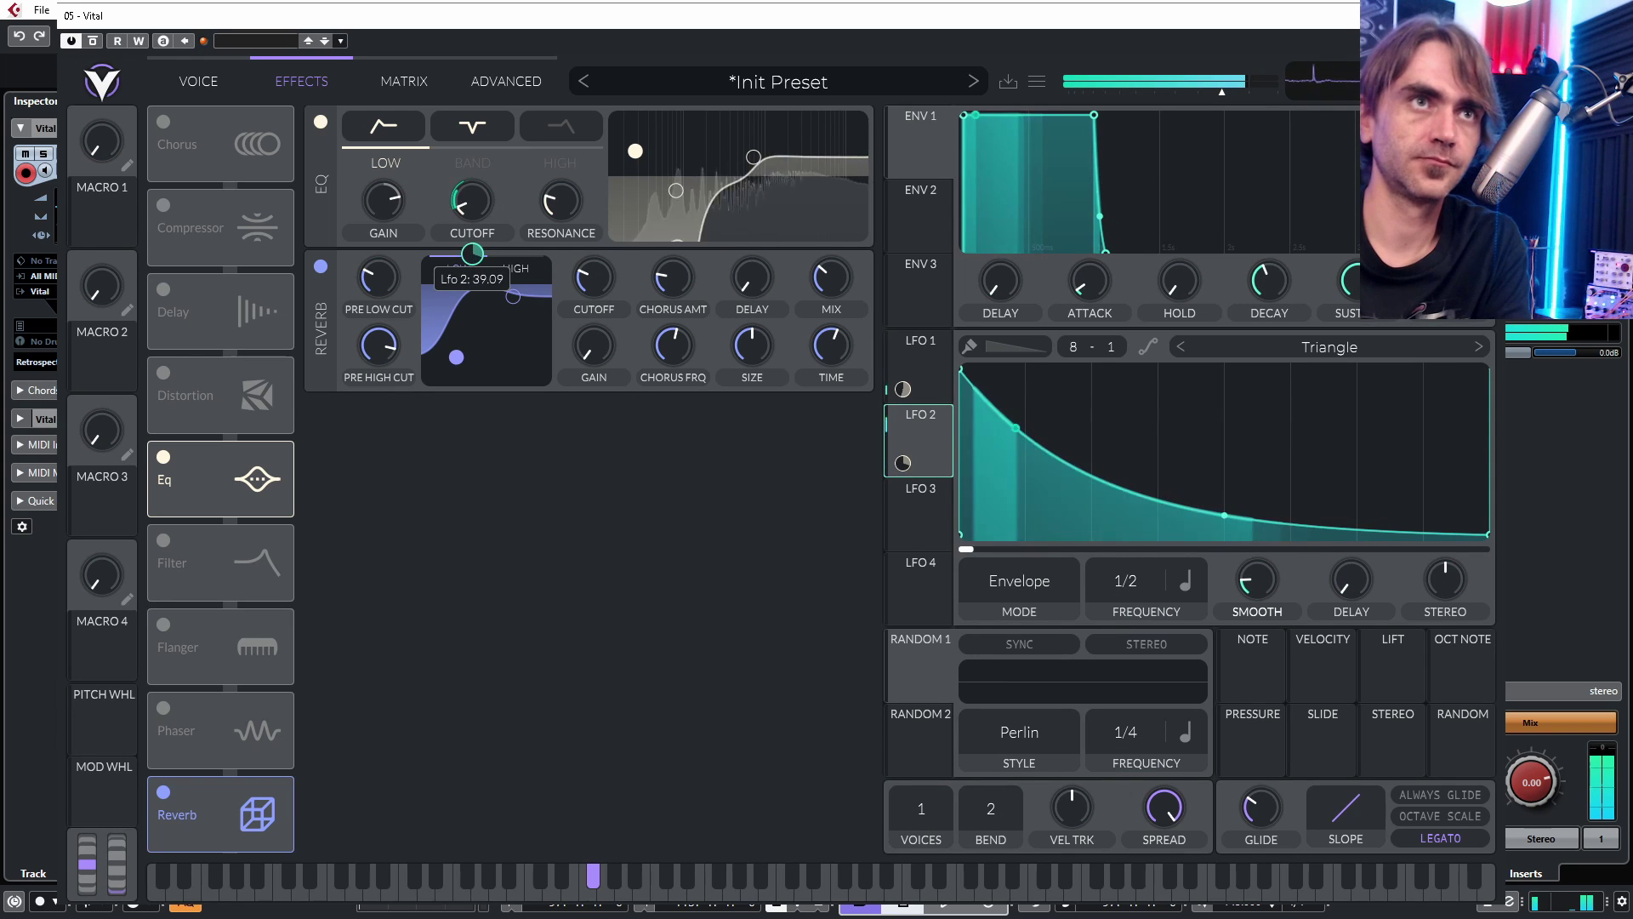
# Step: Raise the EQ low band's cutoff, set its resonance to about 65.8%, and modulate the resonance with LFO 2
pyautogui.moveTo(469, 212); pyautogui.dragTo(575, 176)
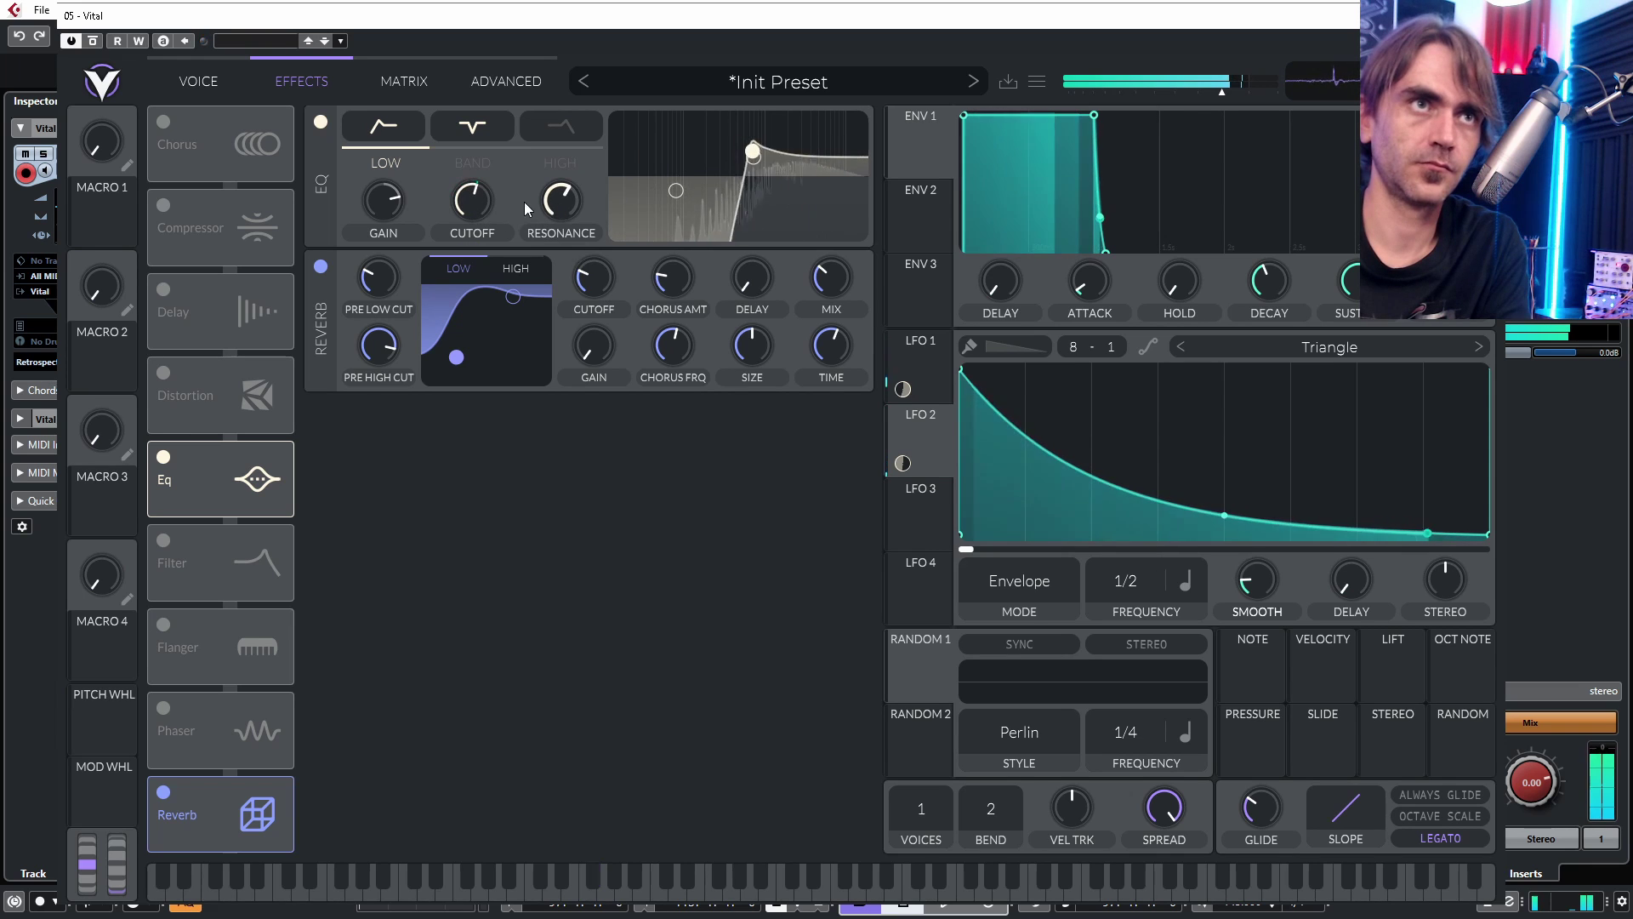
pyautogui.moveTo(554, 213); pyautogui.dragTo(574, 213)
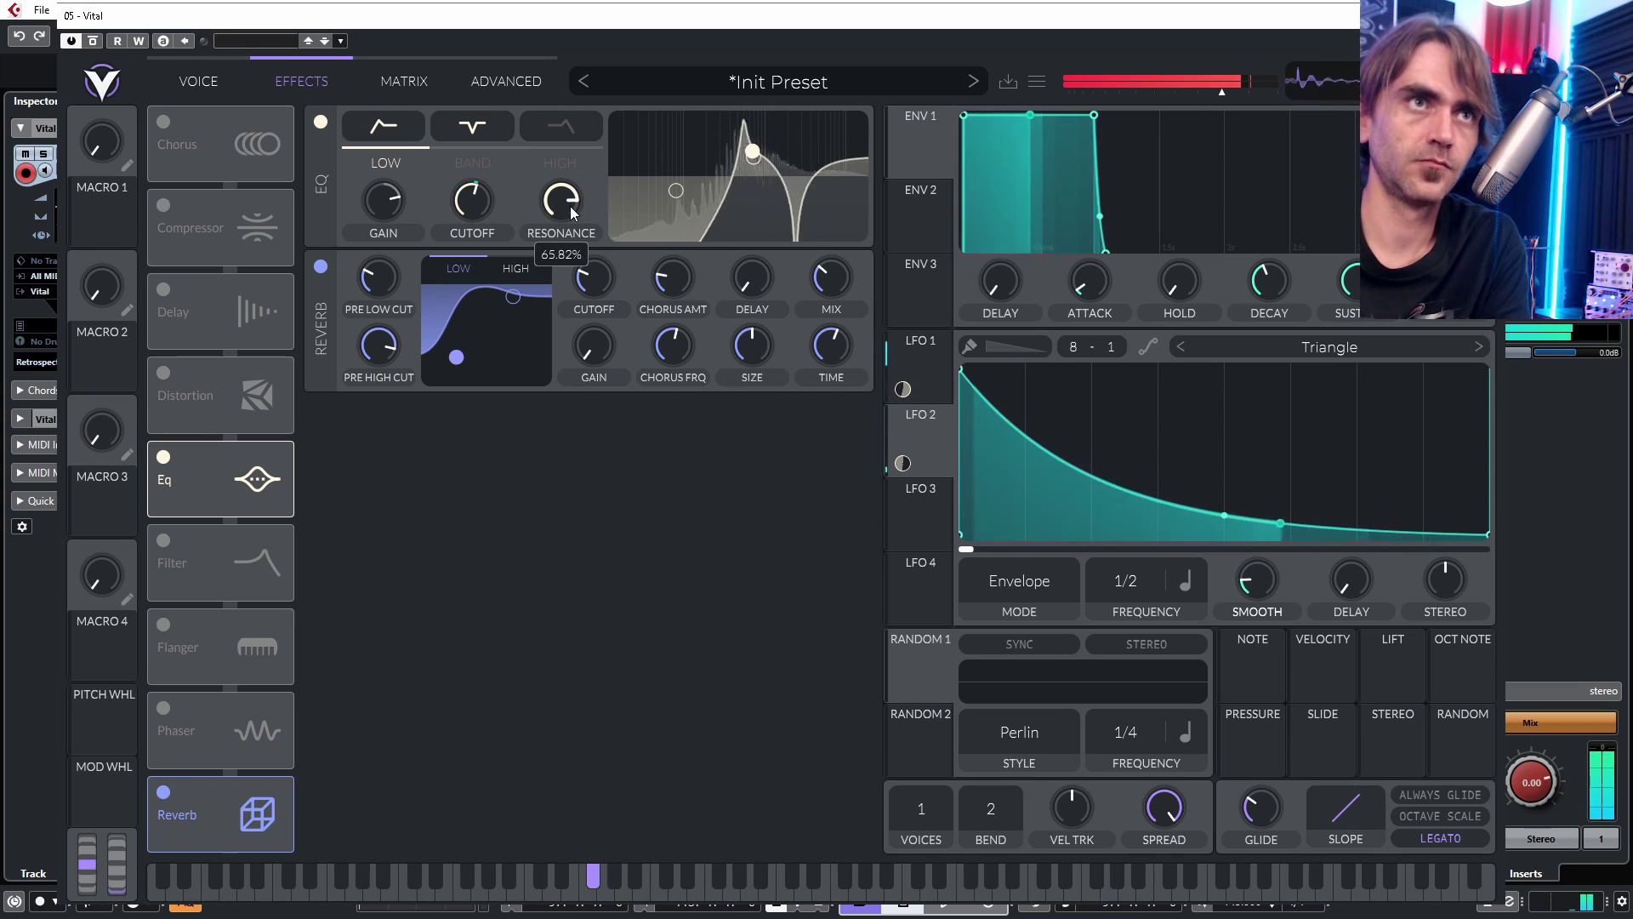
pyautogui.moveTo(943, 438); pyautogui.dragTo(564, 217)
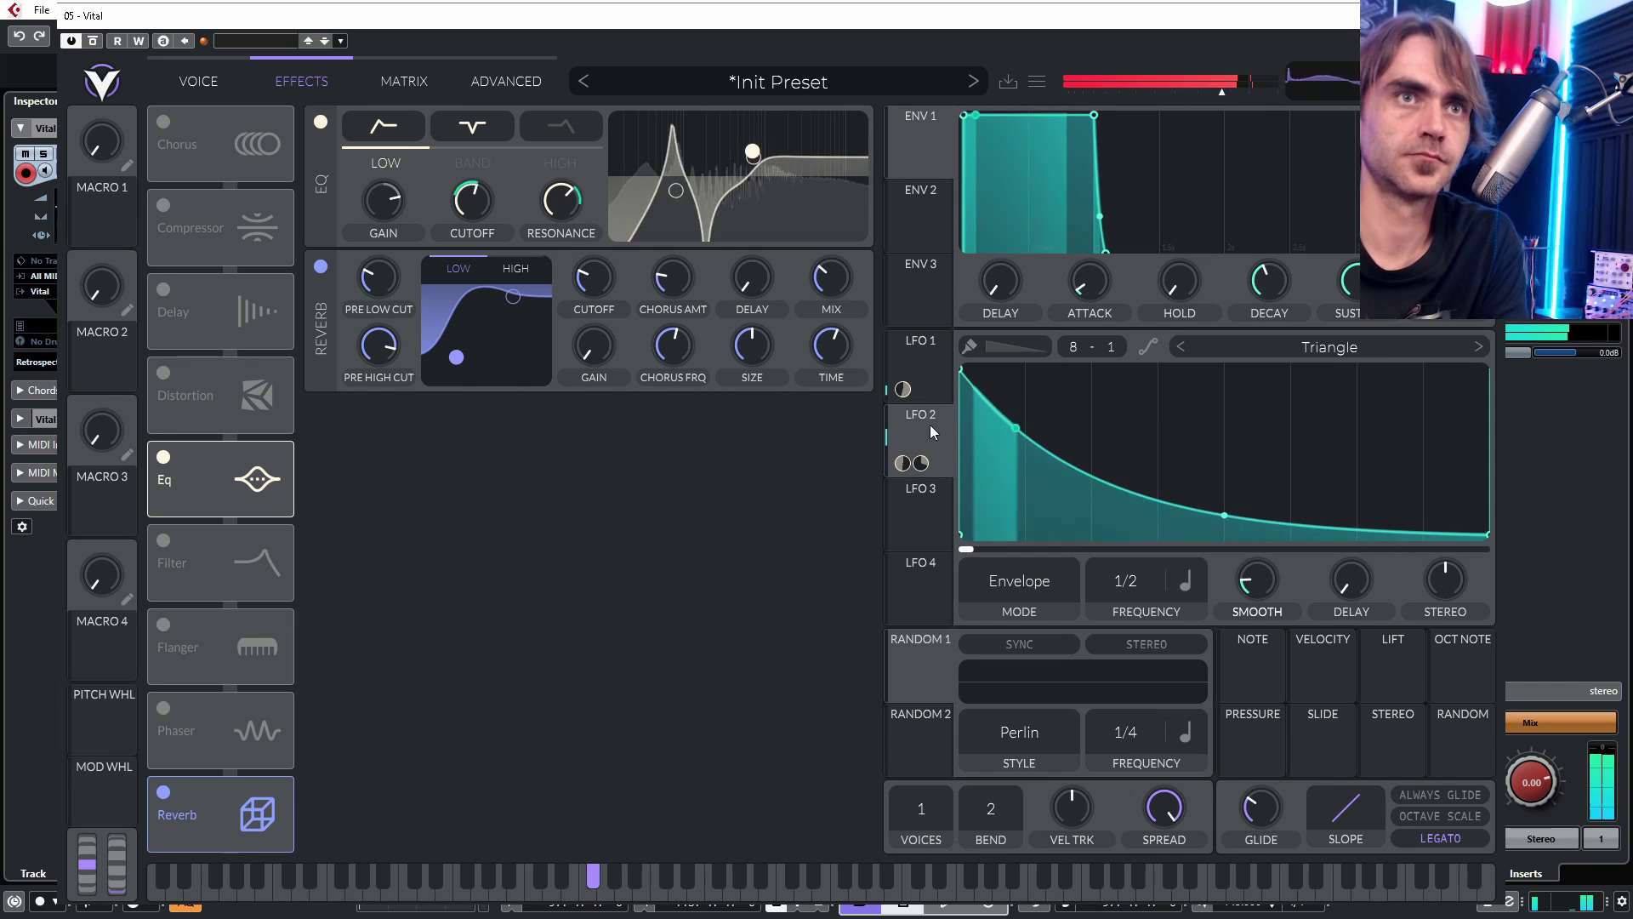
# Step: Make the EQ high band a low-pass, adjust its cutoff, and modulate that cutoff with LFO 3
pyautogui.click(922, 369)
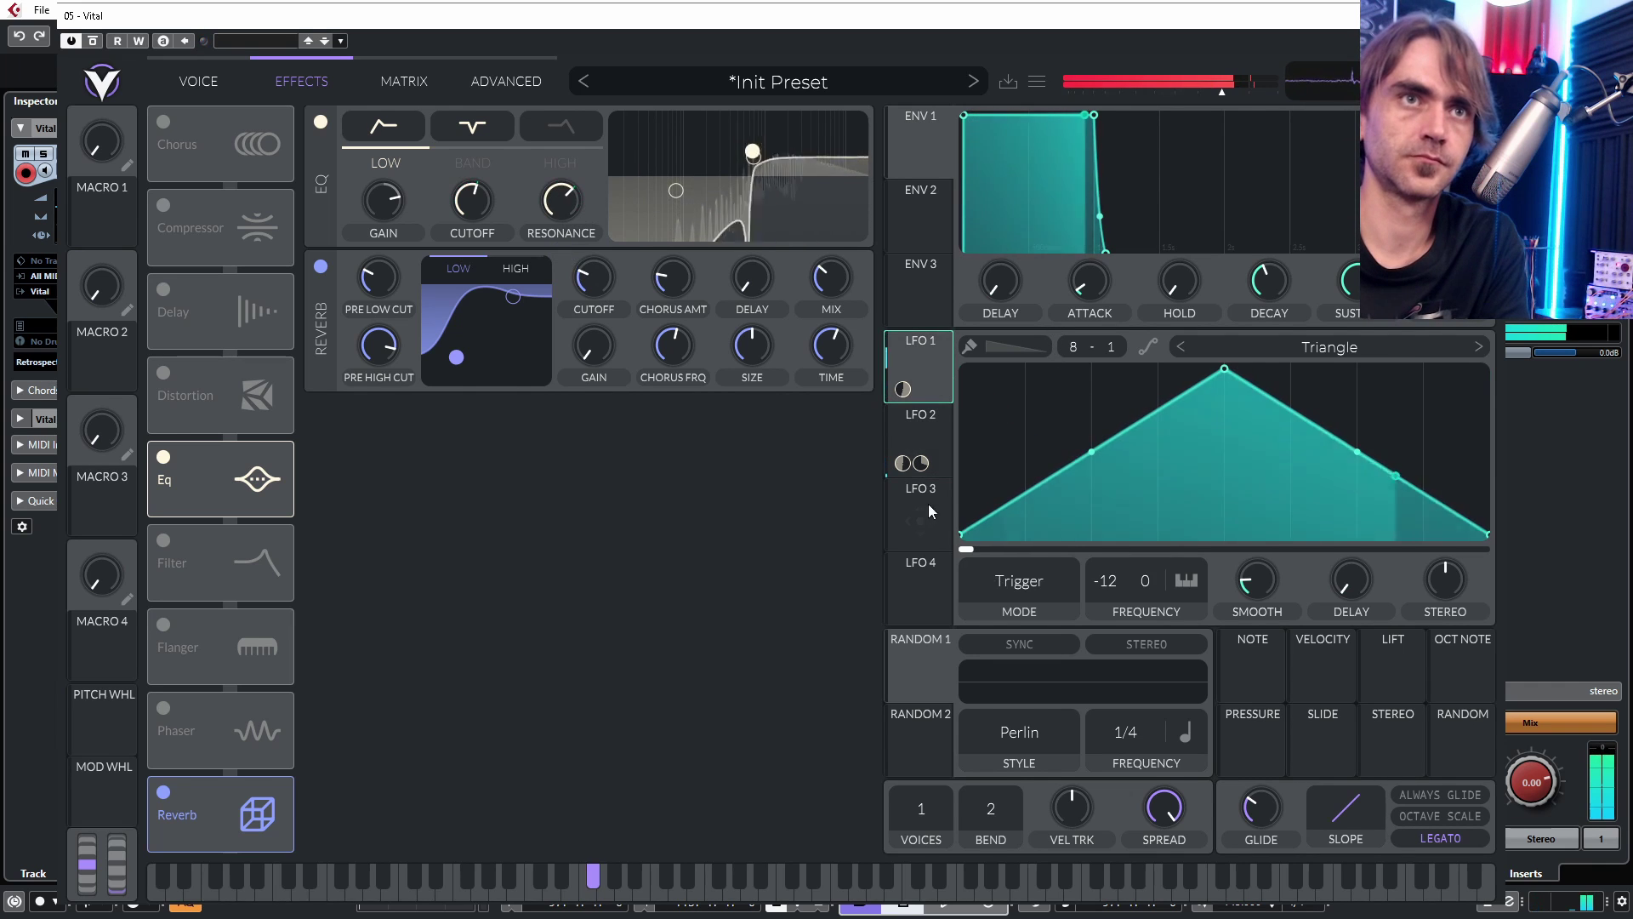
pyautogui.click(929, 445)
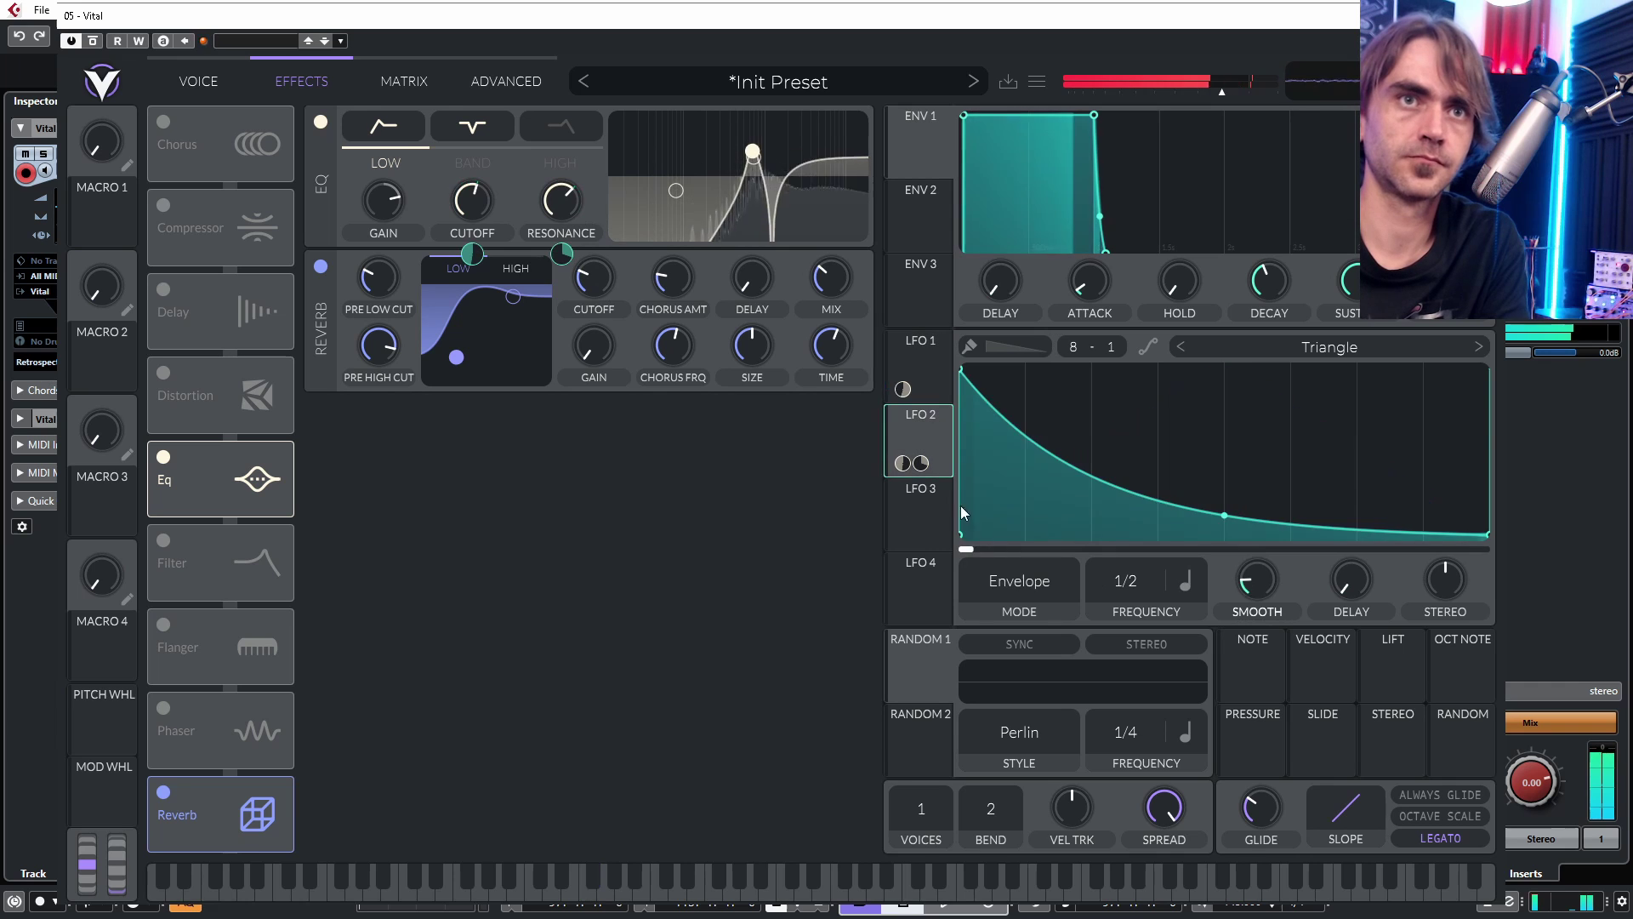
pyautogui.click(923, 528)
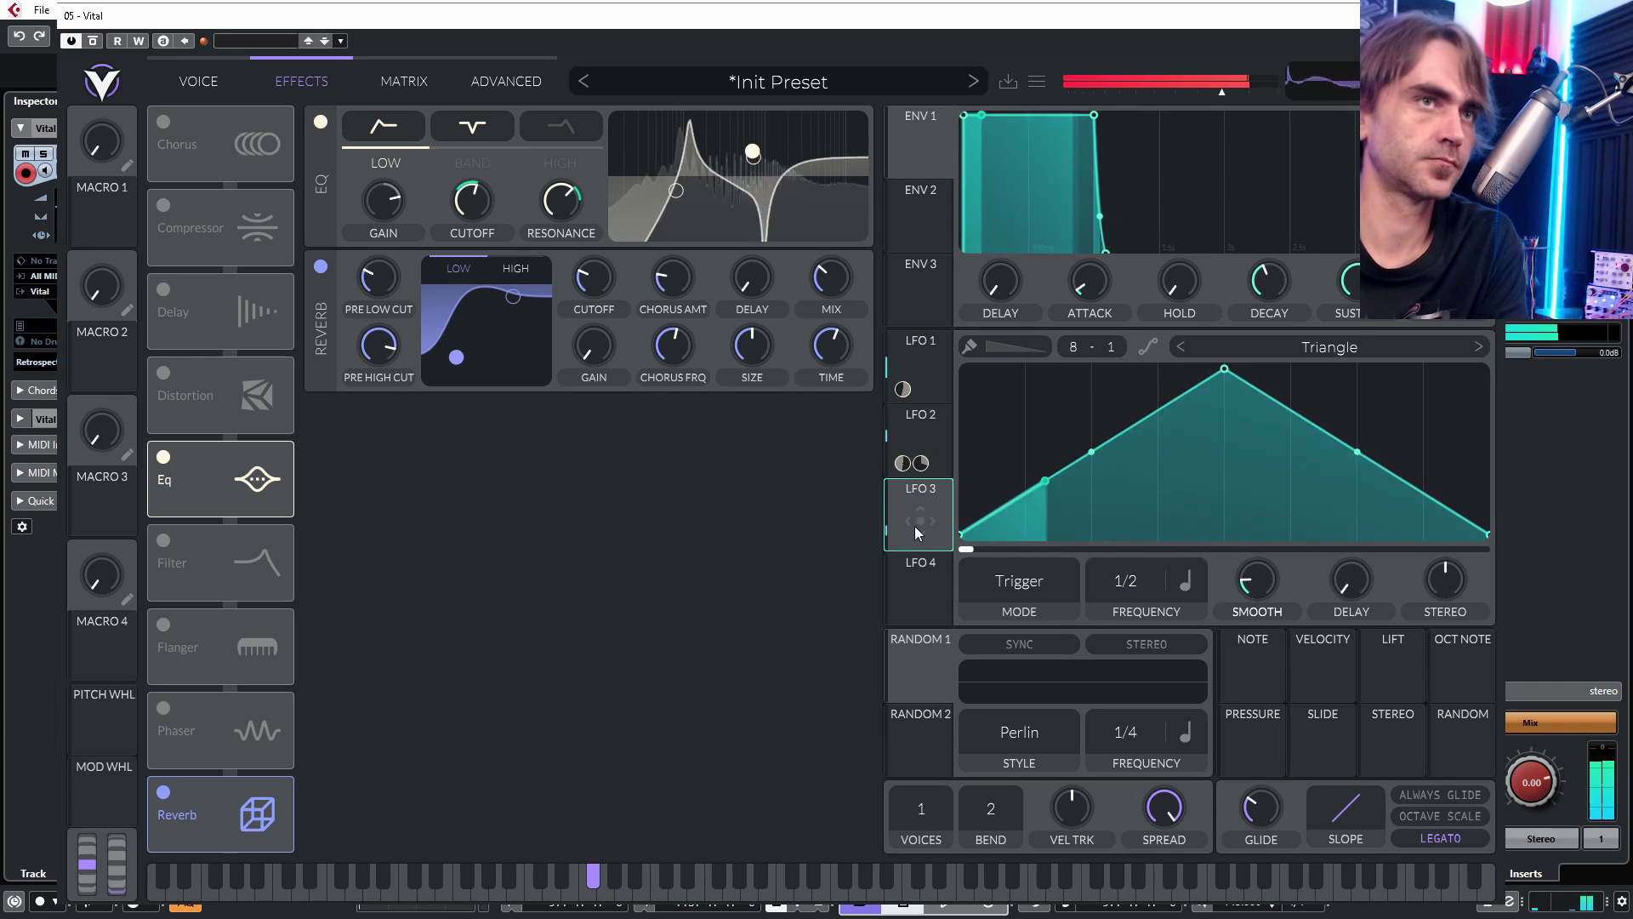
pyautogui.click(558, 124)
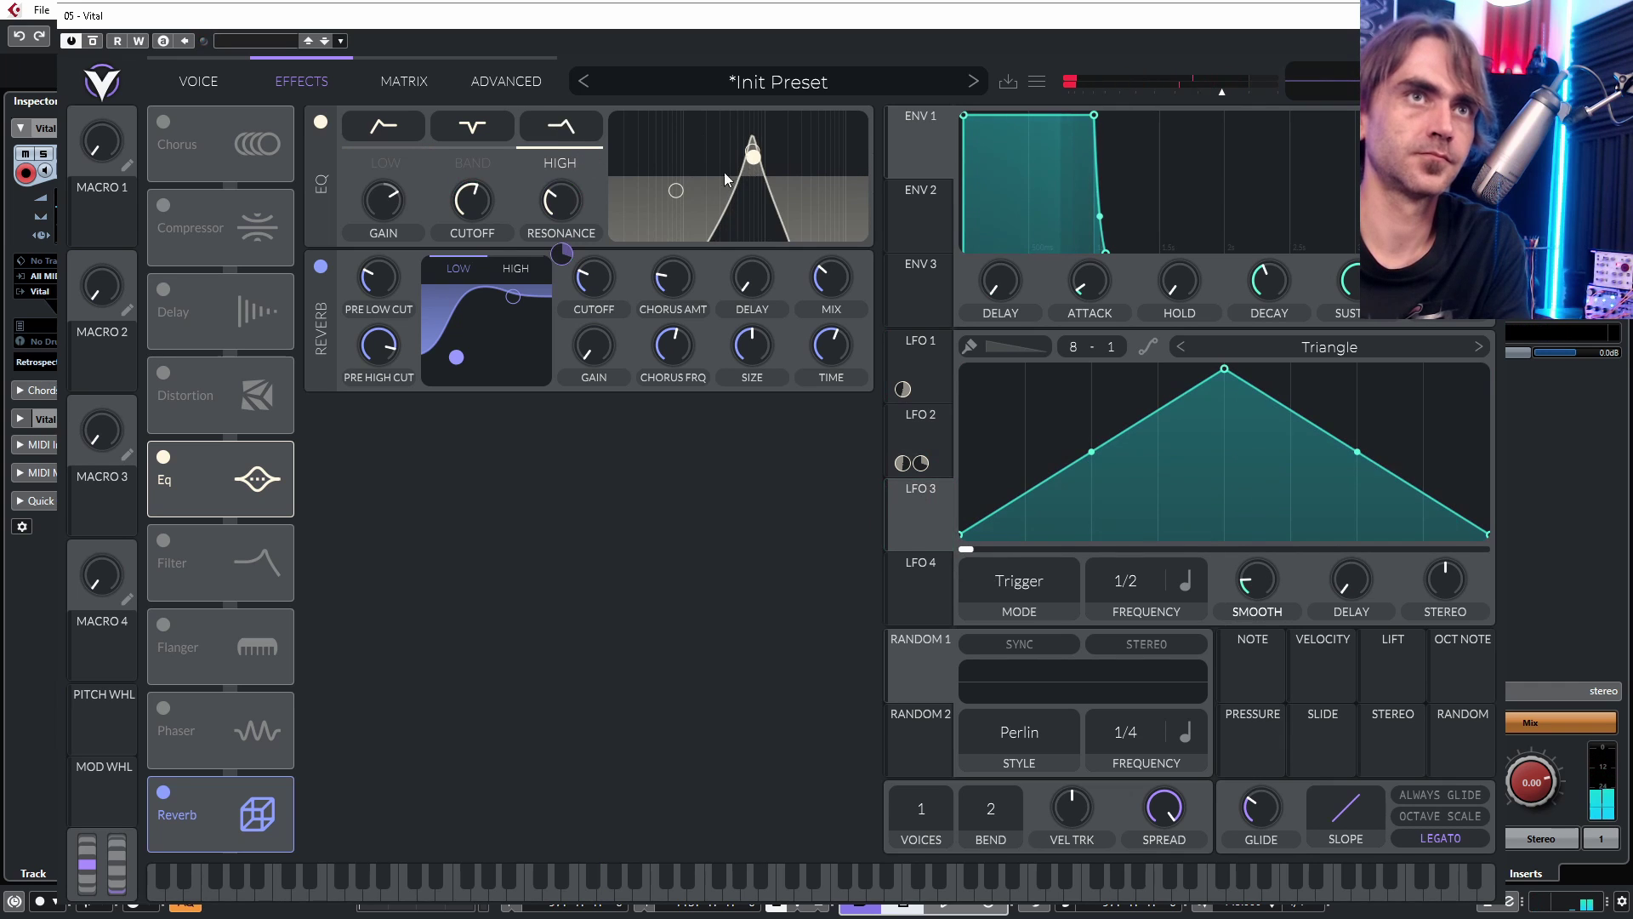
pyautogui.moveTo(477, 202)
pyautogui.mouseDown()
pyautogui.moveTo(497, 181)
pyautogui.moveTo(549, 207)
pyautogui.moveTo(550, 187)
pyautogui.moveTo(474, 209)
pyautogui.mouseUp()
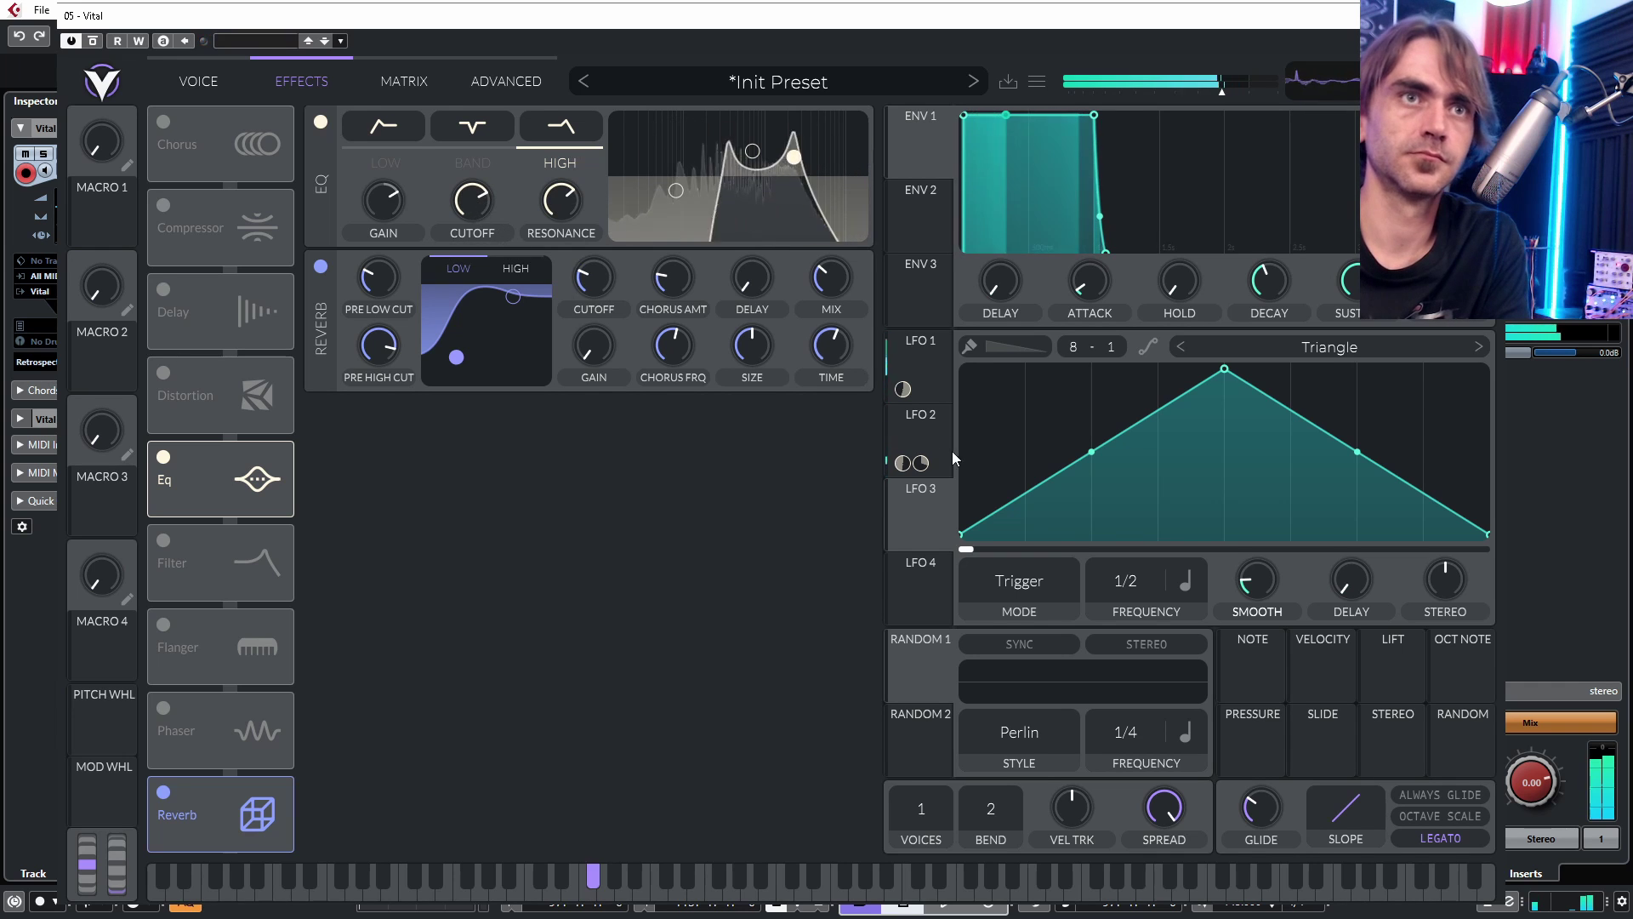
pyautogui.moveTo(920, 527); pyautogui.dragTo(472, 203)
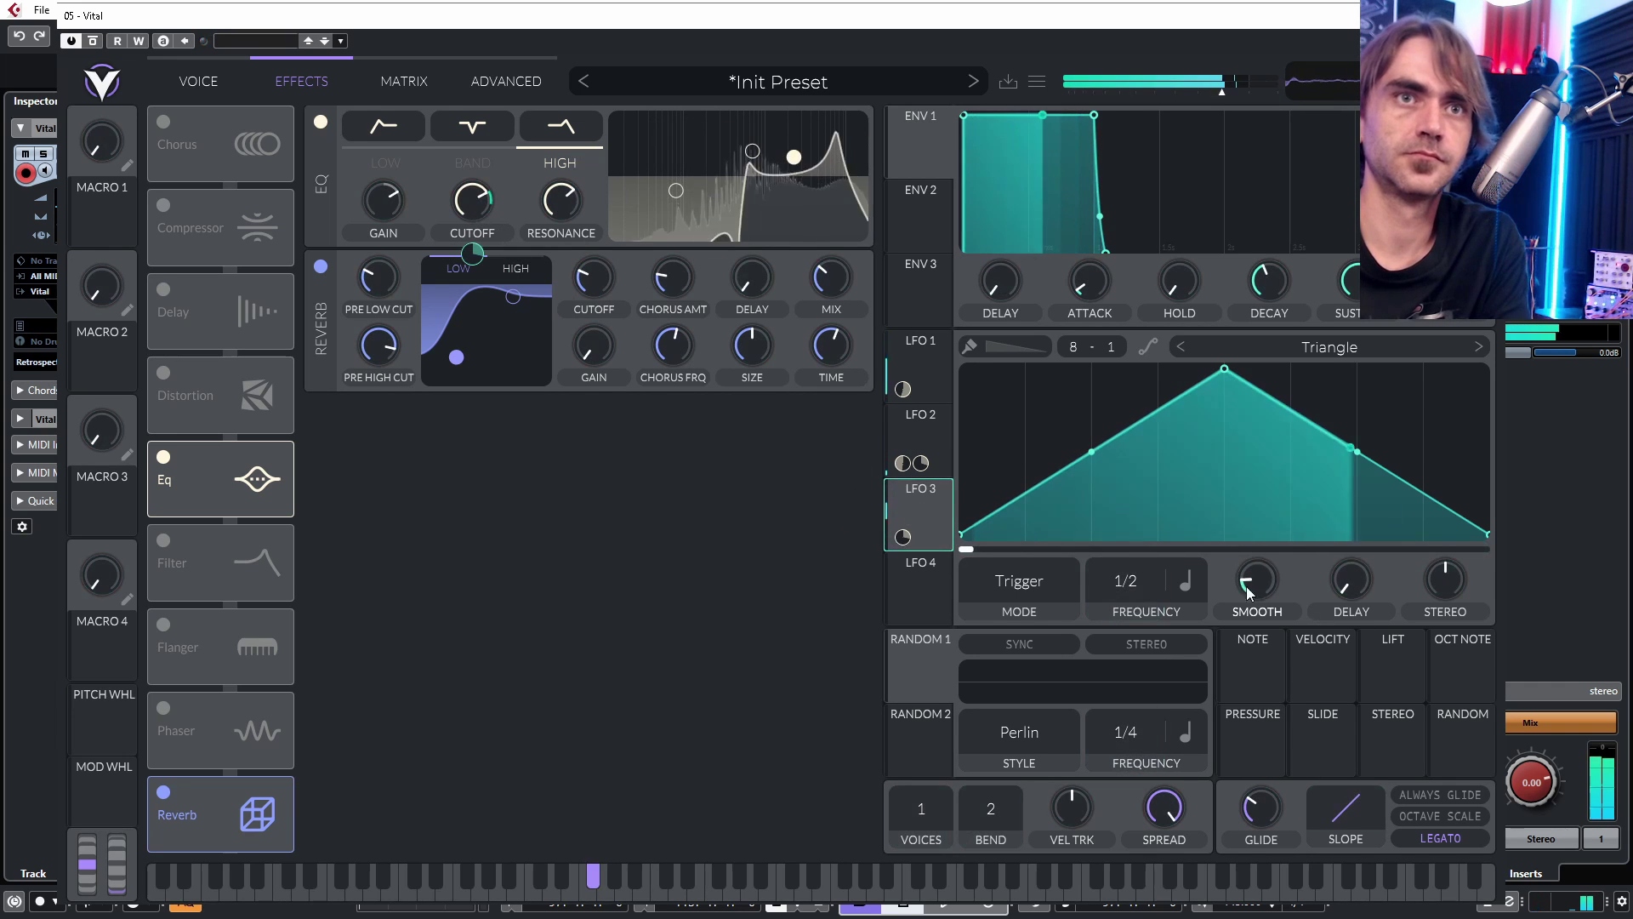
# Step: Set LFO 3's frequency to Keytrack at 0 with minimum smoothing, and lower the EQ high band's cutoff
pyautogui.click(1186, 580)
pyautogui.click(1202, 717)
pyautogui.moveTo(1124, 580); pyautogui.dragTo(1131, 497)
pyautogui.moveTo(1234, 591); pyautogui.dragTo(1234, 630)
pyautogui.moveTo(472, 191); pyautogui.dragTo(466, 221)
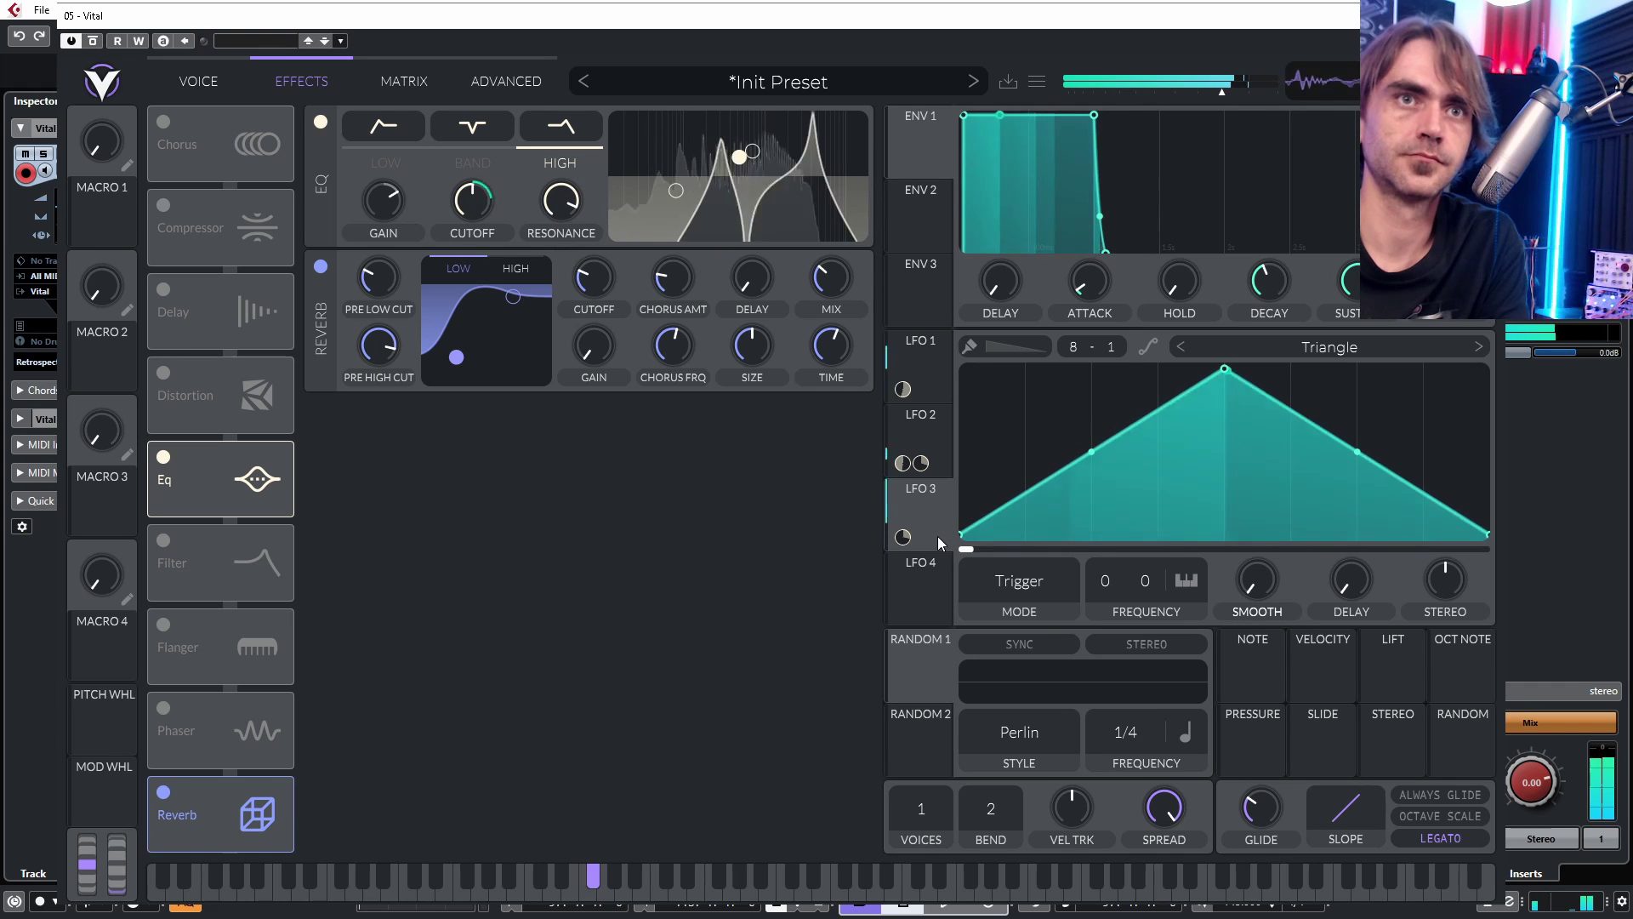
pyautogui.click(200, 83)
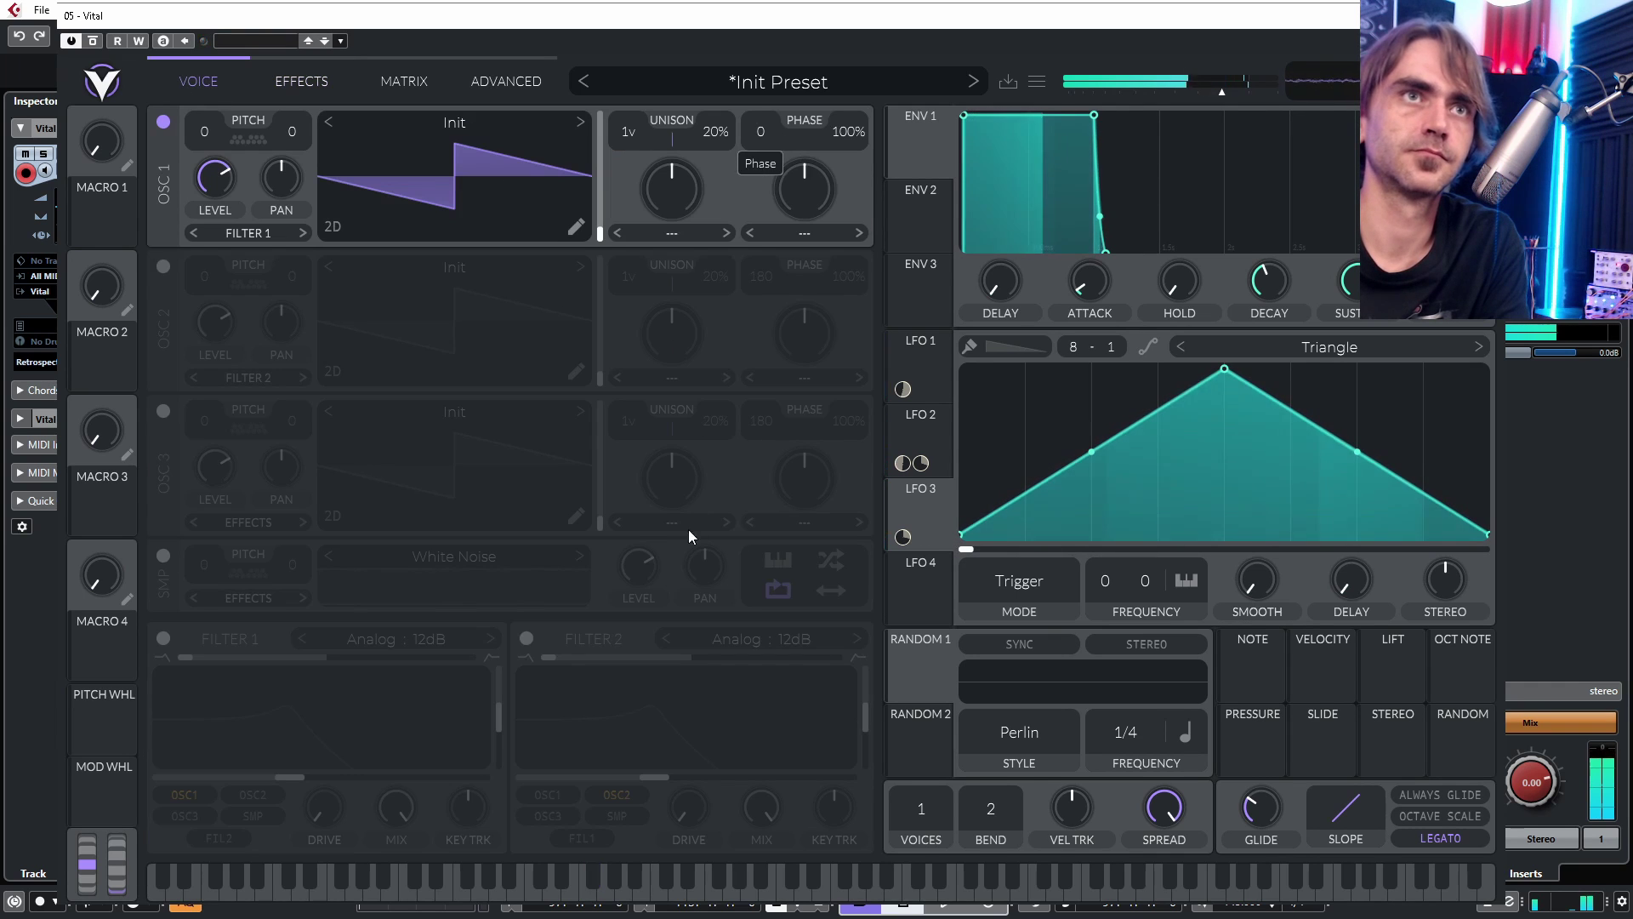
pyautogui.click(397, 81)
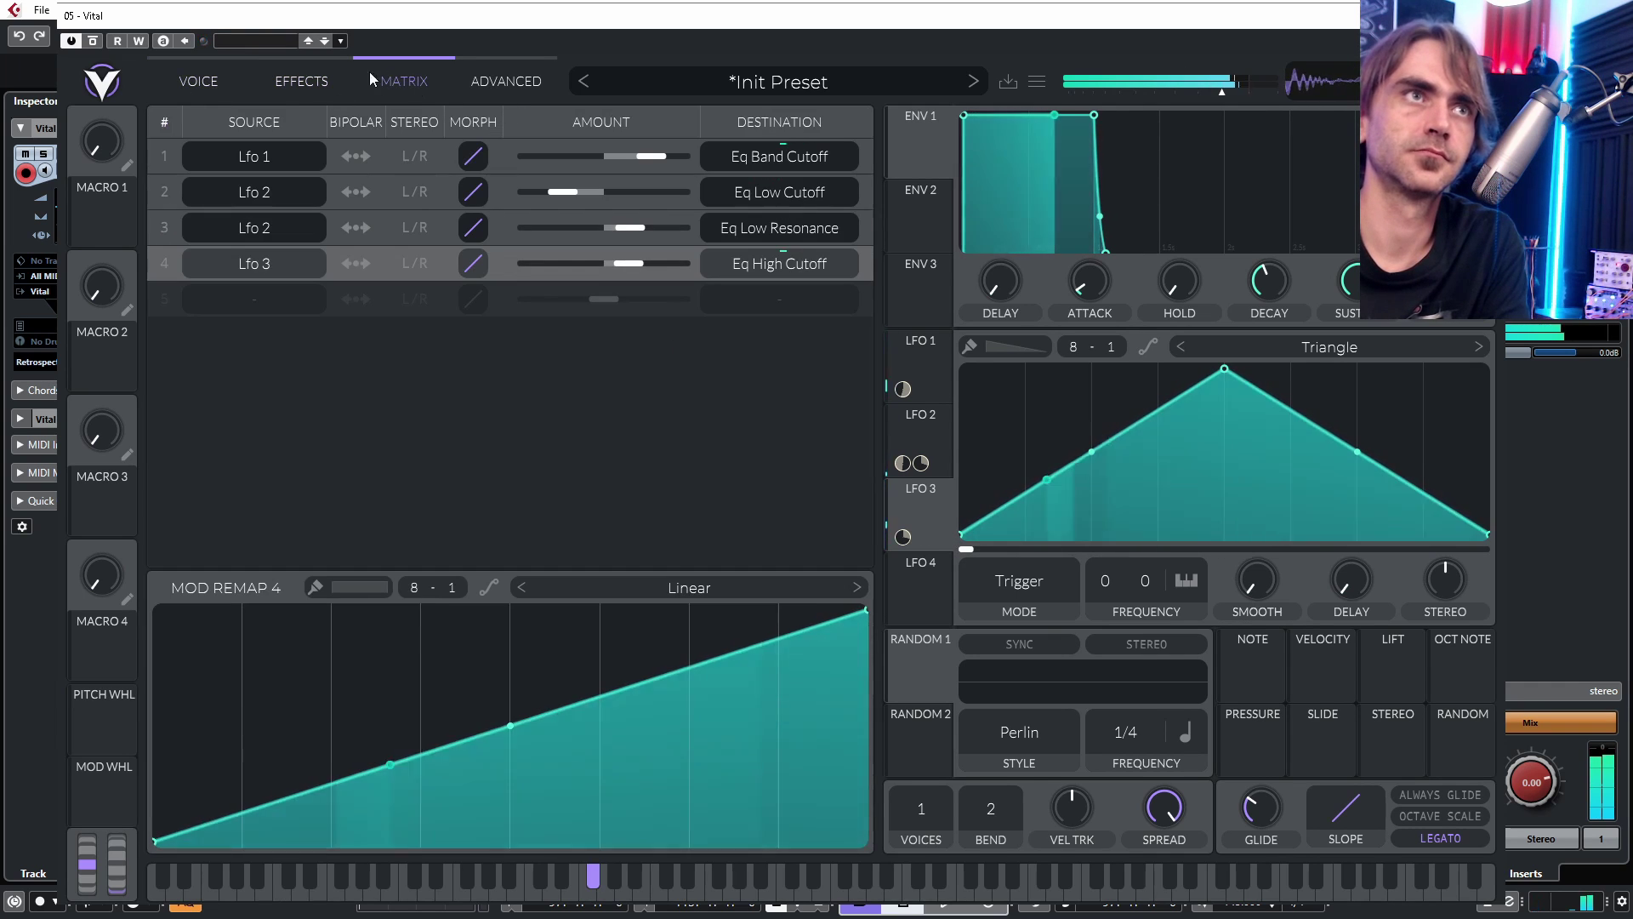
pyautogui.click(334, 85)
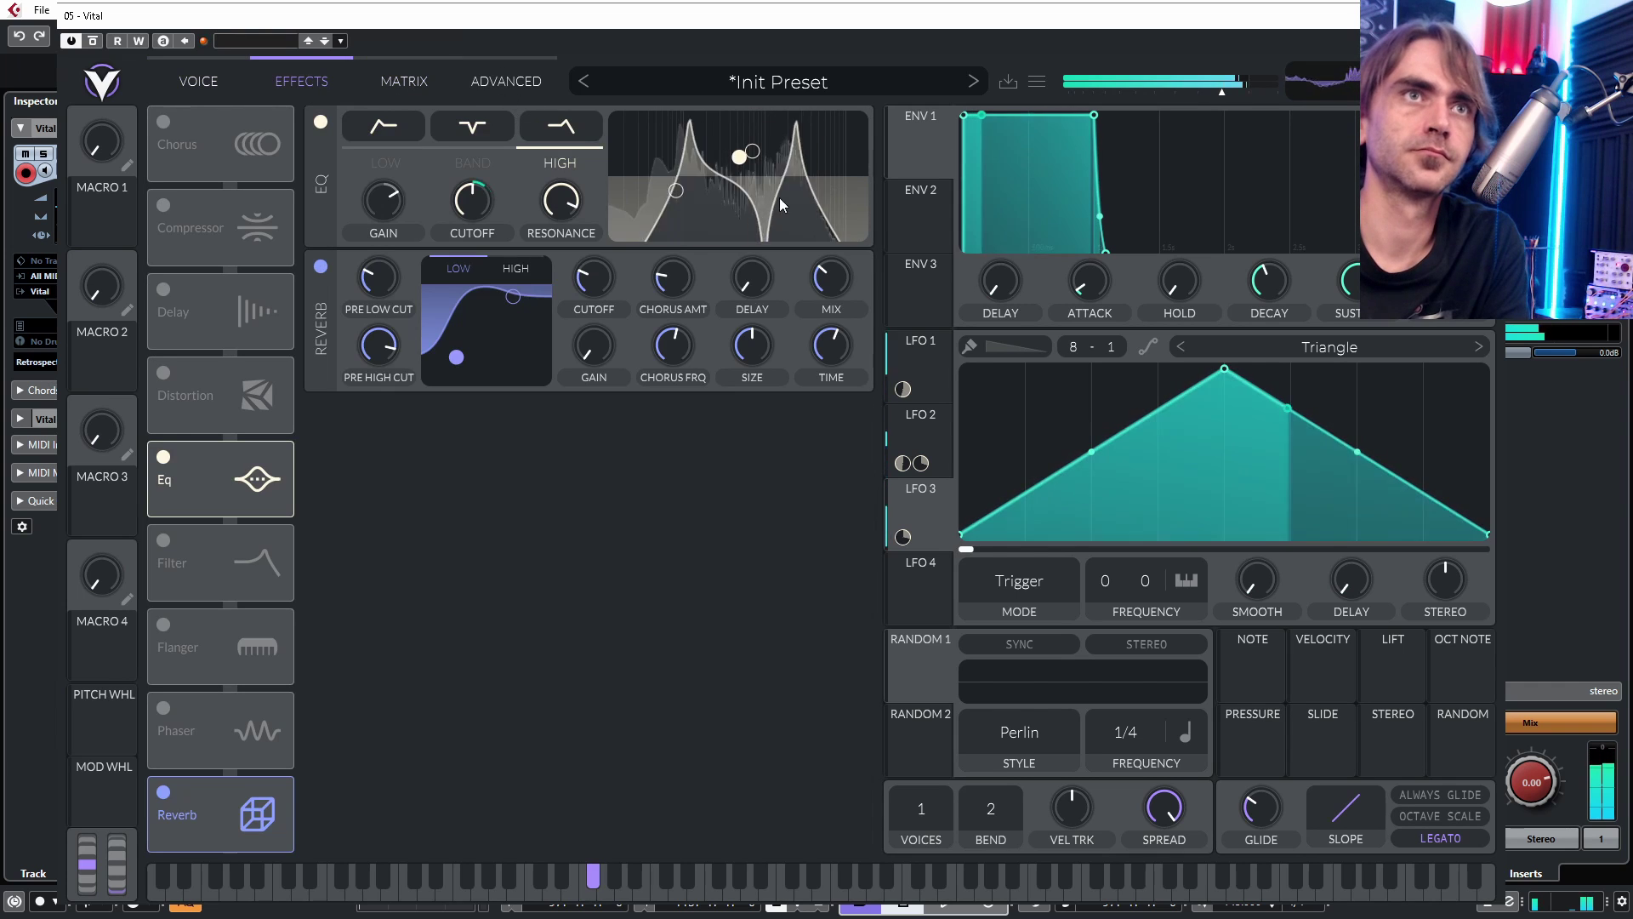
# Step: Modulate the EQ high band's cutoff with ENV 2, and adjust the envelope's attack
pyautogui.moveTo(925, 223)
pyautogui.moveTo(925, 222); pyautogui.dragTo(472, 200)
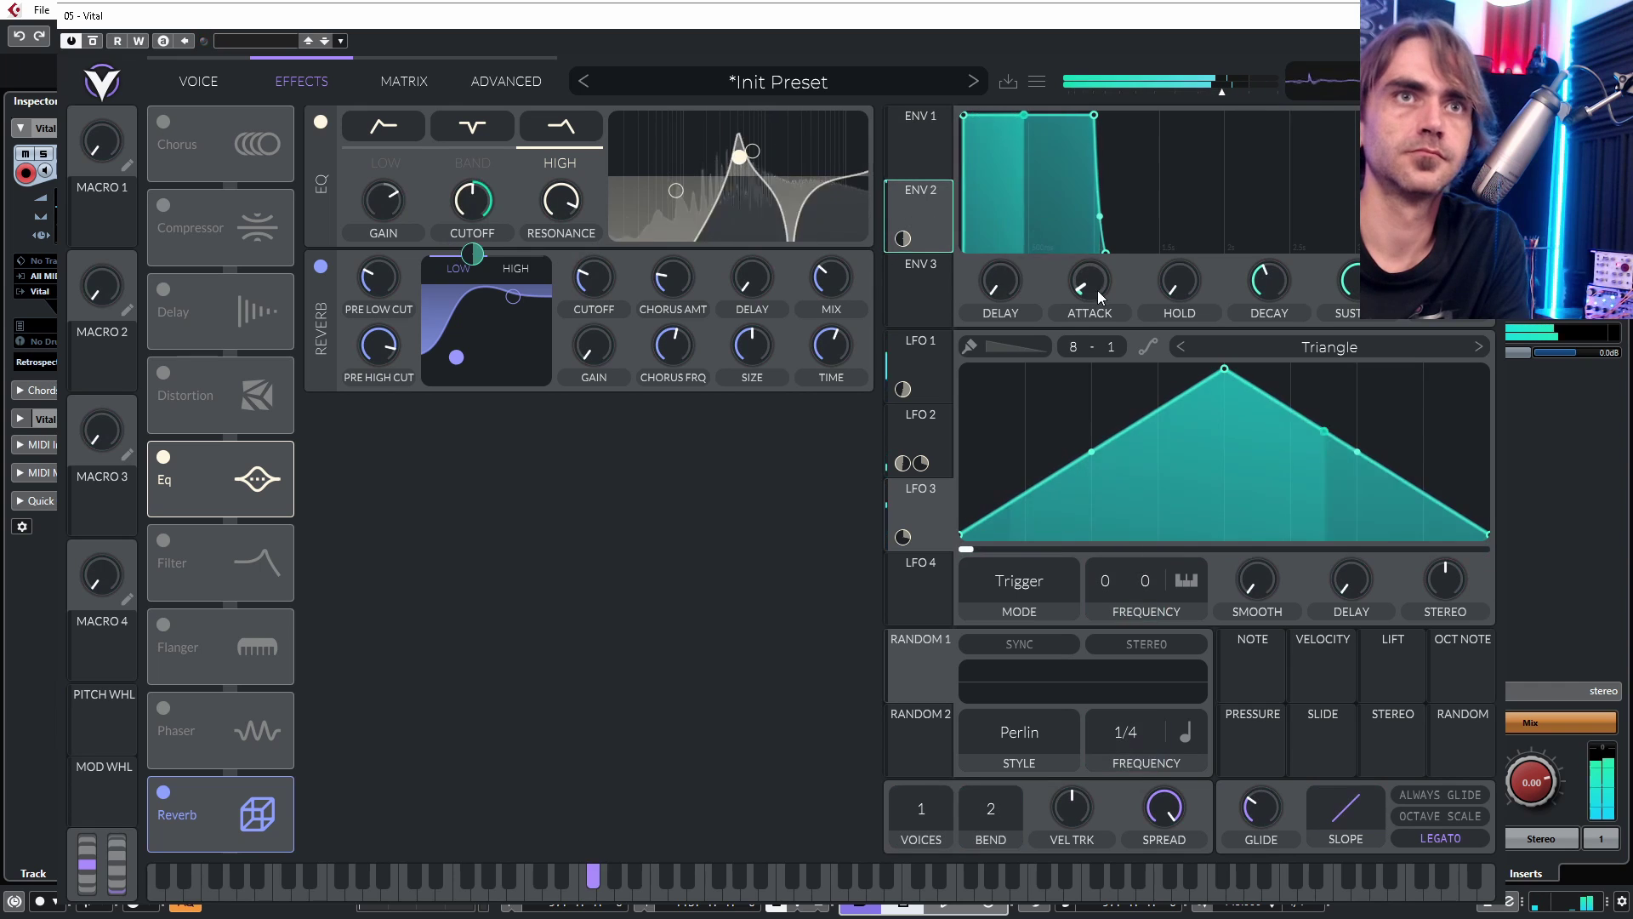
pyautogui.moveTo(1100, 298); pyautogui.dragTo(1076, 268)
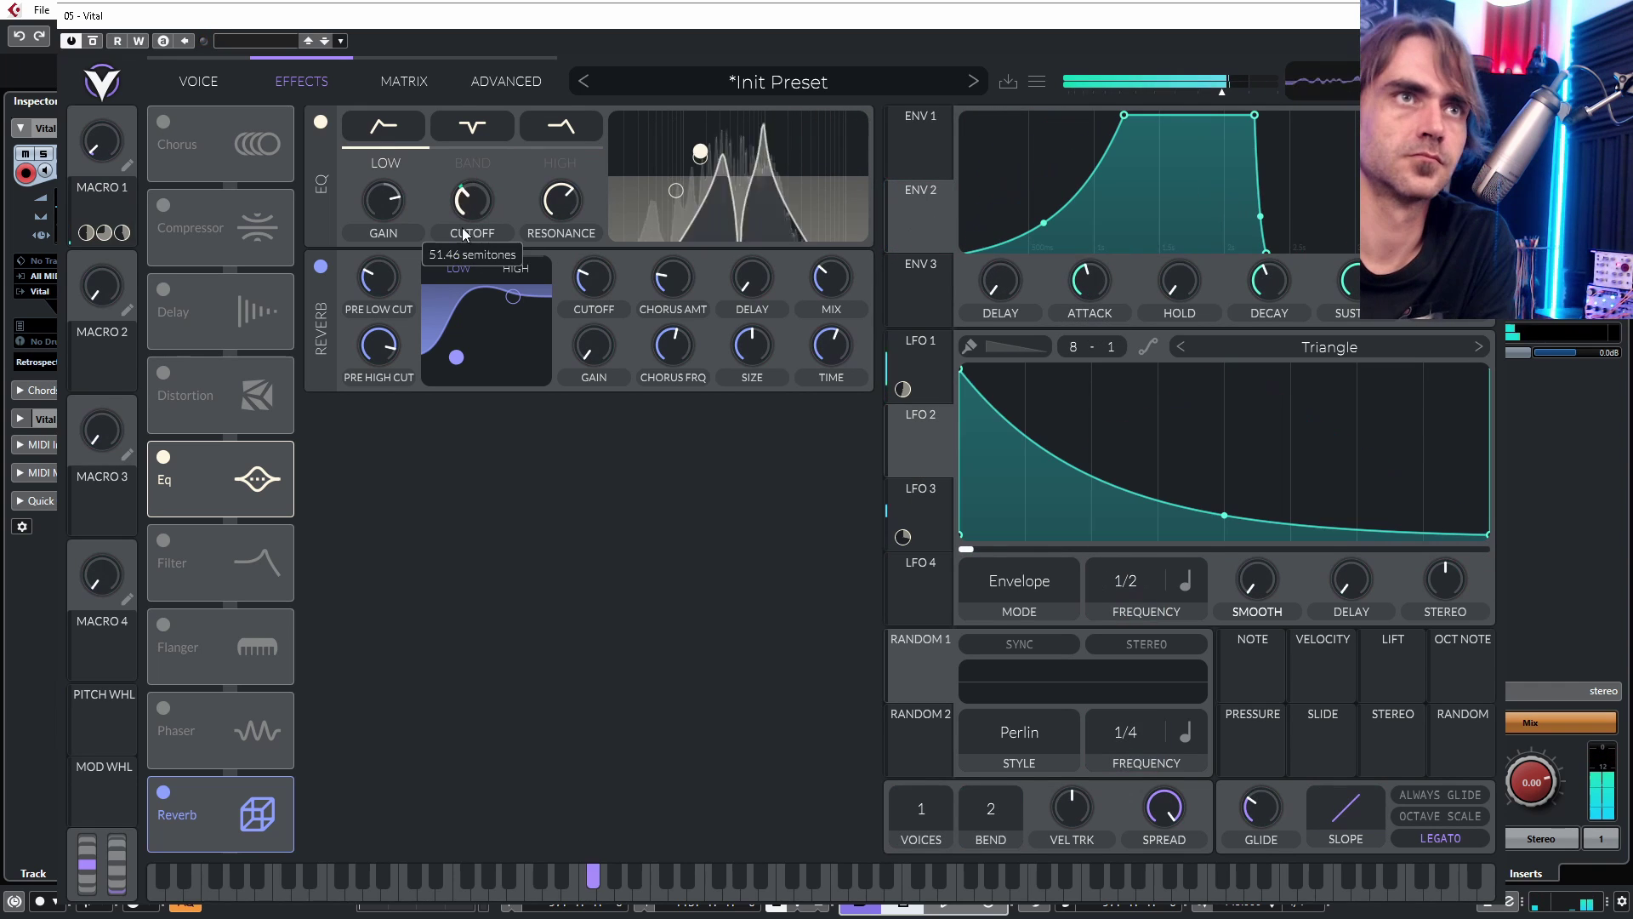
# Step: Lower the EQ low band's cutoff to about 39.3 semitones, and modulate Macro 1 with the per-note Random source
pyautogui.moveTo(463, 229); pyautogui.dragTo(444, 231)
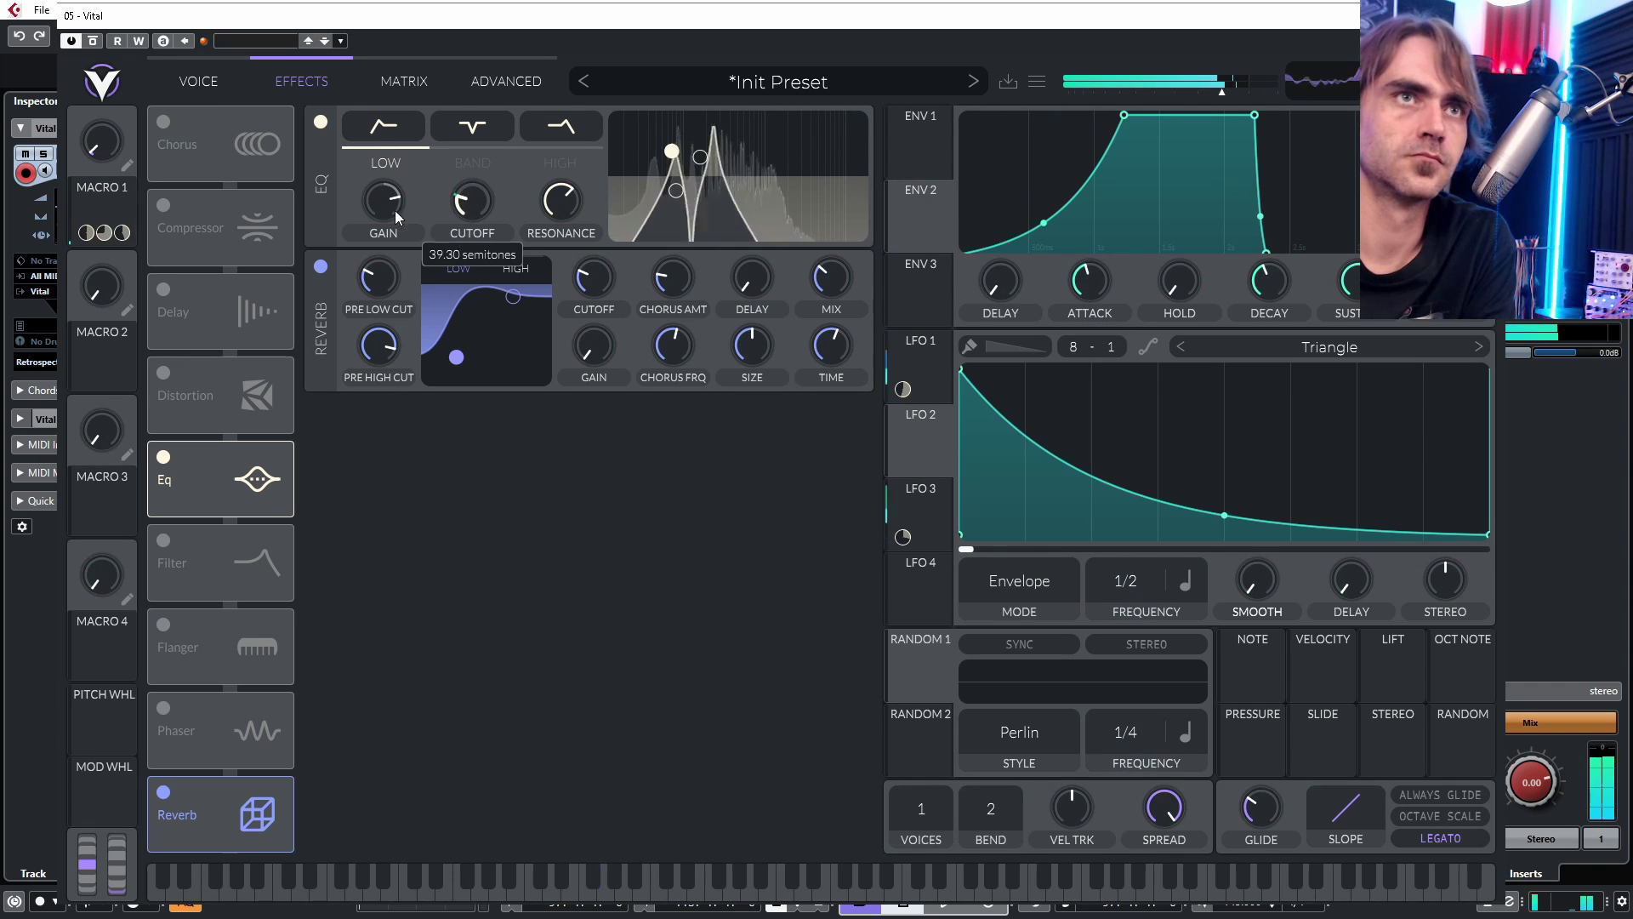
pyautogui.moveTo(95, 144); pyautogui.dragTo(195, 183)
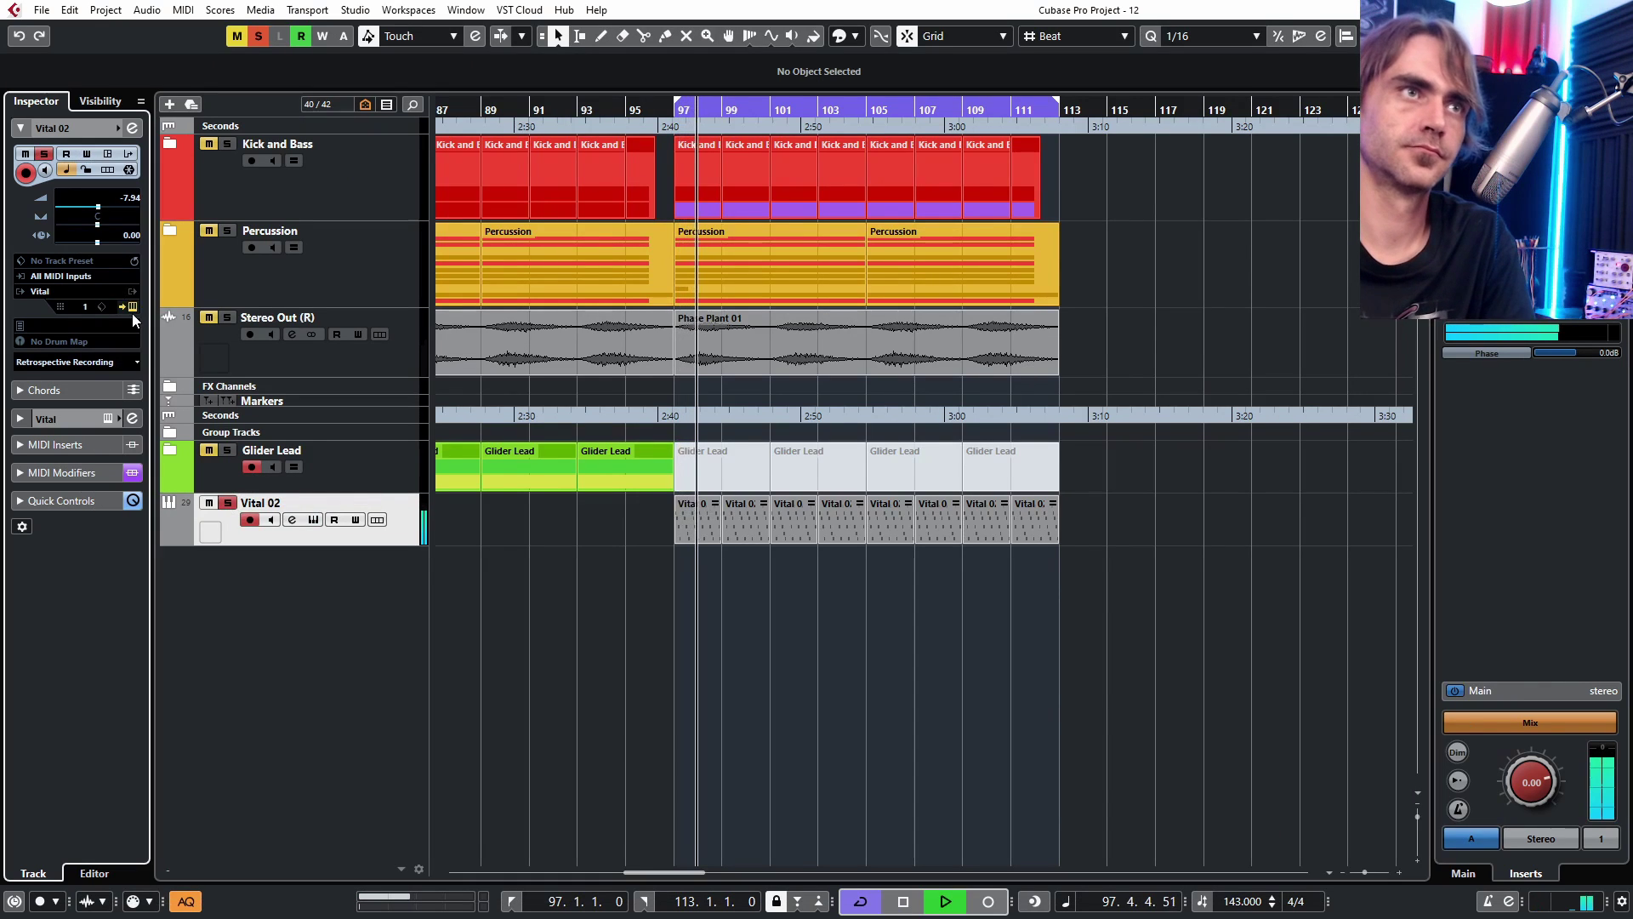
pyautogui.click(133, 306)
pyautogui.moveTo(104, 152); pyautogui.dragTo(100, 230)
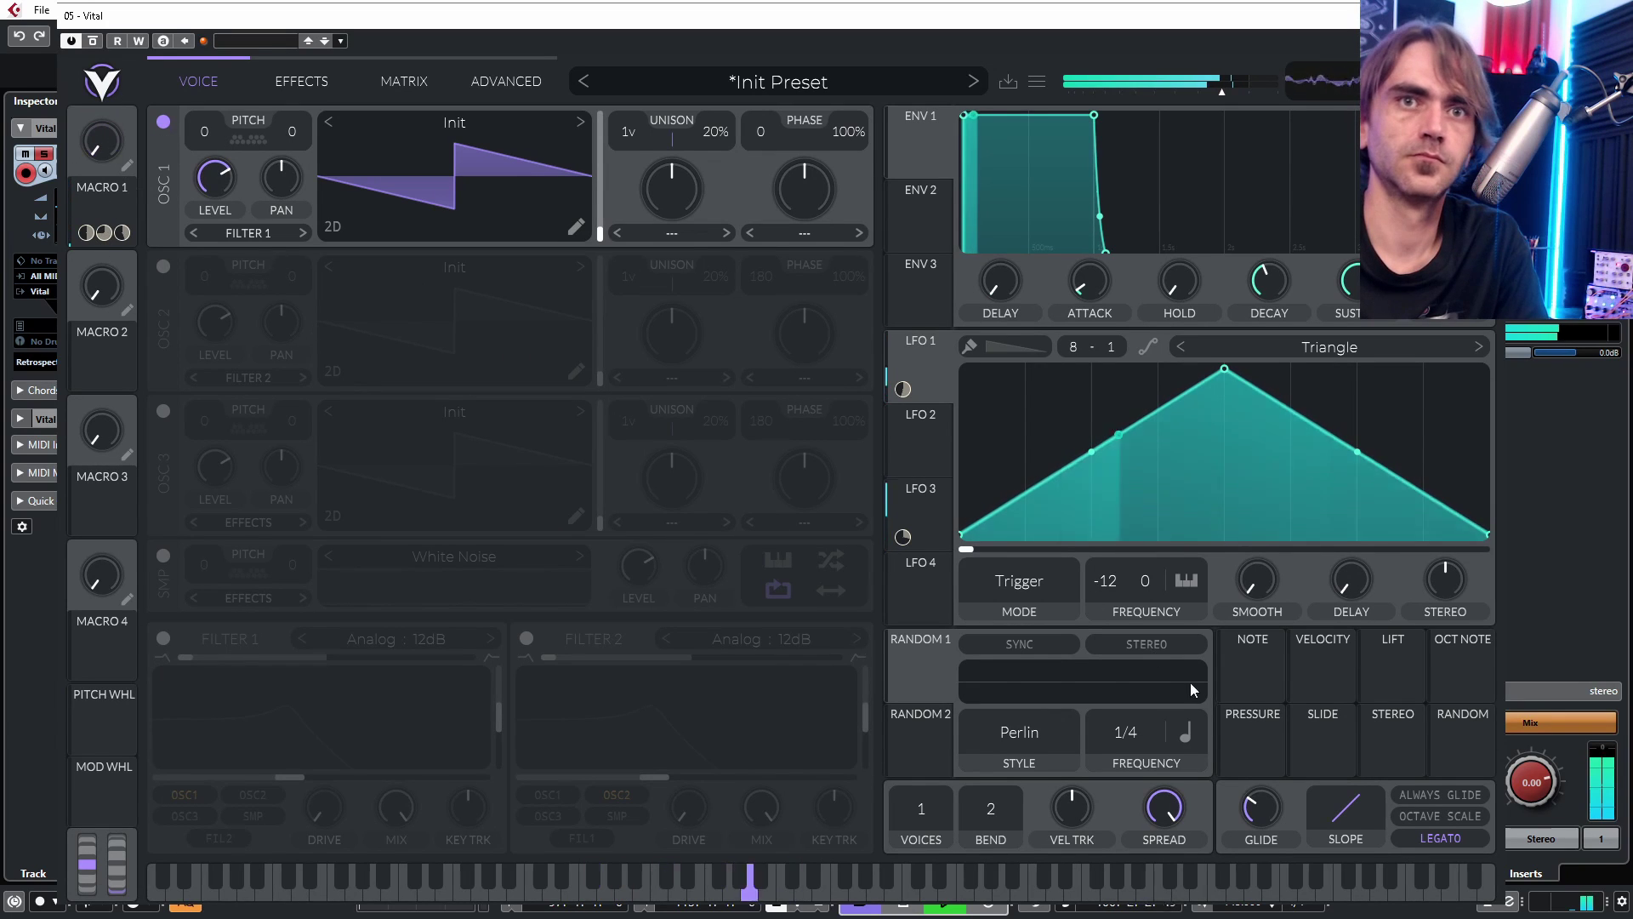
pyautogui.moveTo(1444, 762); pyautogui.dragTo(113, 152)
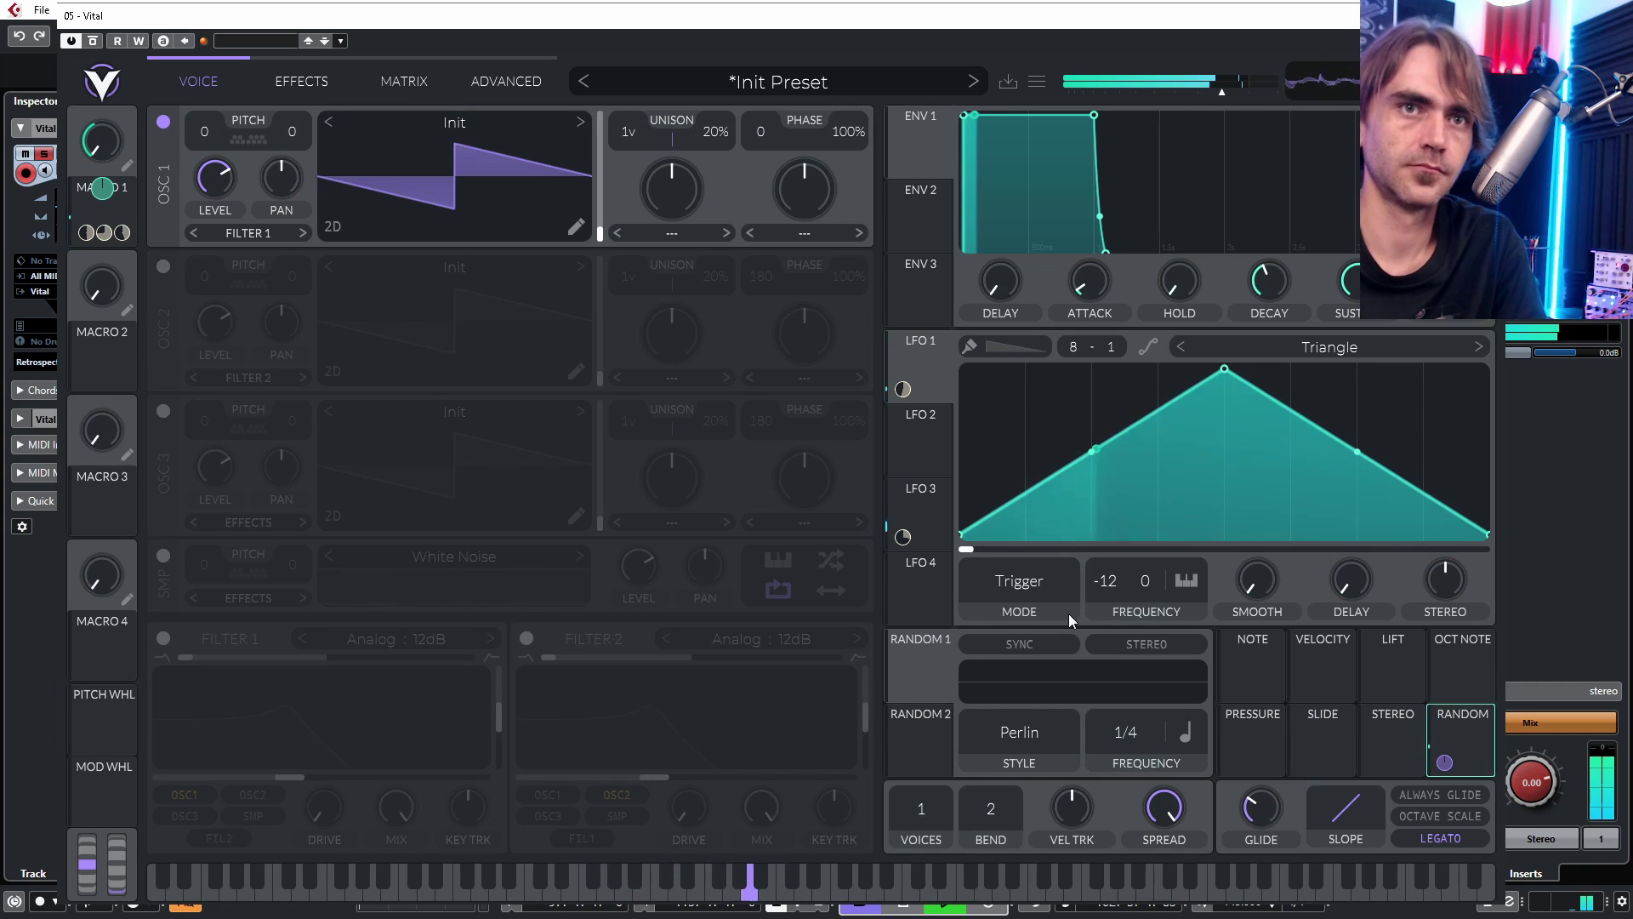
# Step: Enable the Filter effect in Dirty : 12dB mode, and adjust its cutoff with modulation from Macro 1
pyautogui.click(309, 79)
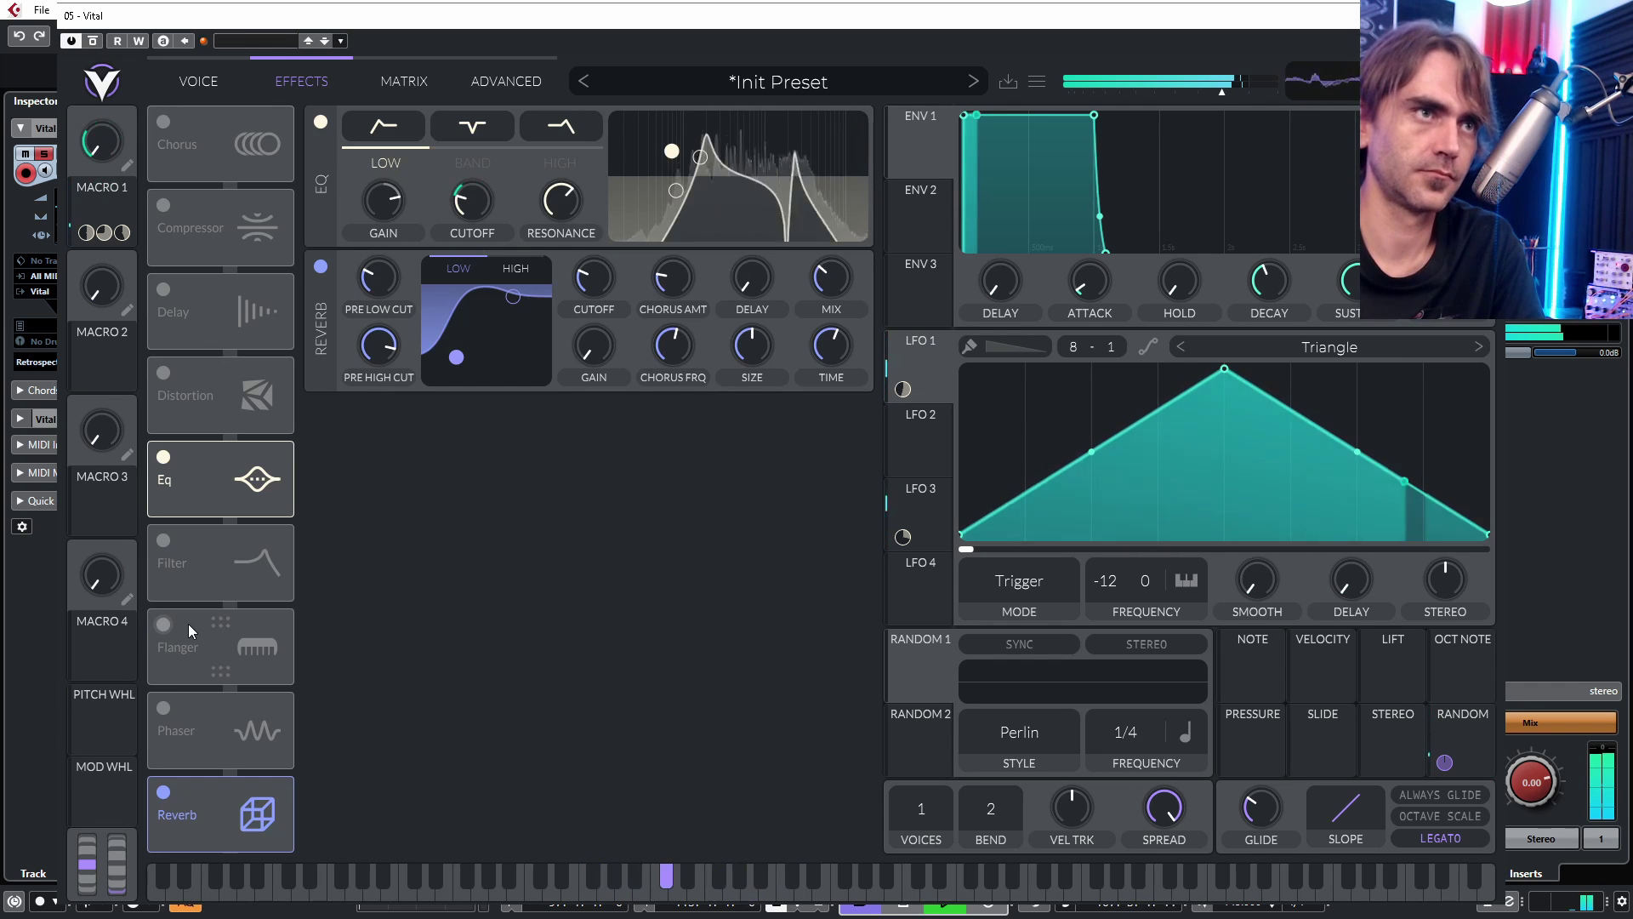
pyautogui.click(164, 541)
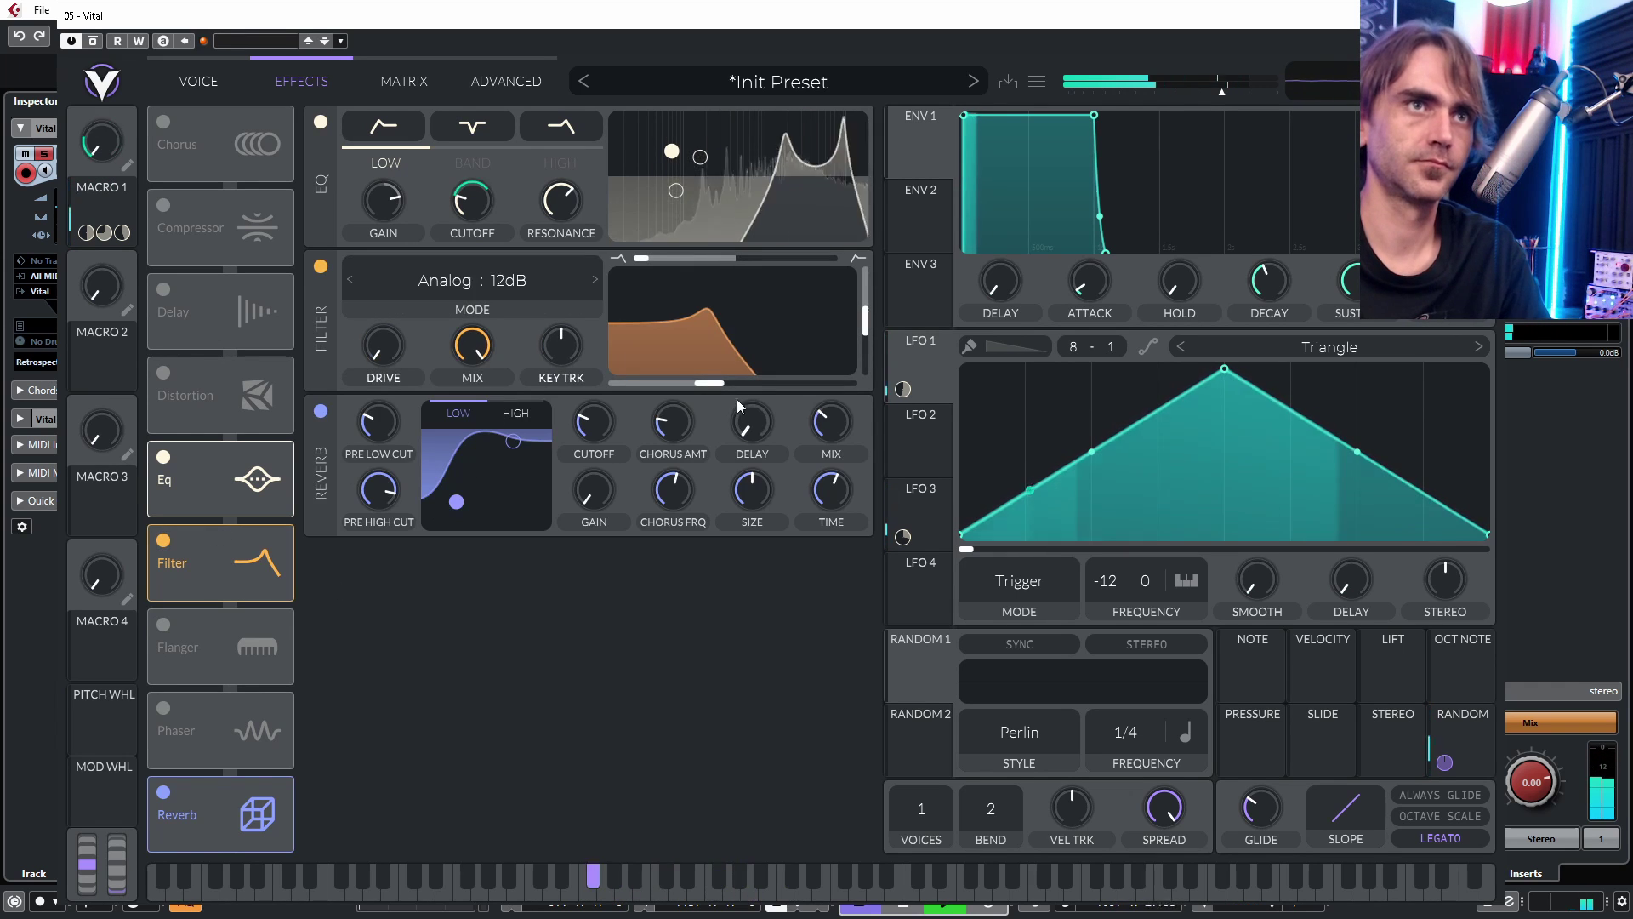
pyautogui.moveTo(733, 385); pyautogui.dragTo(819, 383)
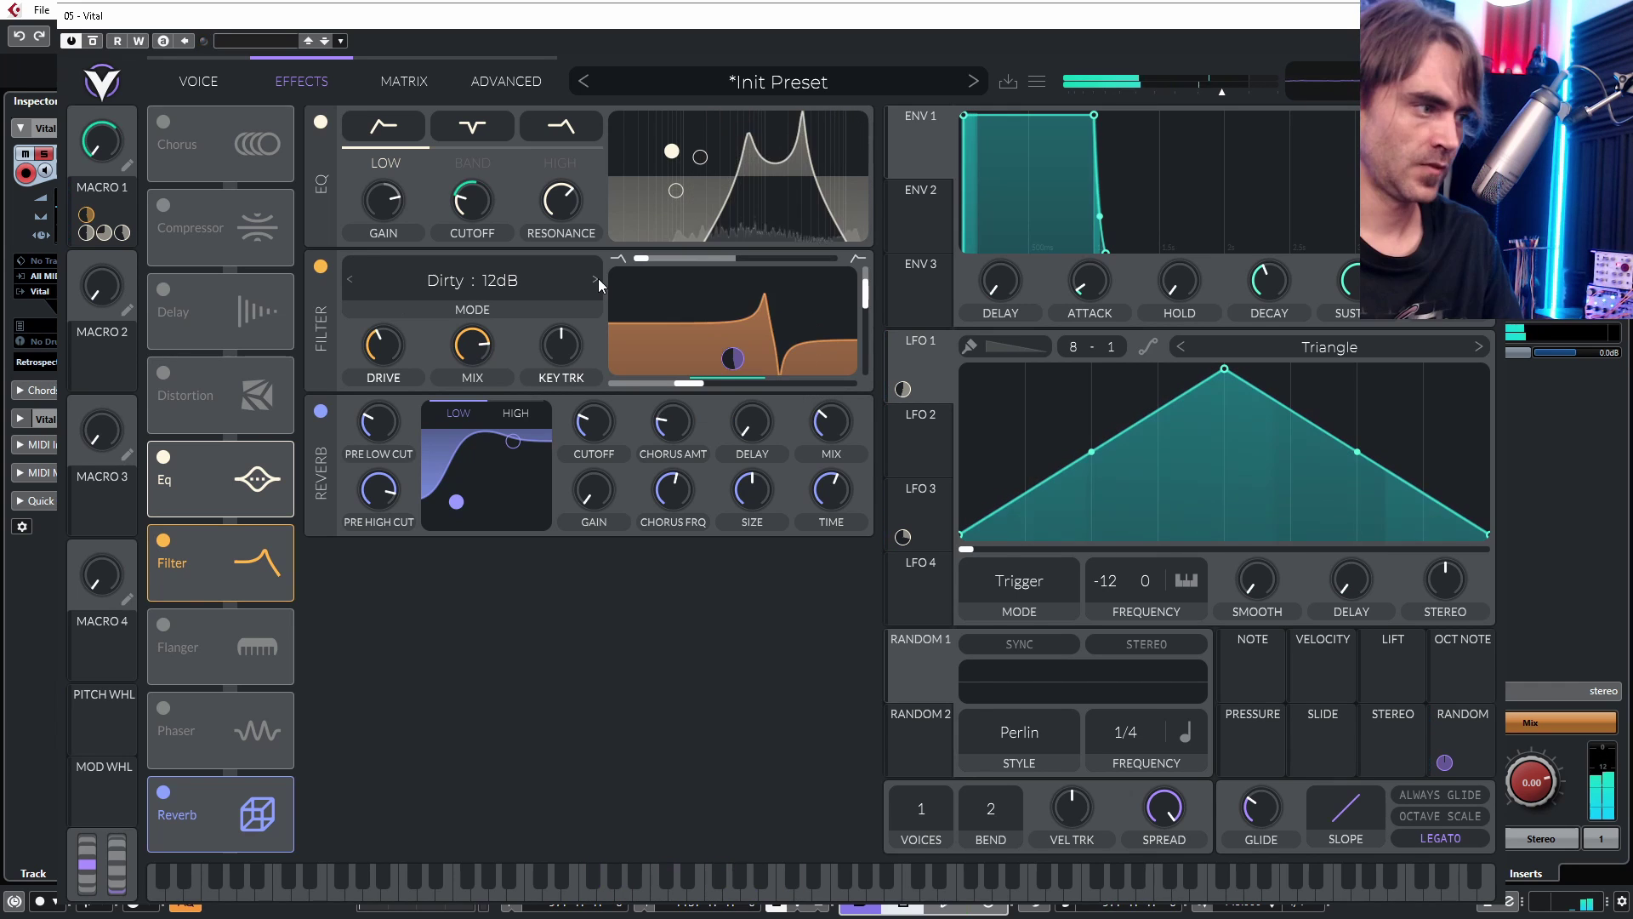
# Step: Enable Filter 1 and Filter 2, and route oscillator 1 into both of them
pyautogui.click(208, 81)
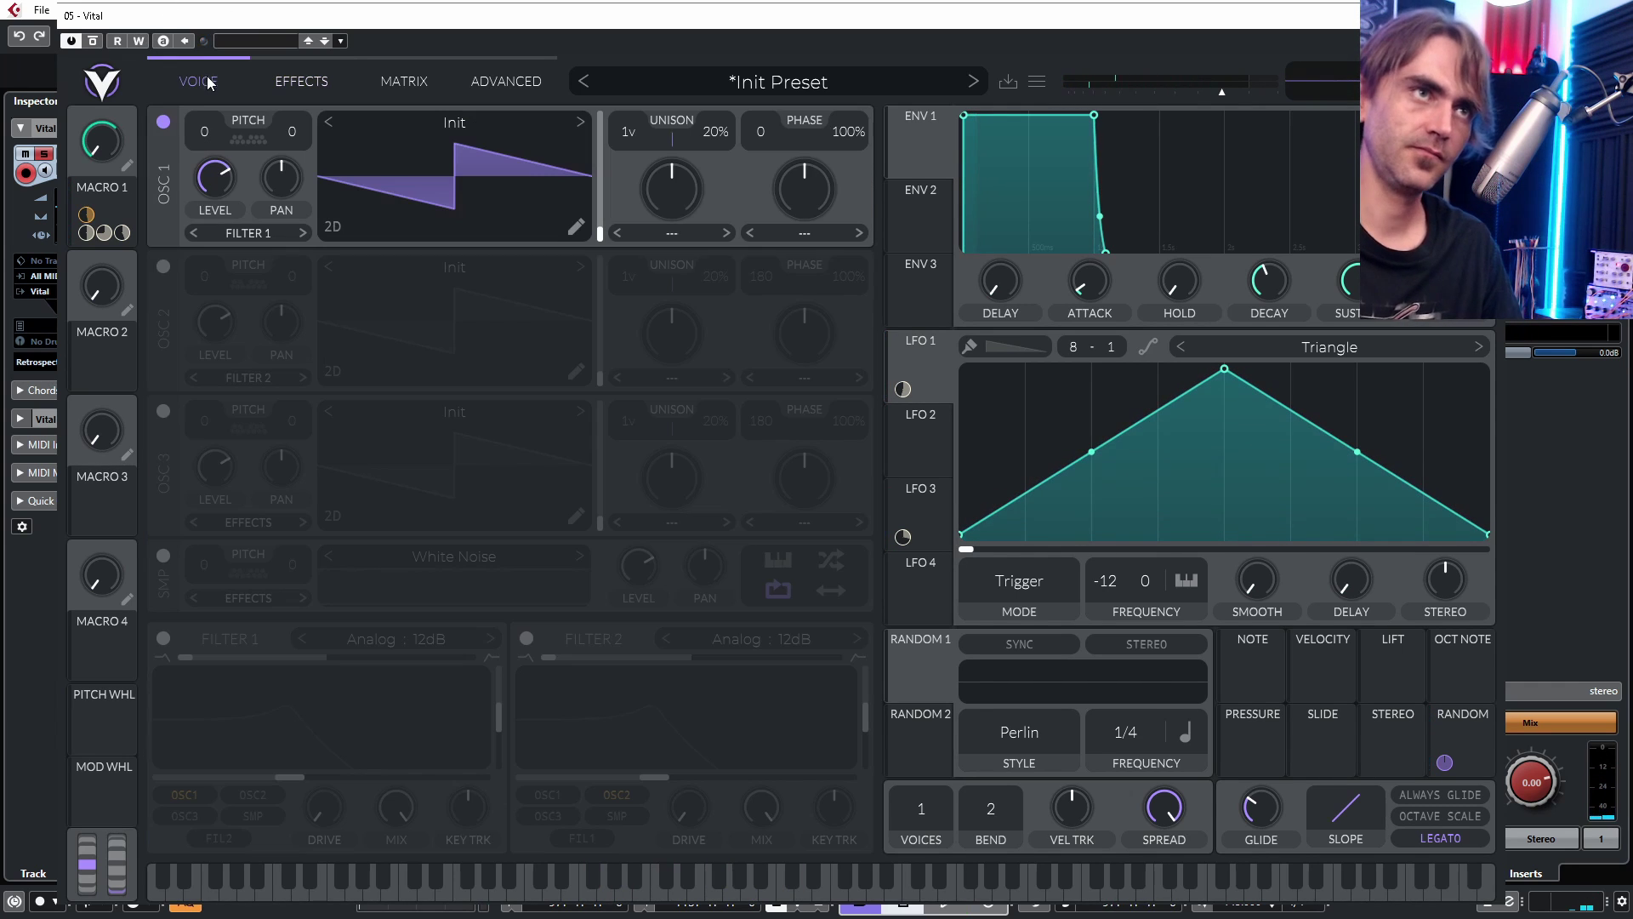
pyautogui.click(157, 639)
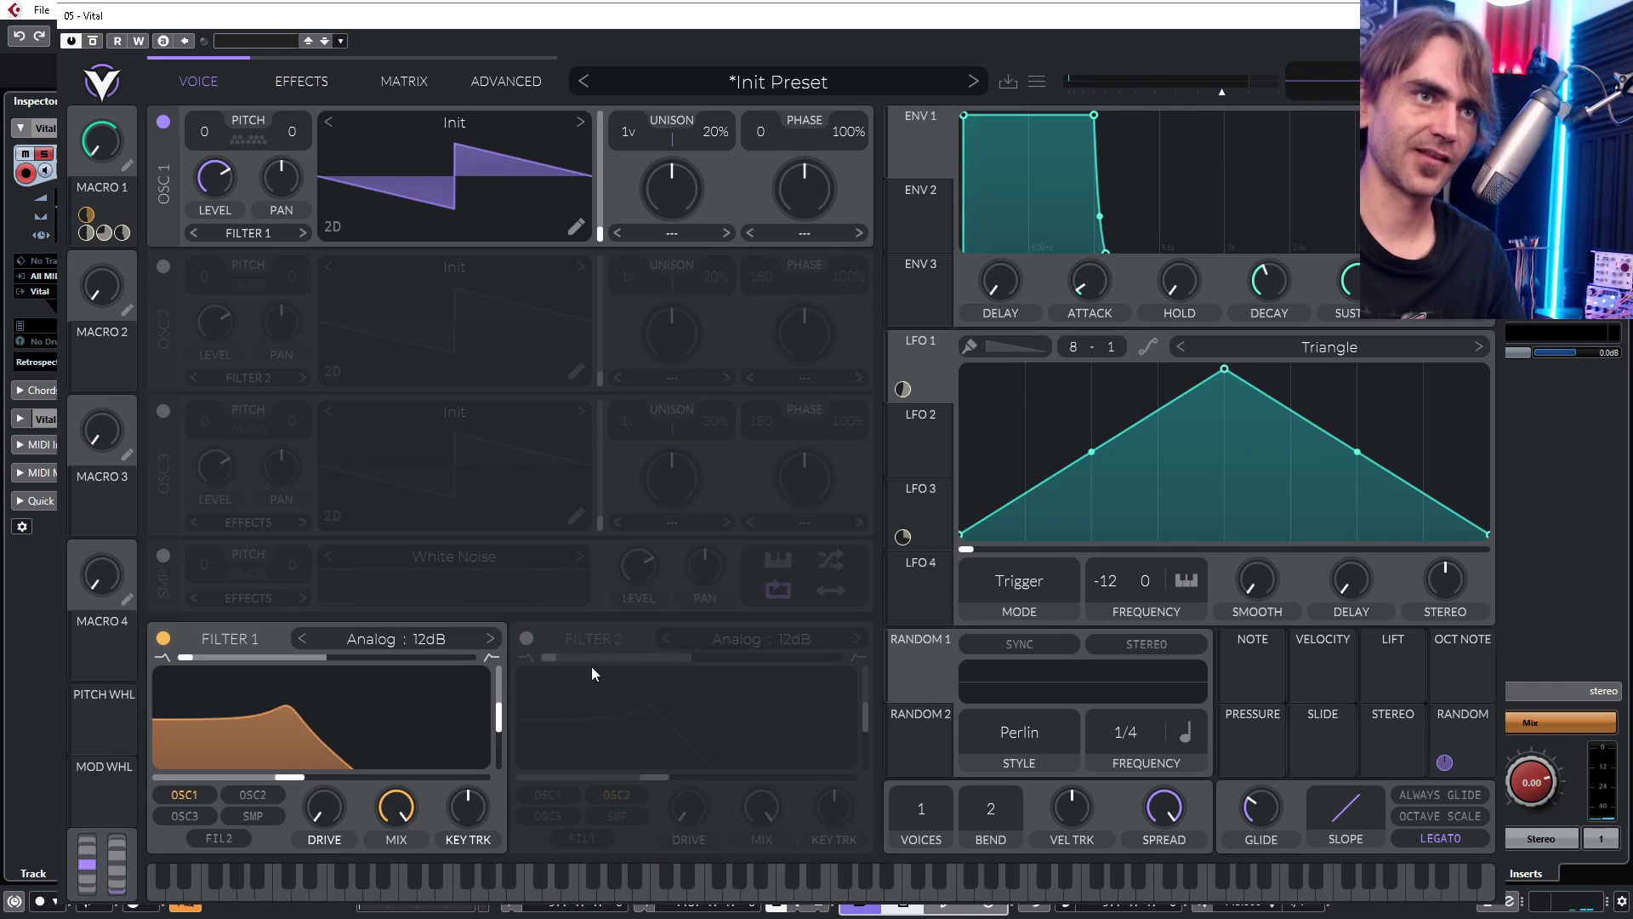
pyautogui.click(528, 637)
pyautogui.press('space')
pyautogui.click(550, 793)
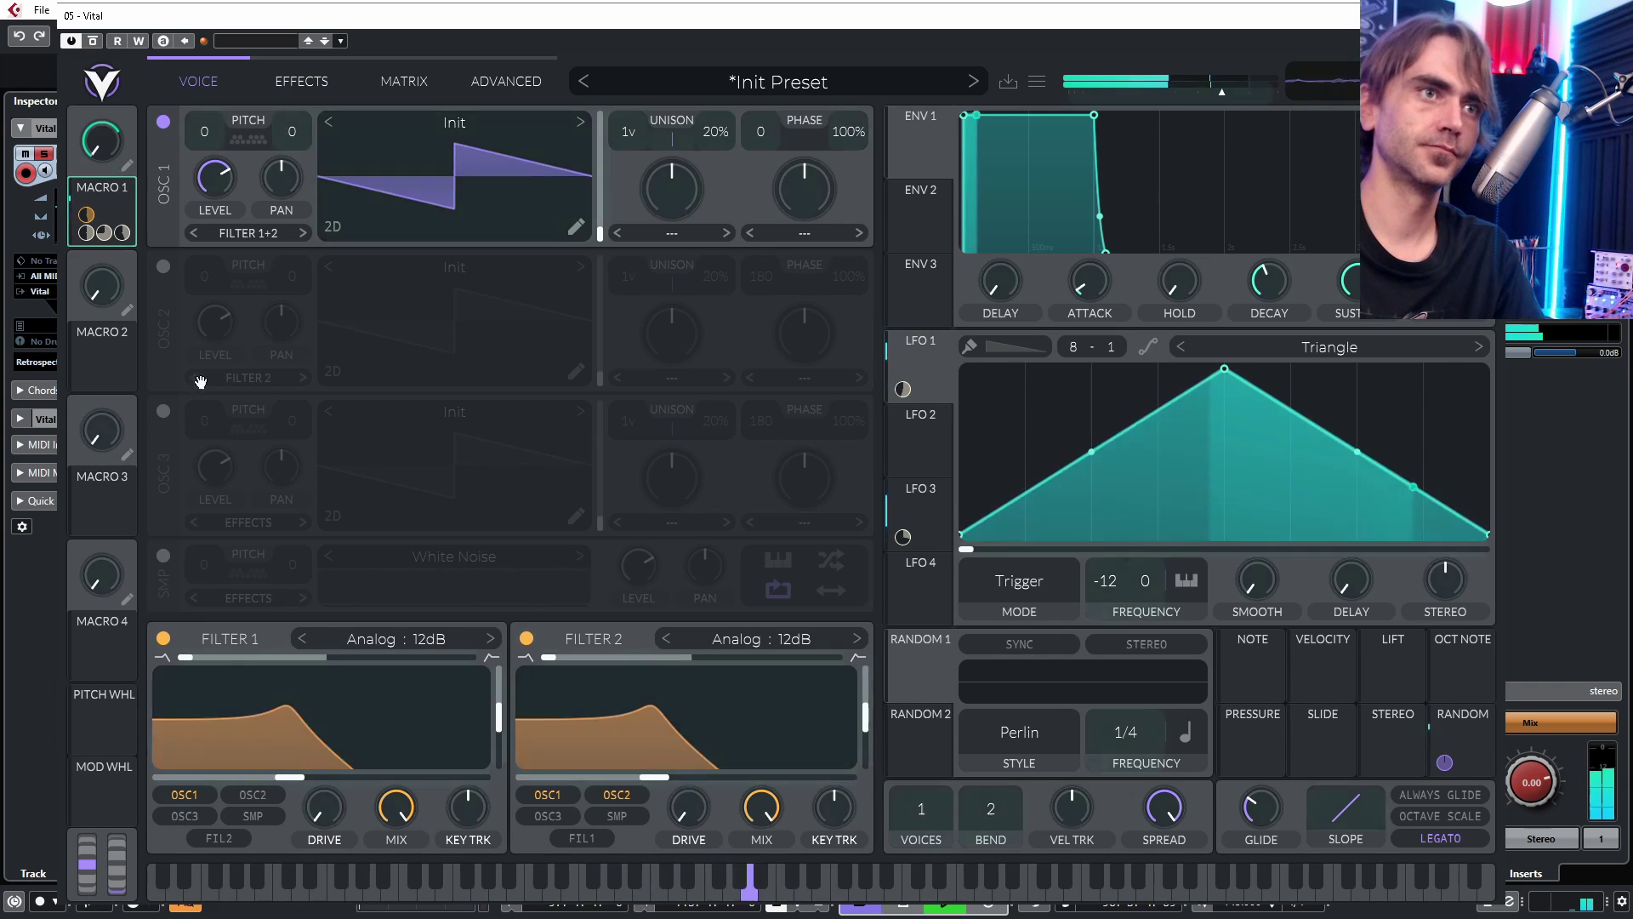
# Step: Set Filter 1 to Comb : Low High Flange+, and modulate its cutoff with Macro 1
pyautogui.click(369, 638)
pyautogui.click(544, 791)
pyautogui.click(715, 667)
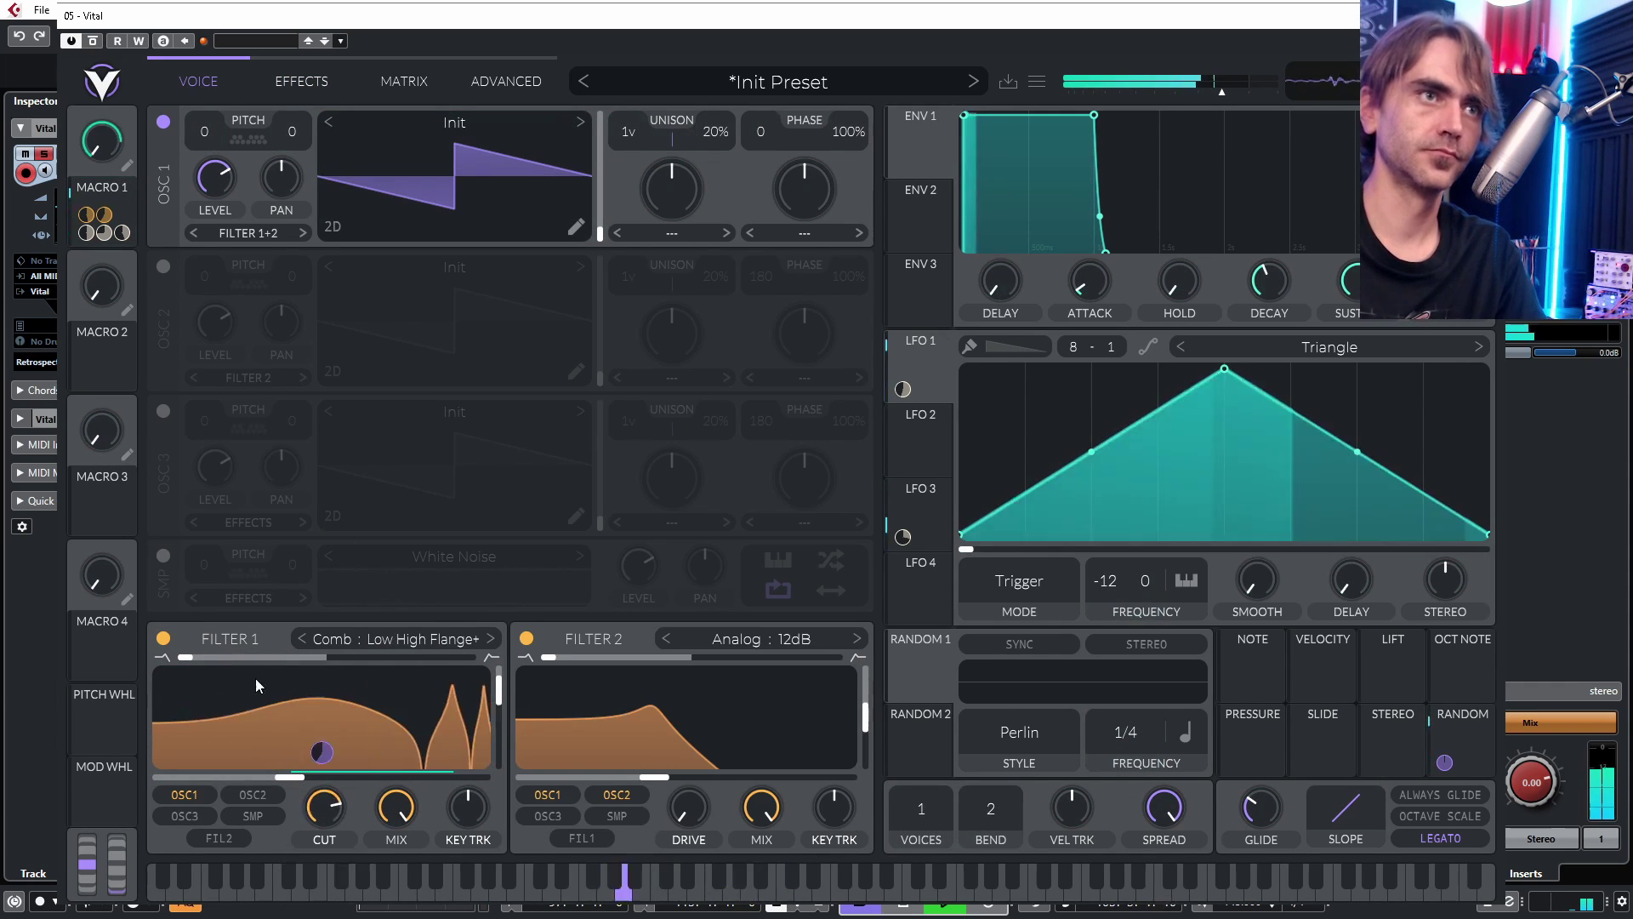
# Step: Set Filter 2 to Phaser : Positive with high blend, more resonance and a lower cutoff, and modulate the cutoff with Macro 1
pyautogui.click(761, 638)
pyautogui.click(910, 818)
pyautogui.click(835, 657)
pyautogui.moveTo(865, 717); pyautogui.dragTo(865, 686)
pyautogui.moveTo(654, 777); pyautogui.dragTo(585, 776)
pyautogui.moveTo(128, 218); pyautogui.dragTo(833, 749)
# Step: Remove the Random modulation from Macro 1 to sweep the macro by hand, and assign Random to it again
pyautogui.doubleClick(1444, 763)
pyautogui.moveTo(102, 141); pyautogui.dragTo(186, 41)
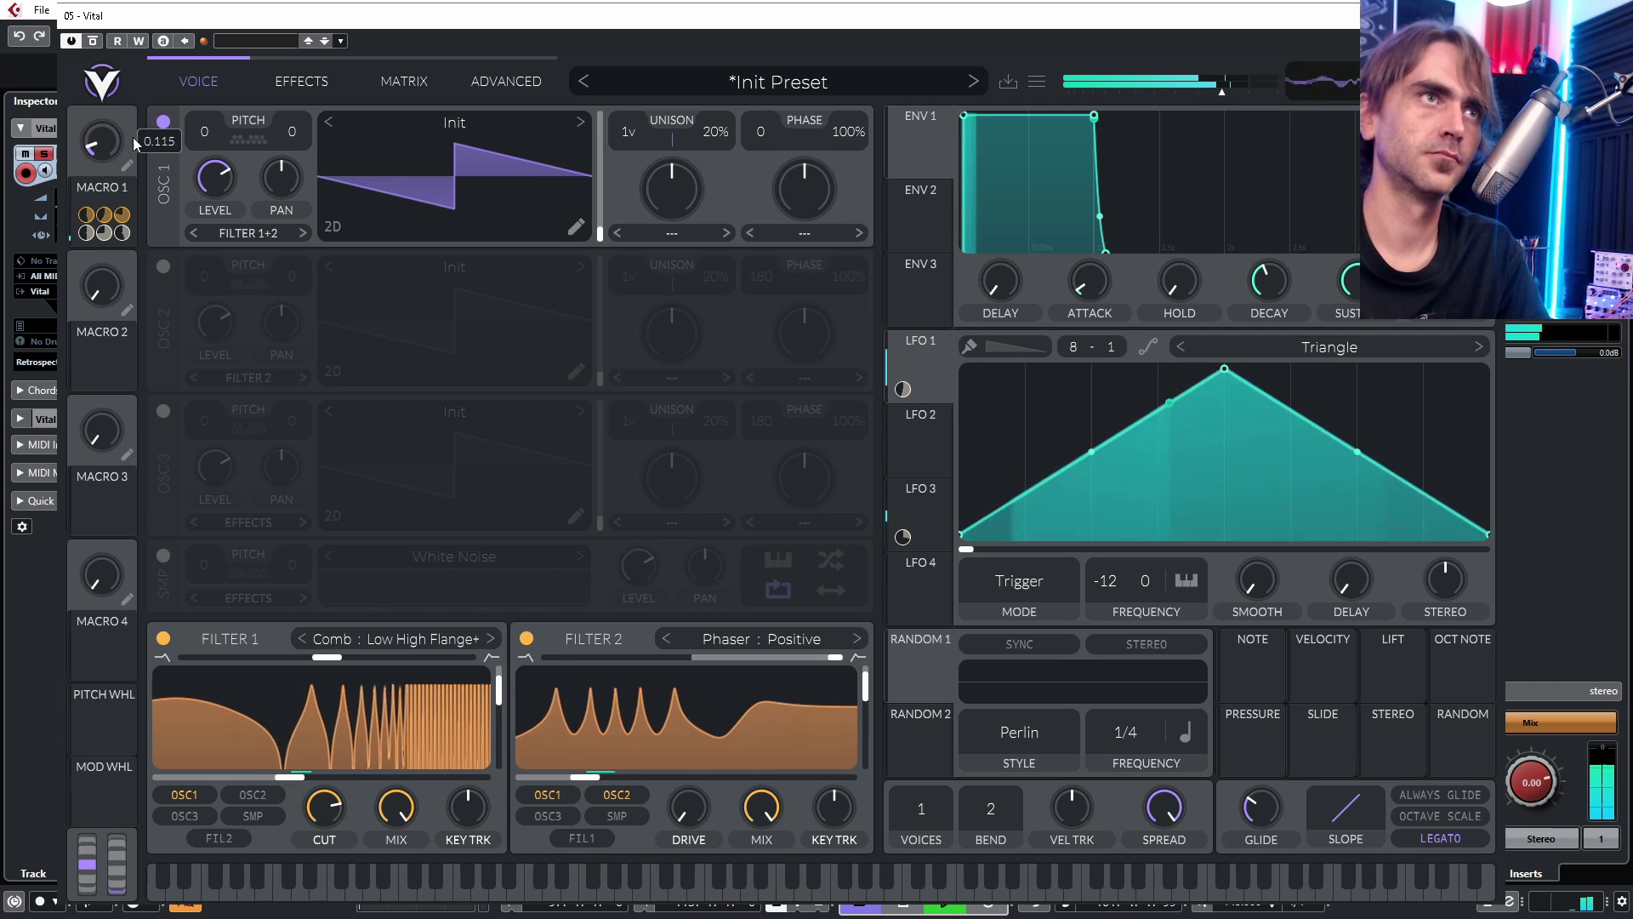
pyautogui.moveTo(168, 122); pyautogui.dragTo(82, 235)
pyautogui.moveTo(1461, 736); pyautogui.dragTo(102, 142)
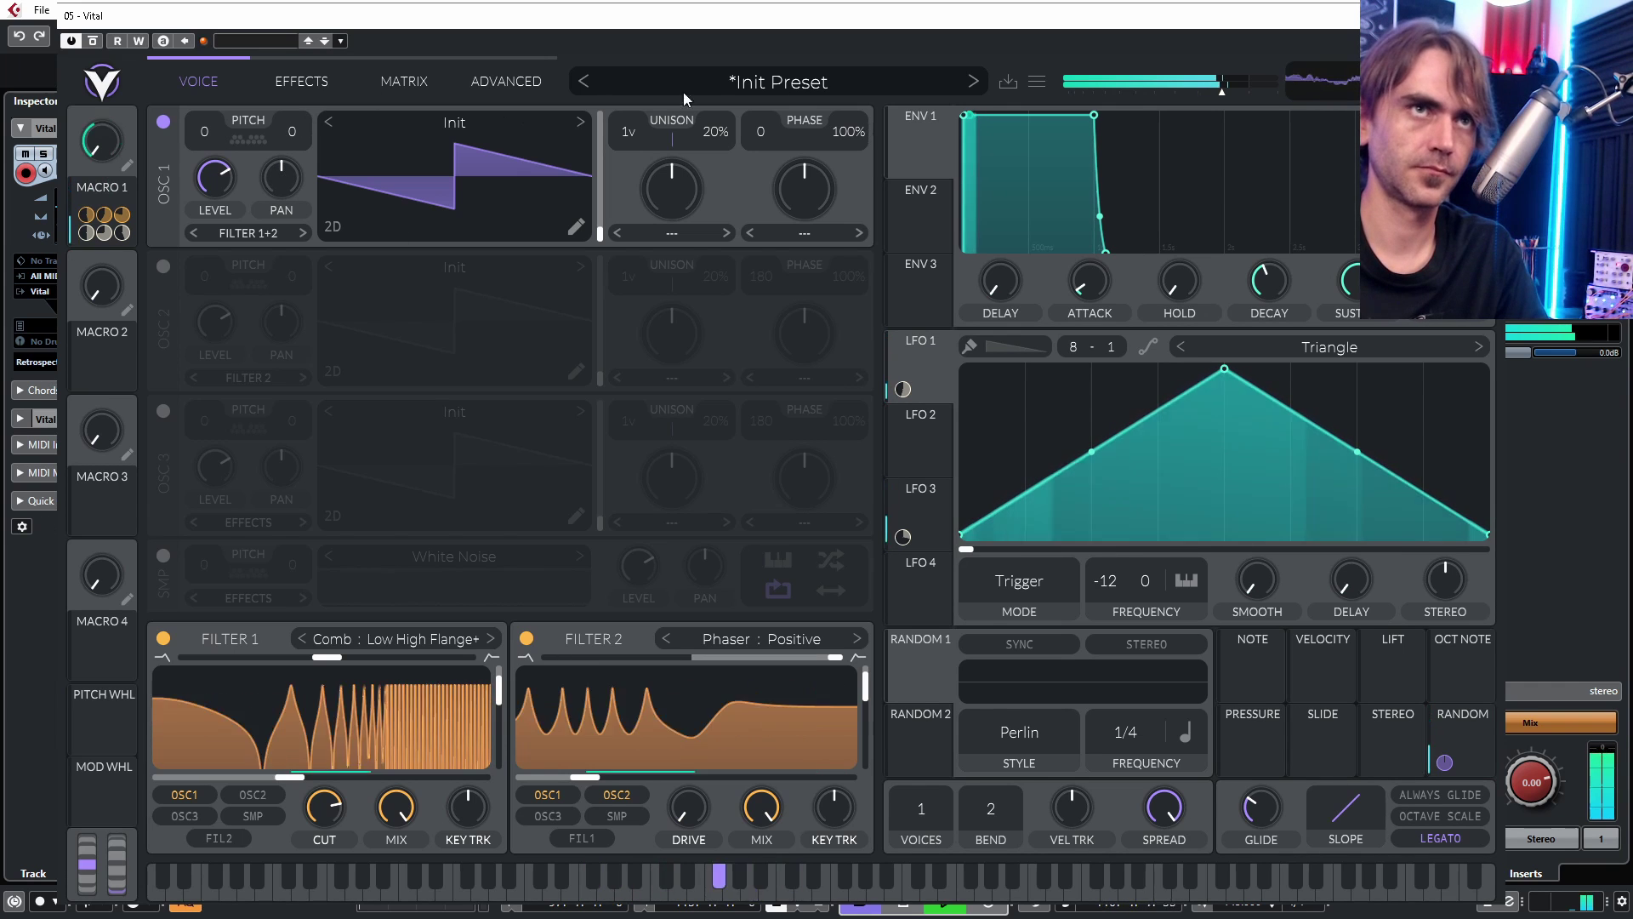
# Step: Save the preset under the name 4, and stop playback
pyautogui.click(1010, 84)
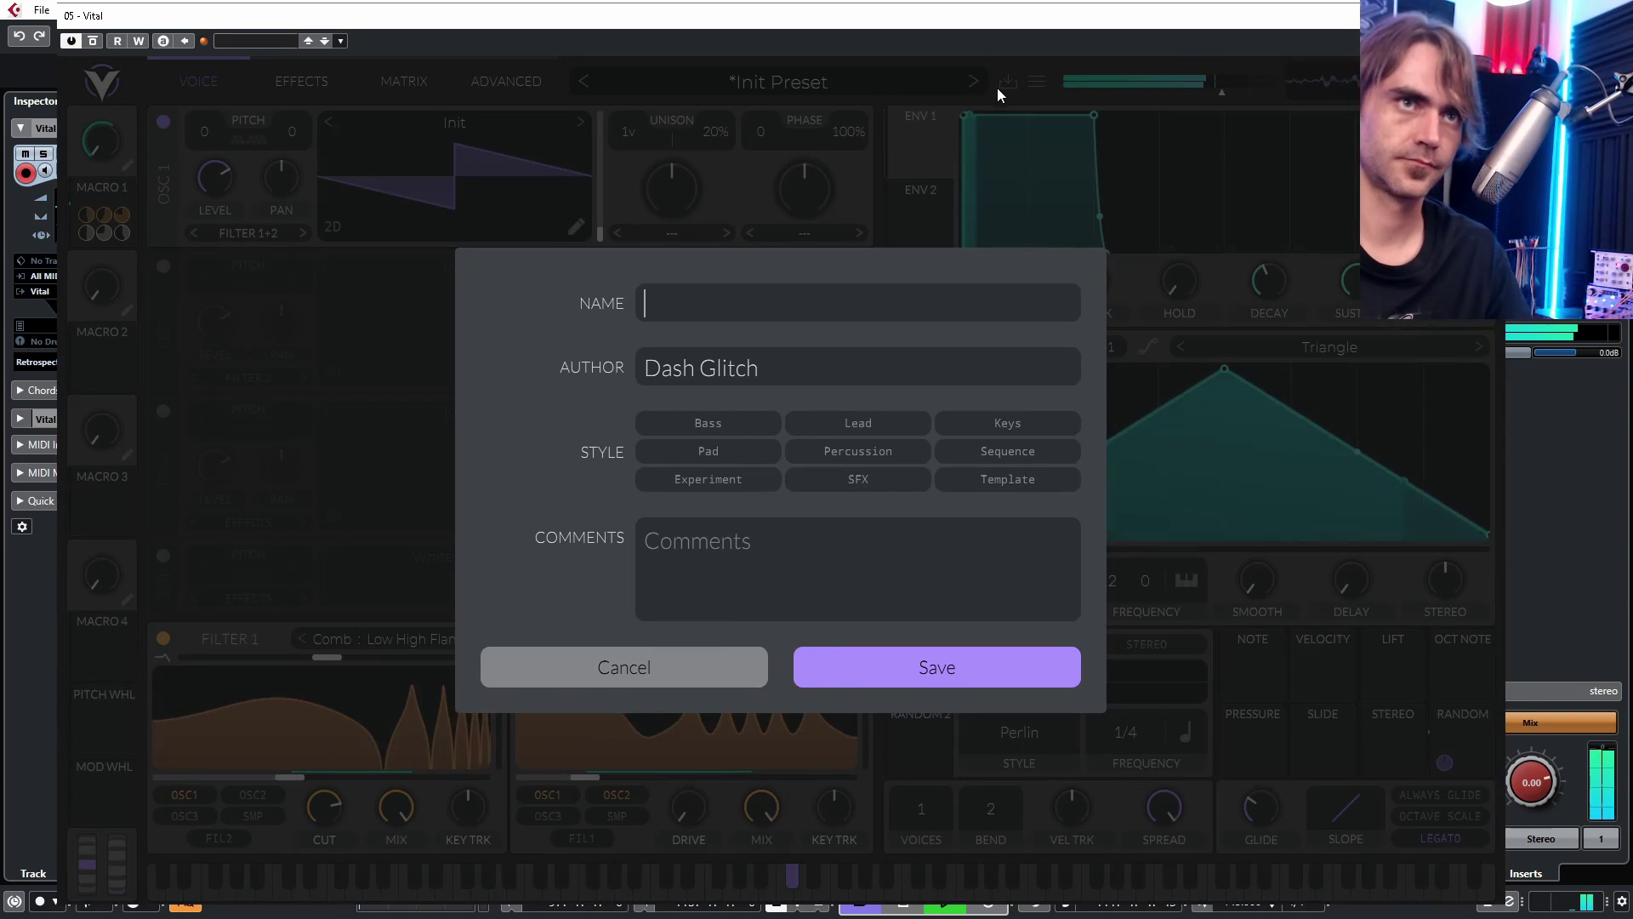
pyautogui.write('4')
pyautogui.press('Return')
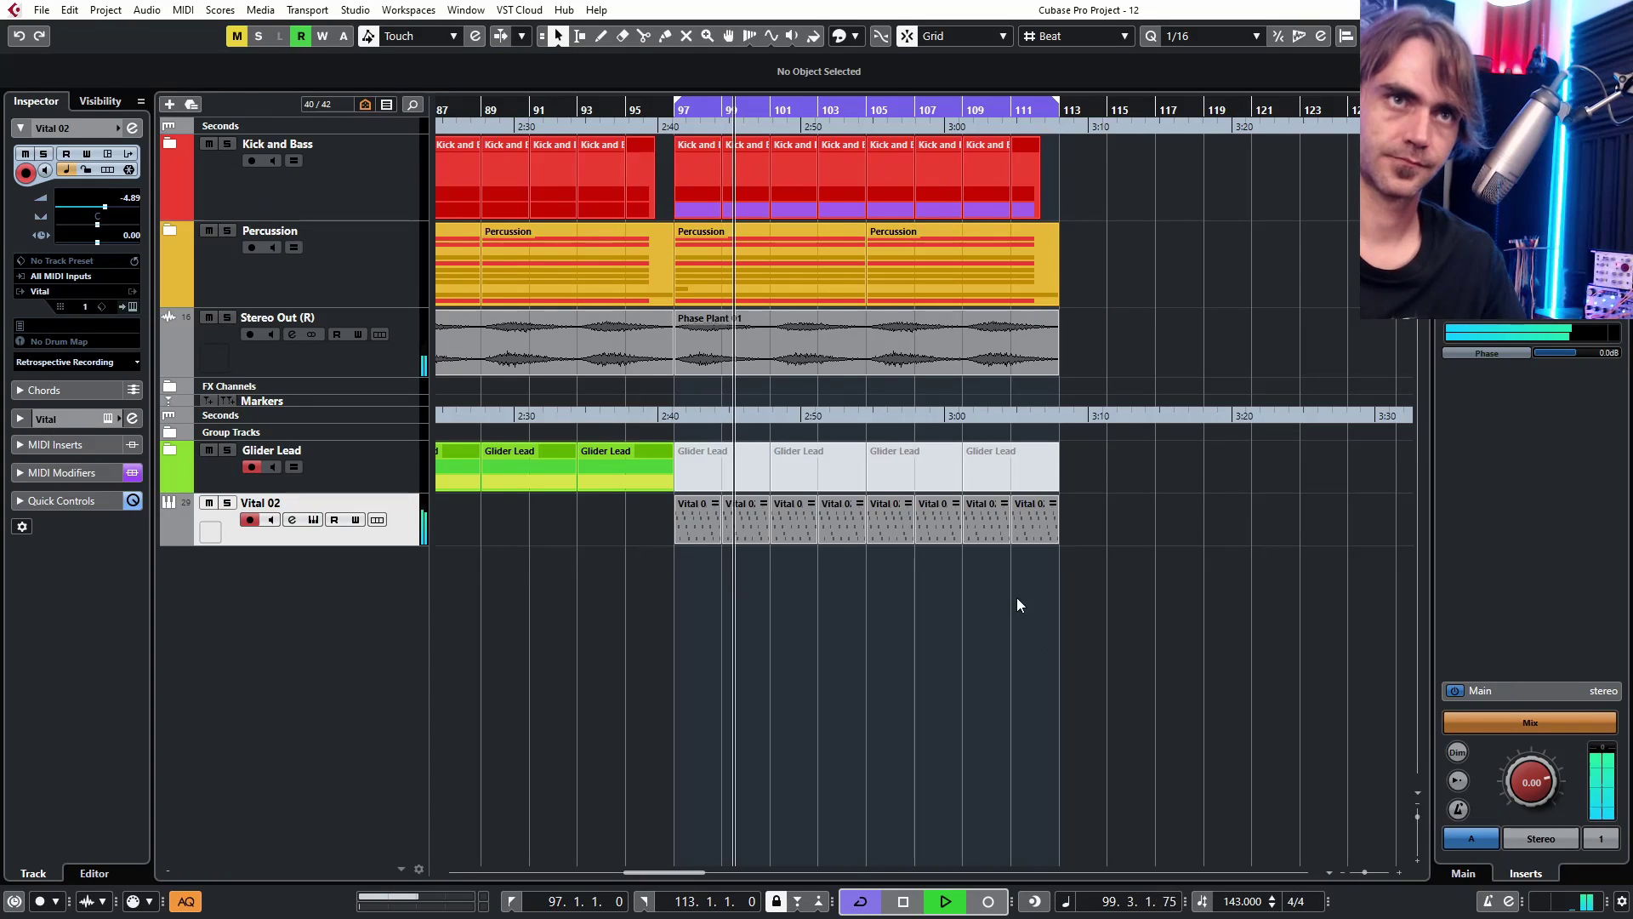
pyautogui.press('space')
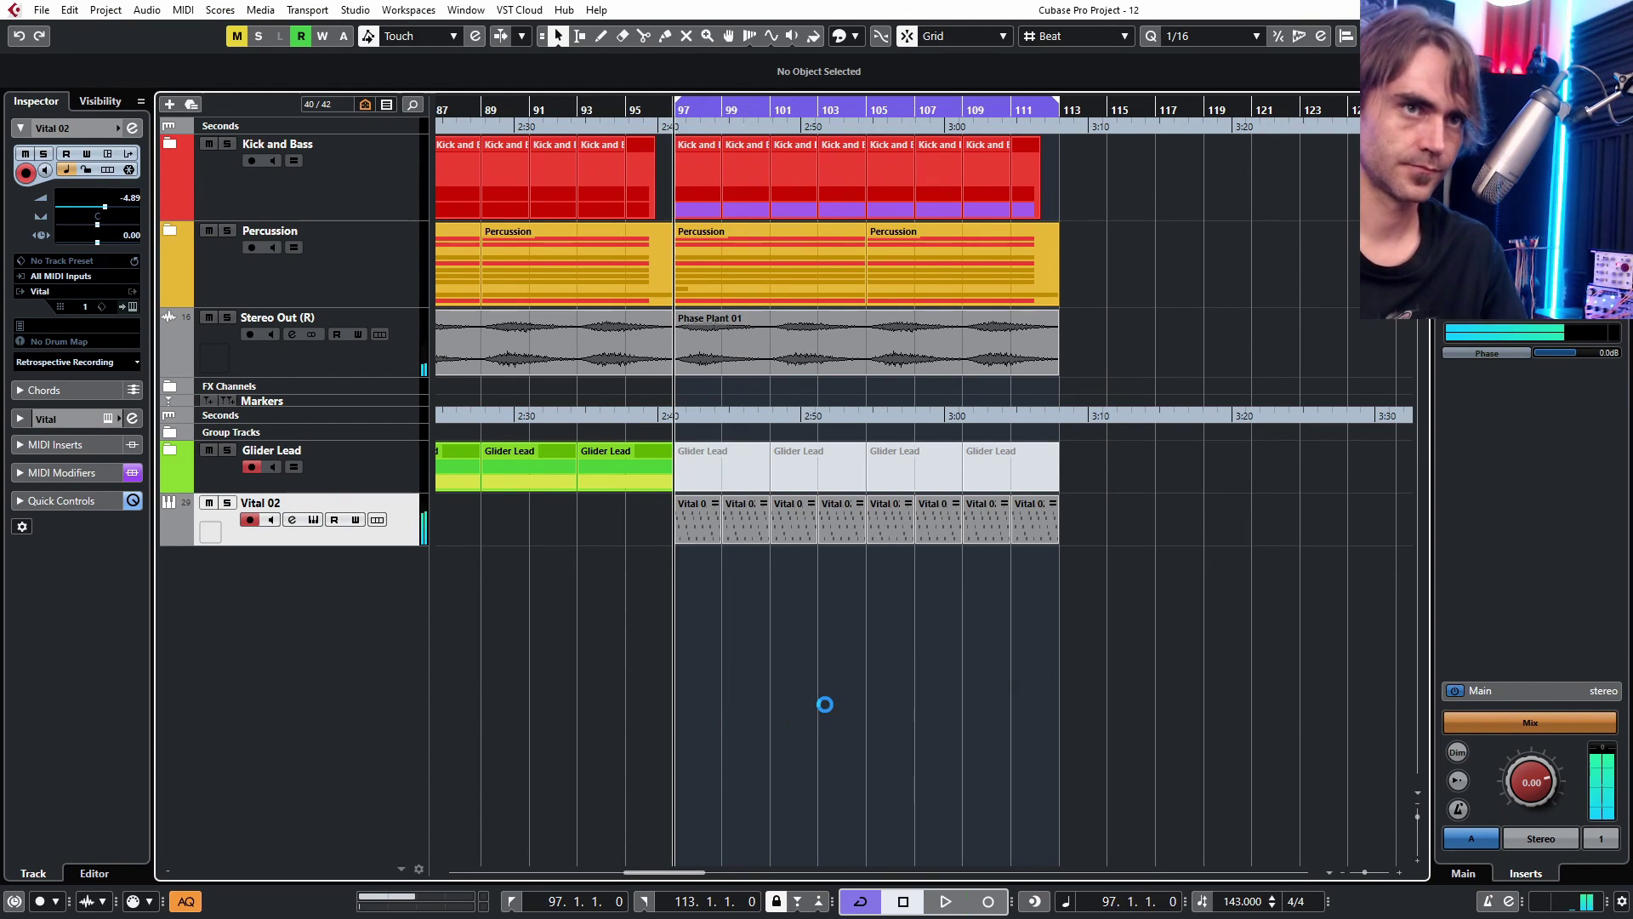